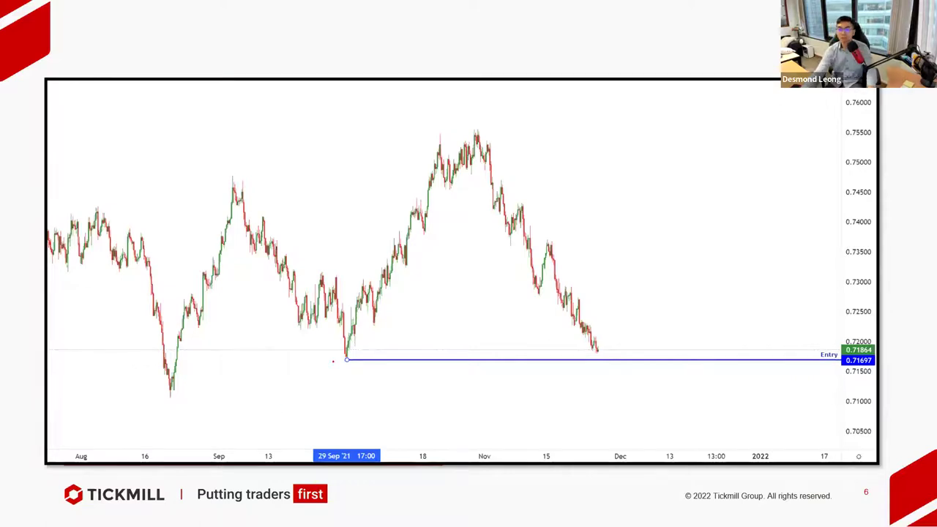
# - Circle the Entry and Take Profit labels in ink, sketch the expected bounce, and reach slide 8
pyautogui.moveTo(833, 344)
pyautogui.mouseDown()
pyautogui.moveTo(794, 346)
pyautogui.moveTo(836, 344)
pyautogui.mouseUp()
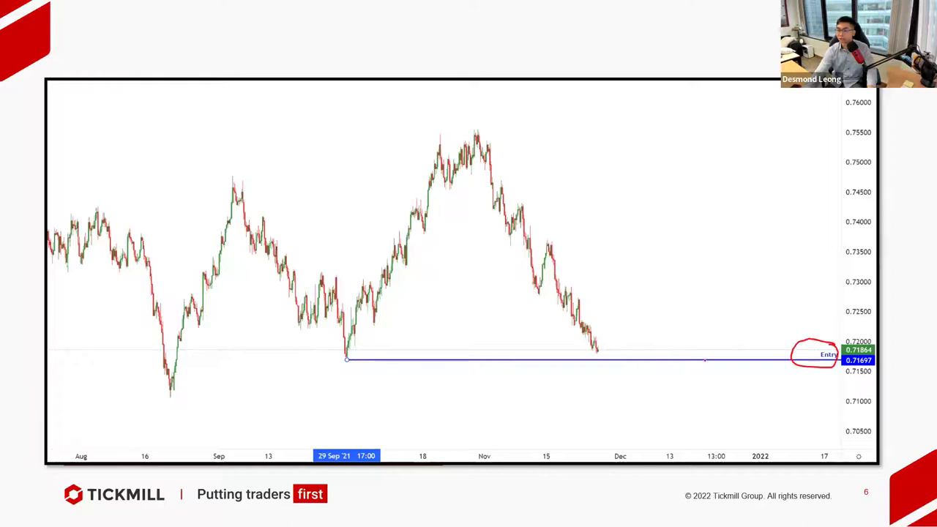
pyautogui.moveTo(598, 355); pyautogui.dragTo(639, 334)
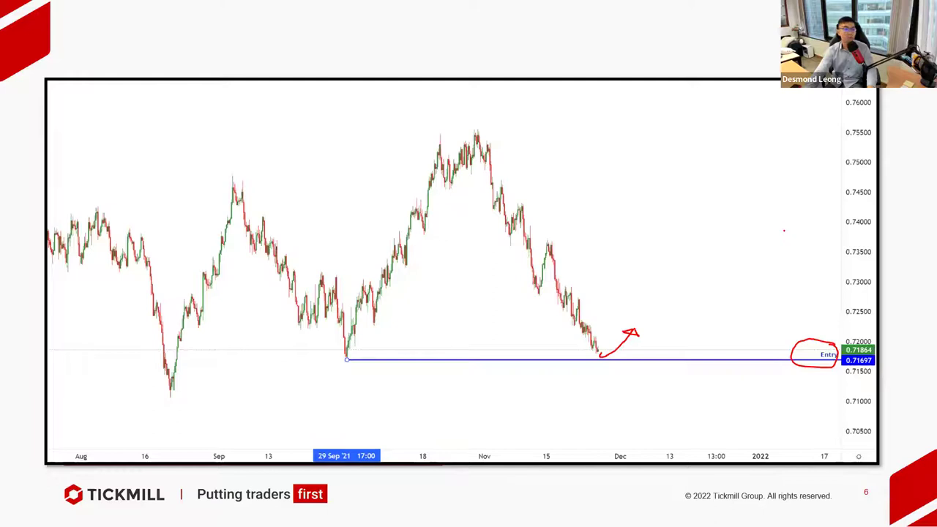
pyautogui.press('Right')
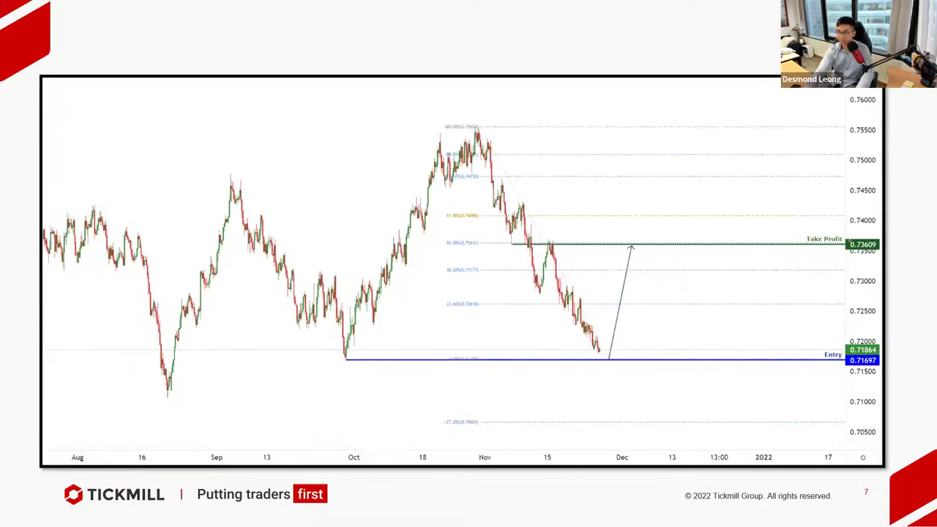
pyautogui.moveTo(843, 224)
pyautogui.mouseDown()
pyautogui.moveTo(841, 250)
pyautogui.moveTo(836, 224)
pyautogui.mouseUp()
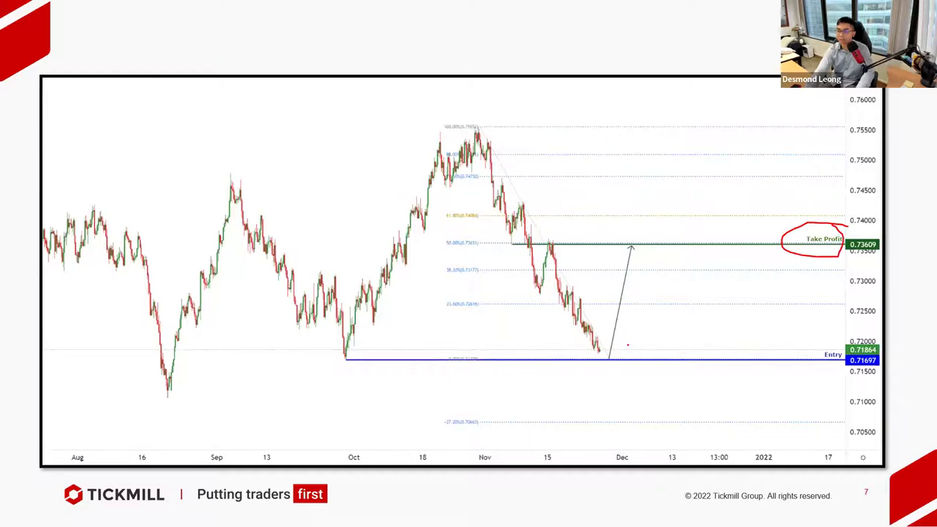
pyautogui.press('Right')
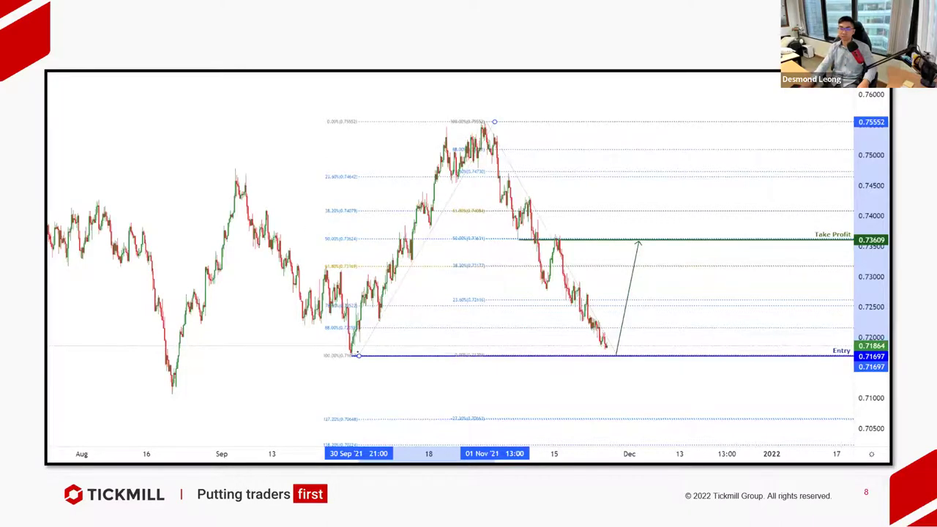
# - Circle both Fibonacci anchors, the entry point and the two 50.00% labels in ink
pyautogui.moveTo(360, 339)
pyautogui.mouseDown()
pyautogui.moveTo(349, 366)
pyautogui.moveTo(363, 342)
pyautogui.mouseUp()
pyautogui.moveTo(496, 115)
pyautogui.mouseDown()
pyautogui.moveTo(502, 129)
pyautogui.moveTo(493, 120)
pyautogui.mouseUp()
pyautogui.moveTo(507, 151)
pyautogui.mouseDown()
pyautogui.moveTo(549, 210)
pyautogui.moveTo(560, 198)
pyautogui.mouseUp()
pyautogui.moveTo(626, 348)
pyautogui.mouseDown()
pyautogui.moveTo(609, 344)
pyautogui.moveTo(628, 353)
pyautogui.moveTo(620, 341)
pyautogui.mouseUp()
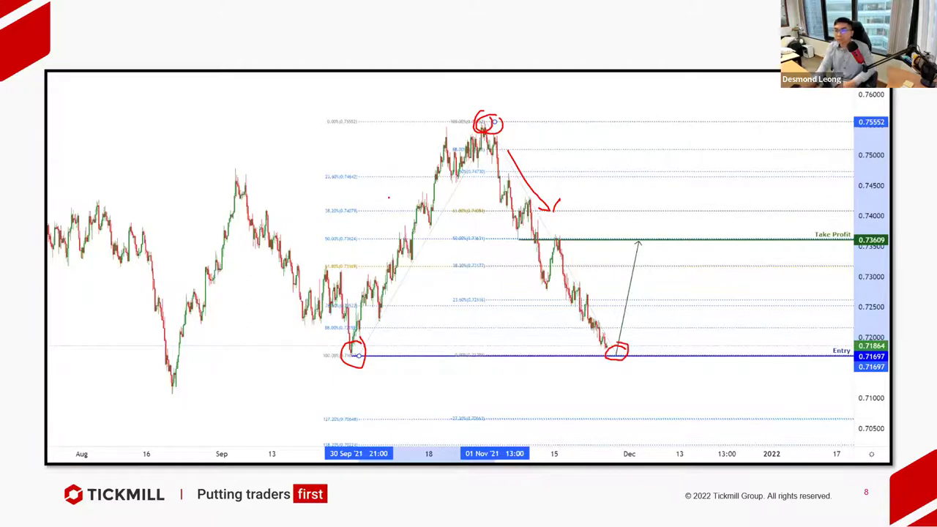
pyautogui.moveTo(349, 226)
pyautogui.mouseDown()
pyautogui.moveTo(293, 241)
pyautogui.moveTo(356, 228)
pyautogui.mouseUp()
pyautogui.moveTo(482, 229)
pyautogui.mouseDown()
pyautogui.moveTo(450, 227)
pyautogui.moveTo(486, 252)
pyautogui.moveTo(496, 231)
pyautogui.mouseUp()
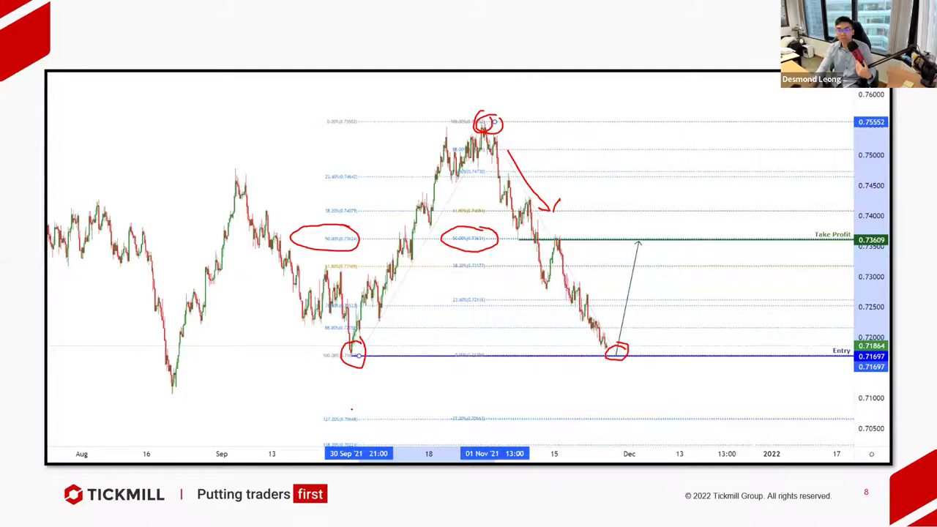
# - Circle the 127.2% and 27.2% labels, underline the extension, write SL, and go to slide 9
pyautogui.moveTo(350, 406)
pyautogui.mouseDown()
pyautogui.moveTo(317, 408)
pyautogui.moveTo(324, 432)
pyautogui.moveTo(373, 413)
pyautogui.moveTo(340, 404)
pyautogui.mouseUp()
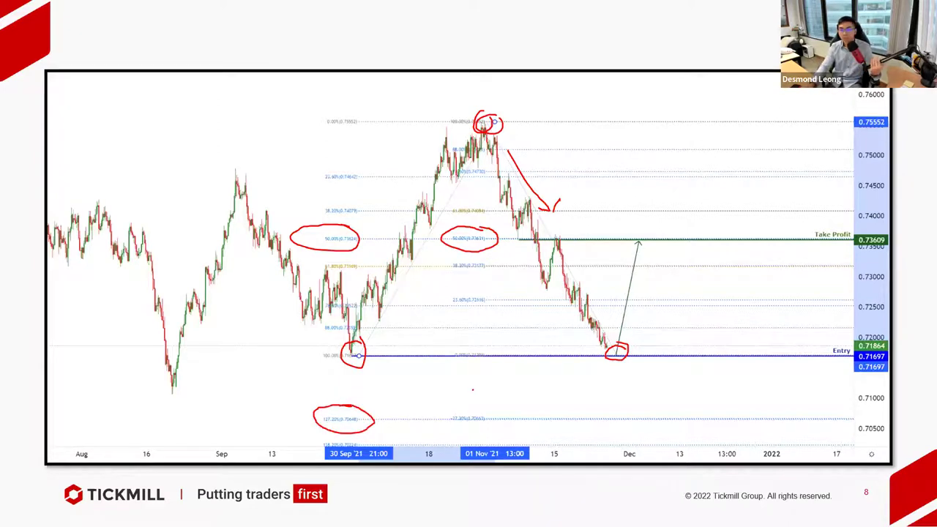
pyautogui.moveTo(478, 404)
pyautogui.mouseDown()
pyautogui.moveTo(437, 414)
pyautogui.moveTo(453, 430)
pyautogui.moveTo(497, 418)
pyautogui.moveTo(467, 403)
pyautogui.mouseUp()
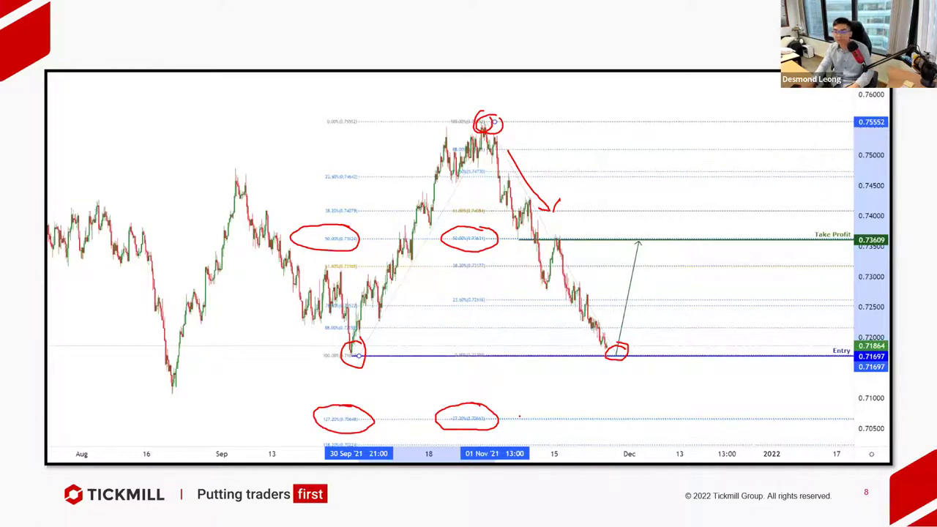
pyautogui.moveTo(520, 420); pyautogui.dragTo(679, 421)
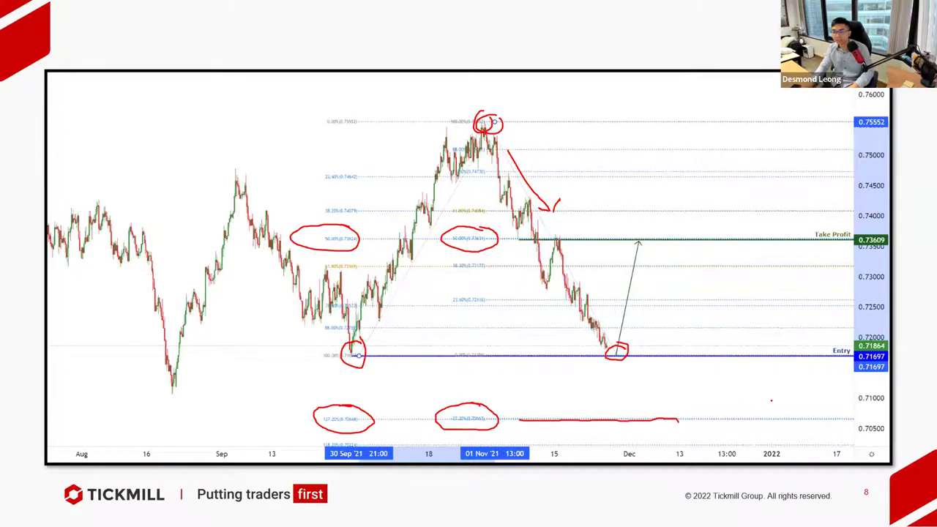
pyautogui.moveTo(771, 399)
pyautogui.mouseDown()
pyautogui.moveTo(769, 414)
pyautogui.moveTo(792, 410)
pyautogui.mouseUp()
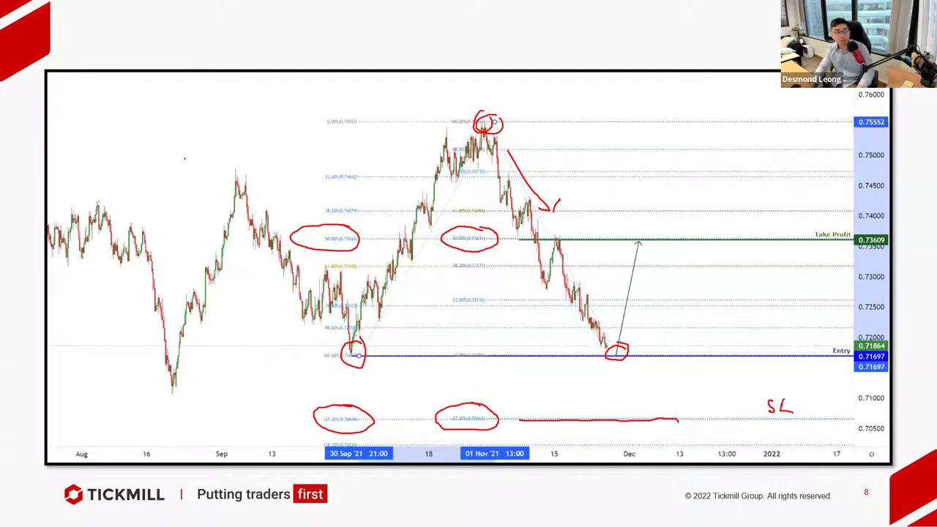
pyautogui.press('Right')
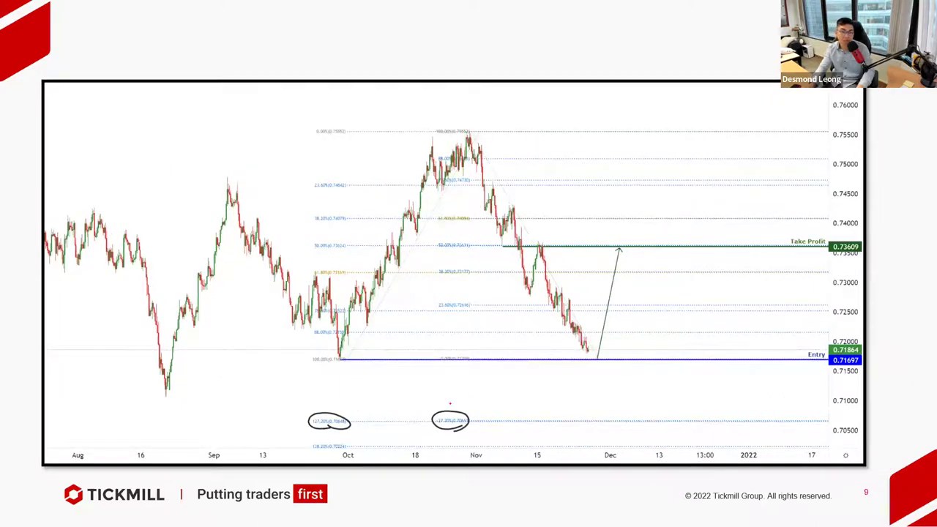
# - On the Stop Loss slide, underline the extension level, then move to the Idea Invalidation slide
pyautogui.press('Right')
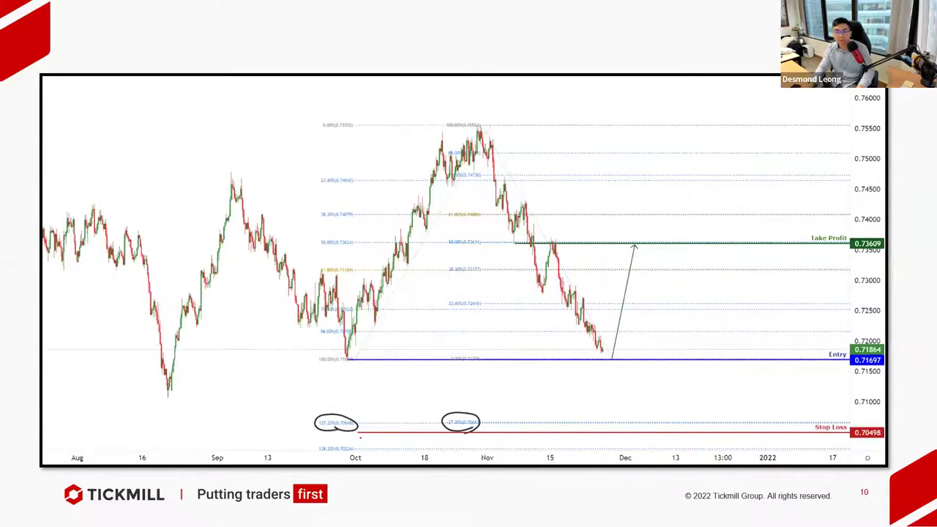
pyautogui.moveTo(489, 422); pyautogui.dragTo(605, 423)
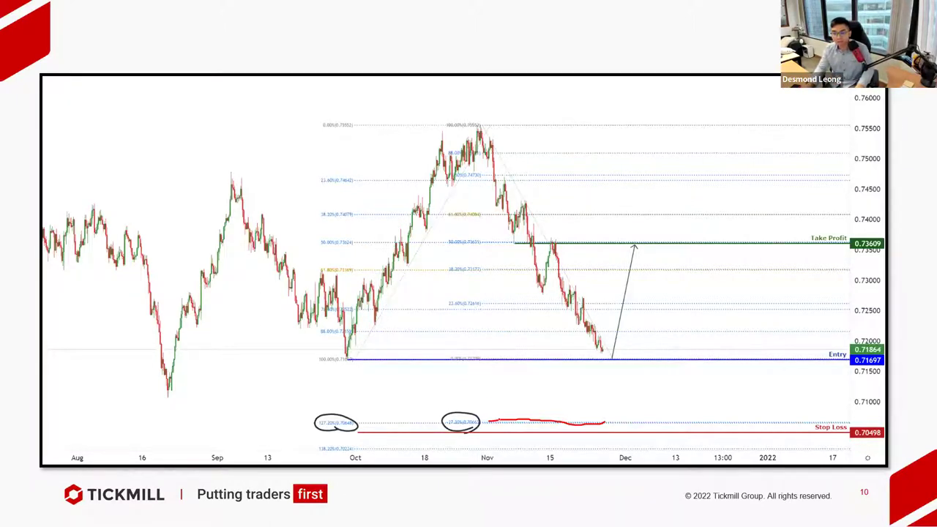
pyautogui.press('Right')
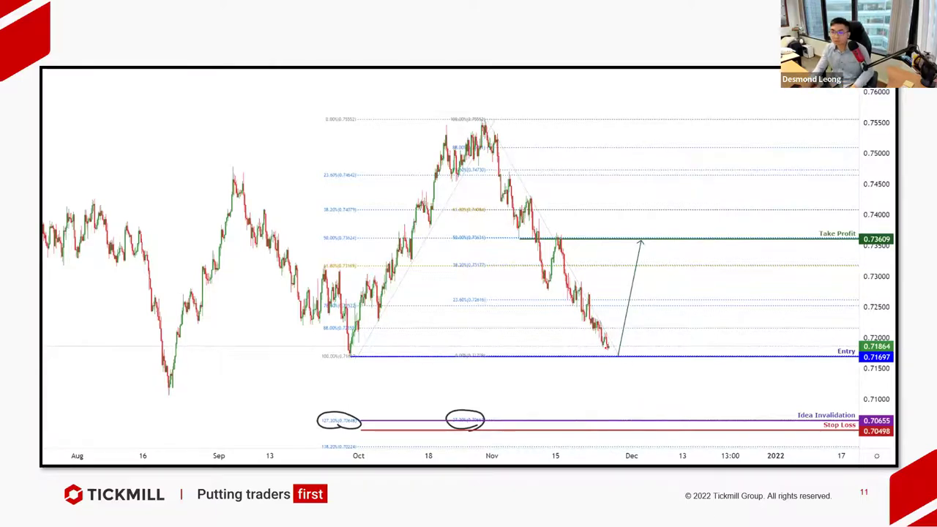
# - Sketch price falling from Entry to the Idea Invalidation line, then advance to slide 12
pyautogui.moveTo(607, 346); pyautogui.dragTo(613, 358)
pyautogui.moveTo(614, 357)
pyautogui.mouseDown()
pyautogui.moveTo(620, 354)
pyautogui.moveTo(627, 381)
pyautogui.moveTo(637, 372)
pyautogui.moveTo(638, 394)
pyautogui.moveTo(650, 385)
pyautogui.moveTo(653, 395)
pyautogui.mouseUp()
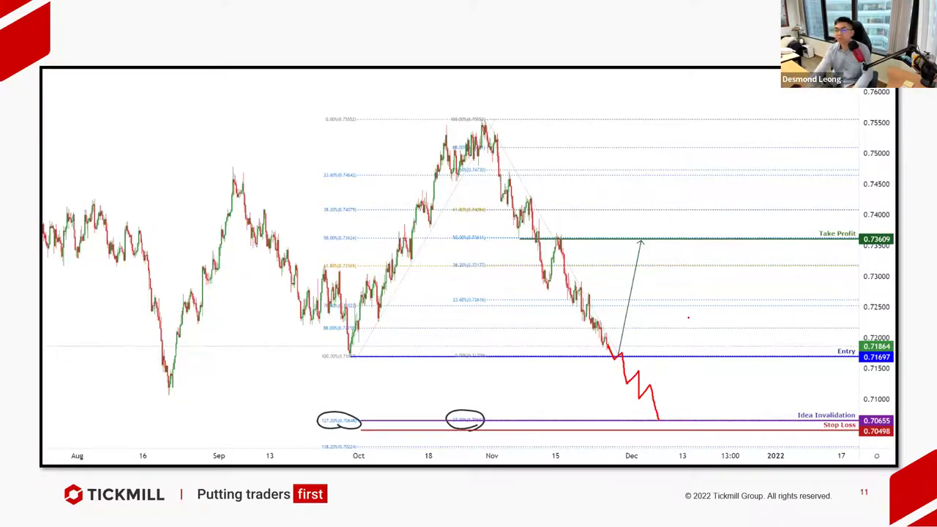
pyautogui.moveTo(644, 420); pyautogui.dragTo(672, 415)
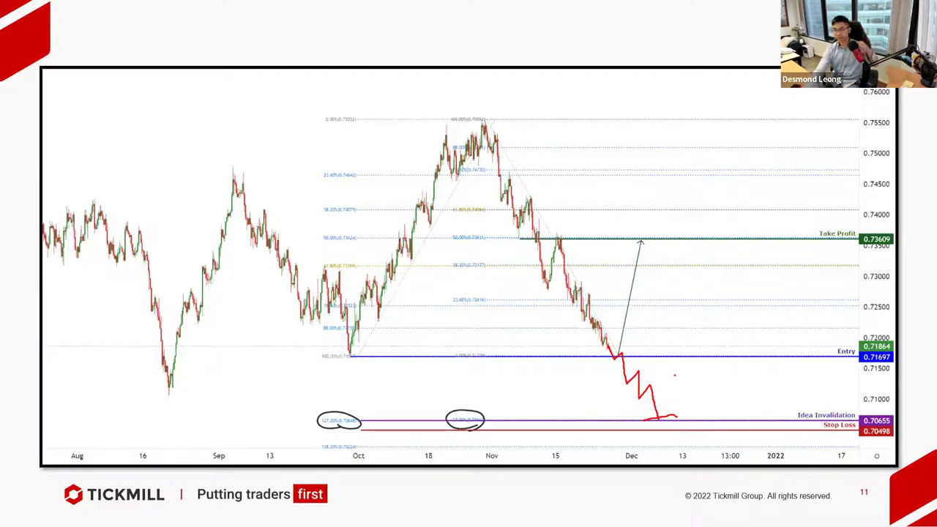
pyautogui.press('Right')
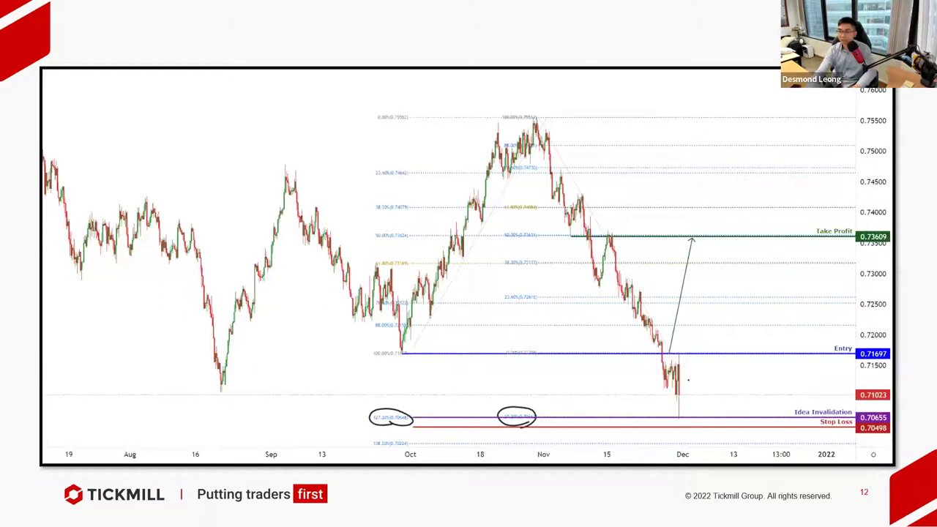
# - Underline Idea Invalidation and circle the Stop Loss label and the Entry retest
pyautogui.moveTo(667, 415)
pyautogui.mouseDown()
pyautogui.moveTo(688, 416)
pyautogui.moveTo(692, 360)
pyautogui.moveTo(685, 367)
pyautogui.moveTo(701, 372)
pyautogui.mouseUp()
pyautogui.moveTo(852, 420)
pyautogui.mouseDown()
pyautogui.moveTo(805, 426)
pyautogui.moveTo(853, 422)
pyautogui.mouseUp()
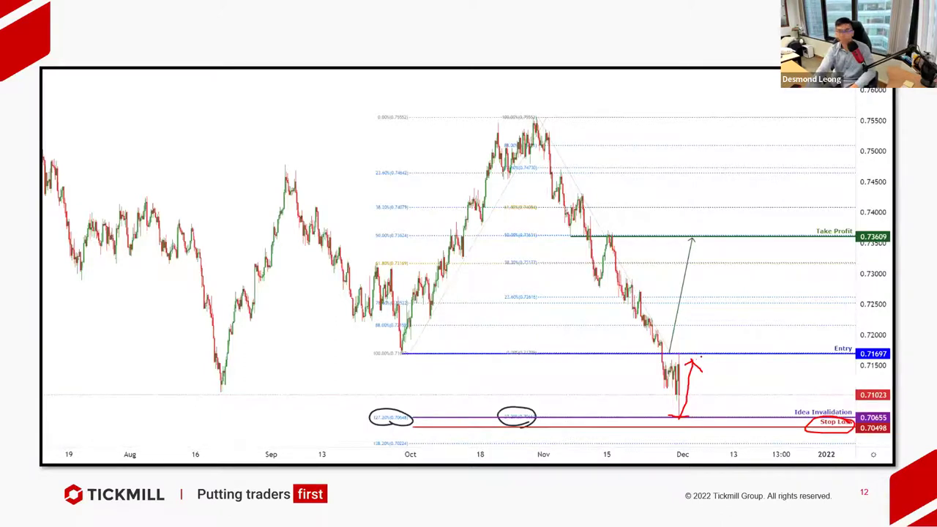
pyautogui.moveTo(683, 349)
pyautogui.mouseDown()
pyautogui.moveTo(664, 356)
pyautogui.moveTo(691, 350)
pyautogui.mouseUp()
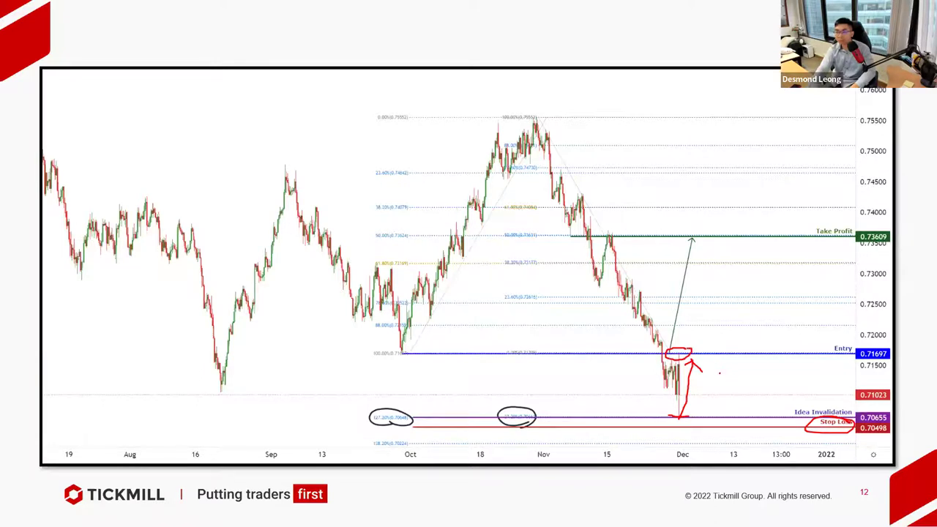
# - Write '1lot - $10' beside the Entry line and advance to slide 13
pyautogui.moveTo(736, 362); pyautogui.dragTo(735, 378)
pyautogui.moveTo(741, 372); pyautogui.dragTo(759, 371)
pyautogui.click(763, 377)
pyautogui.moveTo(752, 365)
pyautogui.mouseDown()
pyautogui.moveTo(754, 381)
pyautogui.moveTo(777, 373)
pyautogui.moveTo(803, 386)
pyautogui.mouseUp()
pyautogui.moveTo(811, 372); pyautogui.dragTo(810, 373)
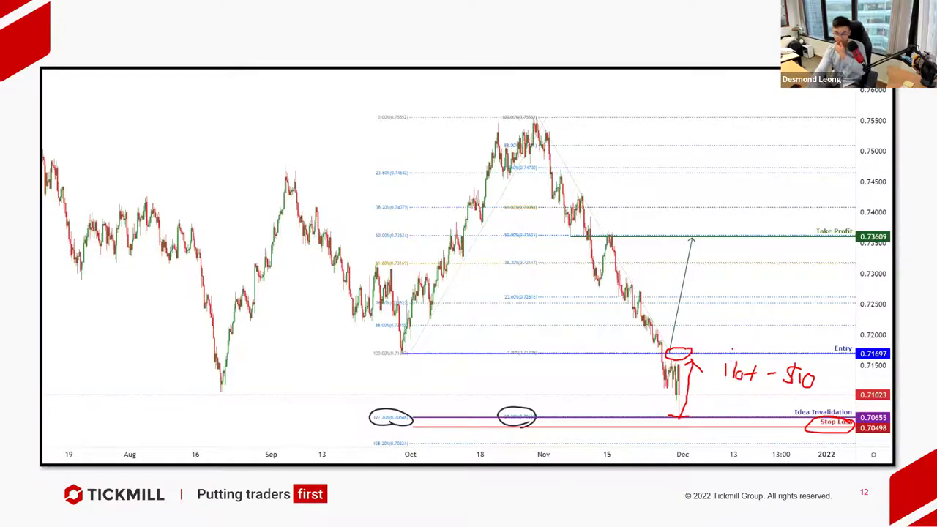
pyautogui.press('Right')
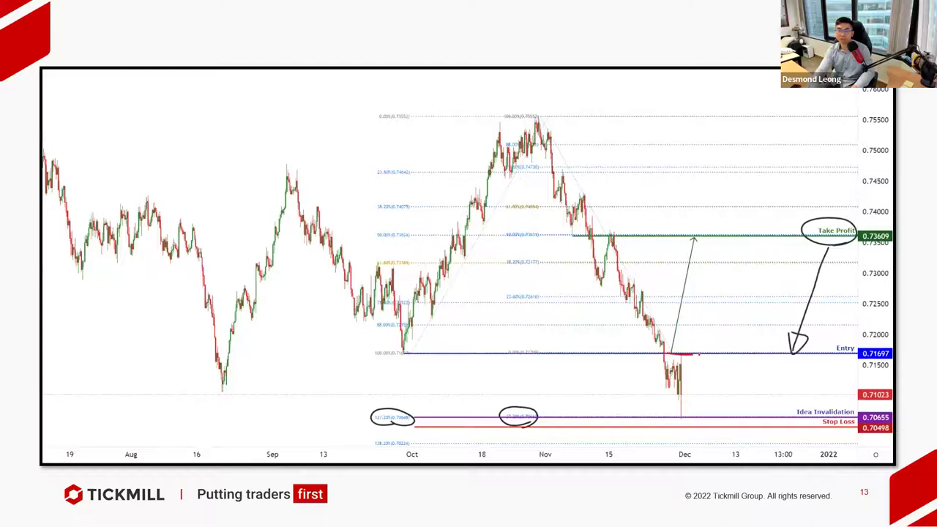
# - Step through slides 14–16, return to 'Out at breakeven', and tick Idea Invalidation in ink
pyautogui.press('Right')
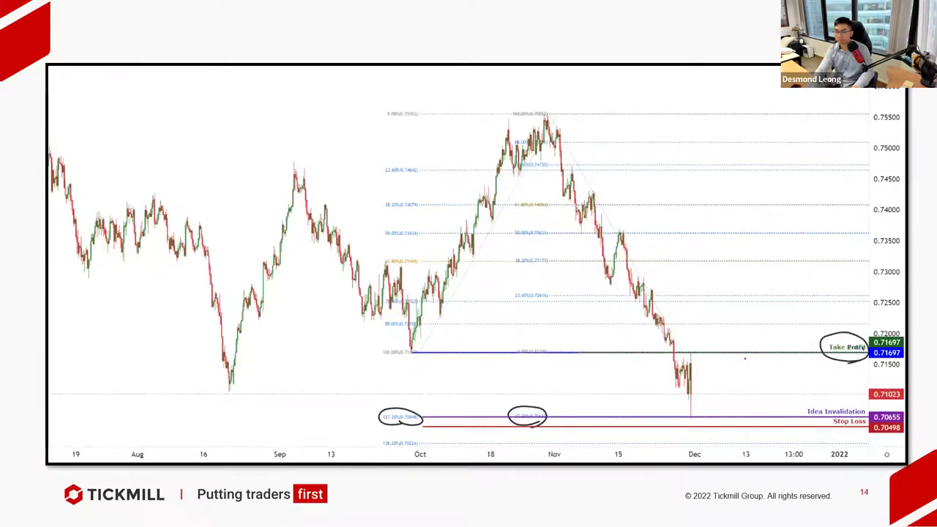
pyautogui.press('Right')
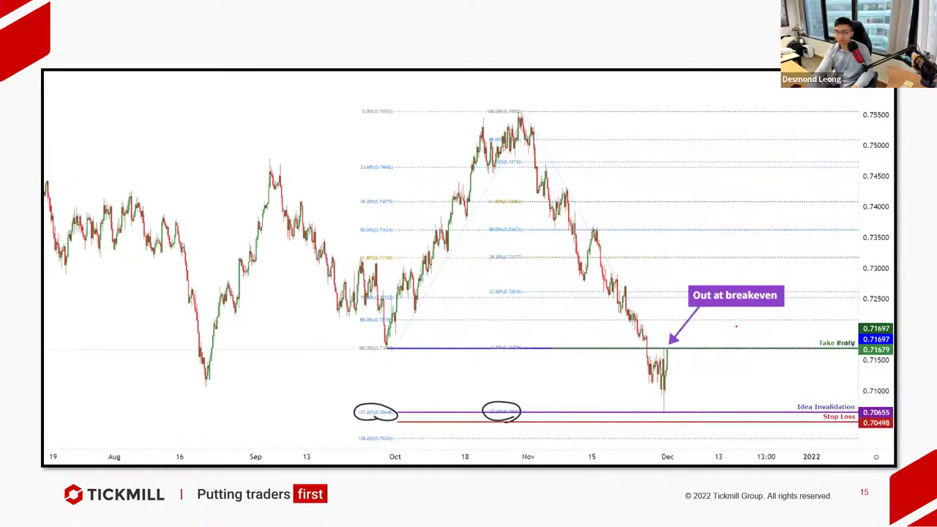
pyautogui.press('Right')
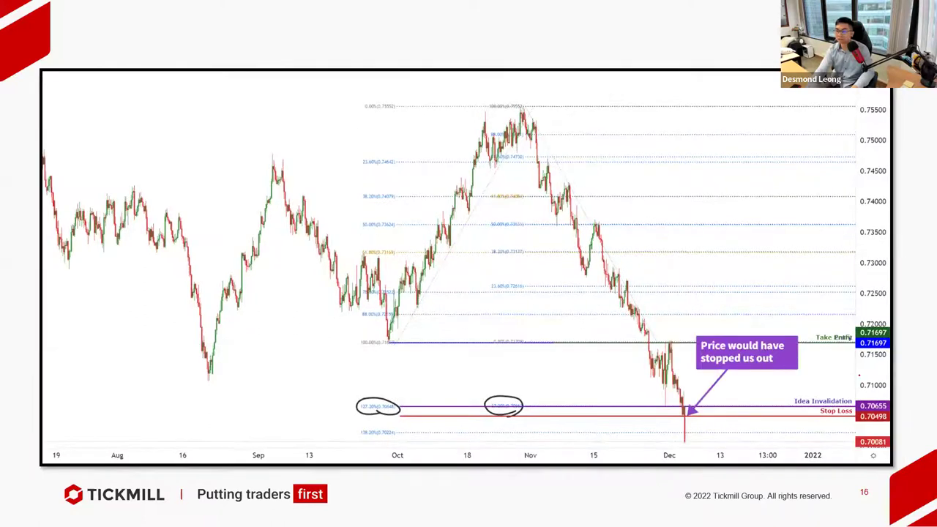
pyautogui.press('Left')
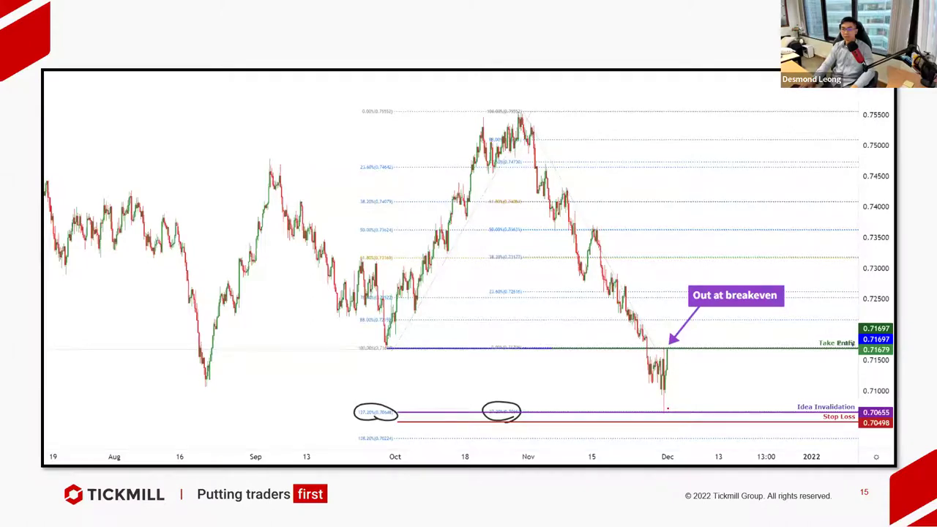
pyautogui.moveTo(838, 396)
pyautogui.mouseDown()
pyautogui.moveTo(803, 409)
pyautogui.moveTo(818, 414)
pyautogui.mouseUp()
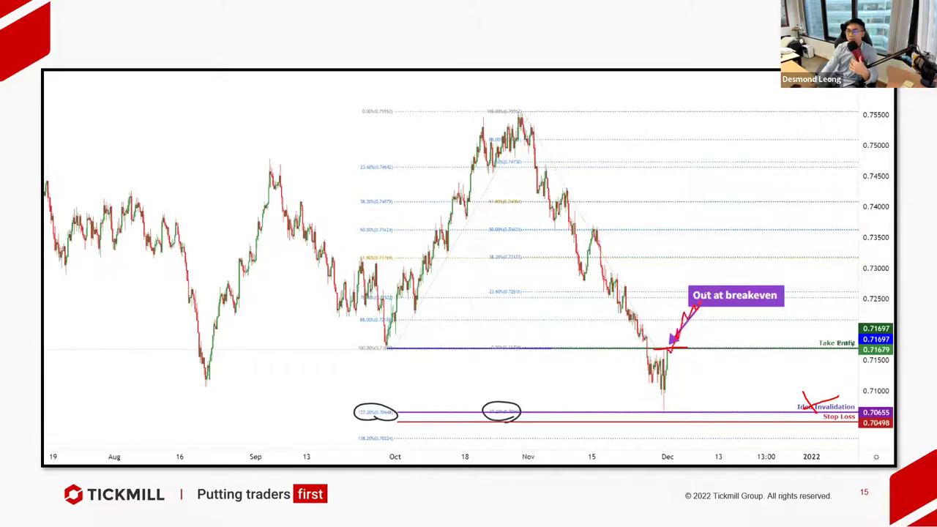
# - Ink the 50% target, left support, August-highs trendline and December move, then go to slide 16
pyautogui.moveTo(647, 229); pyautogui.dragTo(867, 232)
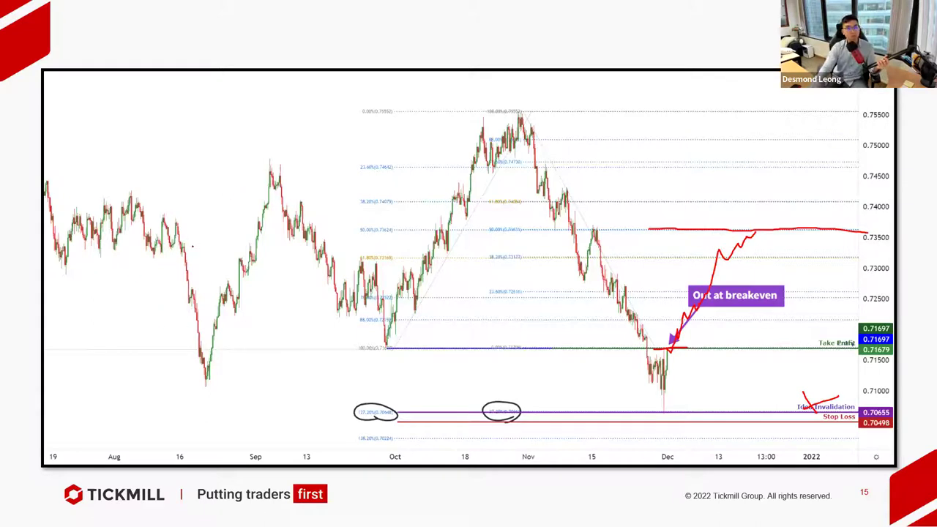
pyautogui.moveTo(55, 275); pyautogui.dragTo(182, 274)
pyautogui.moveTo(107, 170); pyautogui.dragTo(216, 243)
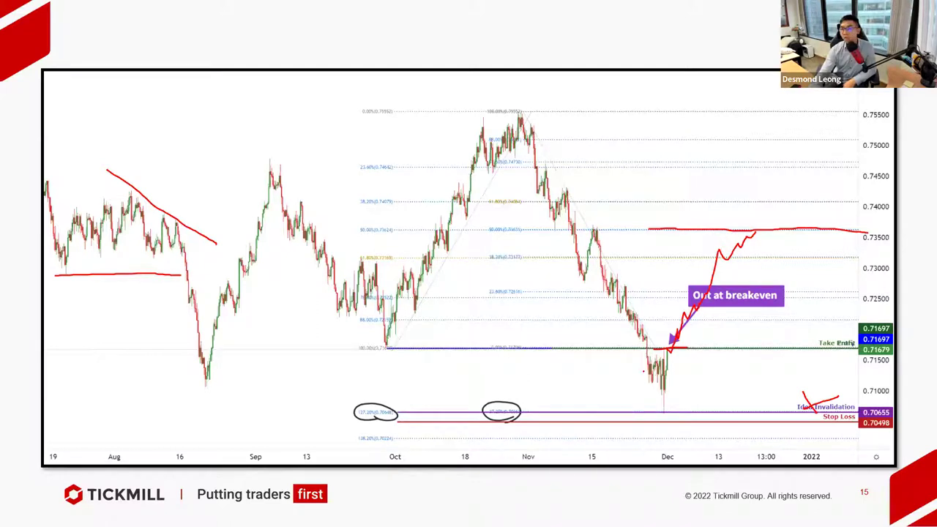
pyautogui.moveTo(645, 352)
pyautogui.mouseDown()
pyautogui.moveTo(654, 382)
pyautogui.moveTo(665, 375)
pyautogui.moveTo(670, 407)
pyautogui.mouseUp()
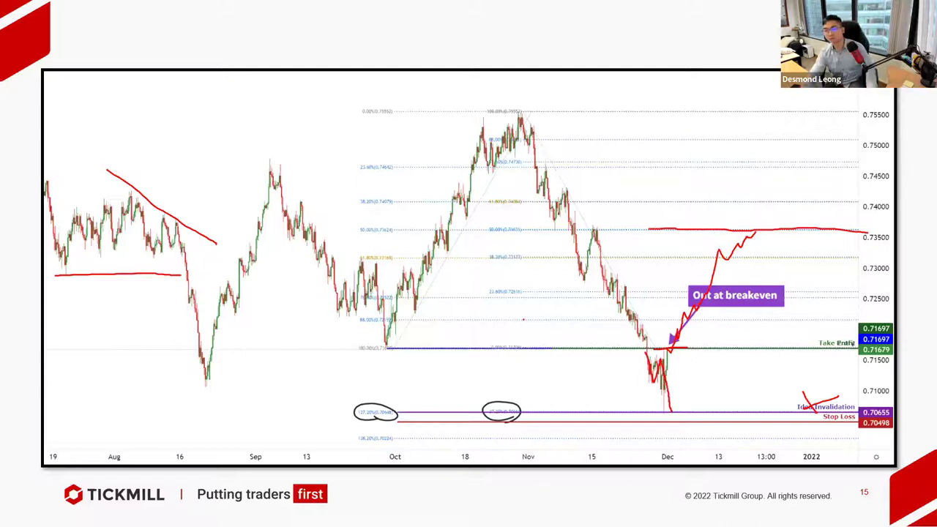
pyautogui.press('Right')
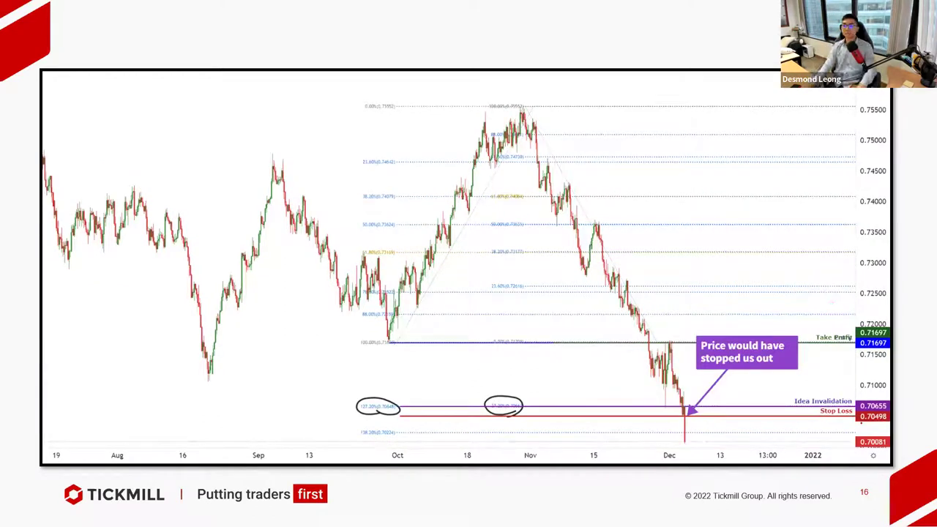
# - Cross out Idea Invalidation, trace the December swing and drop, and circle the final spike
pyautogui.moveTo(837, 393)
pyautogui.mouseDown()
pyautogui.moveTo(805, 408)
pyautogui.moveTo(836, 413)
pyautogui.mouseUp()
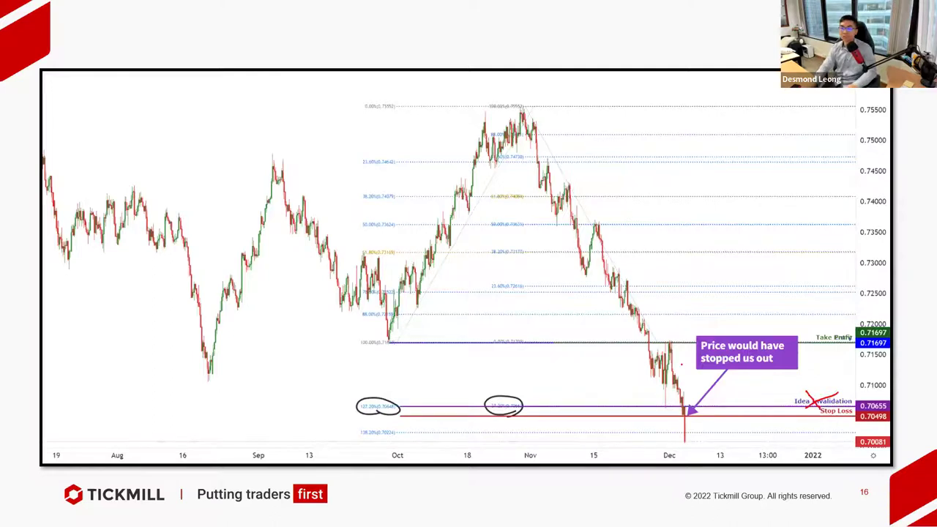
pyautogui.moveTo(655, 365)
pyautogui.mouseDown()
pyautogui.moveTo(664, 405)
pyautogui.moveTo(672, 342)
pyautogui.mouseUp()
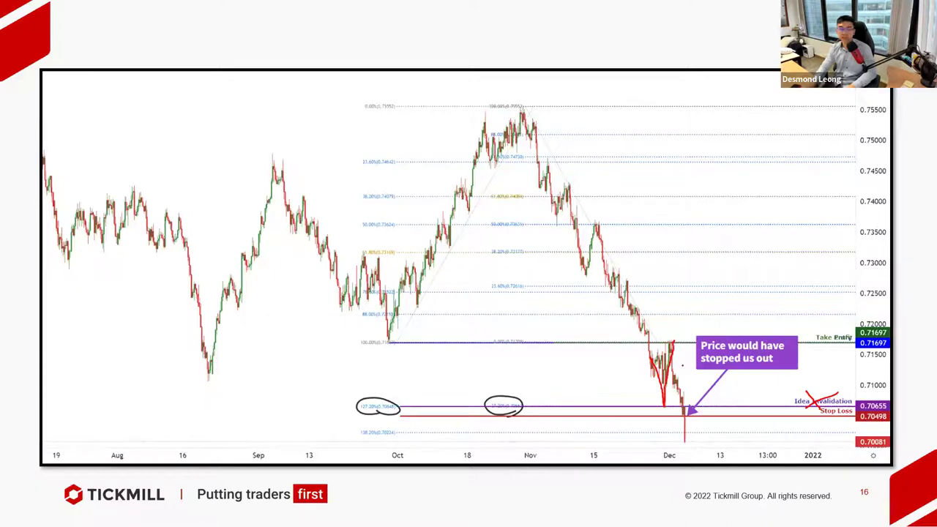
pyautogui.moveTo(672, 342); pyautogui.dragTo(685, 440)
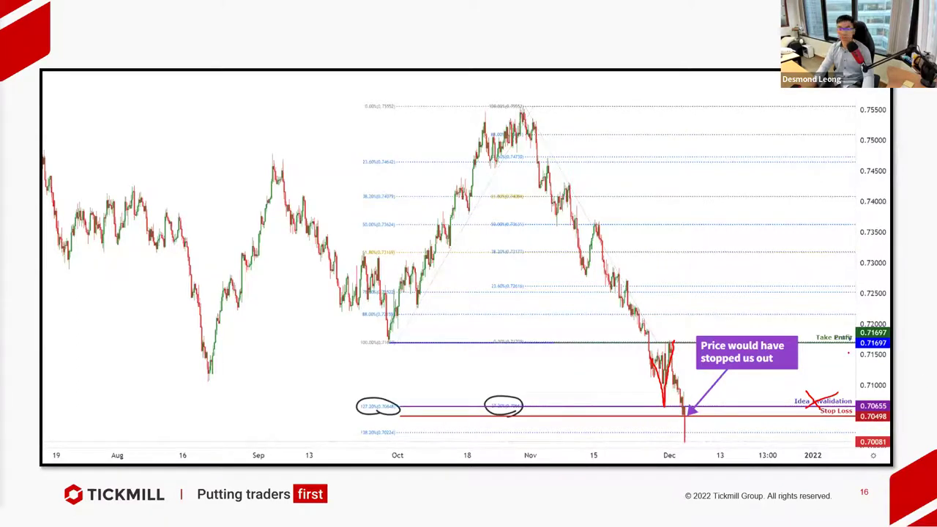
pyautogui.moveTo(694, 408)
pyautogui.mouseDown()
pyautogui.moveTo(676, 415)
pyautogui.moveTo(695, 436)
pyautogui.moveTo(687, 405)
pyautogui.mouseUp()
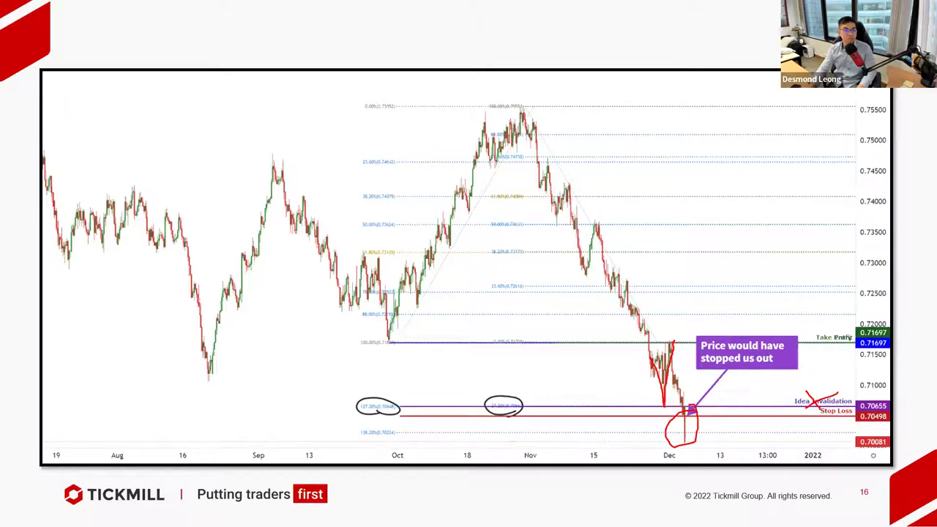
# - Peek at the closing slide, return to the chart slide, and bring up the slideshow options
pyautogui.press('Right')
pyautogui.press('Left')
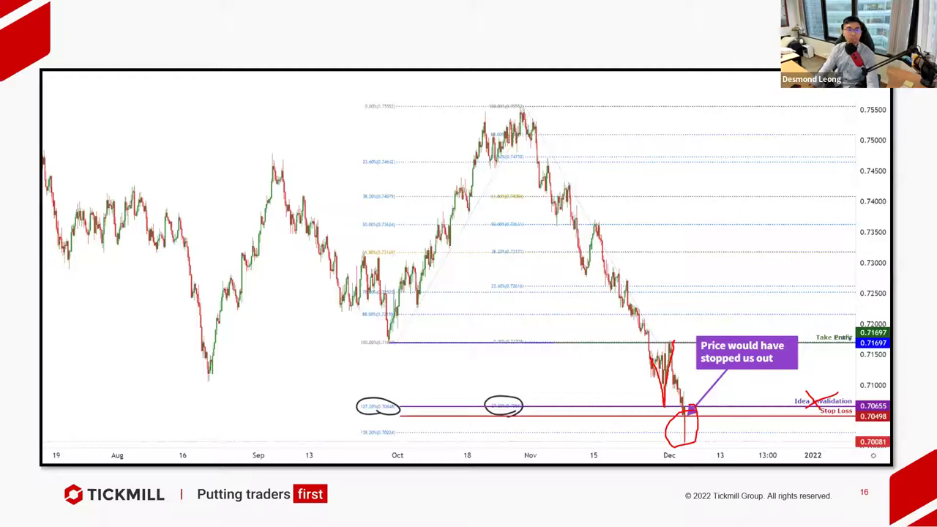
pyautogui.rightClick(538, 212)
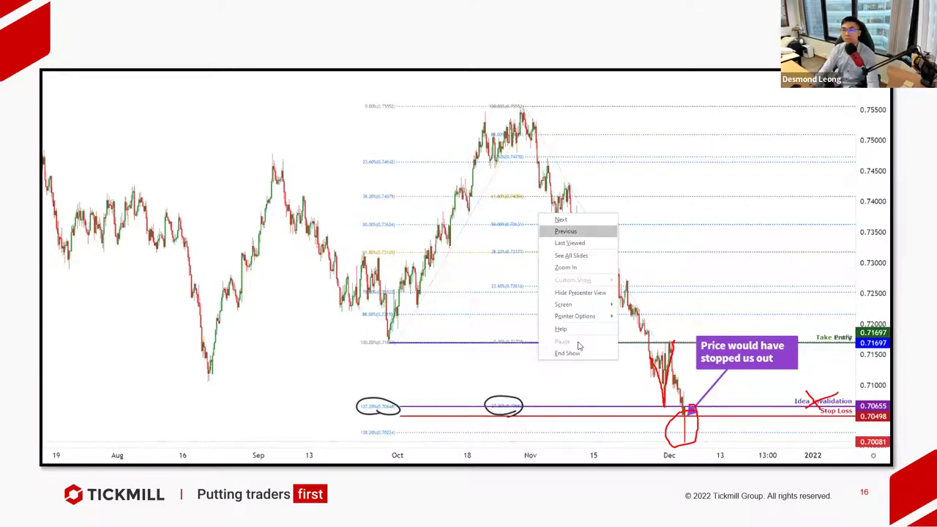
# - End the slideshow discarding the ink, then return to the TradingView tab in Chrome
pyautogui.click(568, 354)
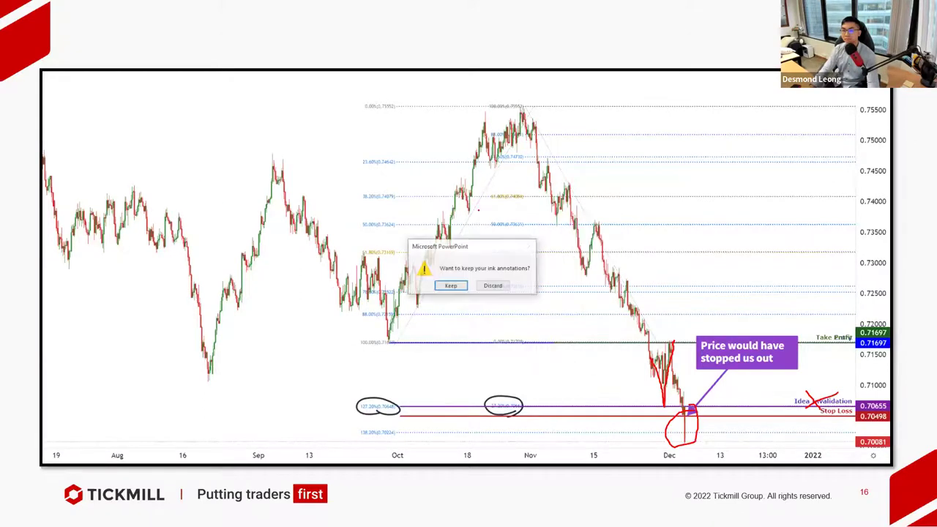
pyautogui.click(492, 287)
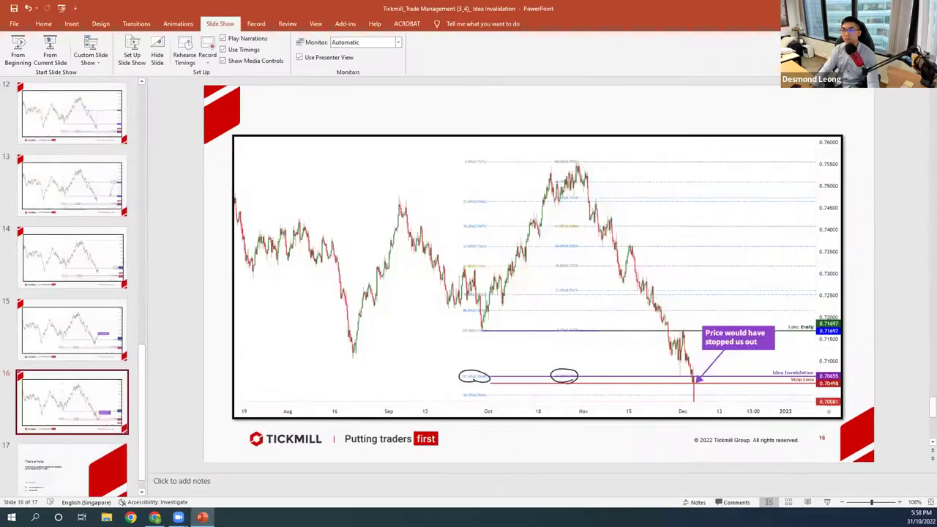
pyautogui.press('super+d')
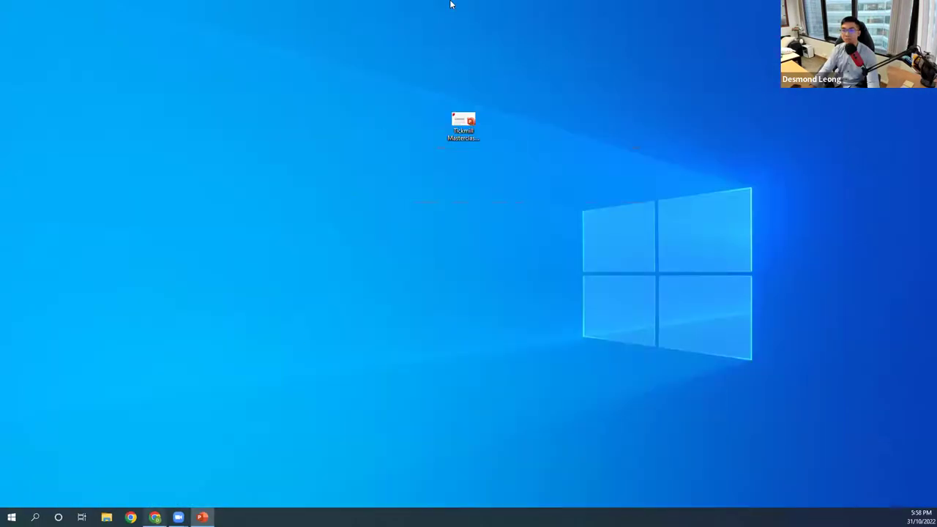
pyautogui.hotkey('alt', 'Tab')
pyautogui.hotkey('ctrl', '1')
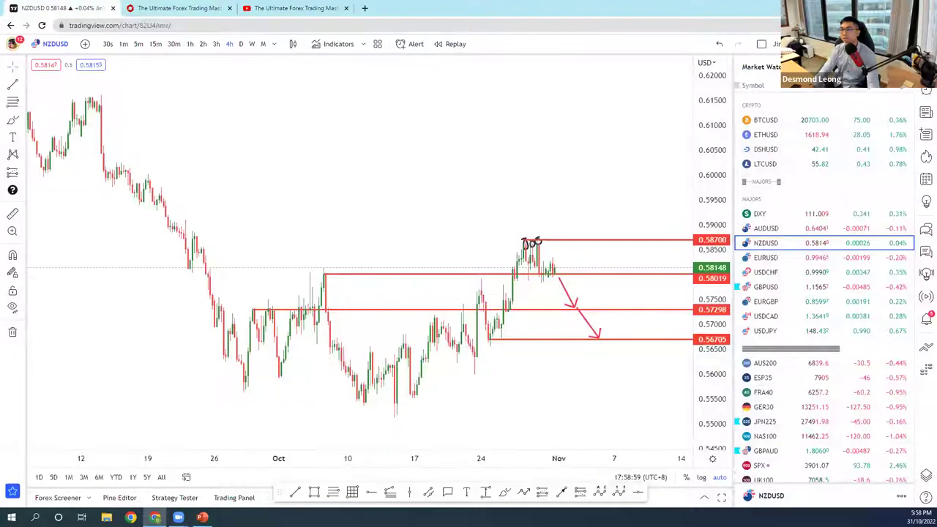
# - Search saved layouts by the owner's name and load the EFG Main company layout
pyautogui.click(774, 44)
pyautogui.click(845, 194)
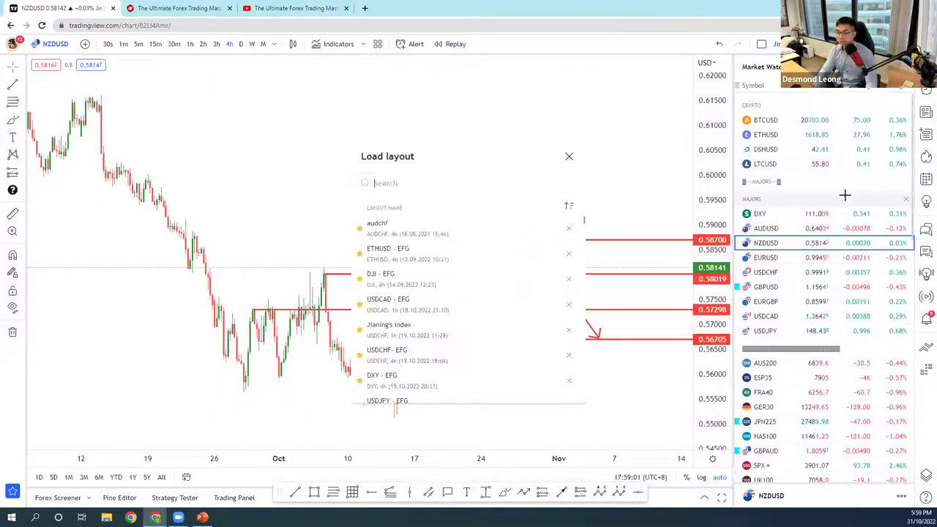
pyautogui.write('yongjimn')
pyautogui.press('BackSpace')
pyautogui.press('BackSpace')
pyautogui.write('n')
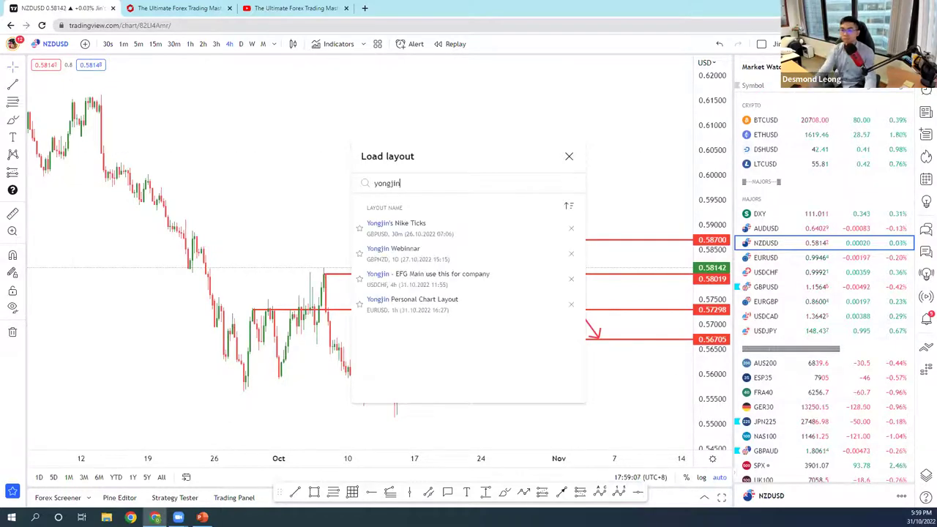
pyautogui.click(428, 275)
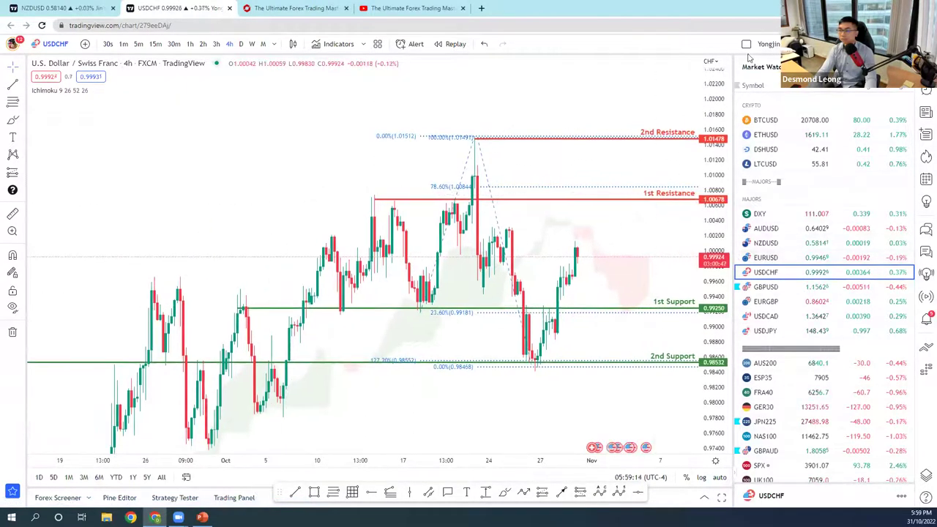
# - Load the Webinnar layout in a new tab and close the USDCHF and NZDUSD tabs
pyautogui.click(878, 43)
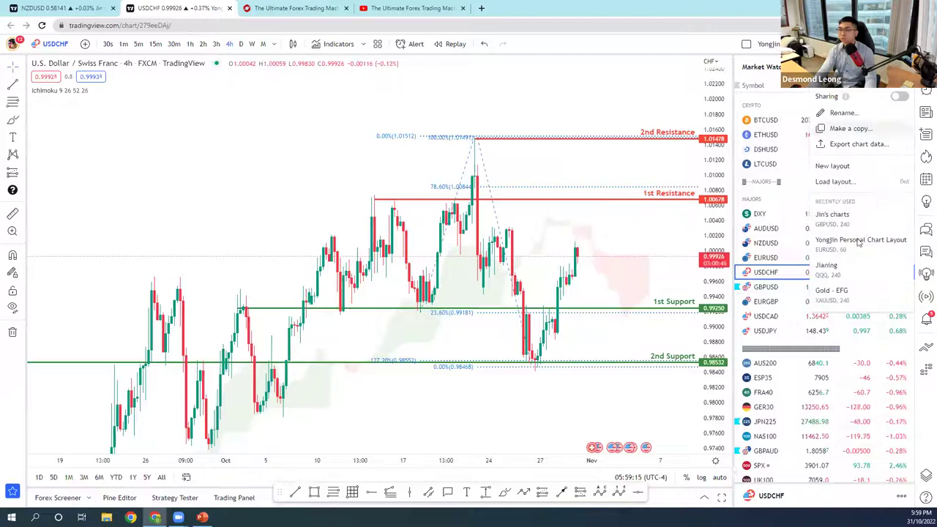
pyautogui.click(865, 182)
pyautogui.write('yongjin')
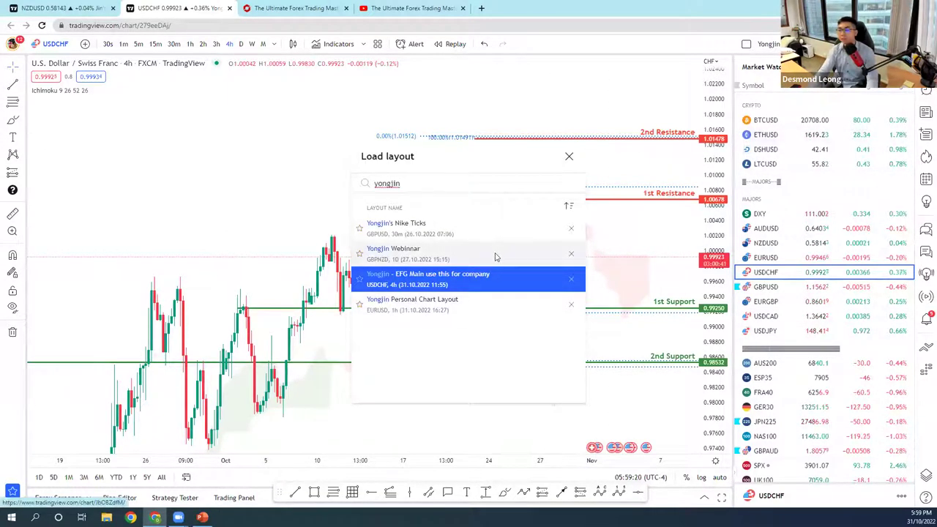
pyautogui.click(495, 255)
pyautogui.click(229, 8)
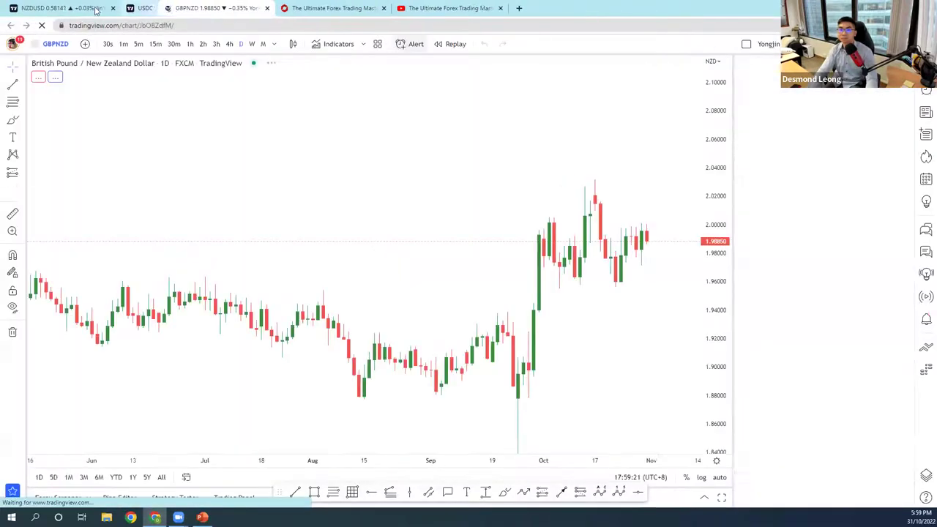
pyautogui.click(113, 8)
# - Step the watchlist up to AUDUSD and place a text label on the chart
pyautogui.press('Up')
pyautogui.press('Up')
pyautogui.press('Up')
pyautogui.press('Up')
pyautogui.press('Up')
pyautogui.press('Up')
pyautogui.press('Up')
pyautogui.press('Up')
pyautogui.press('Up')
pyautogui.press('Up')
pyautogui.press('Up')
pyautogui.press('Up')
pyautogui.press('Up')
pyautogui.press('Up')
pyautogui.press('Up')
pyautogui.press('Up')
pyautogui.press('Up')
pyautogui.press('Up')
pyautogui.press('Up')
pyautogui.press('Up')
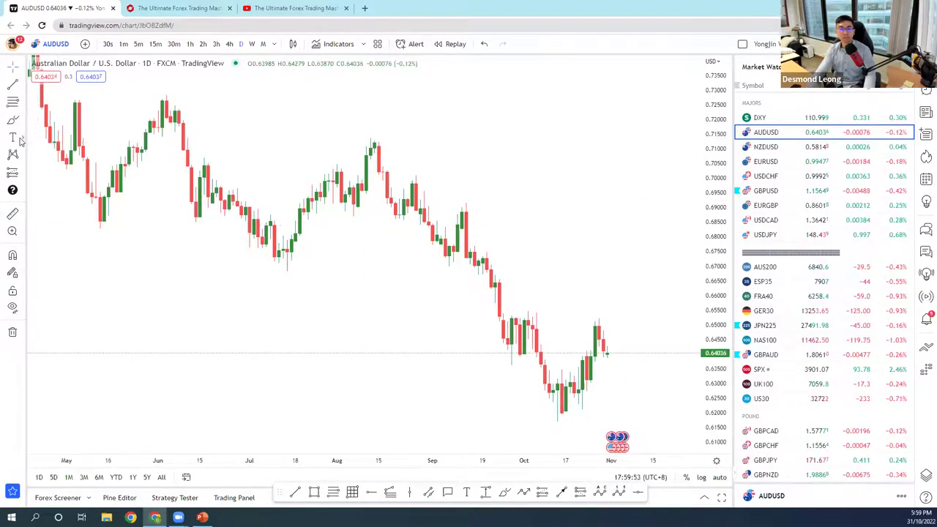
pyautogui.click(512, 114)
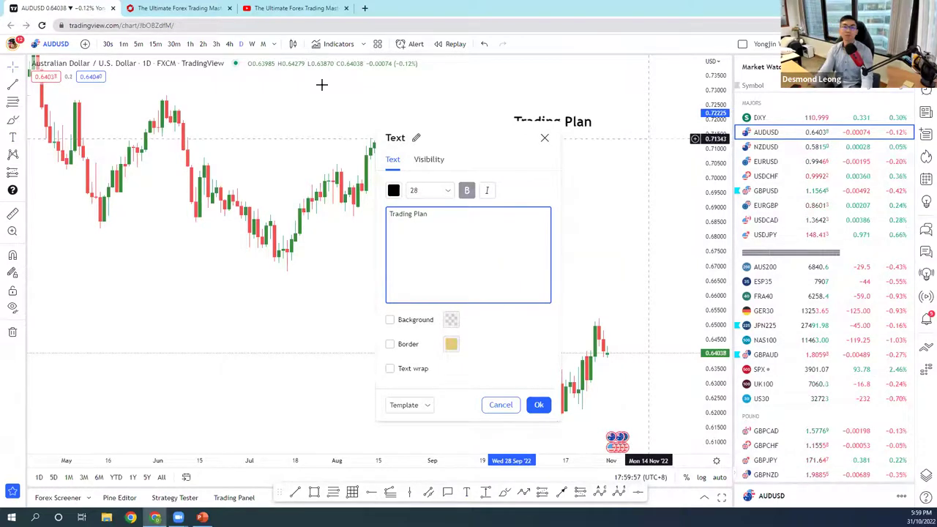
pyautogui.moveTo(454, 138); pyautogui.dragTo(222, 123)
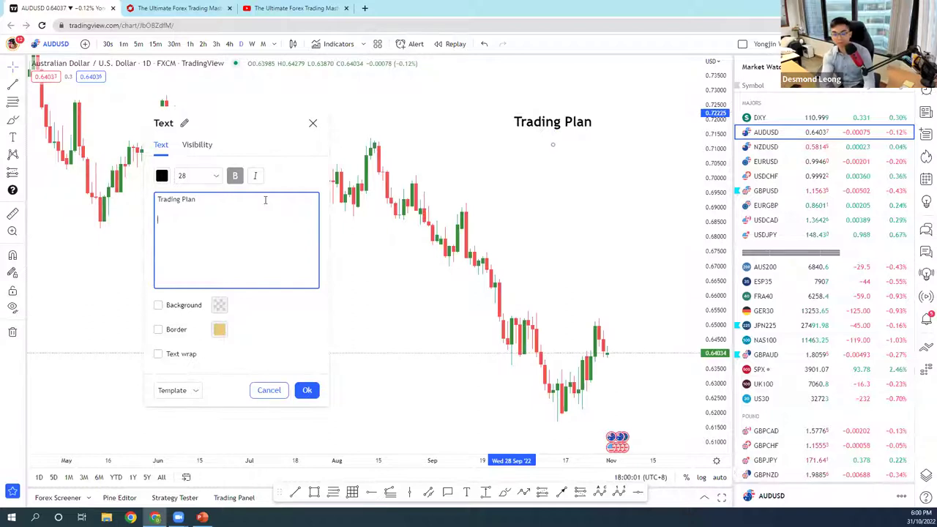
pyautogui.write('a Invalidation')
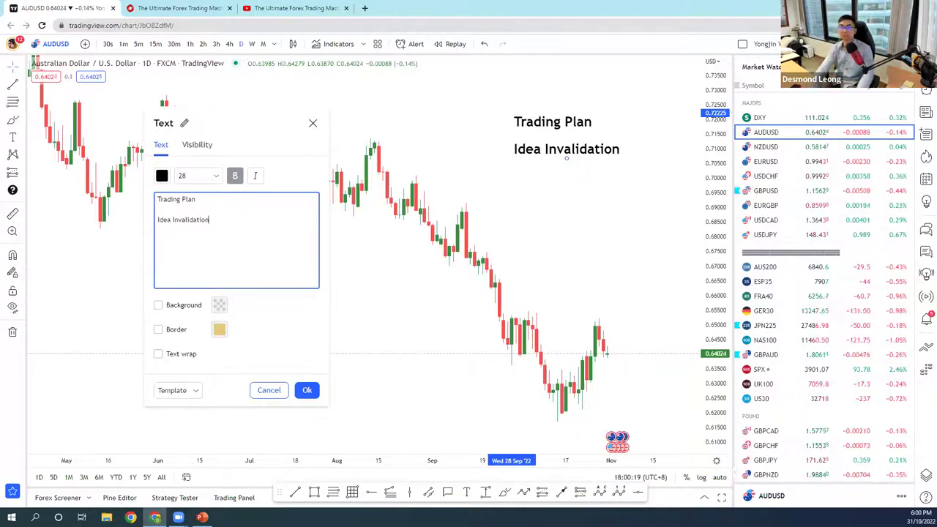
pyautogui.click(307, 390)
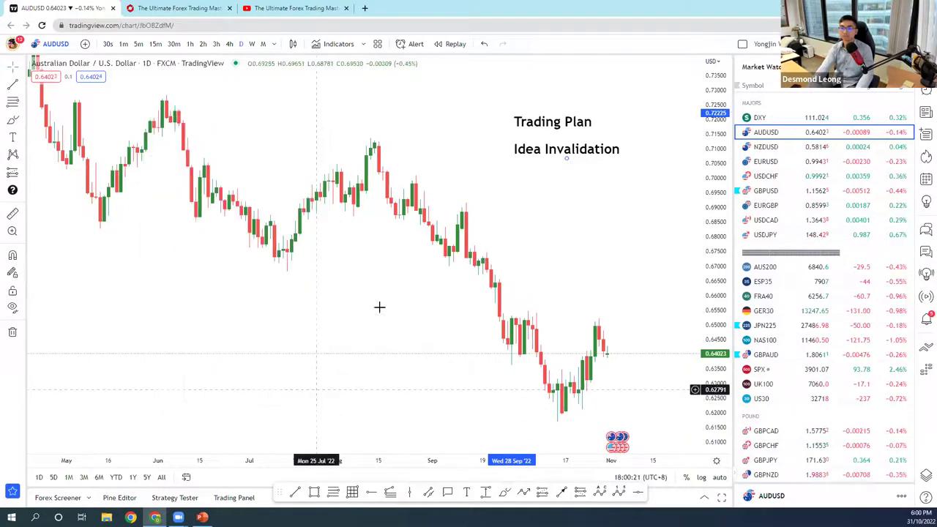
pyautogui.moveTo(561, 151); pyautogui.dragTo(207, 100)
pyautogui.press('Delete')
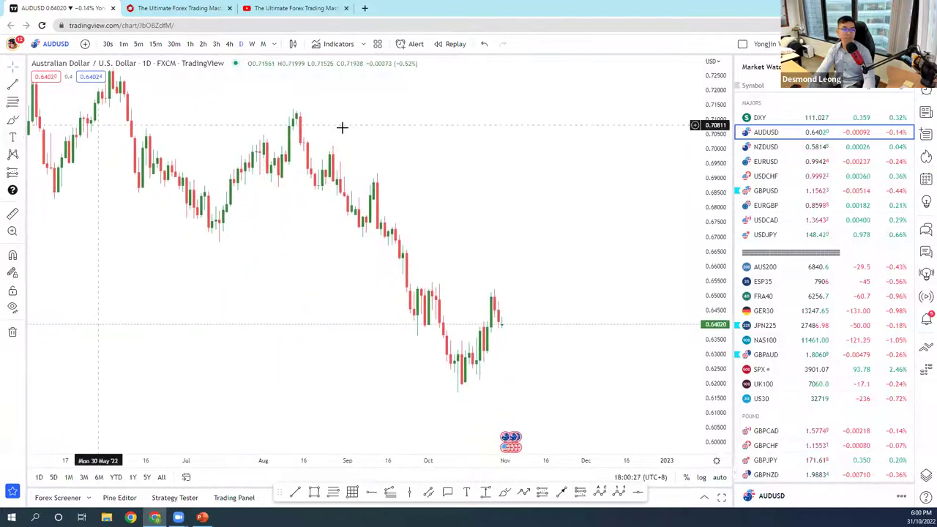
# - Add a 'Smart Money Concepts + Wyckoff' text label near the top of the chart
pyautogui.click(427, 116)
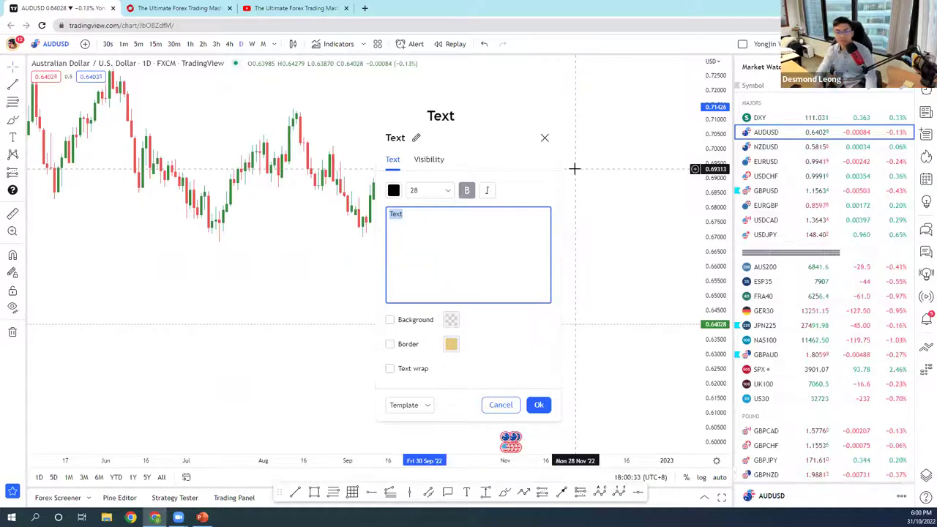
pyautogui.write('Smart Money Concepts')
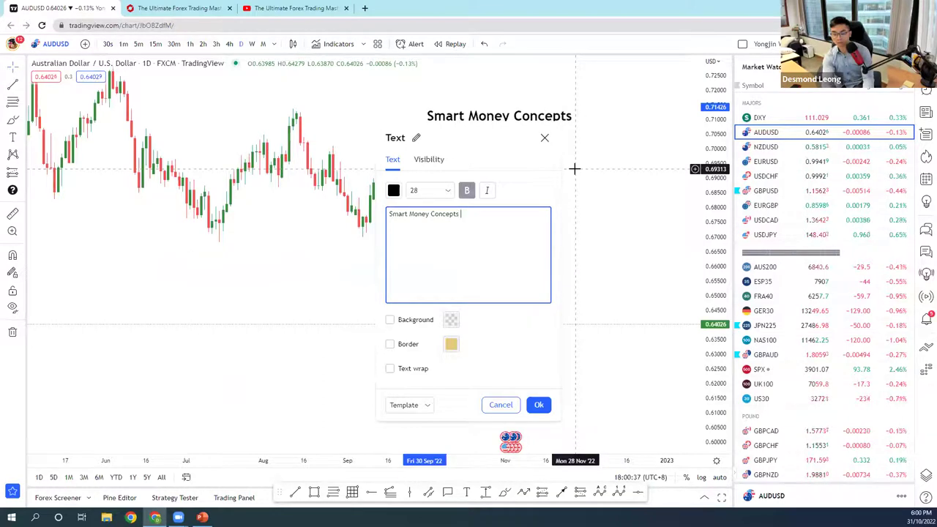
pyautogui.write(' + Wyckoff')
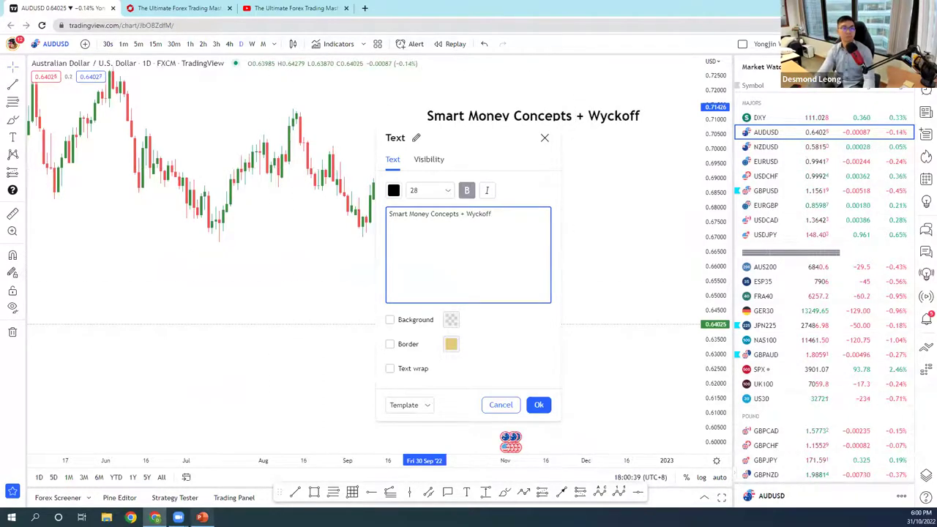
pyautogui.click(538, 405)
pyautogui.moveTo(581, 119)
pyautogui.mouseDown()
pyautogui.moveTo(549, 117)
pyautogui.moveTo(602, 106)
pyautogui.mouseUp()
# - Sketch freehand a circle around Wyckoff, ranging and rising price paths, and an arrow
pyautogui.click(12, 119)
pyautogui.moveTo(537, 119); pyautogui.dragTo(611, 105)
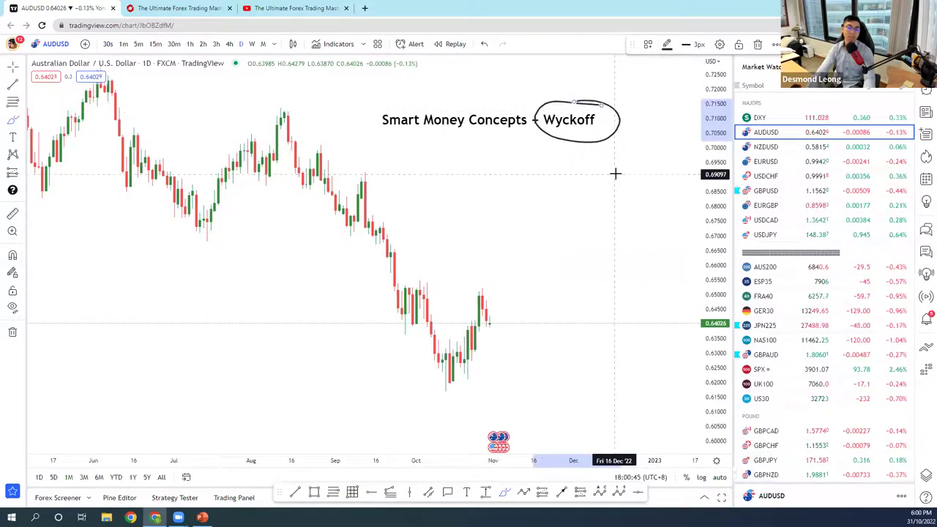
pyautogui.moveTo(490, 264)
pyautogui.mouseDown()
pyautogui.moveTo(537, 256)
pyautogui.moveTo(565, 266)
pyautogui.moveTo(617, 185)
pyautogui.mouseUp()
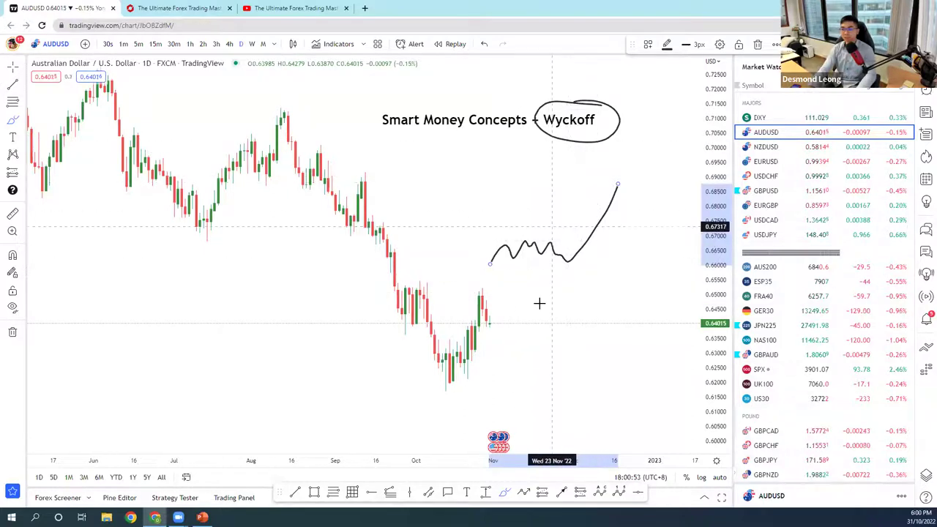
pyautogui.moveTo(590, 262)
pyautogui.mouseDown()
pyautogui.moveTo(611, 226)
pyautogui.moveTo(622, 226)
pyautogui.mouseUp()
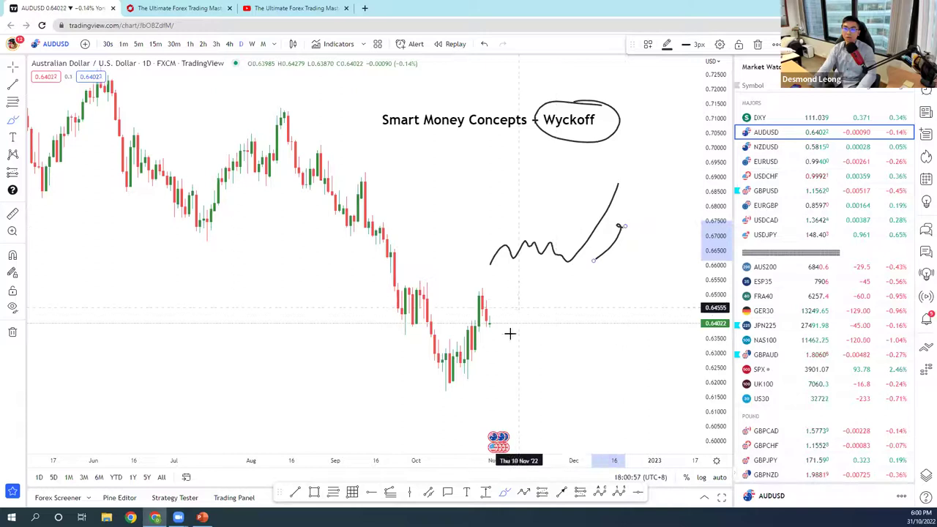
pyautogui.moveTo(510, 344)
pyautogui.mouseDown()
pyautogui.moveTo(538, 310)
pyautogui.moveTo(567, 307)
pyautogui.moveTo(580, 333)
pyautogui.moveTo(599, 318)
pyautogui.moveTo(636, 403)
pyautogui.mouseUp()
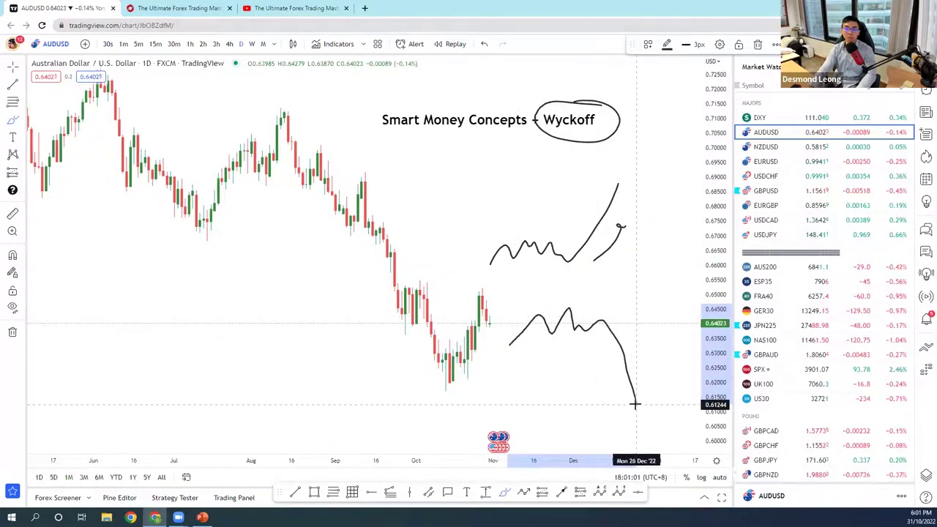
pyautogui.moveTo(569, 154)
pyautogui.mouseDown()
pyautogui.moveTo(598, 153)
pyautogui.moveTo(578, 203)
pyautogui.mouseUp()
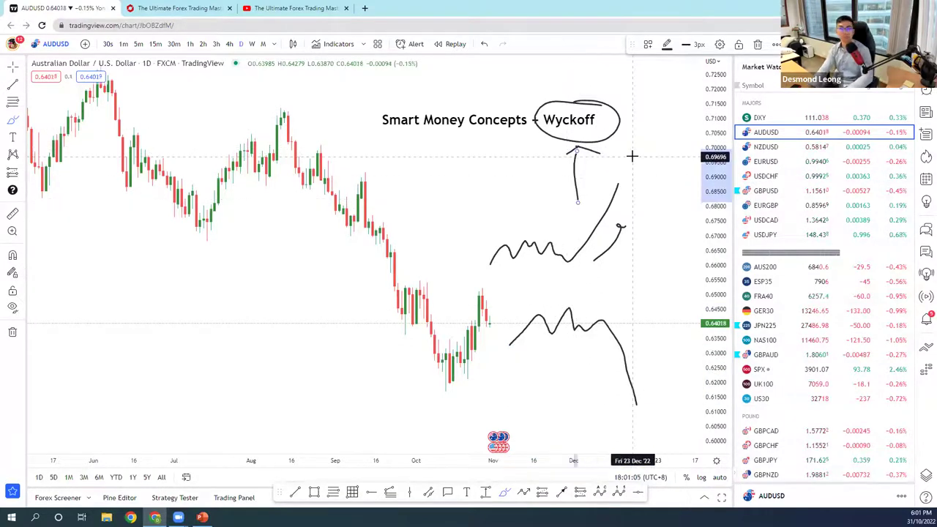
# - Underline 'Smart Money Concepts', then box-select all drawings and delete them
pyautogui.moveTo(375, 134)
pyautogui.mouseDown()
pyautogui.moveTo(505, 135)
pyautogui.moveTo(385, 149)
pyautogui.mouseUp()
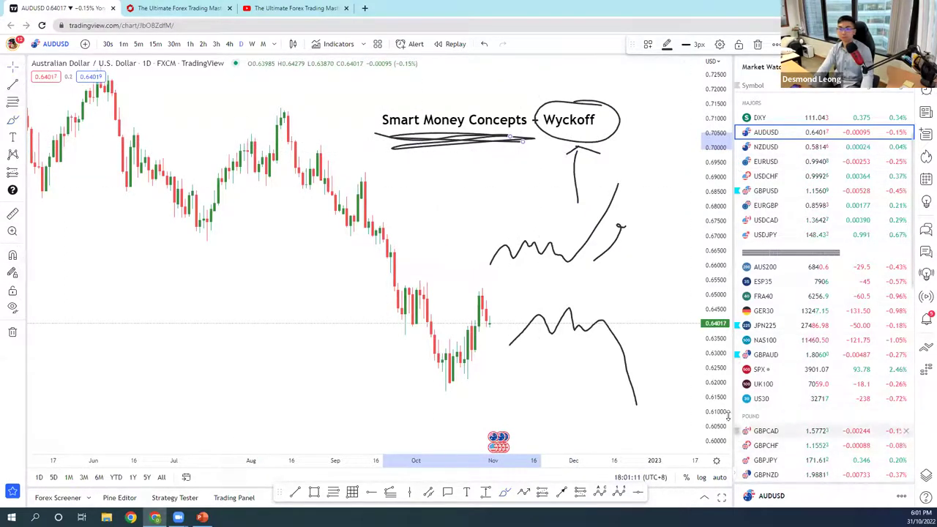
pyautogui.moveTo(686, 86)
pyautogui.mouseDown()
pyautogui.moveTo(395, 402)
pyautogui.moveTo(350, 410)
pyautogui.mouseUp()
pyautogui.press('Delete')
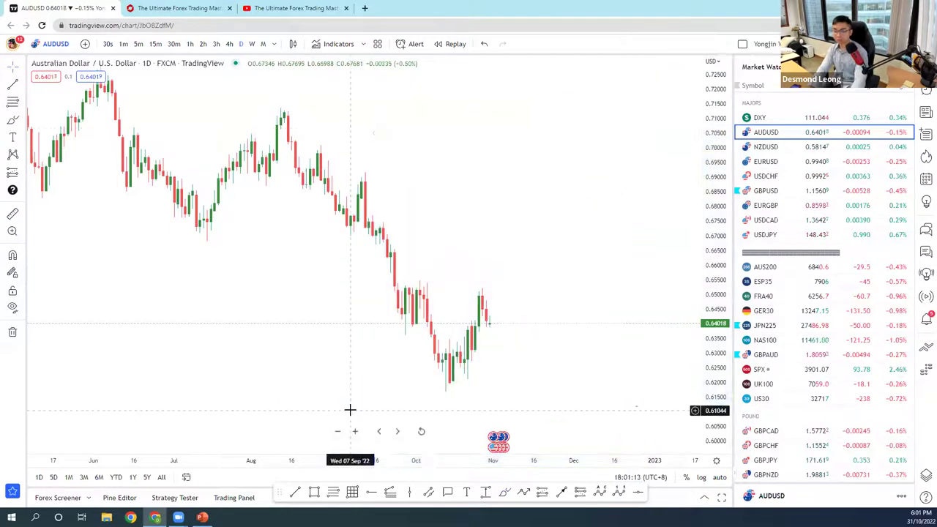
# - Switch the chart to EURUSD and hide the watchlist so the chart fills the width
pyautogui.click(828, 161)
pyautogui.scroll(3, 648, 171)
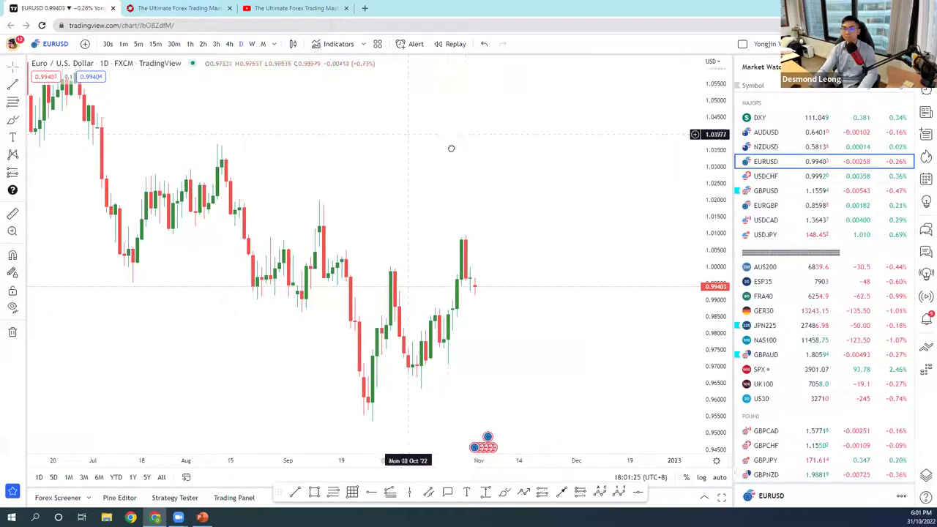
pyautogui.click(926, 90)
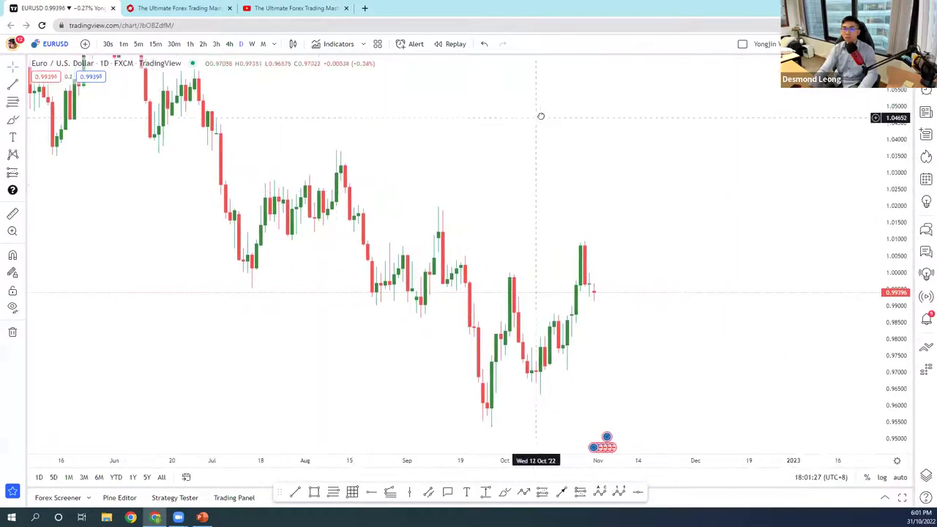
pyautogui.moveTo(450, 133); pyautogui.dragTo(352, 95)
pyautogui.click(926, 89)
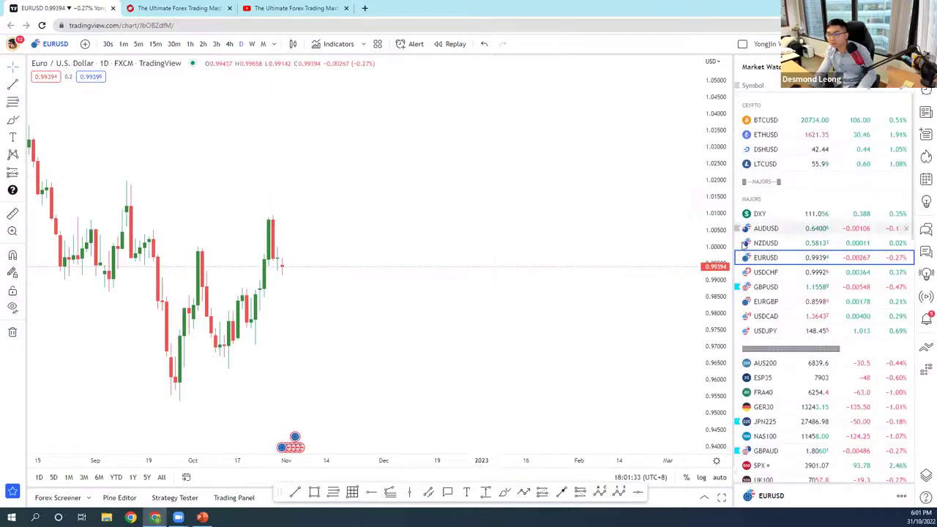
pyautogui.click(926, 89)
pyautogui.hscroll(-3, 644, 182)
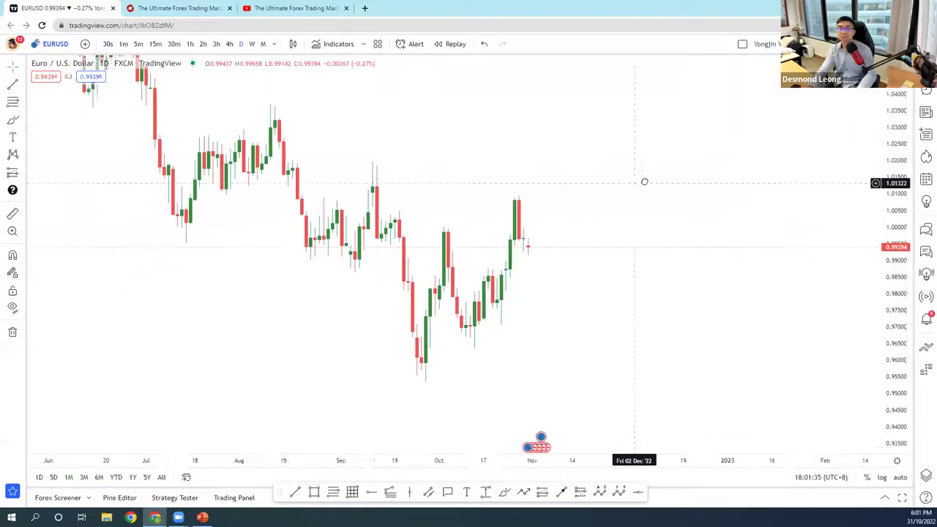
pyautogui.moveTo(511, 141); pyautogui.dragTo(473, 153)
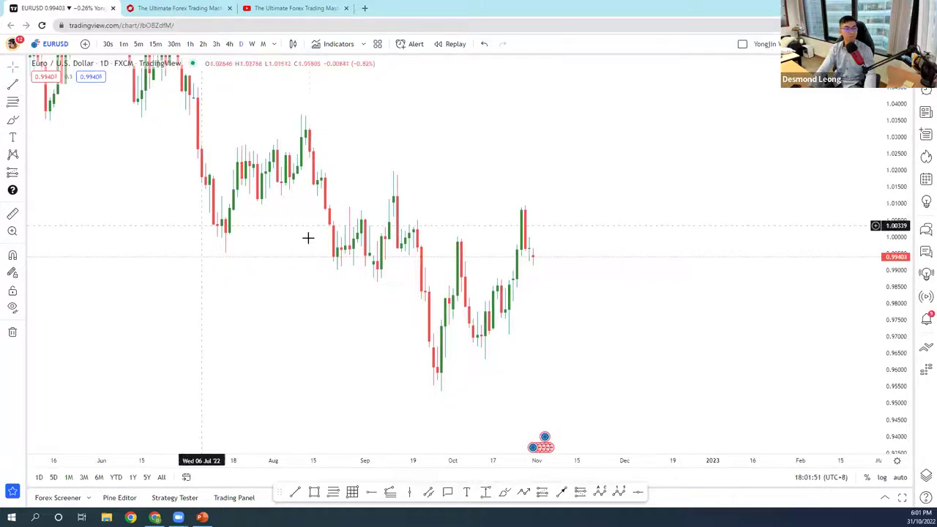
pyautogui.moveTo(631, 188); pyautogui.dragTo(636, 203)
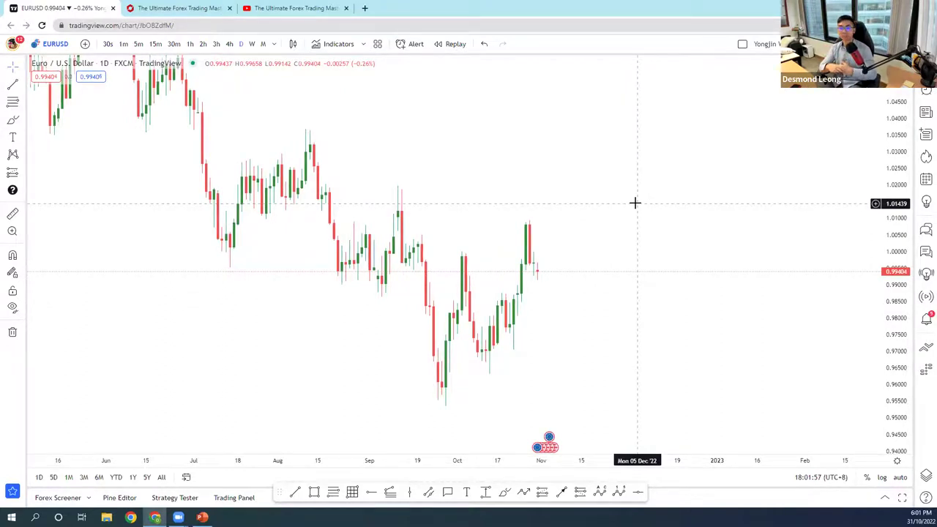
pyautogui.scroll(1, 652, 208)
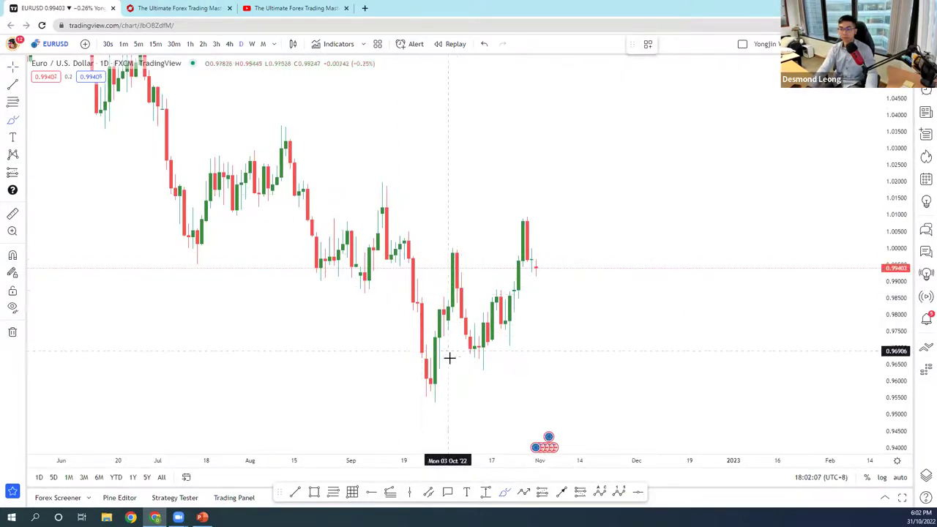
# - Try a freehand circle around the October lows, undo it, and pan up to higher prices
pyautogui.moveTo(491, 362)
pyautogui.mouseDown()
pyautogui.moveTo(487, 381)
pyautogui.moveTo(469, 358)
pyautogui.moveTo(546, 241)
pyautogui.mouseUp()
pyautogui.hotkey('ctrl', 'z')
pyautogui.hotkey('ctrl', 'z')
pyautogui.moveTo(519, 334)
pyautogui.mouseDown()
pyautogui.moveTo(498, 345)
pyautogui.moveTo(534, 337)
pyautogui.mouseUp()
pyautogui.hotkey('ctrl', 'z')
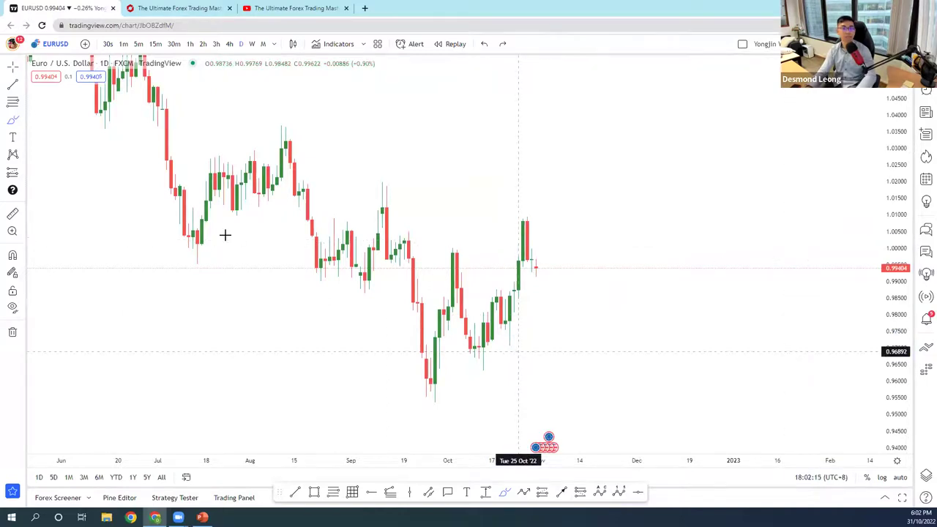
pyautogui.scroll(2, 564, 318)
pyautogui.moveTo(564, 318); pyautogui.dragTo(600, 236)
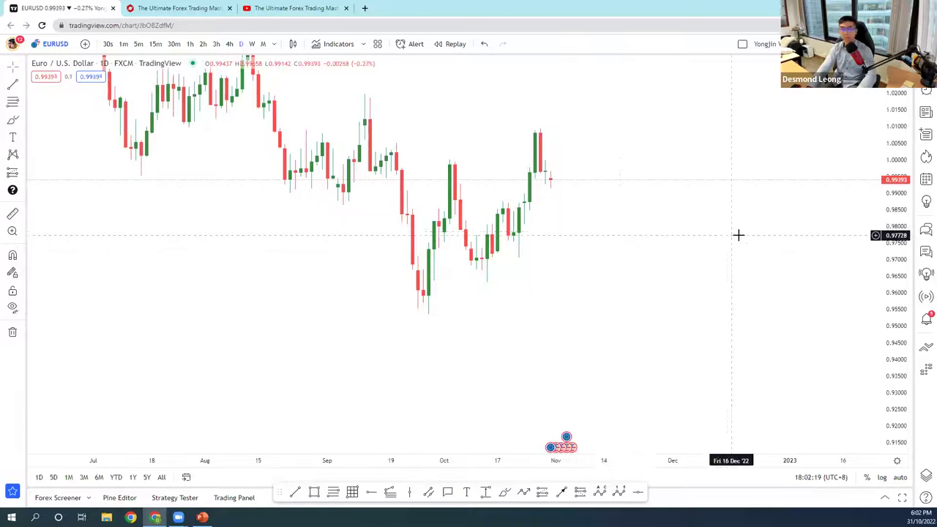
pyautogui.moveTo(820, 159); pyautogui.dragTo(809, 274)
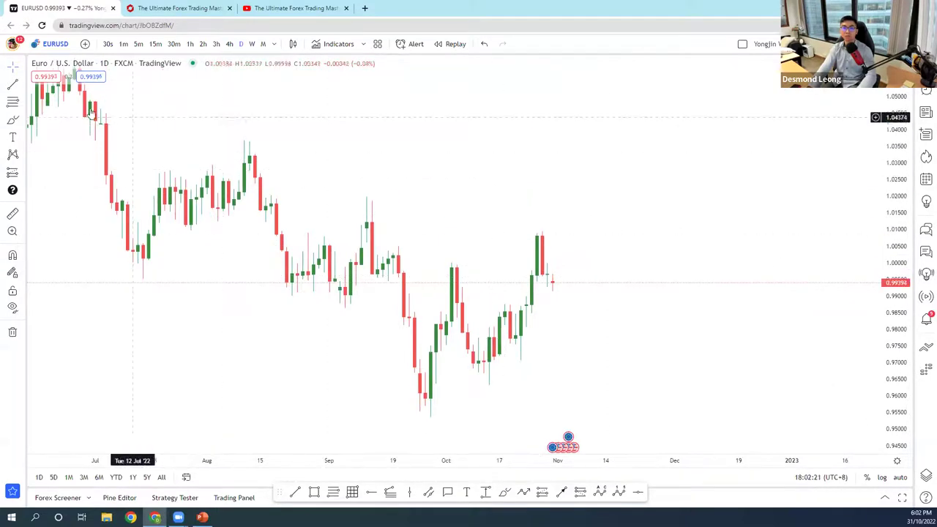
# - Add a 'Liquidity' text label and move it above the candles
pyautogui.click(13, 137)
pyautogui.click(570, 145)
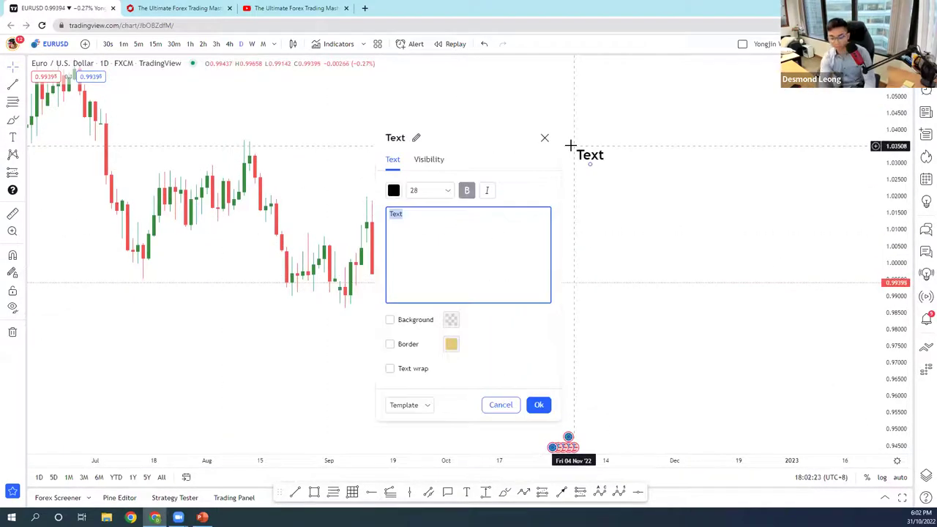
pyautogui.write('Liquidity')
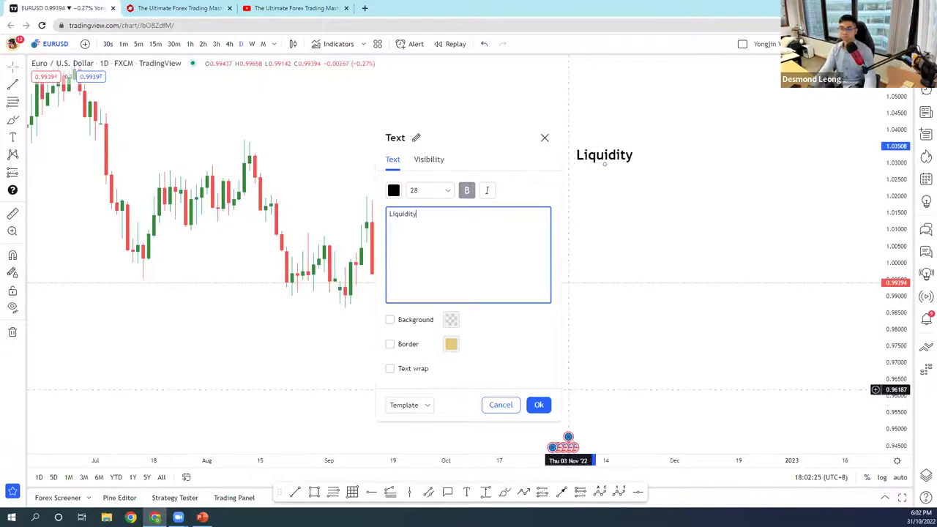
pyautogui.click(539, 405)
pyautogui.moveTo(595, 158); pyautogui.dragTo(483, 183)
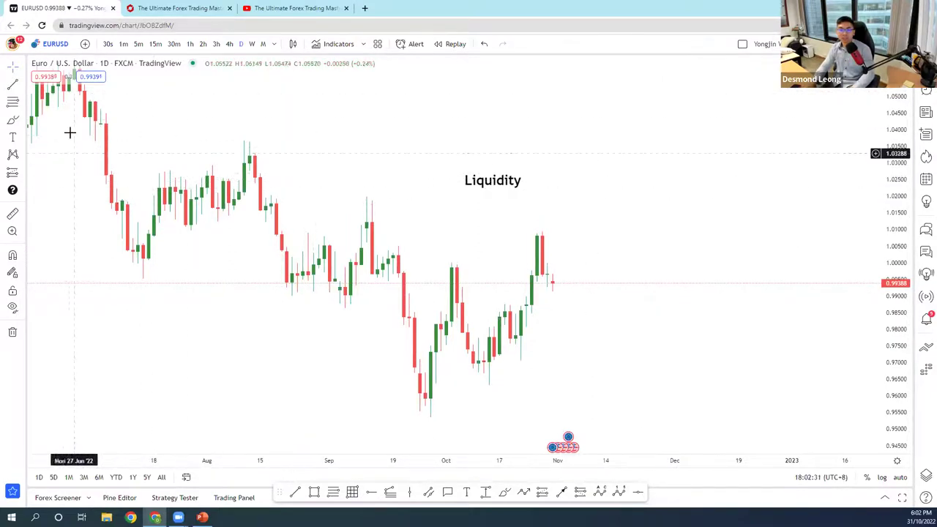
# - Circle the October lows freehand and undo the extra brush strokes
pyautogui.click(12, 118)
pyautogui.moveTo(483, 362); pyautogui.dragTo(487, 381)
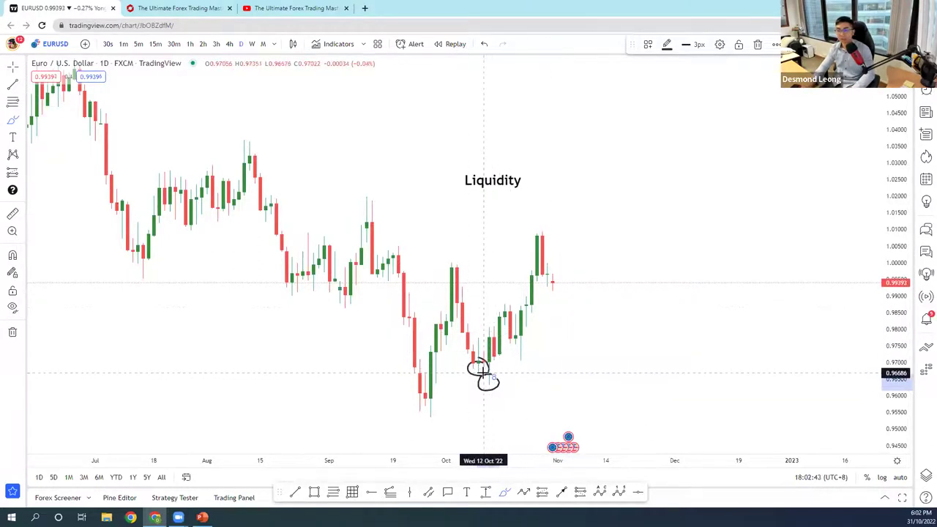
pyautogui.click(478, 375)
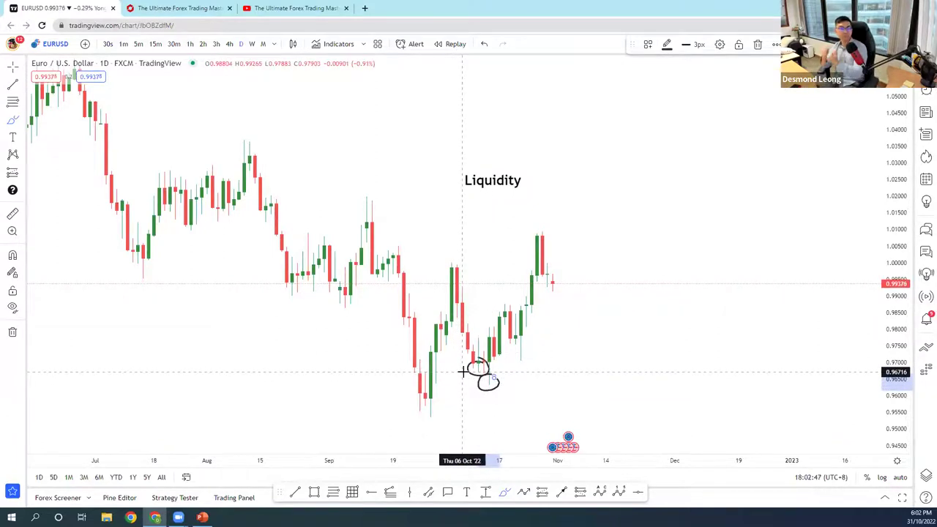
pyautogui.moveTo(489, 377)
pyautogui.mouseDown()
pyautogui.moveTo(507, 306)
pyautogui.moveTo(522, 335)
pyautogui.moveTo(513, 344)
pyautogui.moveTo(518, 366)
pyautogui.moveTo(544, 240)
pyautogui.mouseUp()
pyautogui.hotkey('ctrl', 'z')
pyautogui.hotkey('ctrl', 'z')
pyautogui.hotkey('ctrl', 'z')
pyautogui.hotkey('ctrl', 'z')
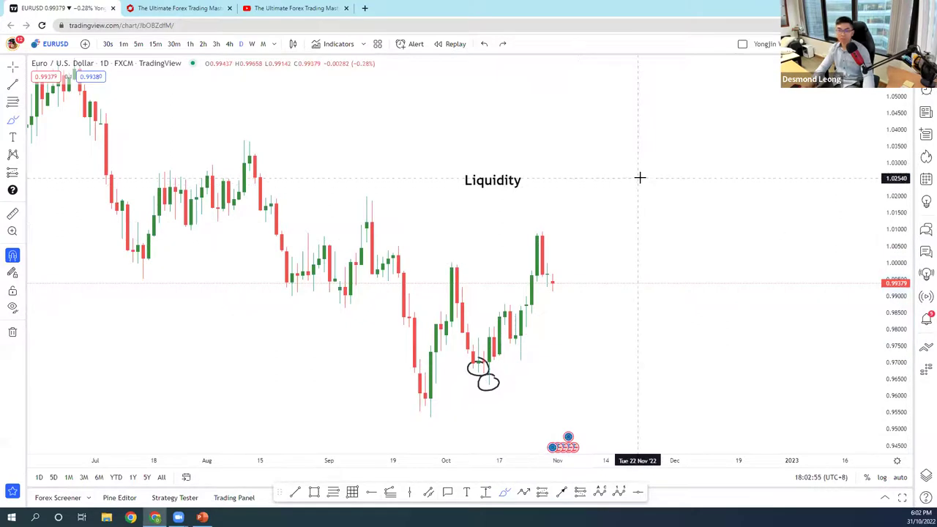
# - Replace the last circle with a magnet-snapped line from 29 Sep to 13 Oct using the Sellside Liquidity template
pyautogui.hotkey('ctrl', 'z')
pyautogui.click(12, 70)
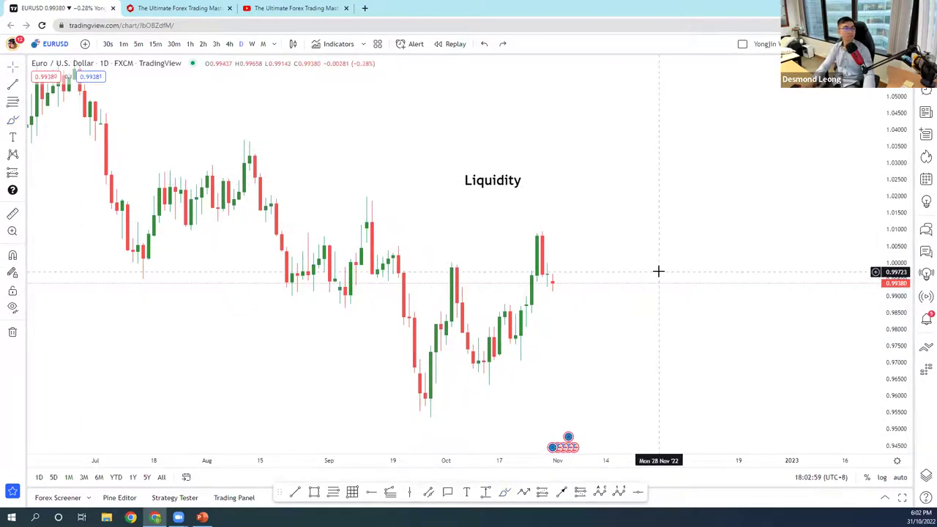
pyautogui.moveTo(658, 272); pyautogui.dragTo(643, 236)
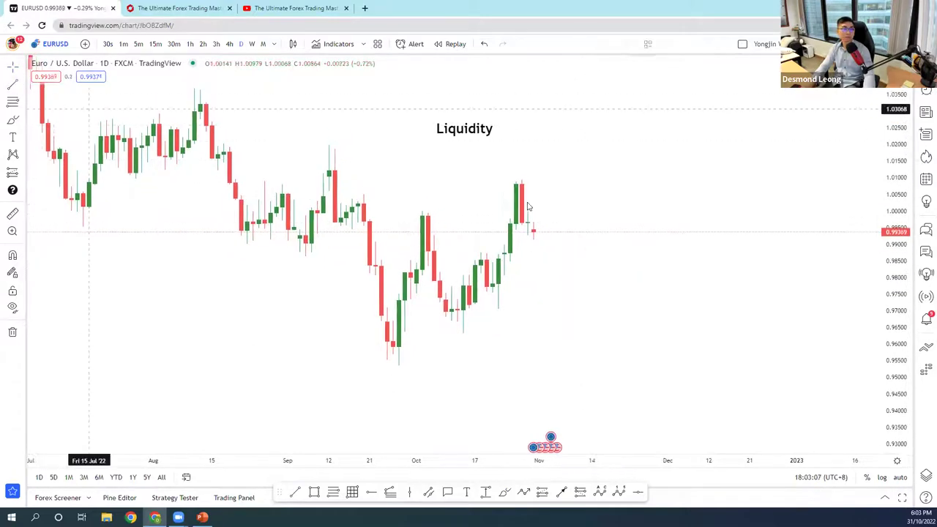
pyautogui.press('ctrl')
pyautogui.click(405, 333)
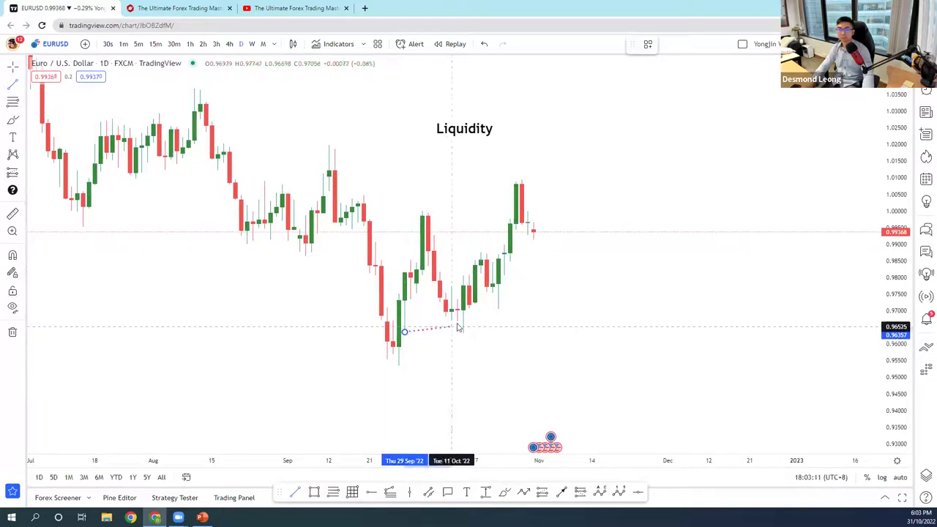
pyautogui.click(463, 332)
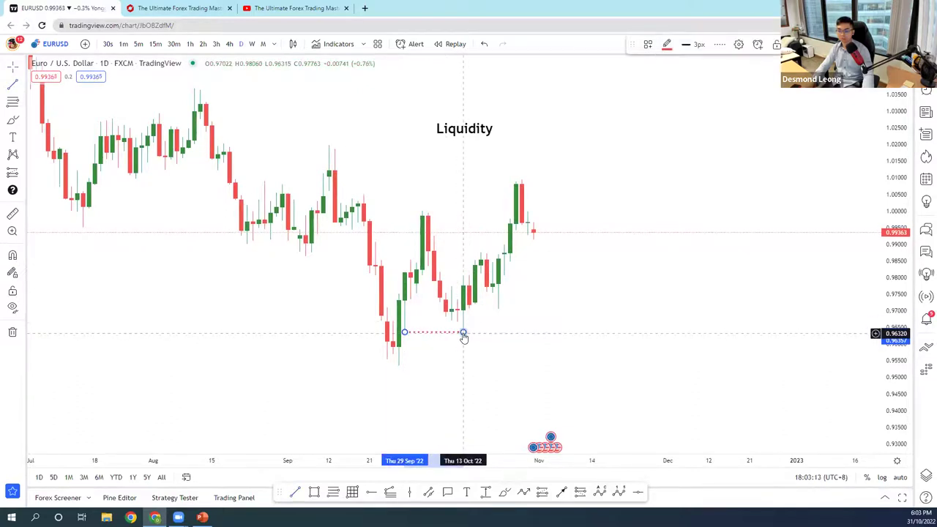
pyautogui.rightClick(464, 333)
pyautogui.moveTo(525, 356)
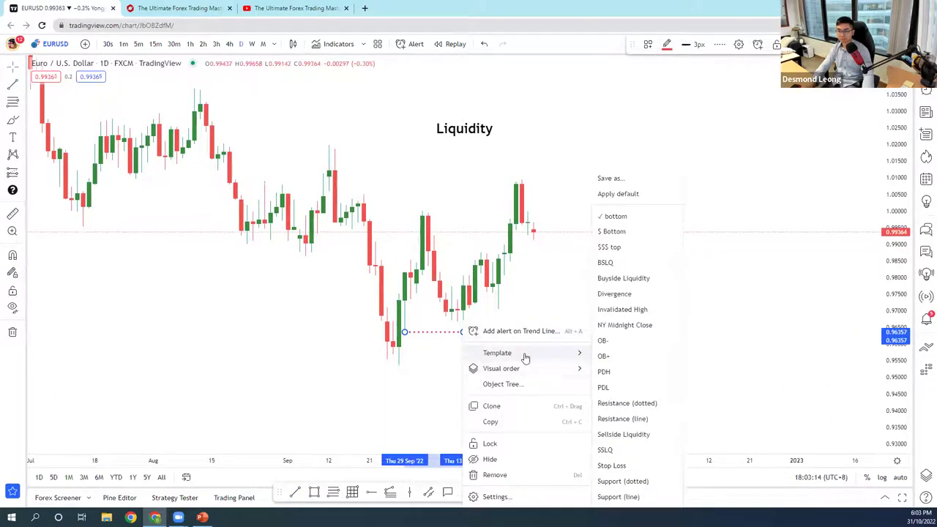
pyautogui.click(622, 434)
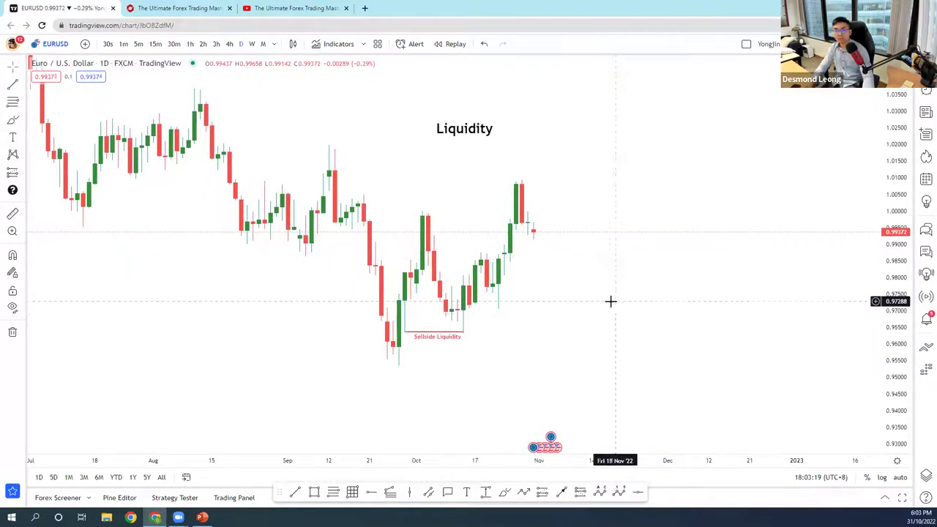
# - Zoom and stretch the price scale to enlarge the Sellside Liquidity area
pyautogui.hscroll(3, 600, 295)
pyautogui.scroll(2, 556, 191)
pyautogui.click(472, 68)
pyautogui.press('Escape')
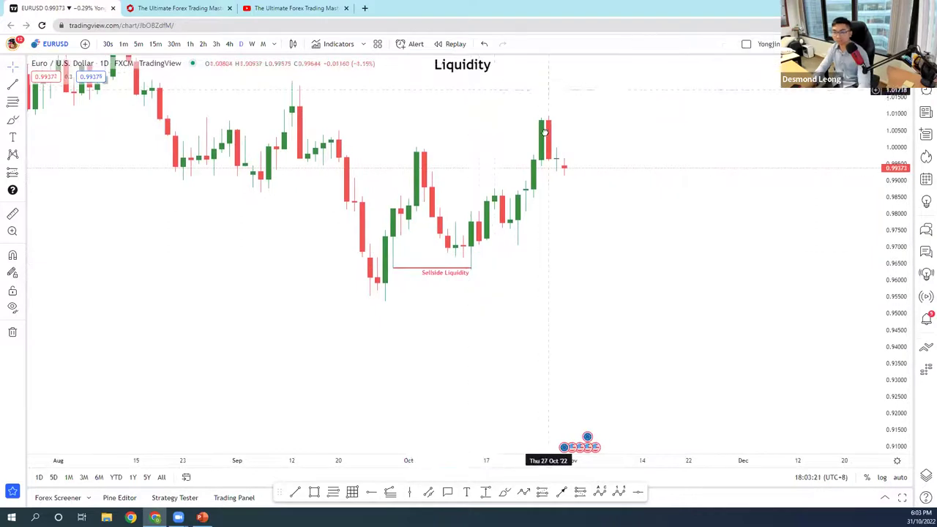
pyautogui.scroll(1, 864, 300)
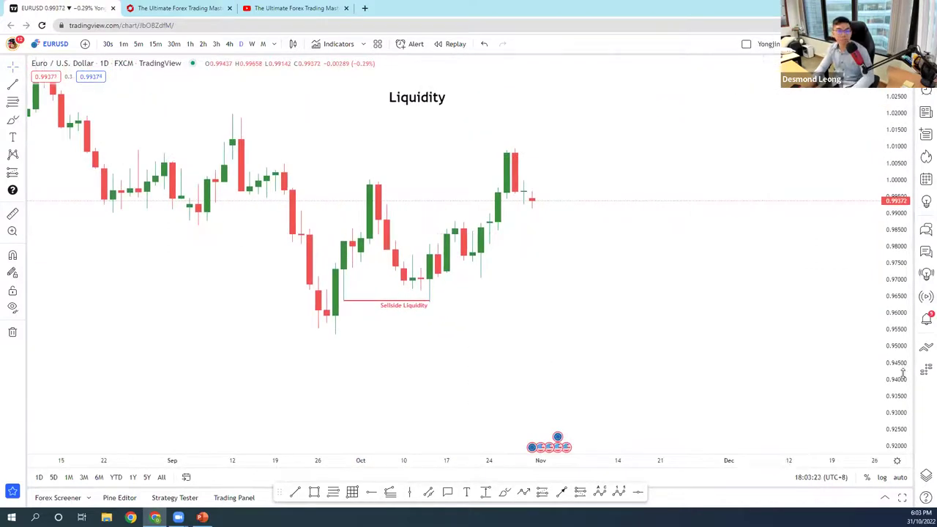
pyautogui.moveTo(902, 379); pyautogui.dragTo(902, 344)
pyautogui.moveTo(564, 408); pyautogui.dragTo(663, 312)
pyautogui.scroll(3, 664, 313)
pyautogui.hscroll(-2, 623, 322)
pyautogui.moveTo(899, 412); pyautogui.dragTo(843, 90)
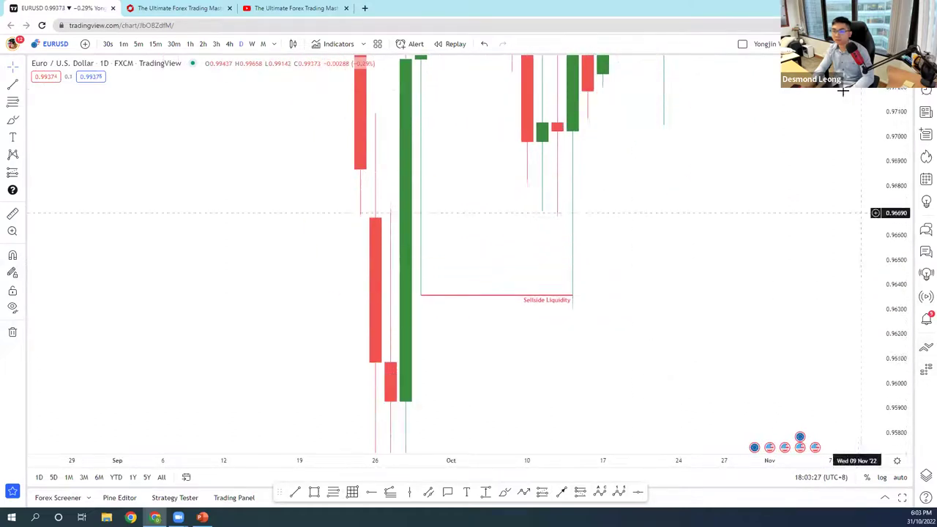
pyautogui.hscroll(4, 661, 327)
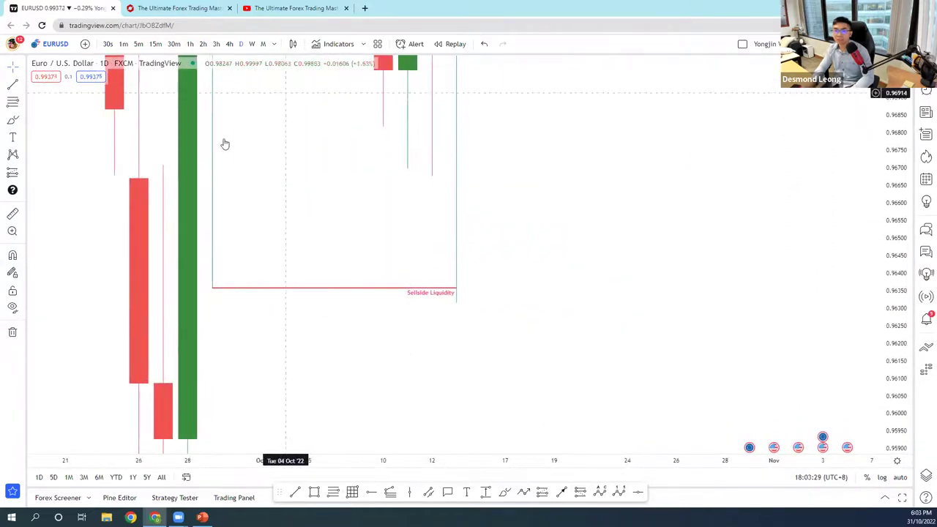
pyautogui.moveTo(443, 309); pyautogui.dragTo(471, 281)
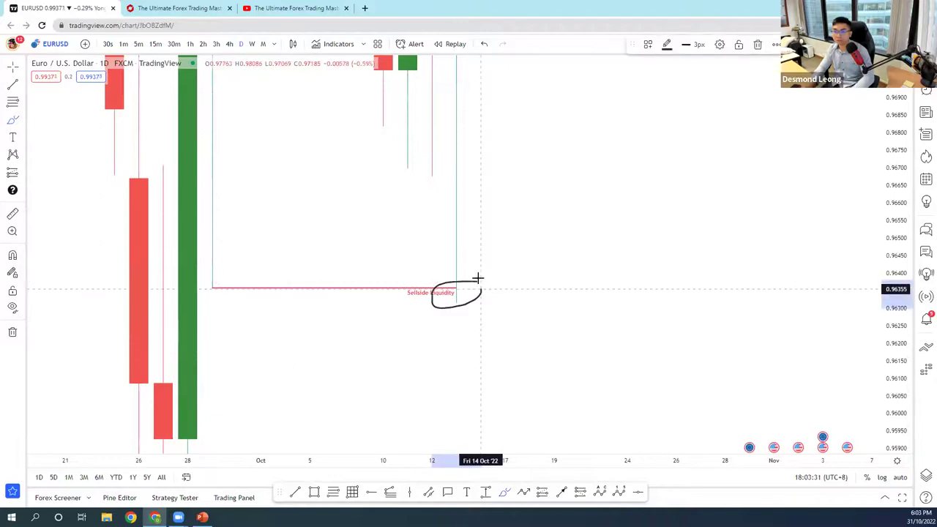
pyautogui.hotkey('ctrl', 'z')
pyautogui.moveTo(407, 183); pyautogui.dragTo(458, 194)
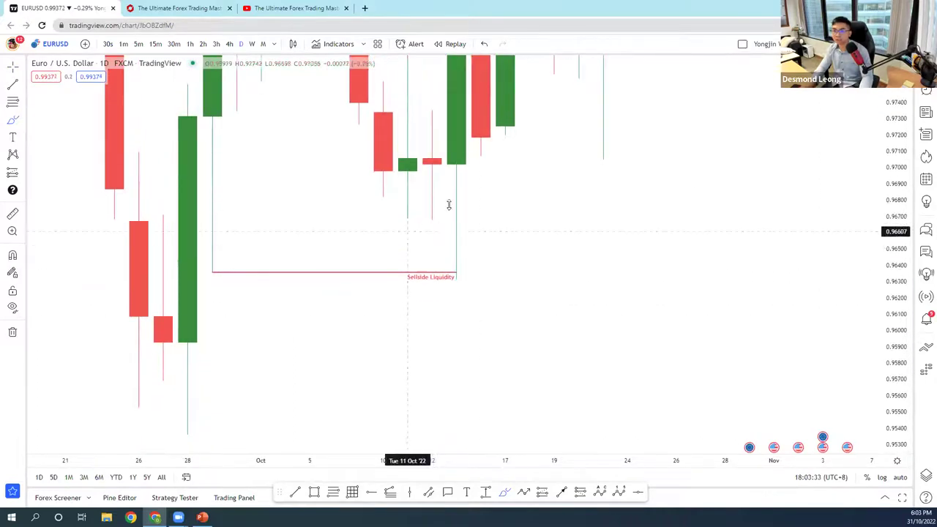
pyautogui.moveTo(370, 196); pyautogui.dragTo(432, 177)
pyautogui.moveTo(234, 246)
pyautogui.mouseDown()
pyautogui.moveTo(212, 286)
pyautogui.moveTo(235, 246)
pyautogui.mouseUp()
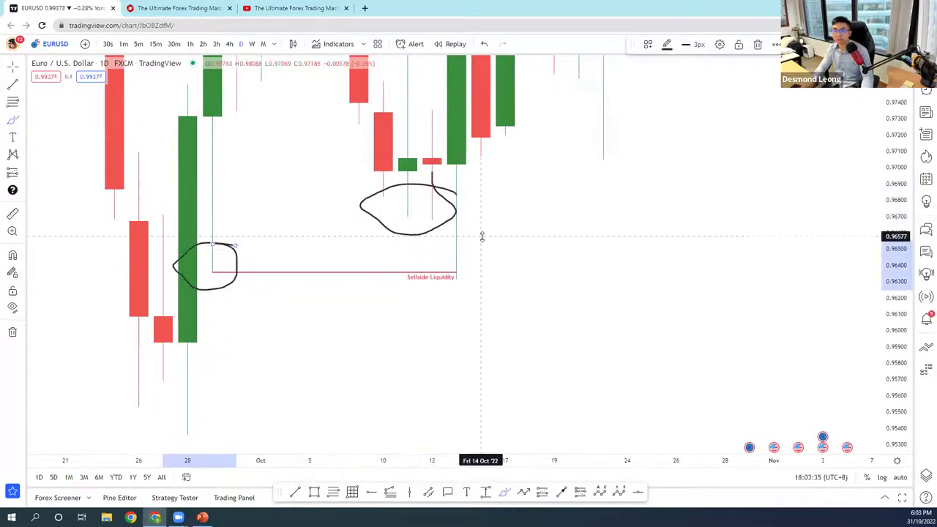
pyautogui.click(13, 68)
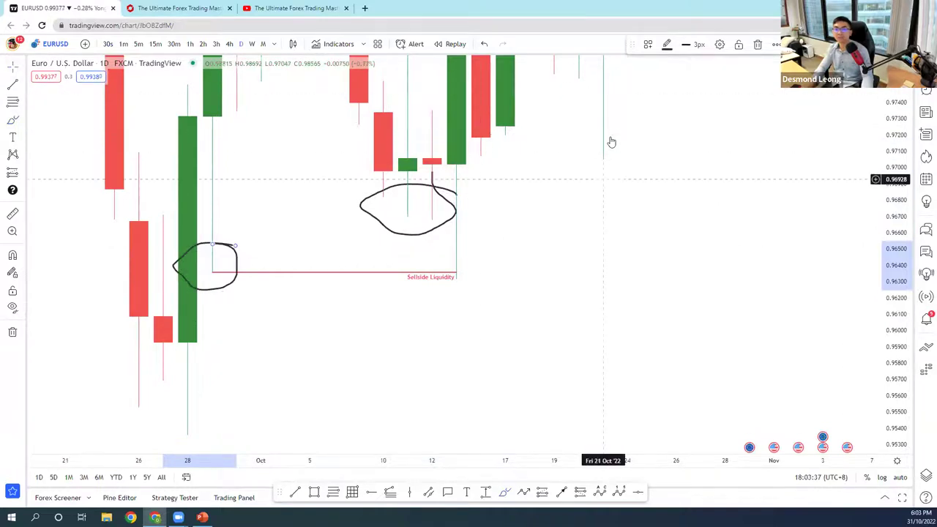
pyautogui.moveTo(897, 408); pyautogui.dragTo(868, 109)
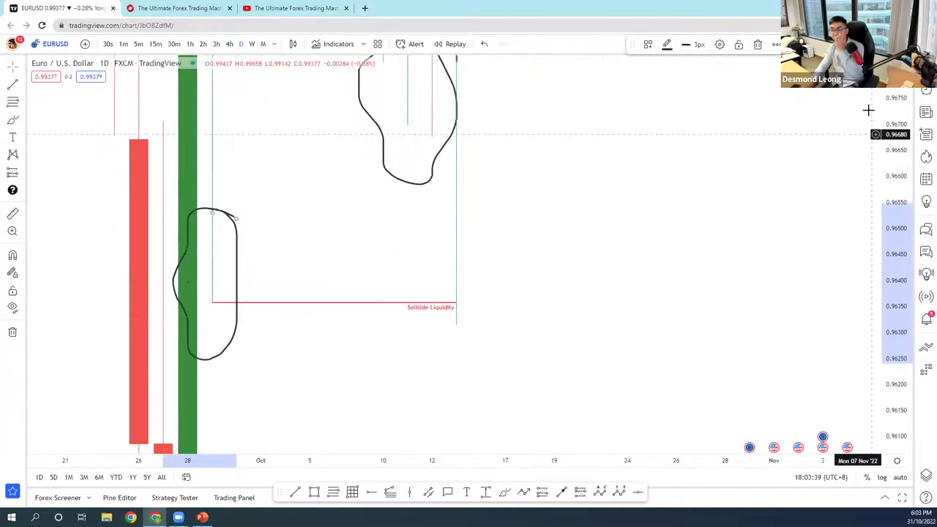
pyautogui.click(14, 121)
pyautogui.moveTo(476, 299)
pyautogui.mouseDown()
pyautogui.moveTo(473, 329)
pyautogui.moveTo(479, 295)
pyautogui.mouseUp()
pyautogui.hotkey('ctrl', 'z')
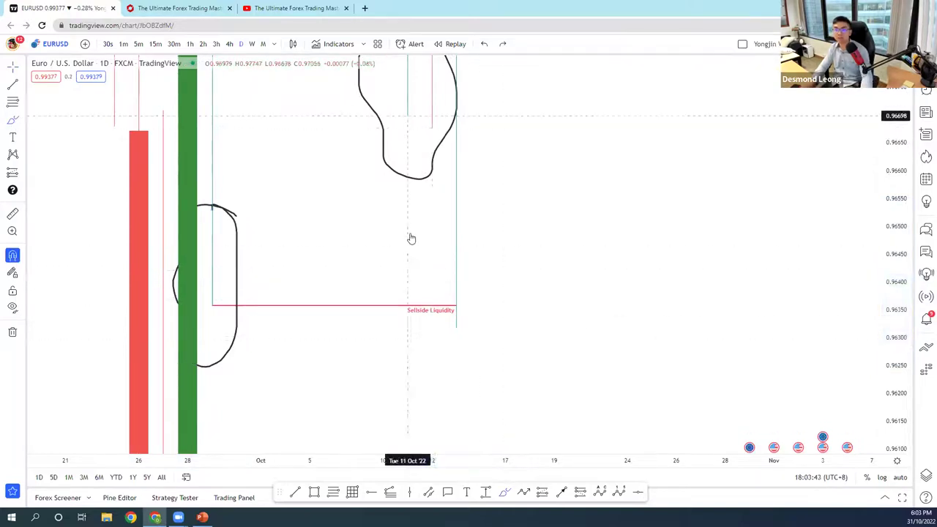
pyautogui.hotkey('ctrl', 'z')
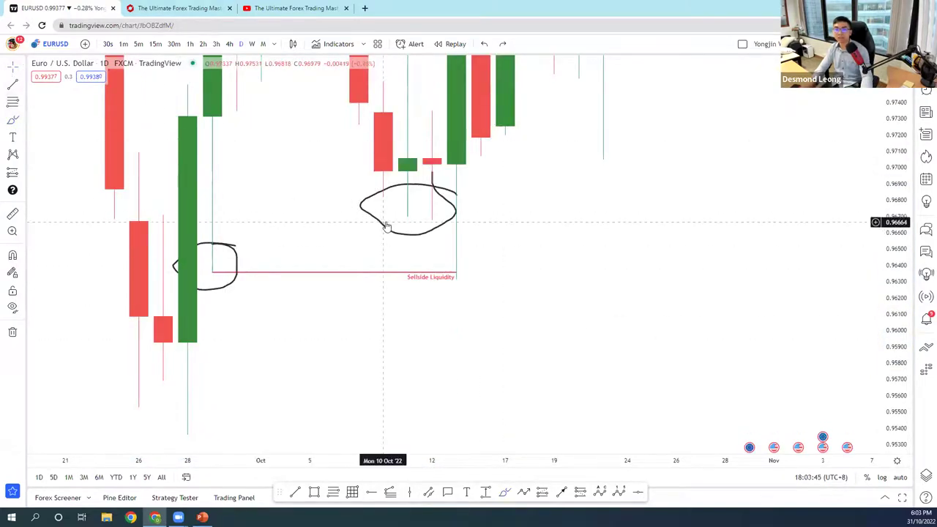
pyautogui.hotkey('ctrl', 'z')
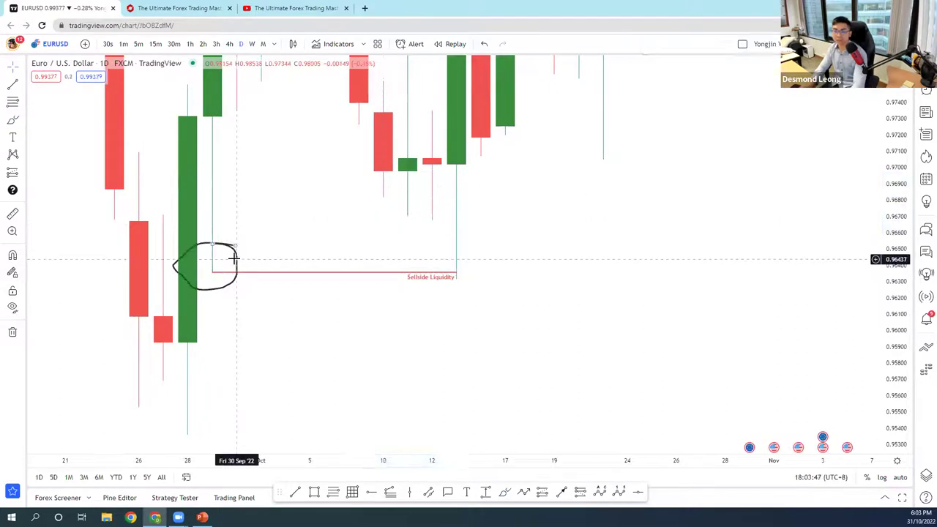
pyautogui.hotkey('ctrl', 'z')
pyautogui.hscroll(3, 658, 212)
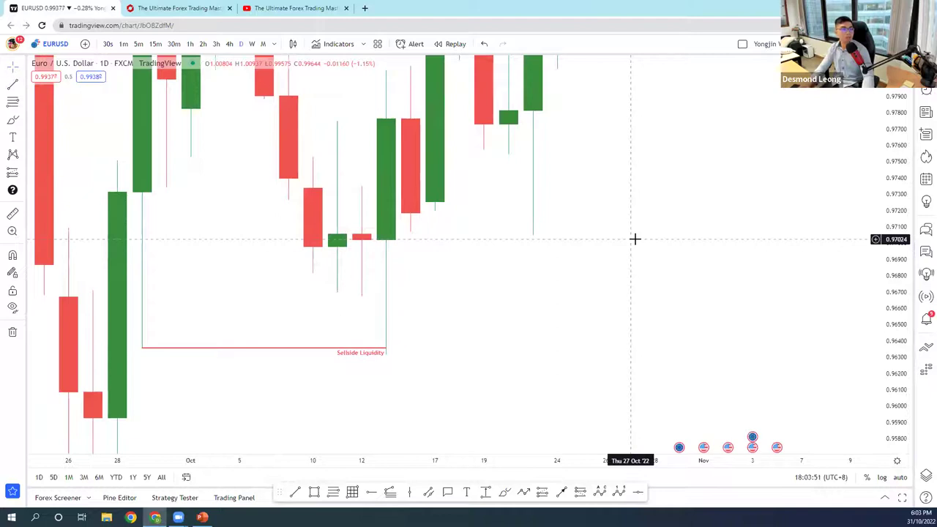
# - Copy the Sellside Liquidity line up to the Oct 14 low and level it near 0.9707
pyautogui.click(353, 349)
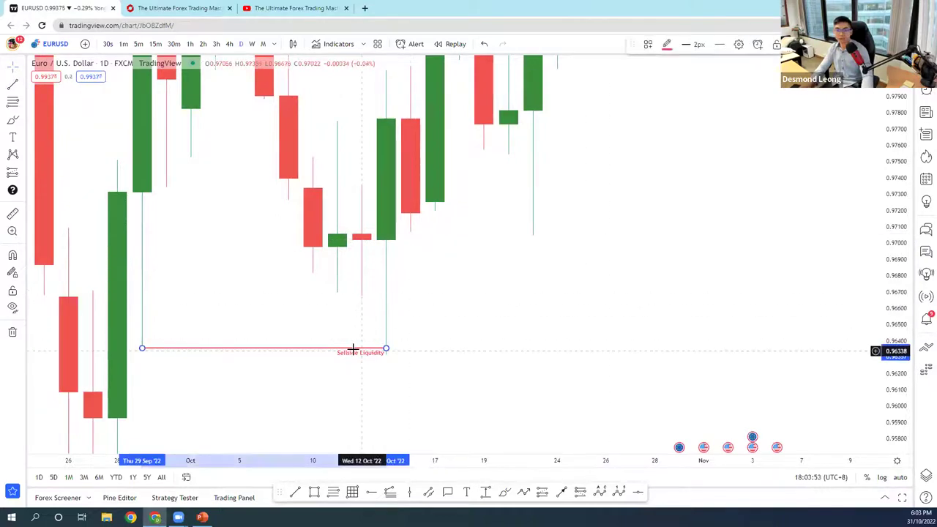
pyautogui.moveTo(354, 348); pyautogui.dragTo(477, 245)
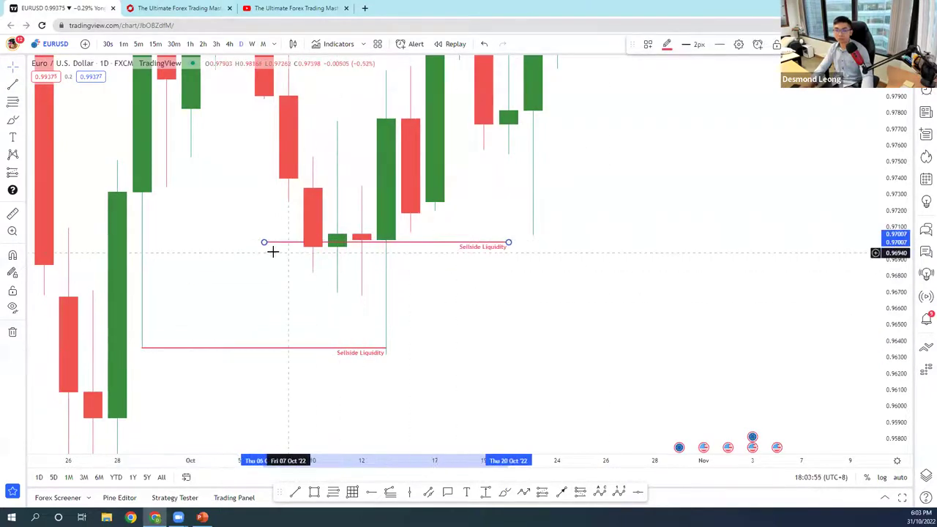
pyautogui.moveTo(265, 244); pyautogui.dragTo(410, 232)
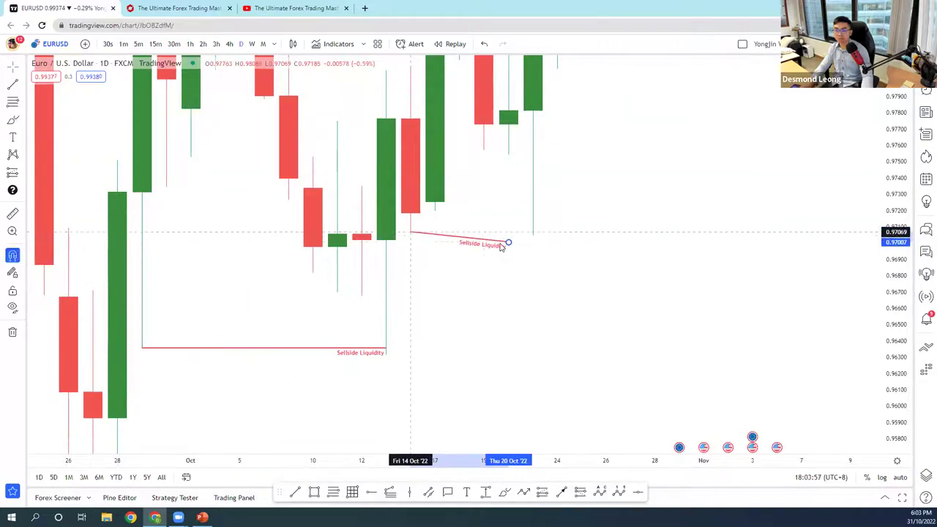
pyautogui.moveTo(508, 243); pyautogui.dragTo(533, 230)
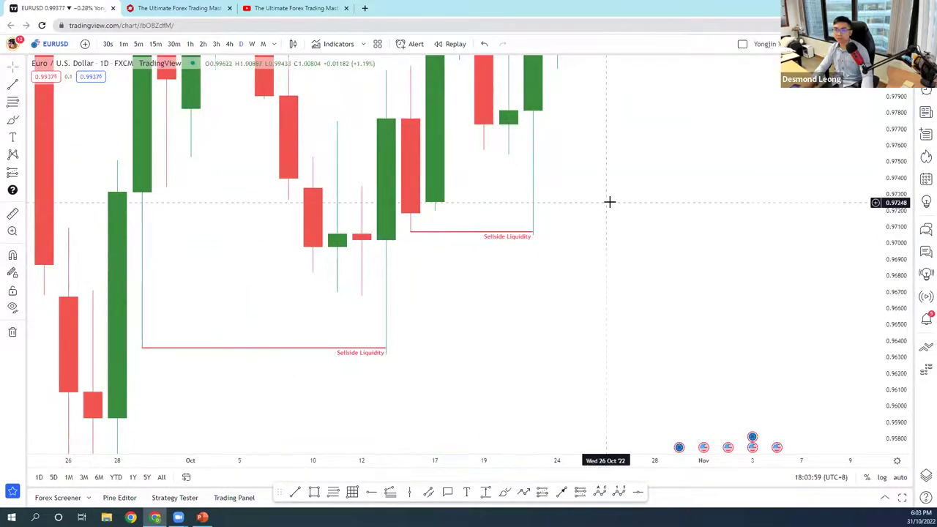
pyautogui.moveTo(608, 202); pyautogui.dragTo(609, 240)
pyautogui.moveTo(892, 314); pyautogui.dragTo(892, 296)
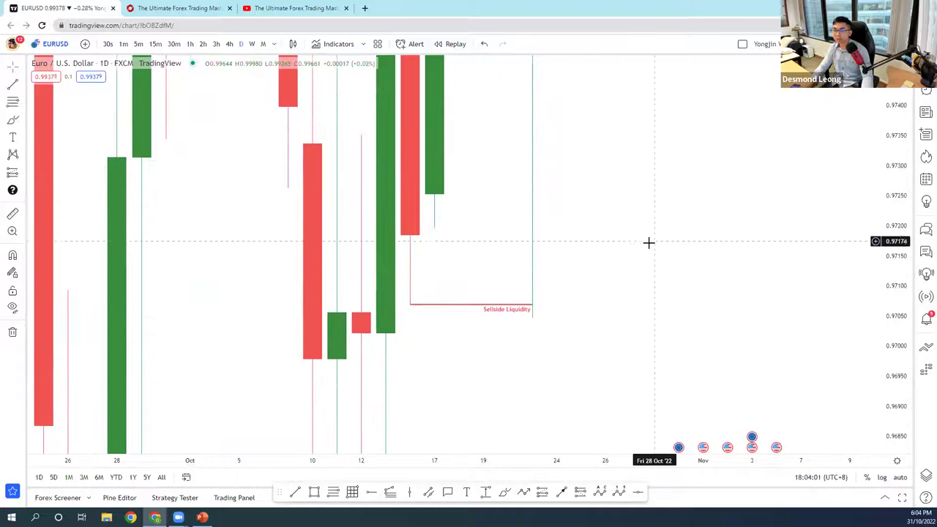
pyautogui.scroll(4, 544, 217)
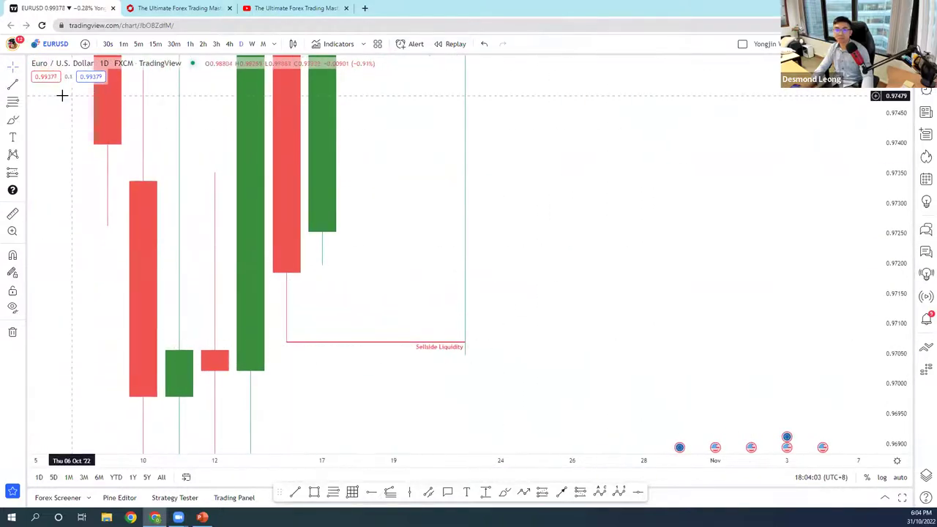
# - Try a freehand circle around the new label, undo it, and zoom out
pyautogui.click(12, 120)
pyautogui.moveTo(465, 328)
pyautogui.mouseDown()
pyautogui.moveTo(449, 374)
pyautogui.moveTo(458, 318)
pyautogui.mouseUp()
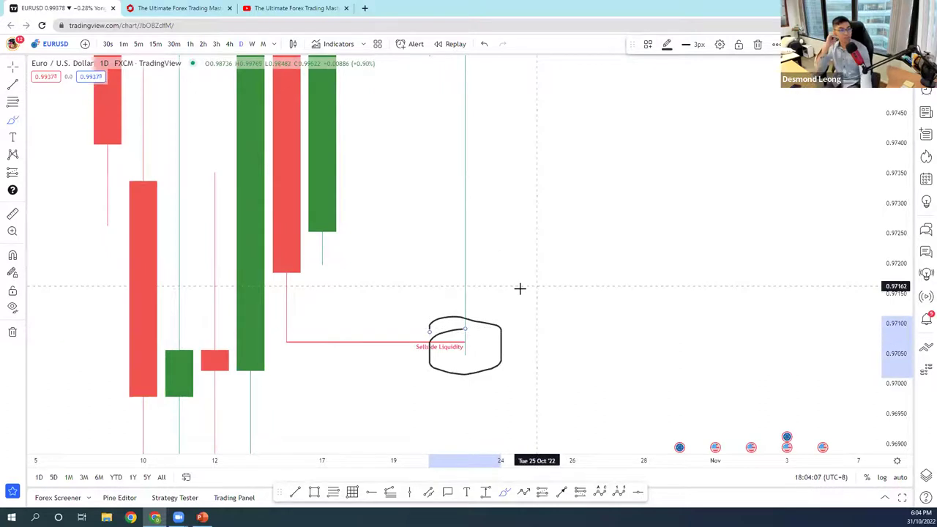
pyautogui.hotkey('ctrl', 'z')
pyautogui.scroll(-2, 859, 377)
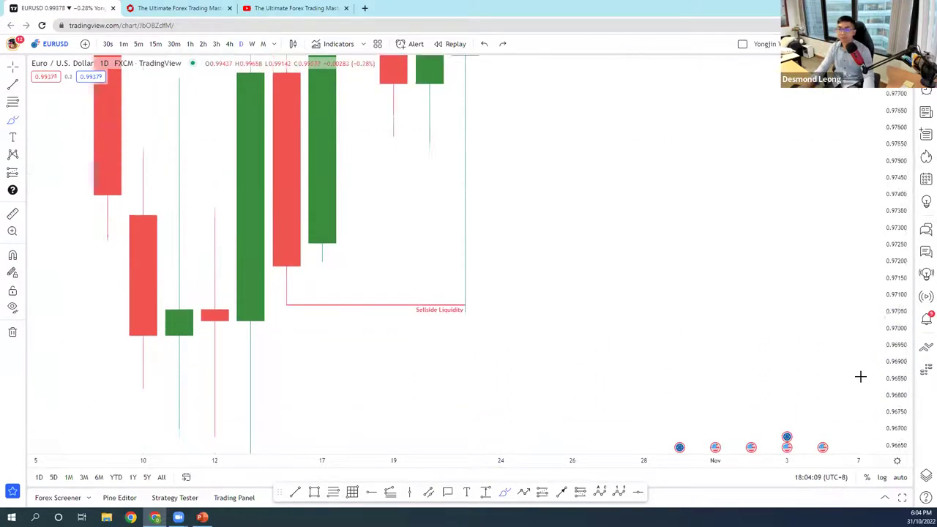
pyautogui.scroll(-3, 687, 300)
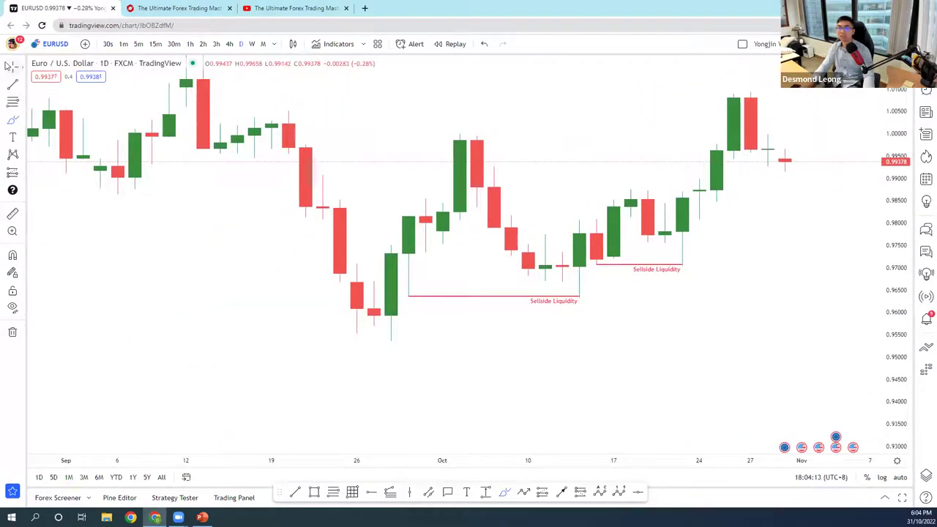
pyautogui.moveTo(776, 293); pyautogui.dragTo(466, 103)
pyautogui.scroll(-2, 696, 142)
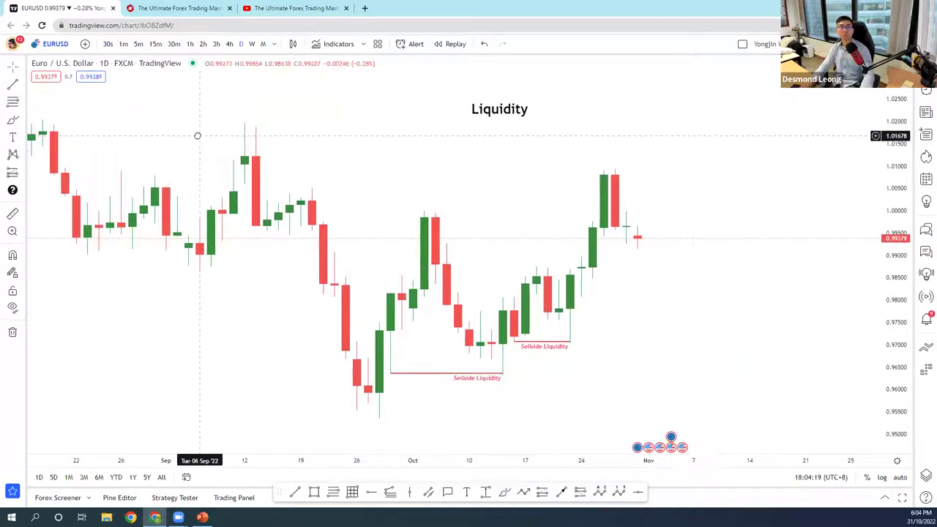
pyautogui.moveTo(647, 148); pyautogui.dragTo(615, 123)
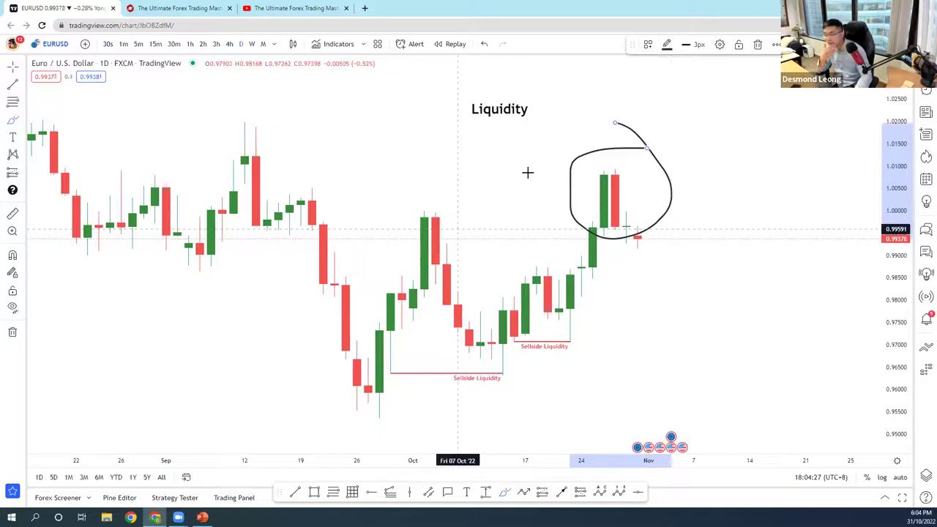
pyautogui.moveTo(235, 185)
pyautogui.mouseDown()
pyautogui.moveTo(544, 188)
pyautogui.moveTo(652, 139)
pyautogui.moveTo(245, 125)
pyautogui.mouseUp()
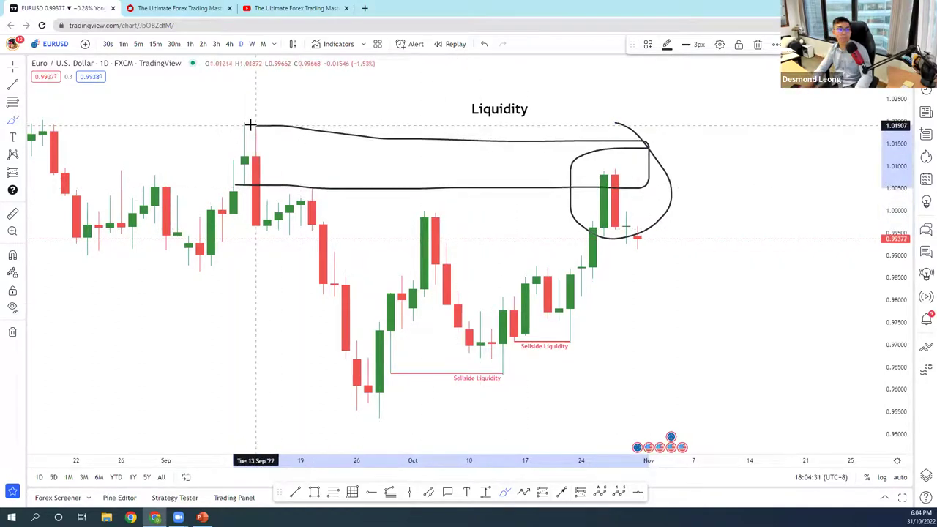
pyautogui.hotkey('ctrl', 'z')
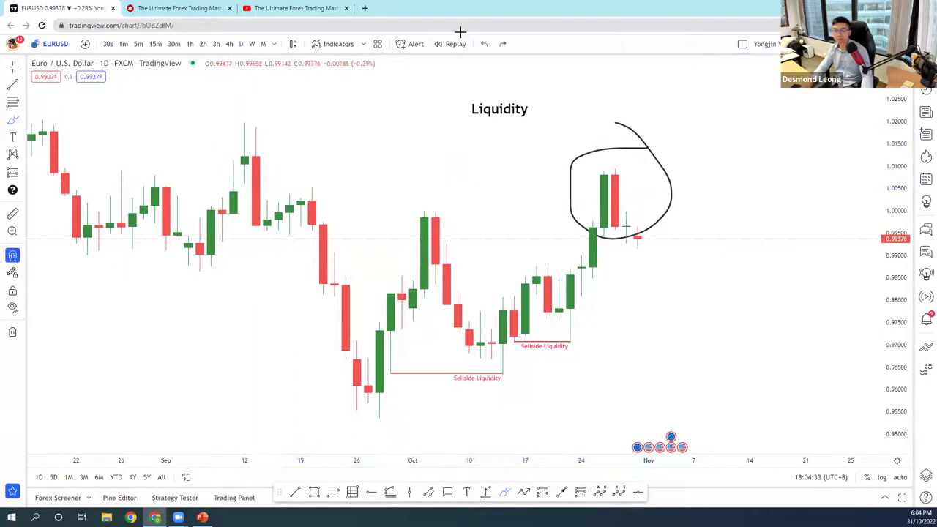
pyautogui.hotkey('ctrl', 'z')
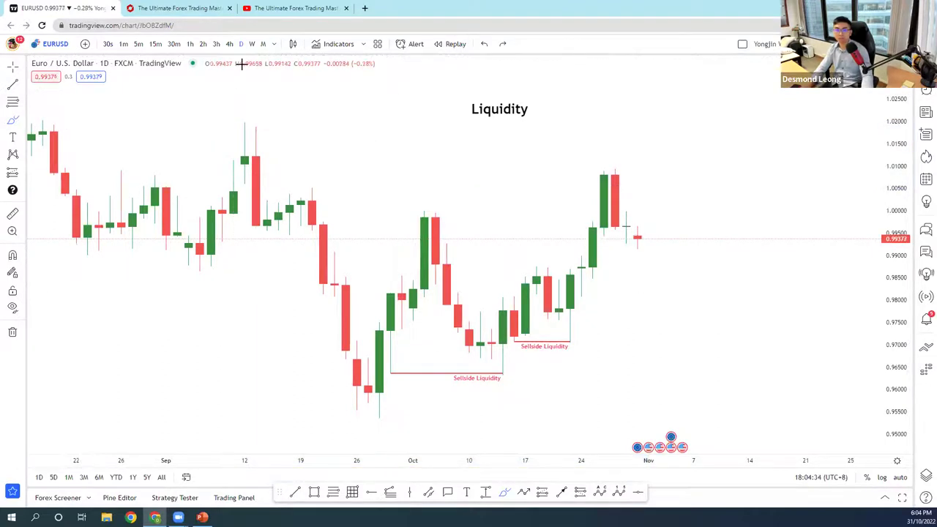
pyautogui.click(22, 119)
# - Draw a rectangle from the Sep 12 high to late October and apply the red box template
pyautogui.click(59, 157)
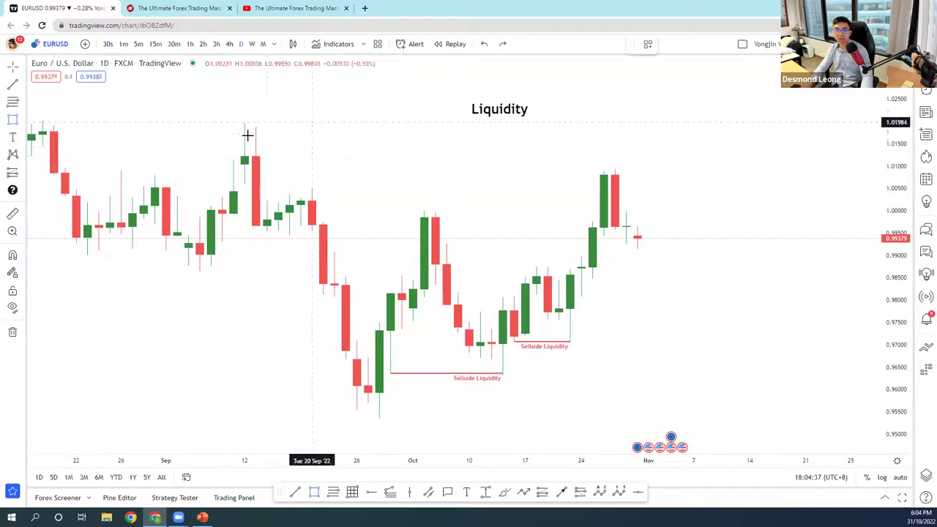
pyautogui.click(241, 117)
pyautogui.click(637, 184)
pyautogui.doubleClick(637, 153)
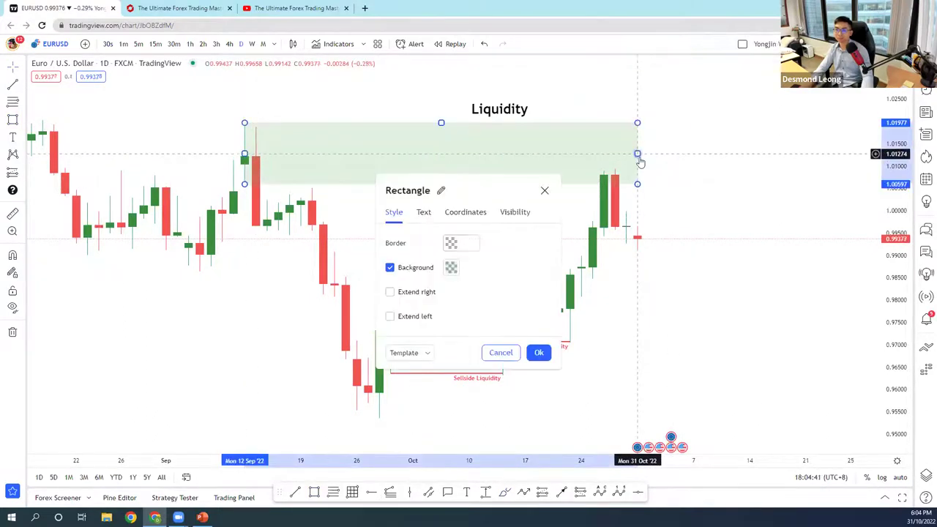
pyautogui.click(544, 191)
pyautogui.rightClick(642, 157)
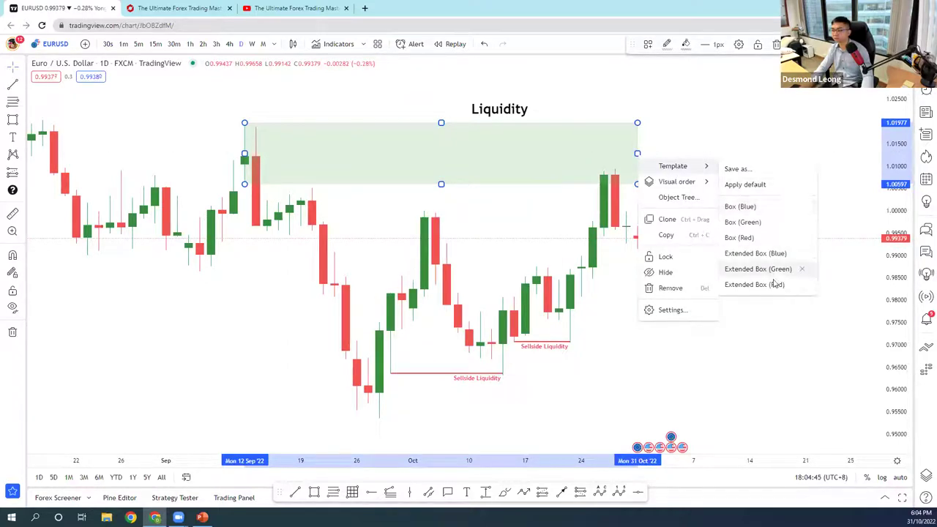
pyautogui.click(754, 237)
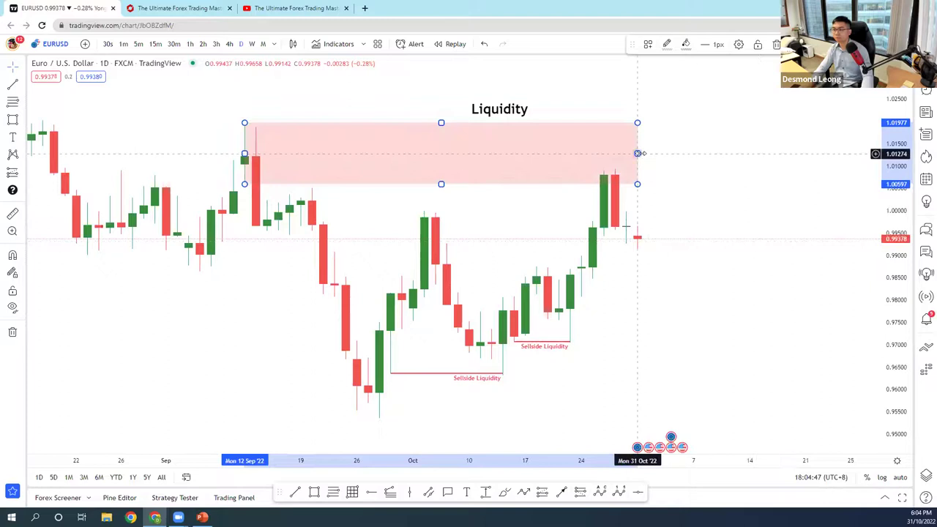
# - Label the box 'Daily Supply Zone' in black, inside and centred, and delete the Liquidity title
pyautogui.doubleClick(637, 154)
pyautogui.click(424, 212)
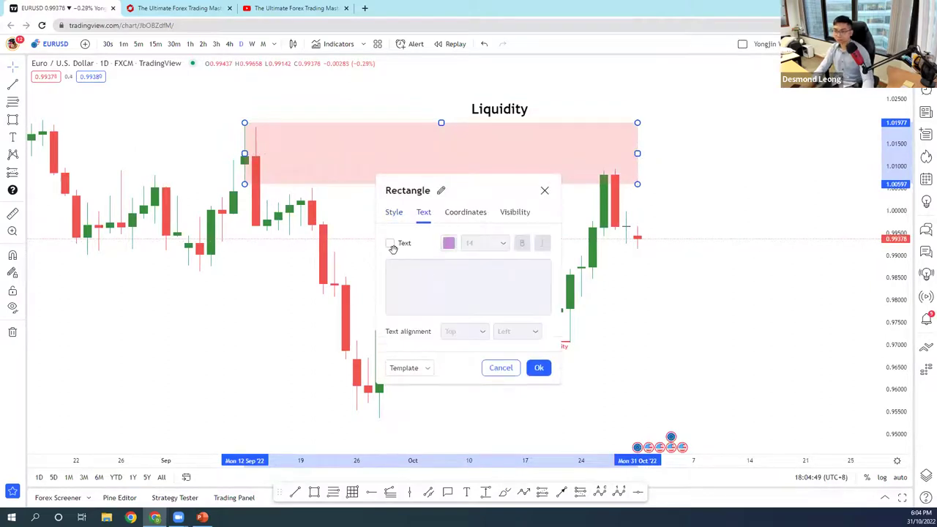
pyautogui.click(447, 243)
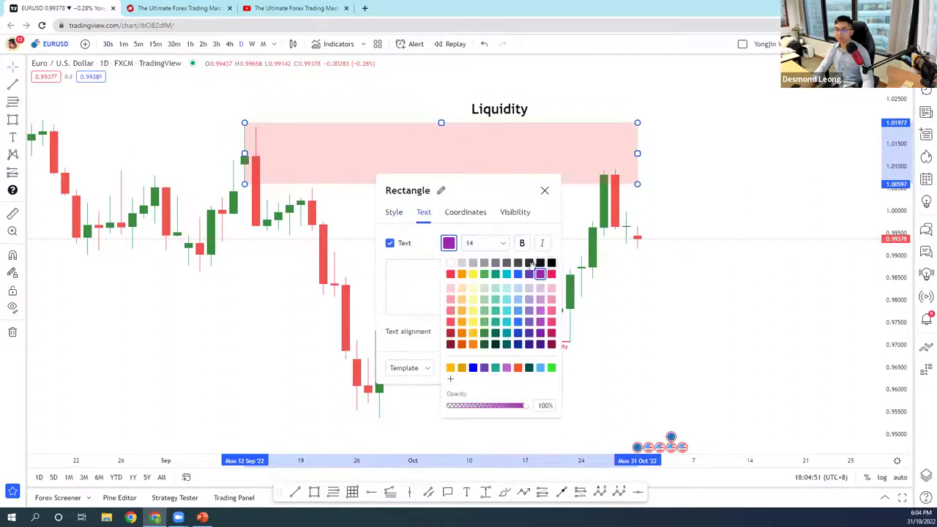
pyautogui.click(448, 287)
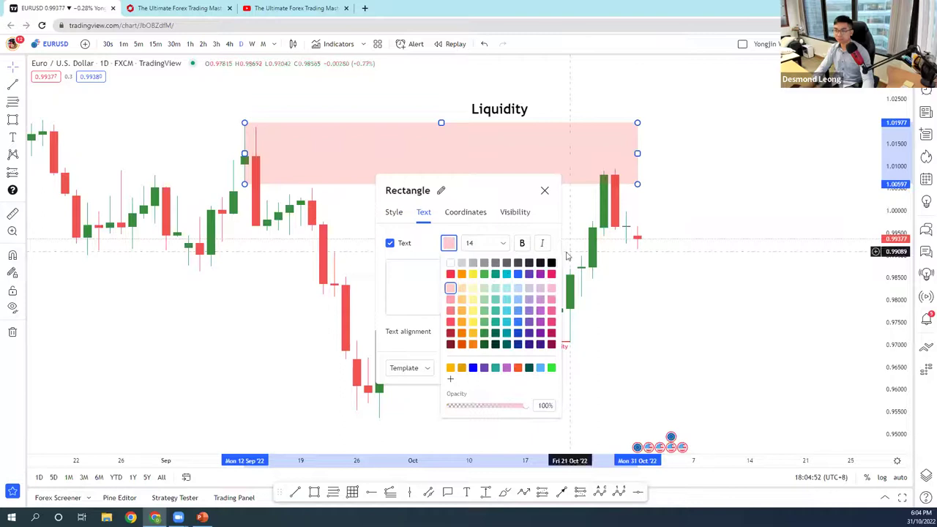
pyautogui.click(406, 274)
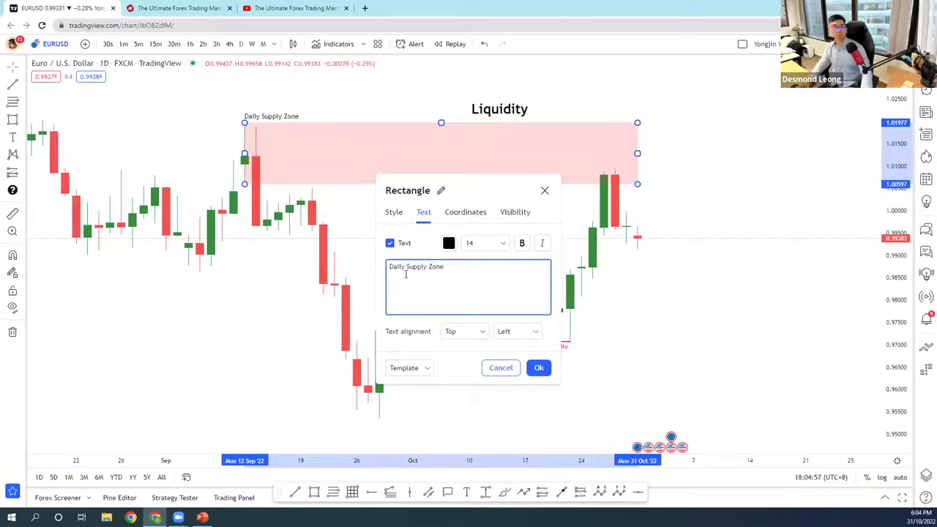
pyautogui.click(484, 332)
pyautogui.click(479, 365)
pyautogui.click(517, 332)
pyautogui.click(503, 366)
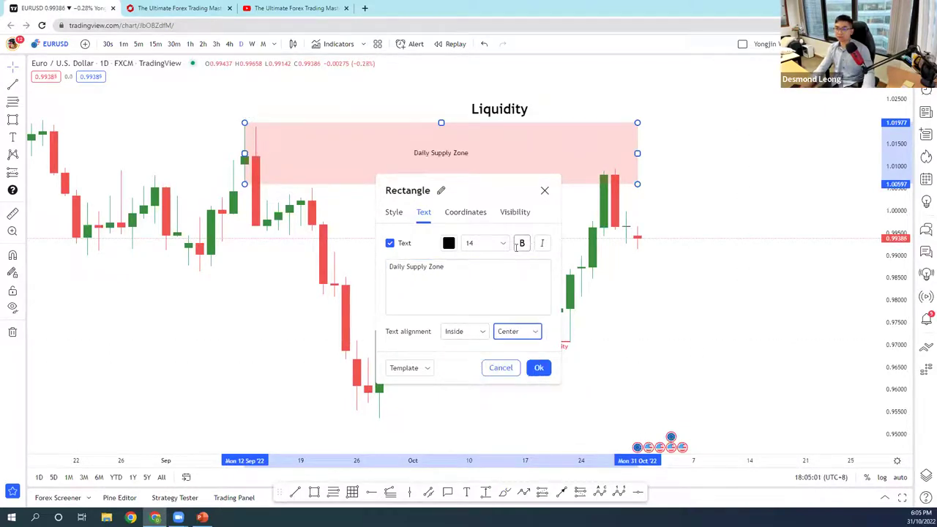
pyautogui.click(542, 189)
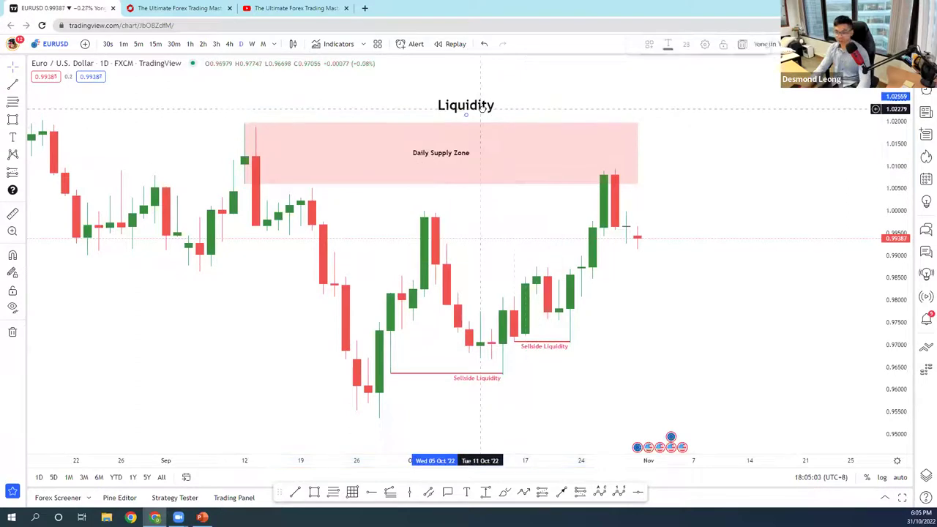
pyautogui.press('Delete')
pyautogui.moveTo(726, 113); pyautogui.dragTo(720, 128)
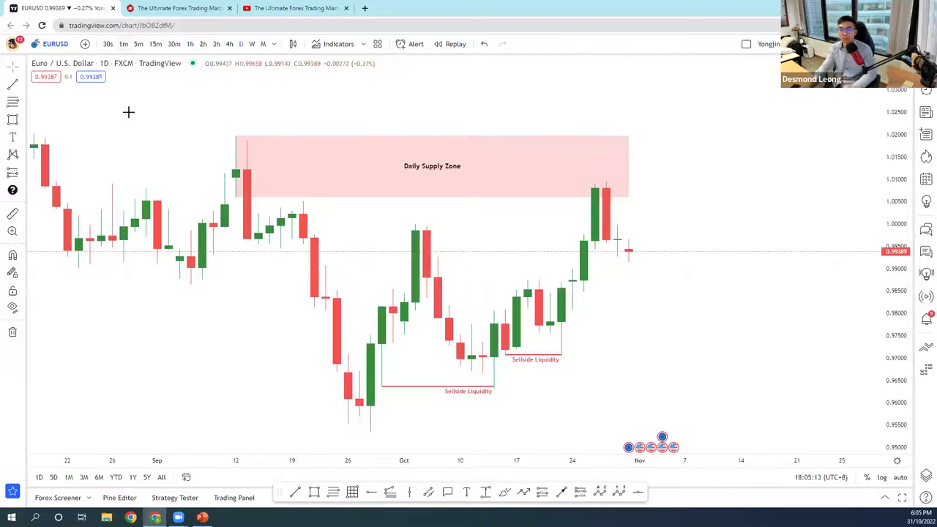
# - Draw a demand box below current price with the Box (Green) template and extend the supply zone right
pyautogui.scroll(3, 807, 321)
pyautogui.scroll(-2, 798, 271)
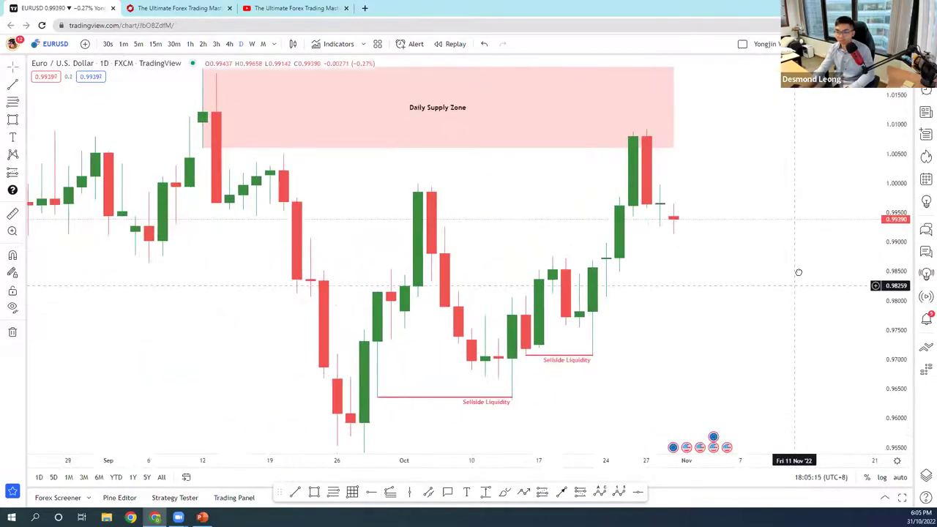
pyautogui.scroll(-2, 749, 249)
pyautogui.scroll(-1, 744, 262)
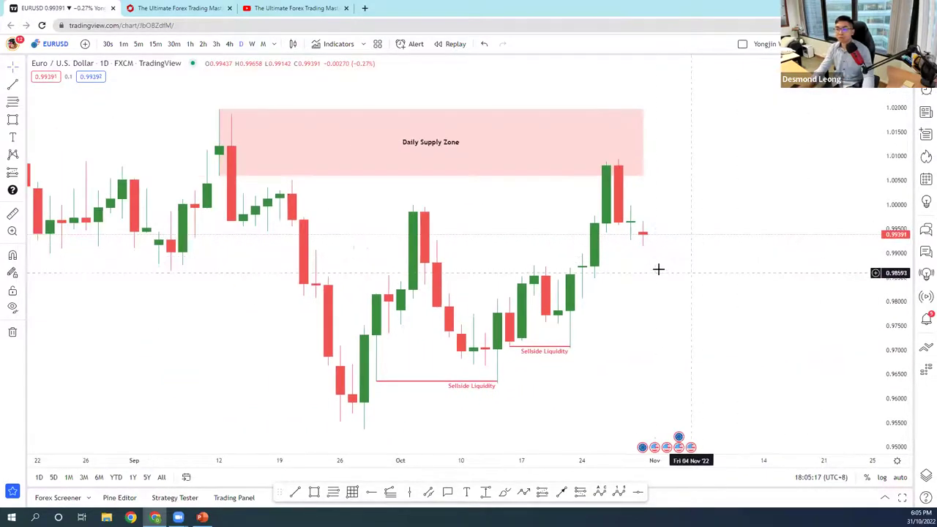
pyautogui.click(12, 120)
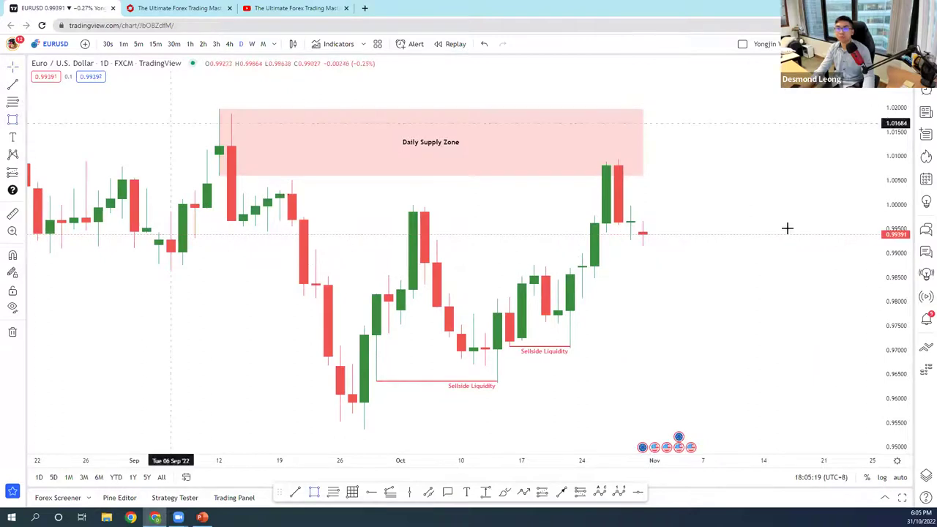
pyautogui.moveTo(582, 254)
pyautogui.mouseDown()
pyautogui.moveTo(582, 298)
pyautogui.moveTo(628, 275)
pyautogui.moveTo(656, 275)
pyautogui.mouseUp()
pyautogui.moveTo(644, 142); pyautogui.dragTo(655, 142)
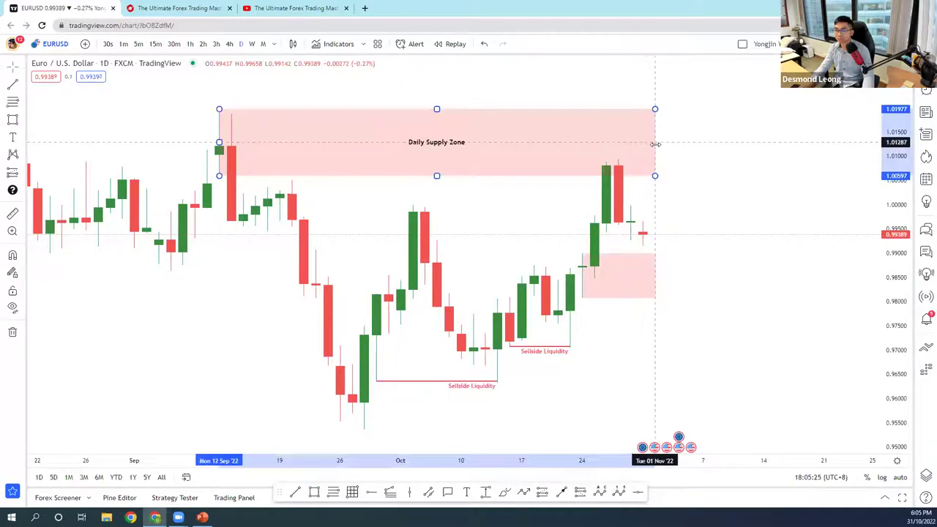
pyautogui.rightClick(656, 277)
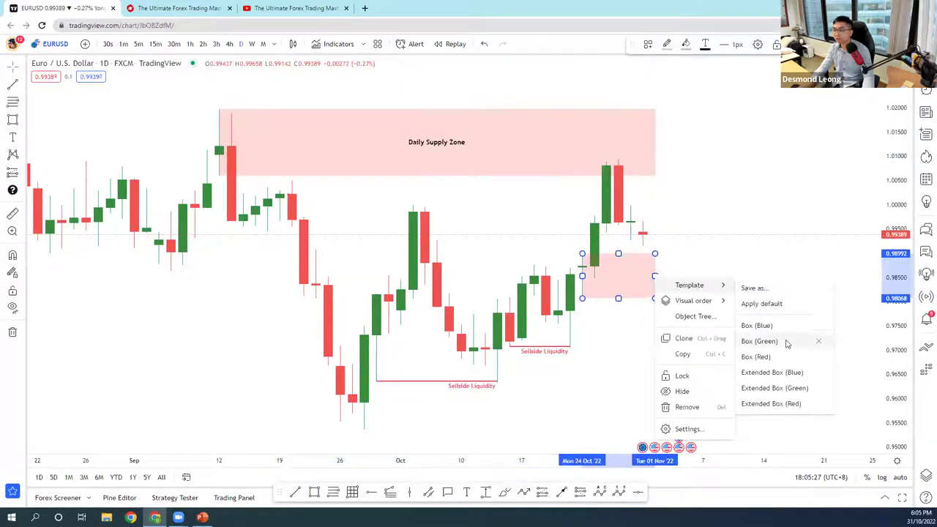
pyautogui.click(759, 341)
# - Label the green box 'Daily Demand Zone', placed inside and centred
pyautogui.doubleClick(650, 273)
pyautogui.click(403, 235)
pyautogui.click(449, 235)
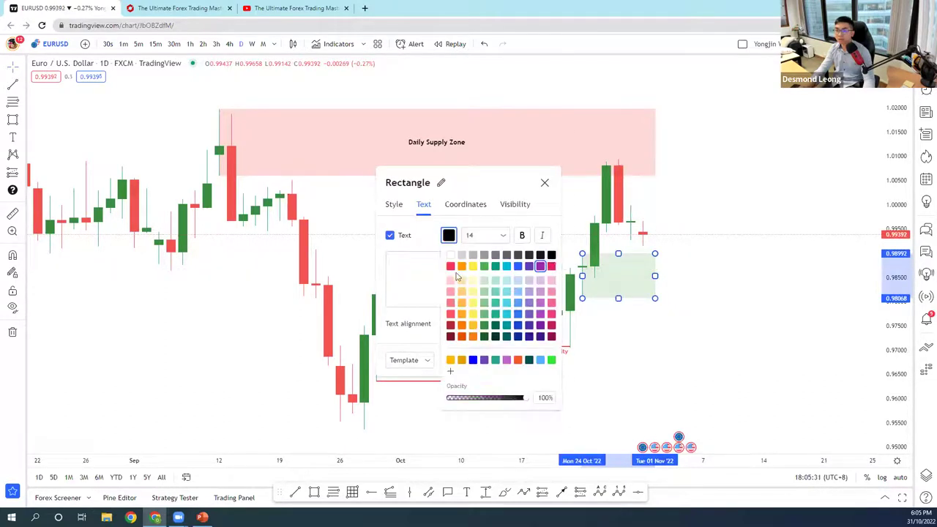
pyautogui.click(421, 277)
pyautogui.write('Daily Demand Zone')
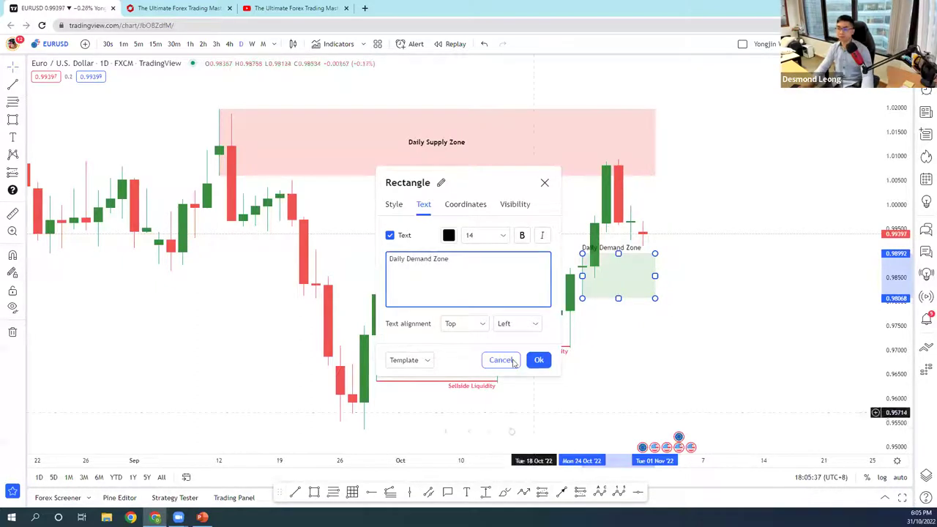
pyautogui.click(461, 324)
pyautogui.click(472, 358)
pyautogui.click(516, 324)
pyautogui.click(496, 358)
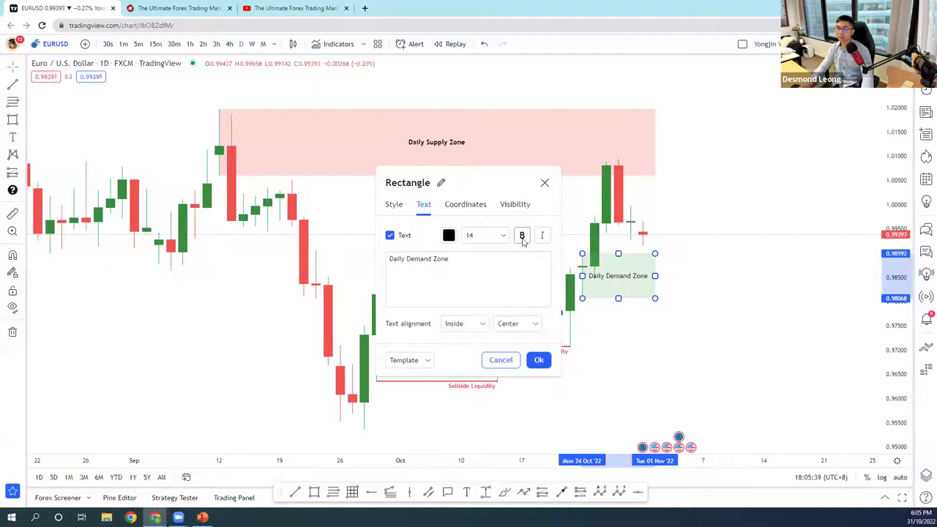
pyautogui.click(539, 360)
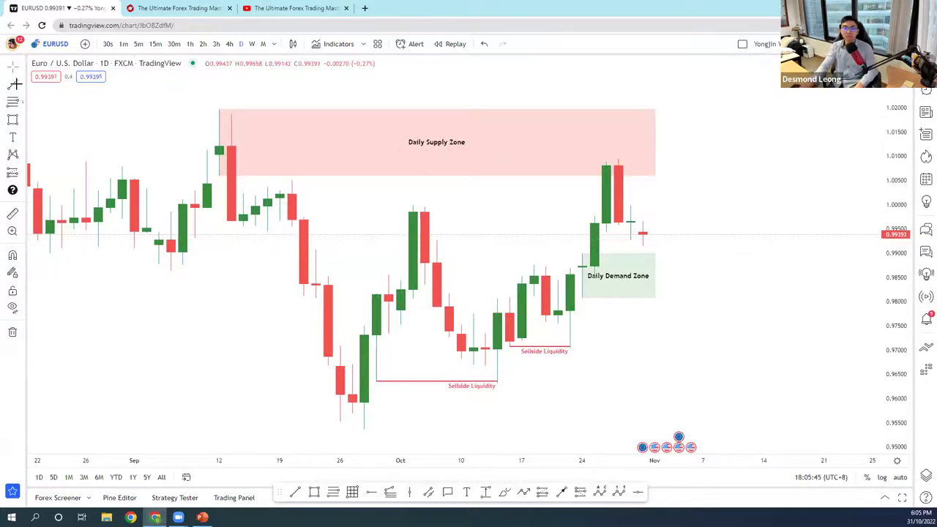
pyautogui.moveTo(740, 139); pyautogui.dragTo(743, 141)
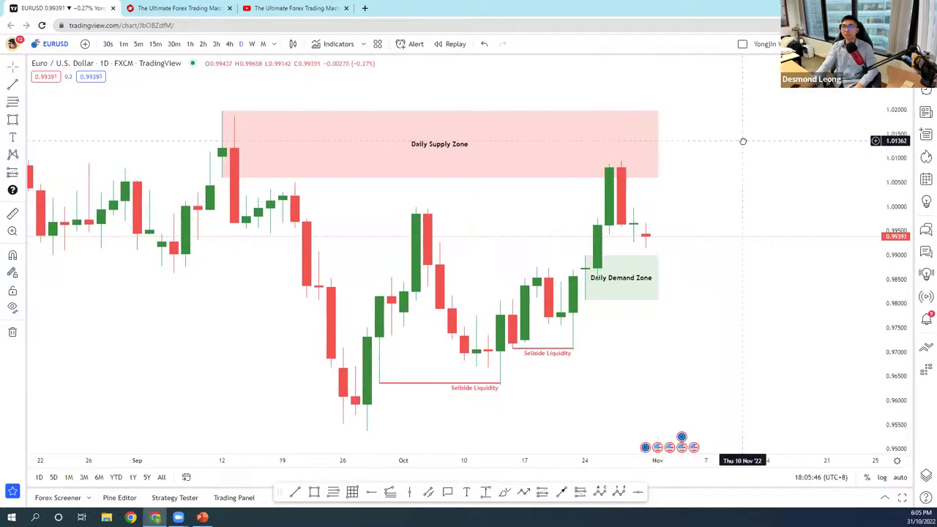
pyautogui.click(23, 99)
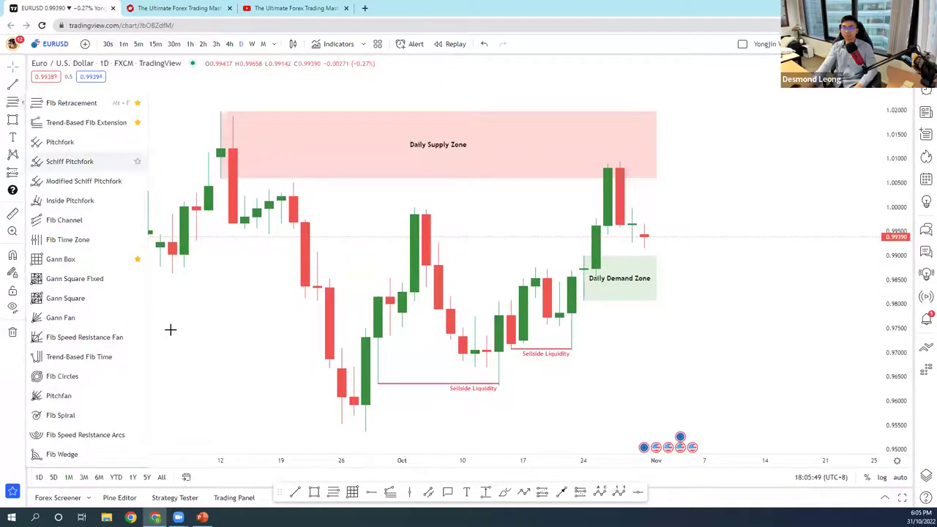
pyautogui.click(488, 492)
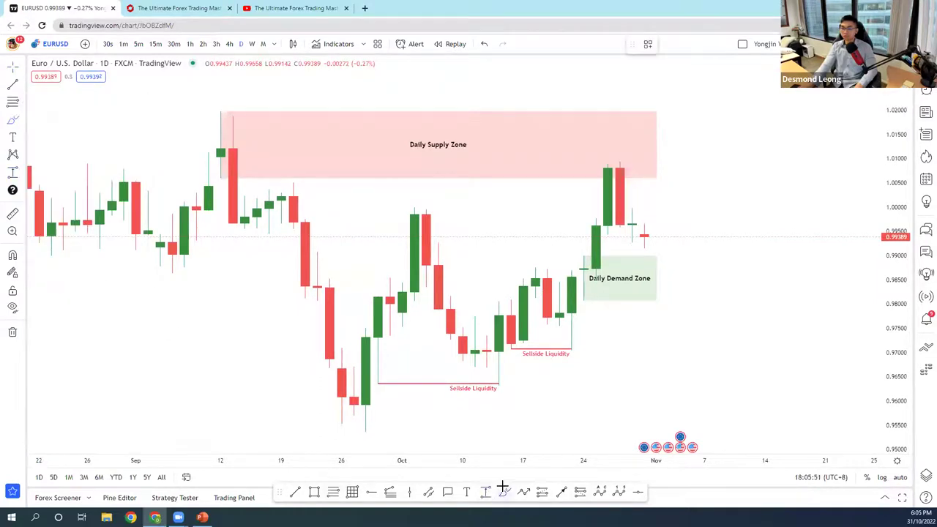
pyautogui.moveTo(504, 379)
pyautogui.mouseDown()
pyautogui.moveTo(489, 373)
pyautogui.moveTo(524, 306)
pyautogui.moveTo(561, 326)
pyautogui.moveTo(565, 364)
pyautogui.moveTo(594, 169)
pyautogui.mouseUp()
pyautogui.moveTo(477, 120)
pyautogui.mouseDown()
pyautogui.moveTo(397, 120)
pyautogui.moveTo(466, 107)
pyautogui.mouseUp()
pyautogui.hotkey('ctrl', 'z')
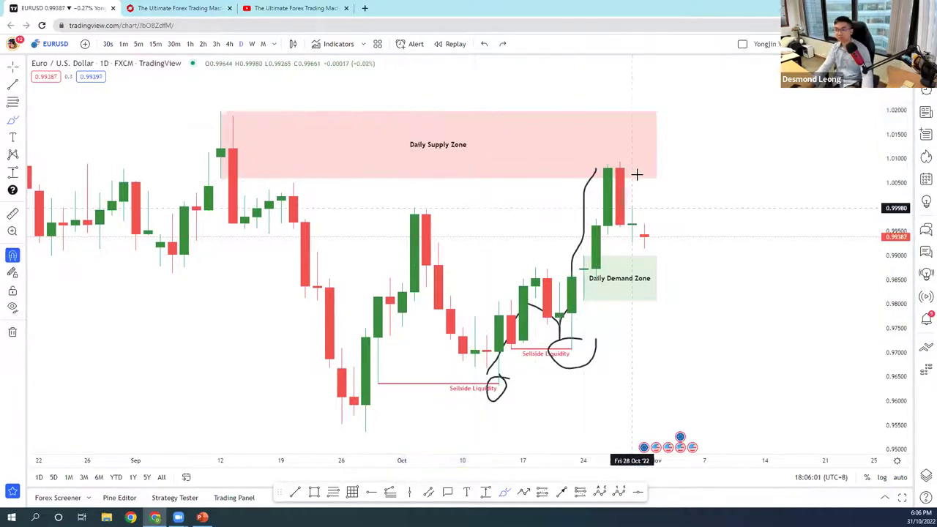
pyautogui.hotkey('ctrl', 'z')
pyautogui.moveTo(638, 189); pyautogui.dragTo(643, 235)
pyautogui.hotkey('ctrl', 'z')
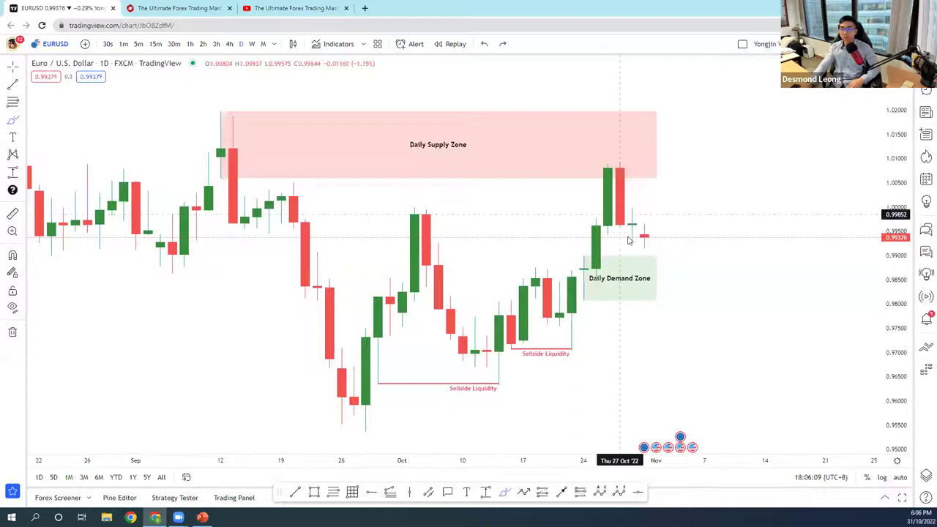
pyautogui.moveTo(678, 252)
pyautogui.mouseDown()
pyautogui.moveTo(608, 251)
pyautogui.moveTo(688, 310)
pyautogui.moveTo(681, 254)
pyautogui.mouseUp()
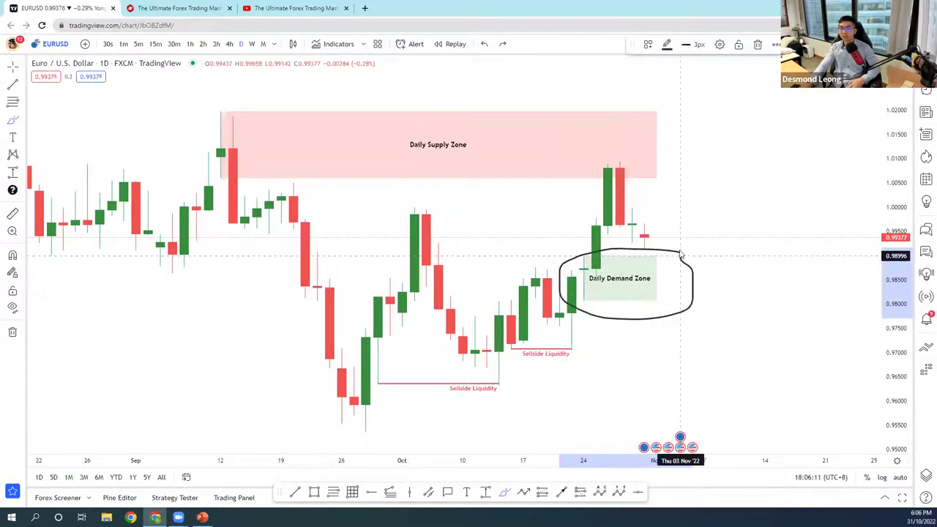
pyautogui.hotkey('ctrl', 'z')
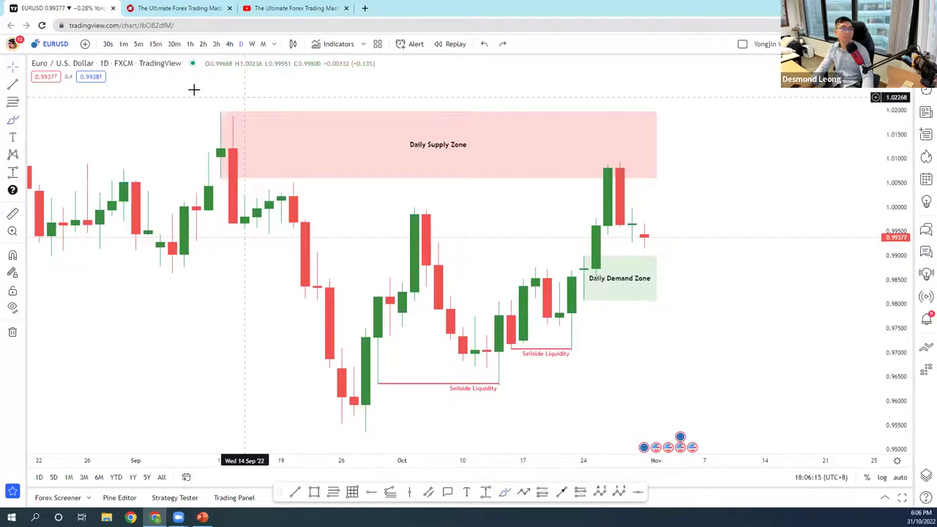
pyautogui.hscroll(1, 332, 128)
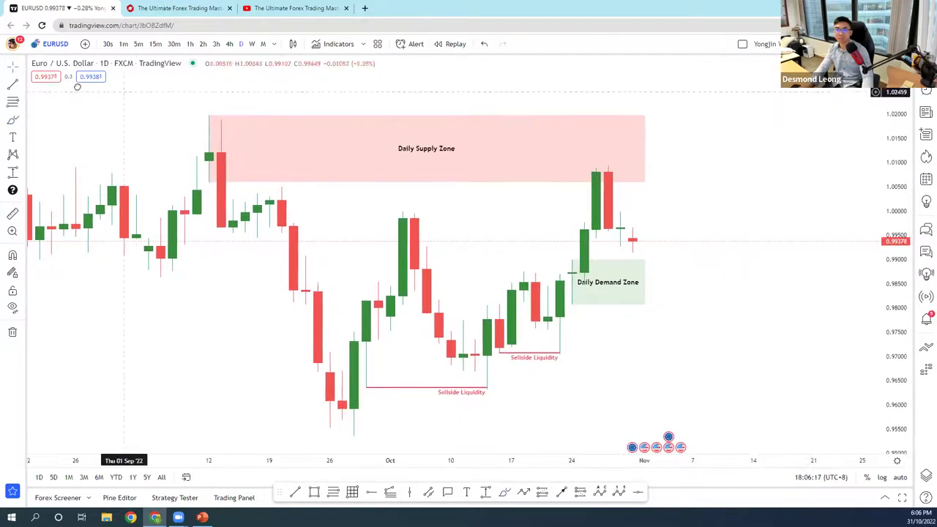
pyautogui.click(620, 212)
# - Finish the Previous Daily High line and draw a line at the Oct 31 low, snapped to candle prices
pyautogui.click(655, 211)
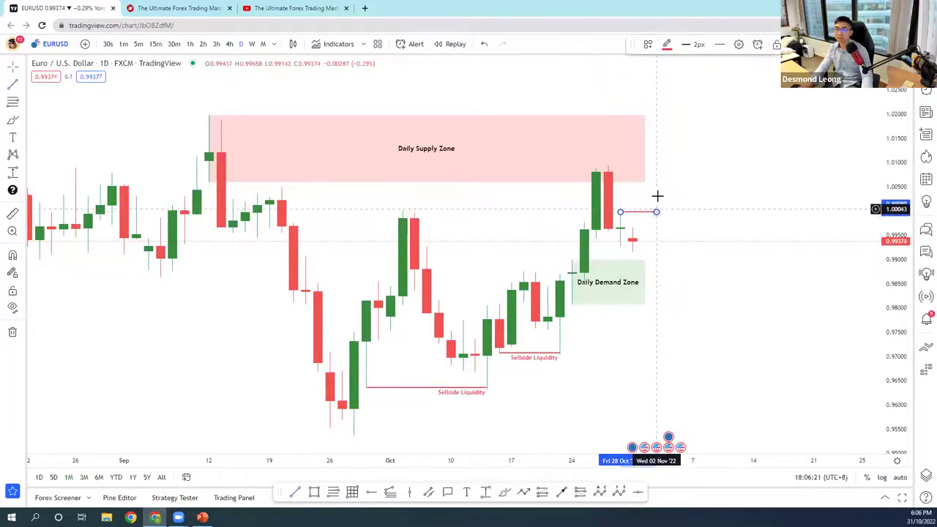
pyautogui.click(15, 87)
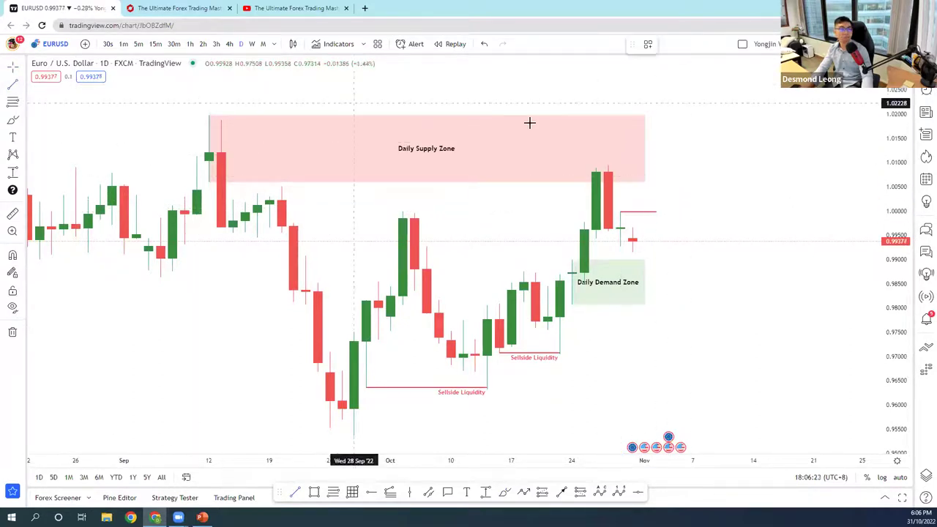
pyautogui.press('ctrl')
pyautogui.click(620, 240)
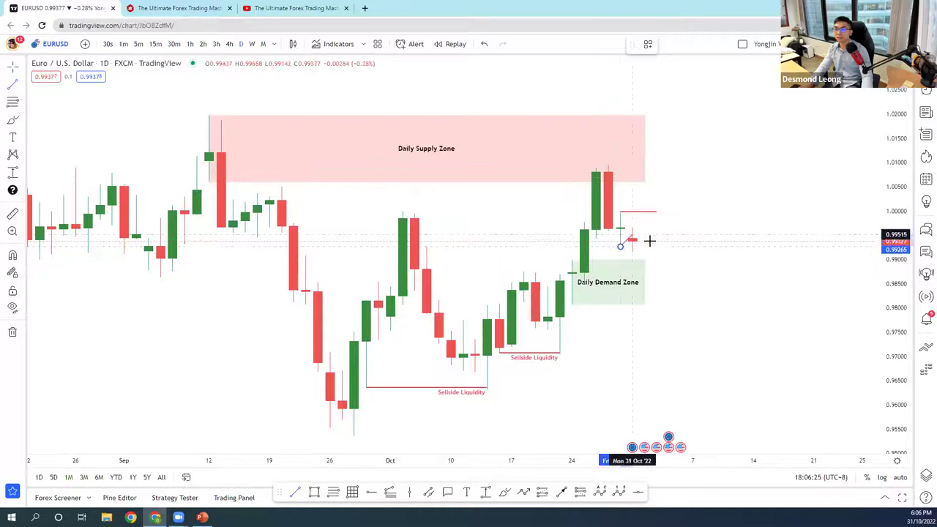
pyautogui.click(656, 245)
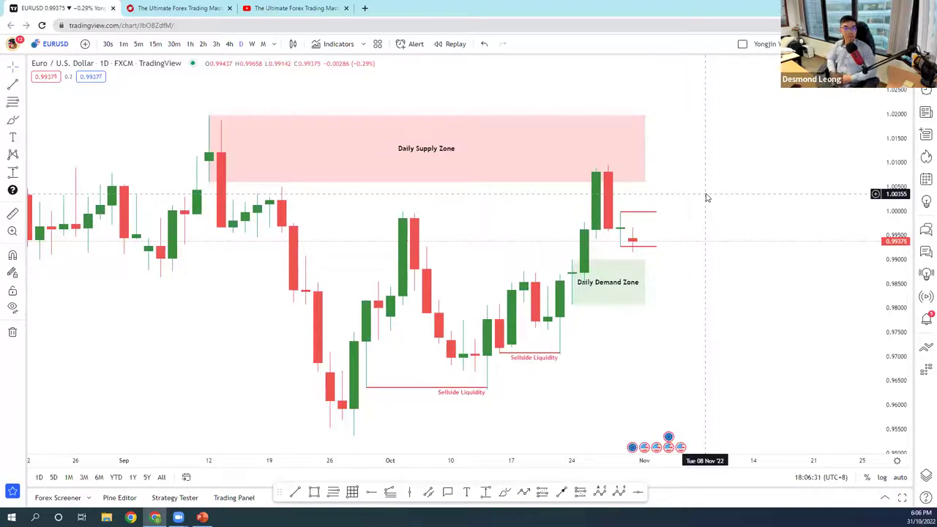
# - Make the Previous Daily High line and its label text black, and copy the label text
pyautogui.click(657, 213)
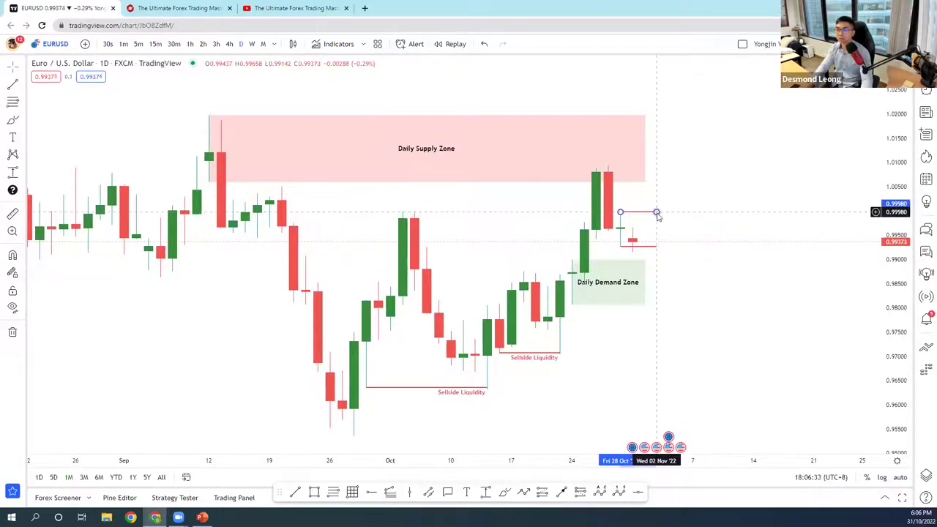
pyautogui.doubleClick(657, 213)
pyautogui.click(449, 235)
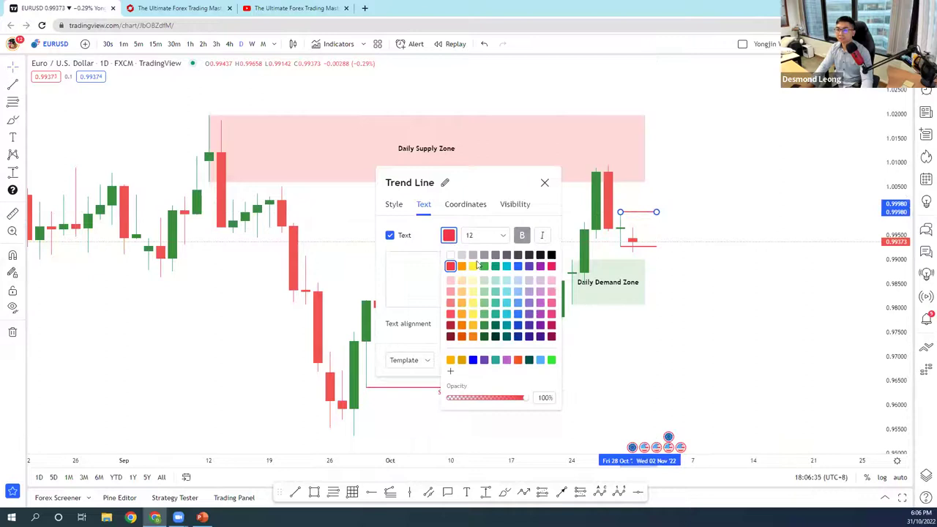
pyautogui.click(551, 255)
pyautogui.click(394, 204)
pyautogui.click(455, 164)
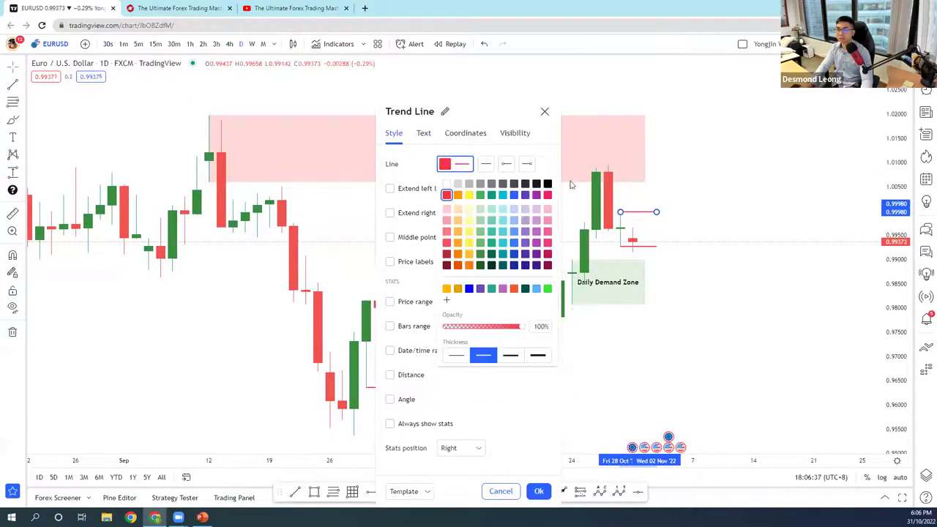
pyautogui.click(548, 183)
pyautogui.click(424, 132)
pyautogui.write('Previous Dail')
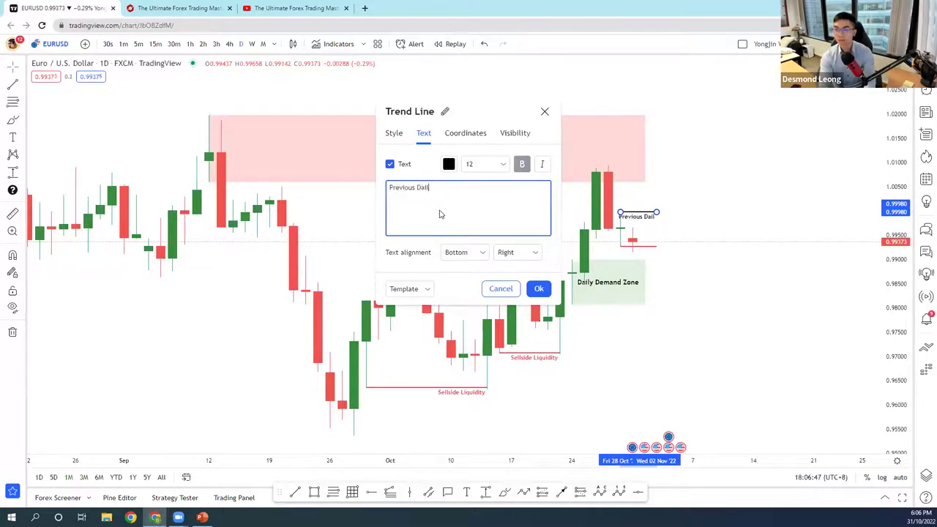
pyautogui.write('gh')
pyautogui.hotkey('ctrl', 'a')
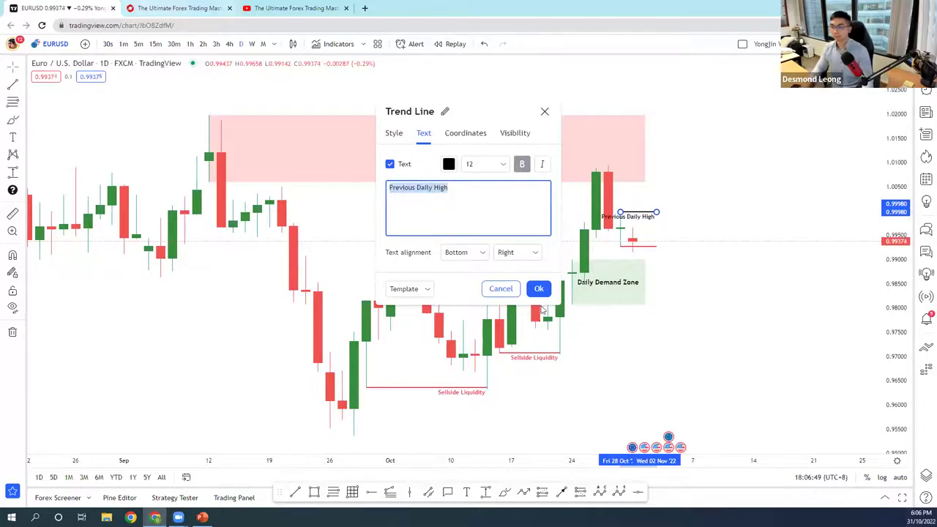
pyautogui.click(539, 289)
# - Set the Previous Daily High label's text alignment to Top, above the line
pyautogui.doubleClick(628, 214)
pyautogui.hotkey('ctrl', 'c')
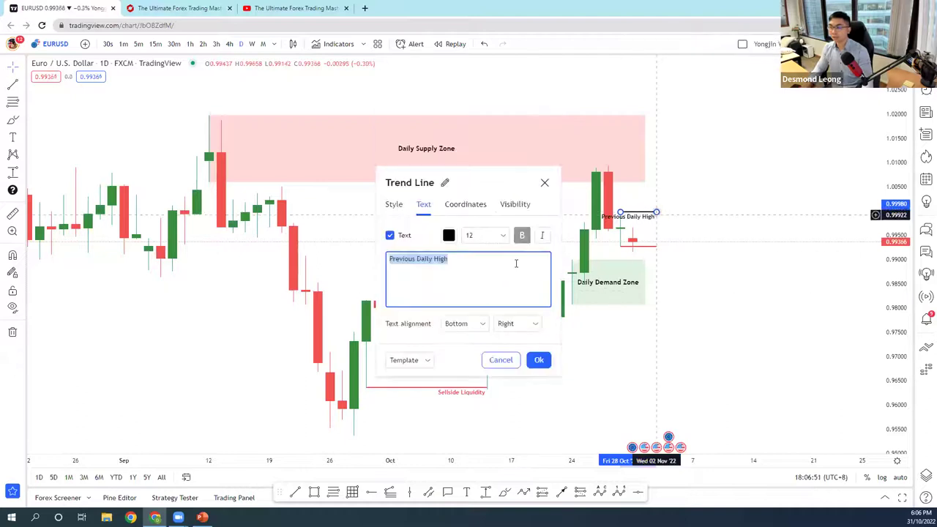
pyautogui.click(467, 324)
pyautogui.click(457, 340)
pyautogui.click(539, 360)
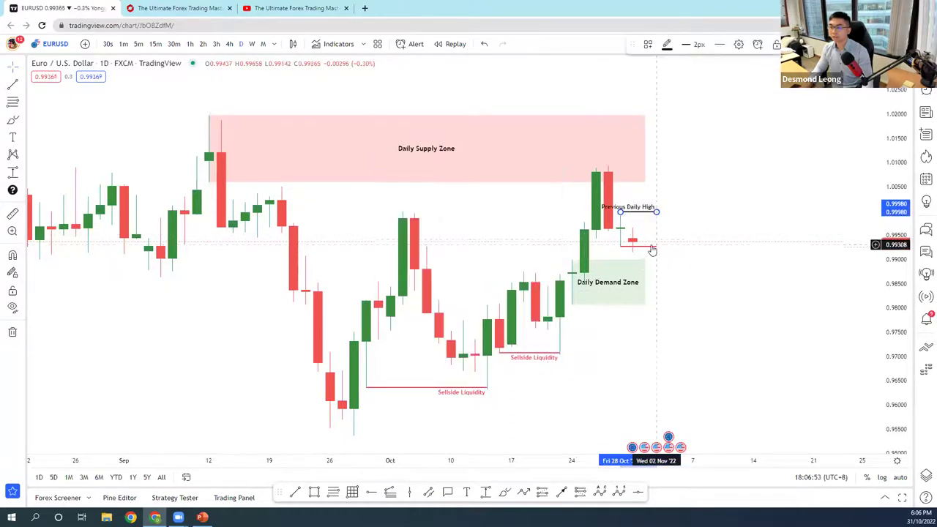
# - Draw a new line at the previous low labelled 'Previous Daily Low', with black text and line
pyautogui.click(656, 246)
pyautogui.doubleClick(637, 247)
pyautogui.hotkey('ctrl', 'v')
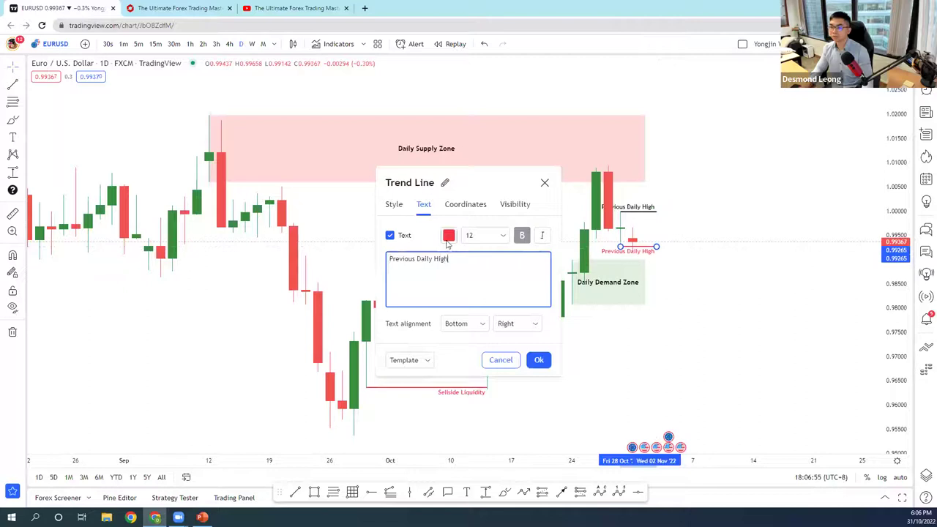
pyautogui.click(449, 235)
pyautogui.click(551, 255)
pyautogui.click(439, 259)
pyautogui.doubleClick(440, 260)
pyautogui.write('Low')
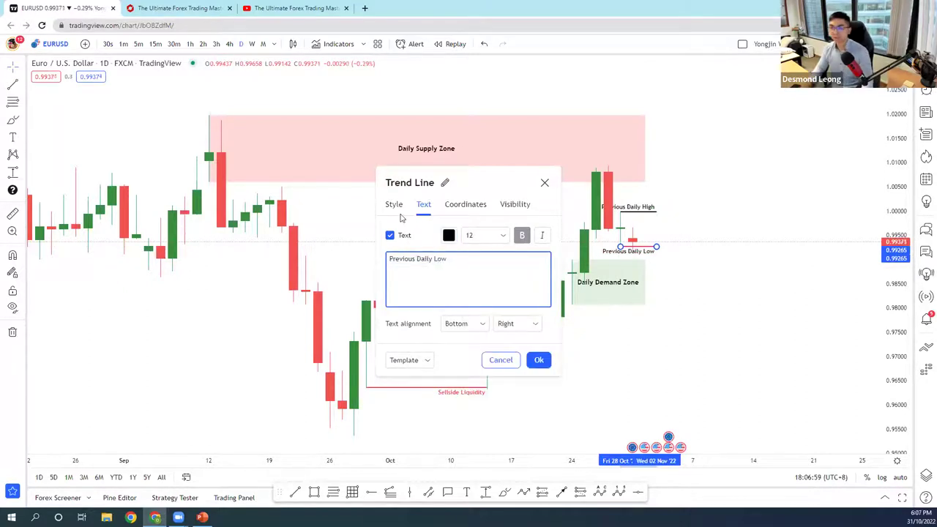
pyautogui.click(399, 207)
pyautogui.click(467, 172)
pyautogui.click(546, 185)
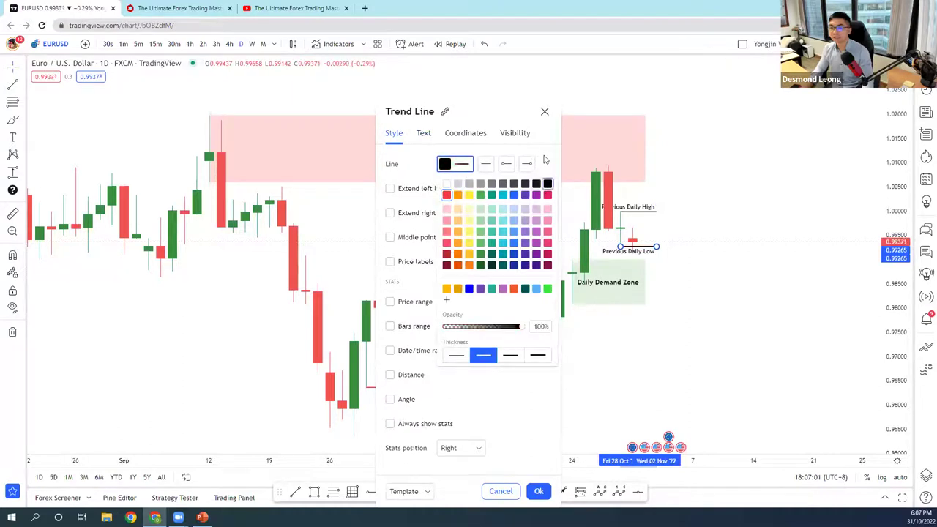
pyautogui.click(539, 492)
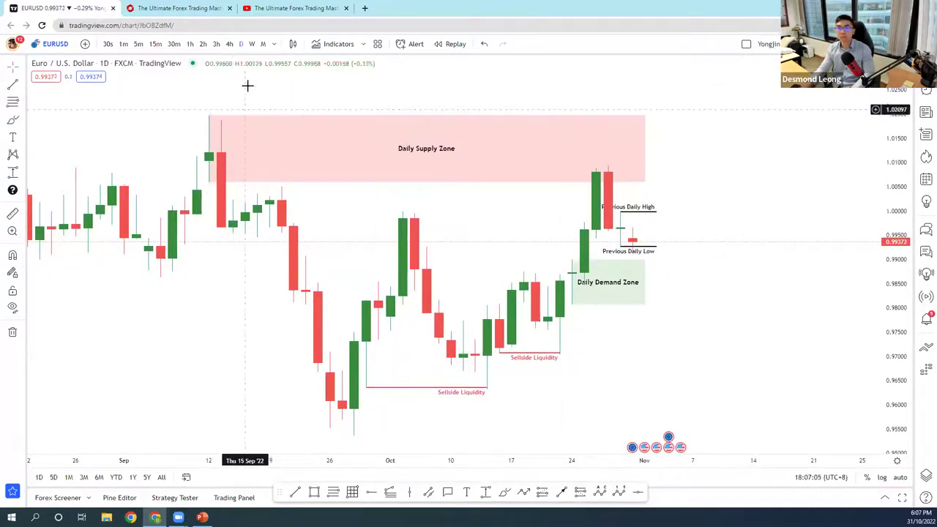
# - On the 4-hour chart, move both lines' left endpoints to the previous day's candles
pyautogui.click(229, 44)
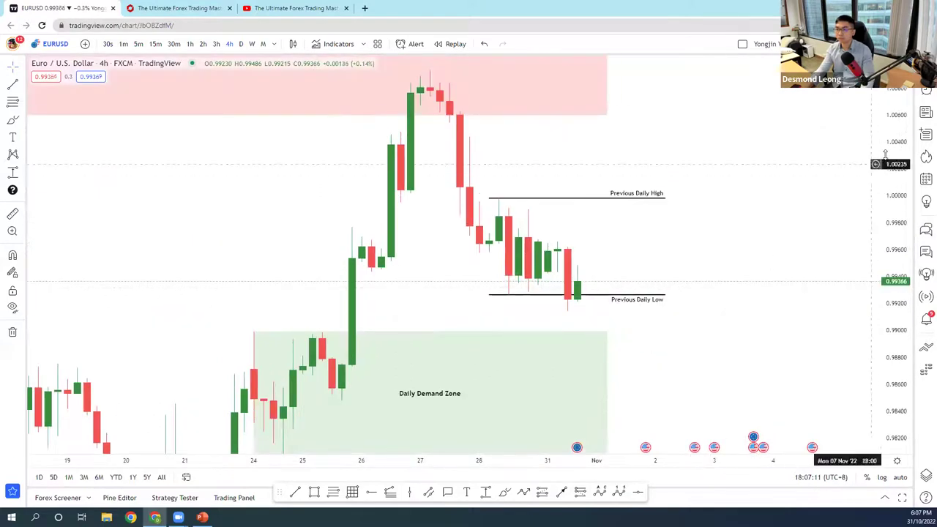
pyautogui.scroll(-2, 817, 233)
pyautogui.moveTo(817, 233); pyautogui.dragTo(730, 224)
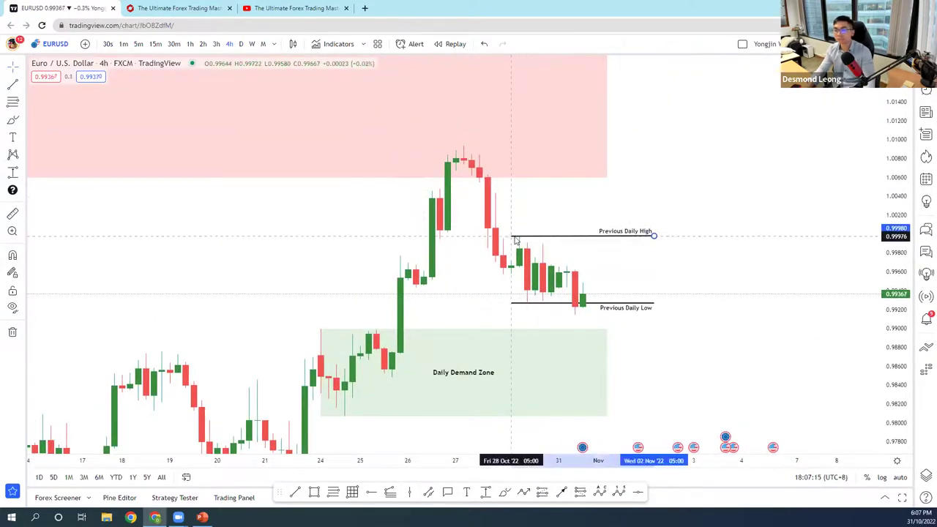
pyautogui.moveTo(514, 236); pyautogui.dragTo(519, 236)
pyautogui.moveTo(516, 309); pyautogui.dragTo(529, 308)
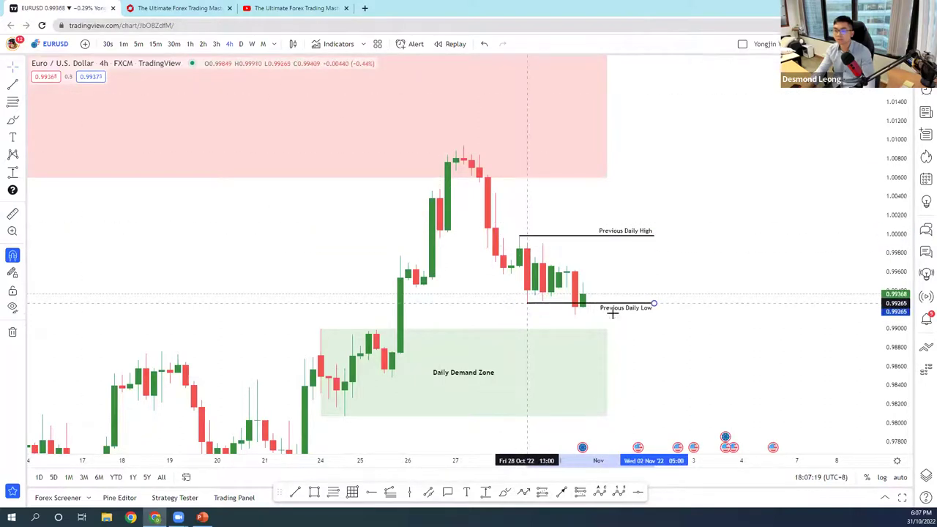
pyautogui.click(698, 286)
# - Rescale the chart, sketch and undo a freehand circle, then return to the daily timeframe
pyautogui.moveTo(896, 384); pyautogui.dragTo(746, 268)
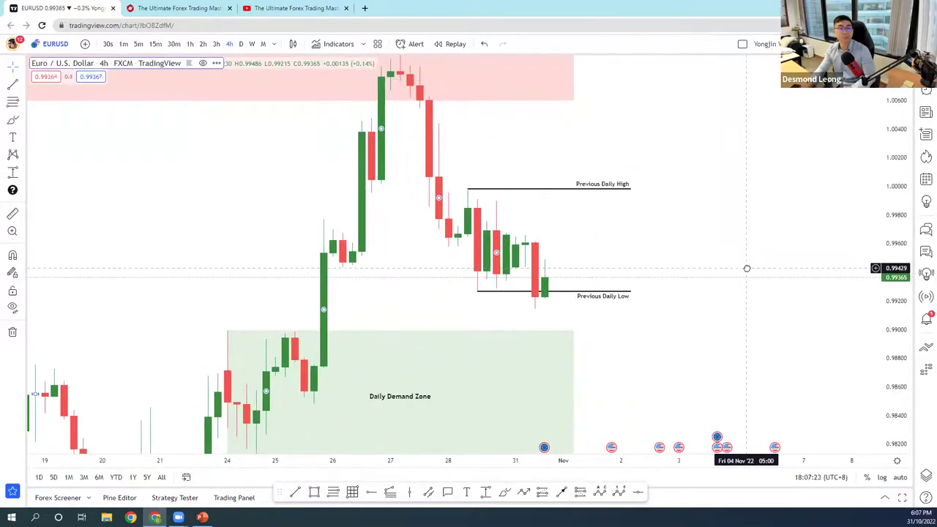
pyautogui.moveTo(878, 173); pyautogui.dragTo(765, 273)
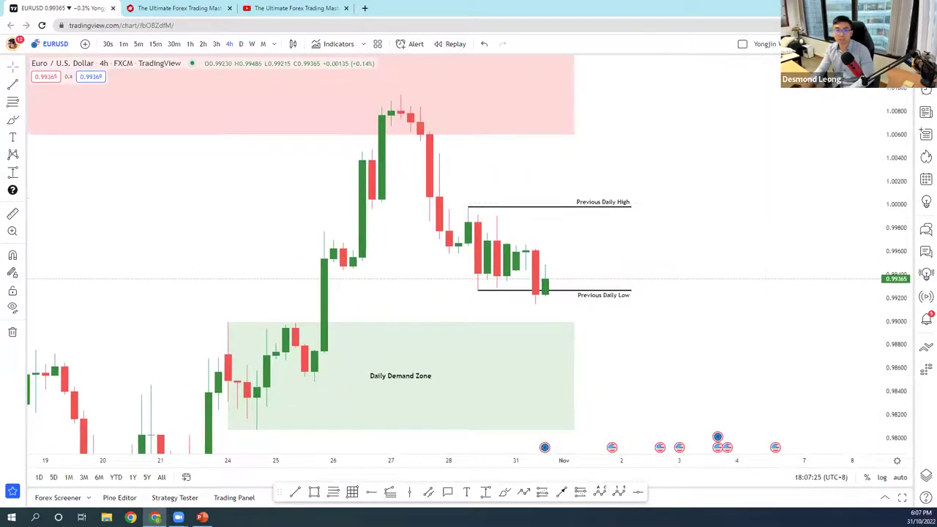
pyautogui.click(13, 121)
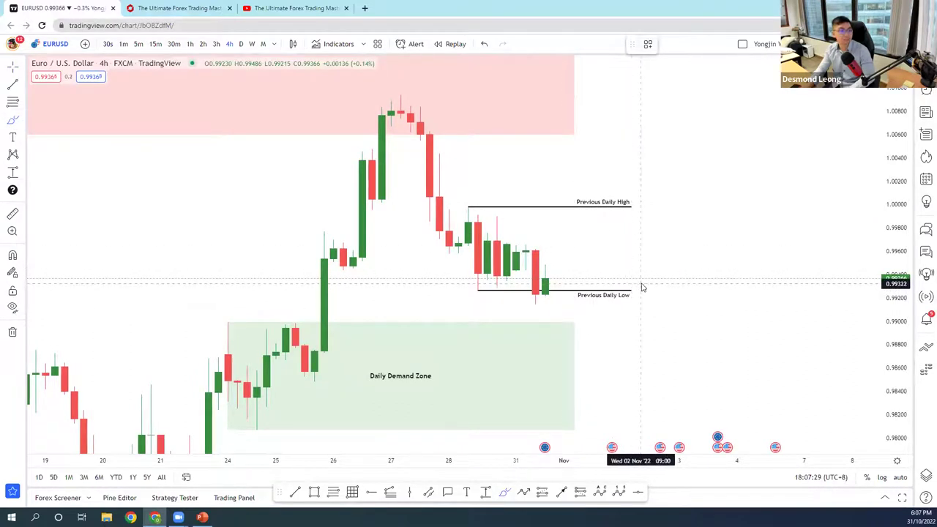
pyautogui.moveTo(648, 279)
pyautogui.mouseDown()
pyautogui.moveTo(611, 277)
pyautogui.moveTo(606, 307)
pyautogui.moveTo(645, 281)
pyautogui.mouseUp()
pyautogui.hotkey('ctrl', 'z')
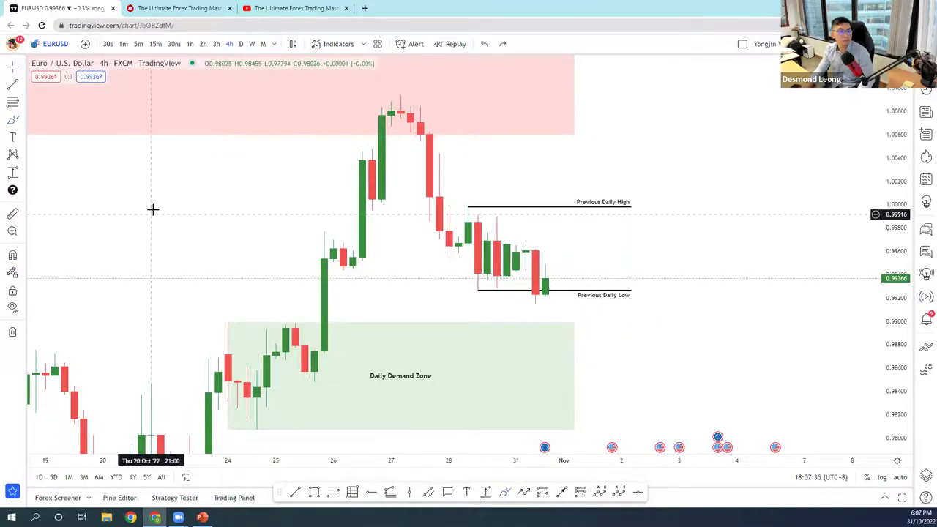
pyautogui.click(241, 44)
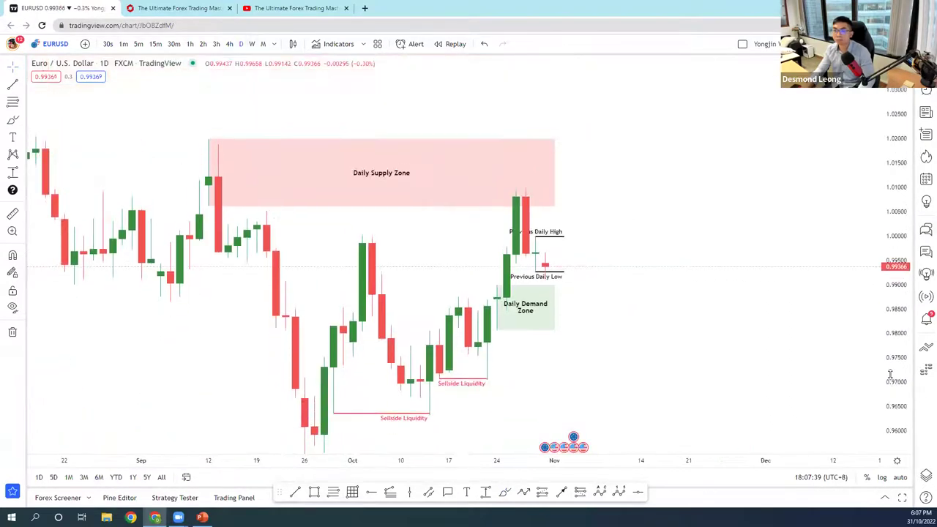
# - Drag the Daily Supply Zone's right edge further to the right
pyautogui.moveTo(545, 350); pyautogui.dragTo(742, 356)
pyautogui.scroll(2, 742, 356)
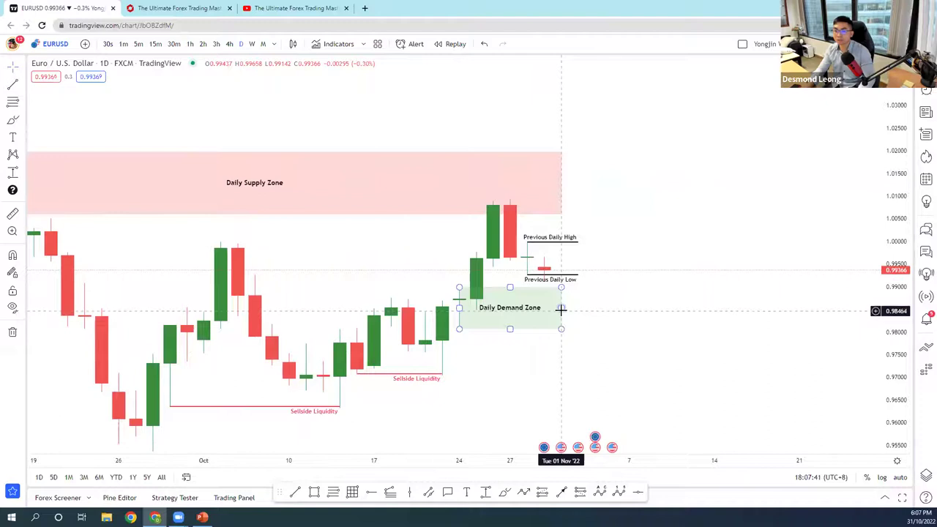
pyautogui.click(560, 309)
pyautogui.click(562, 182)
pyautogui.moveTo(562, 182); pyautogui.dragTo(578, 183)
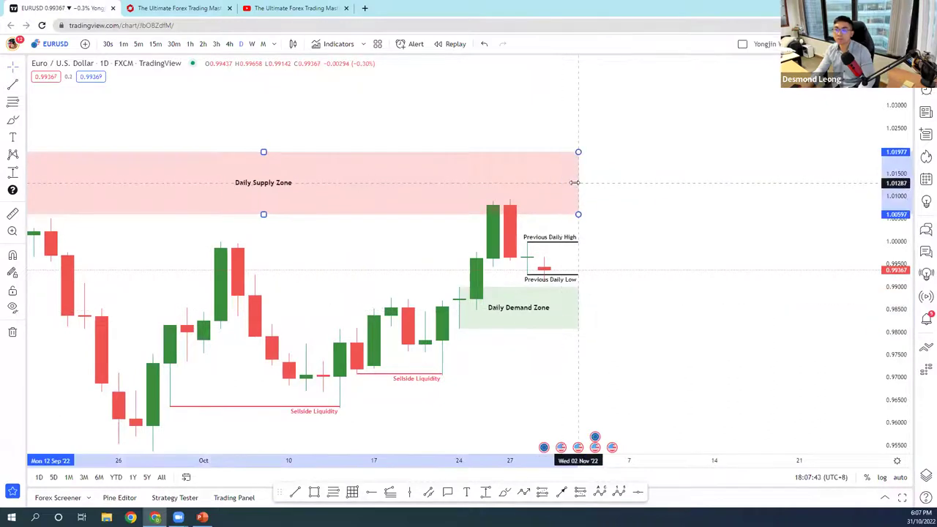
# - Add a 'Possible Buy area' text label just right of the Daily Demand Zone
pyautogui.scroll(-1, 719, 198)
pyautogui.moveTo(719, 198); pyautogui.dragTo(769, 171)
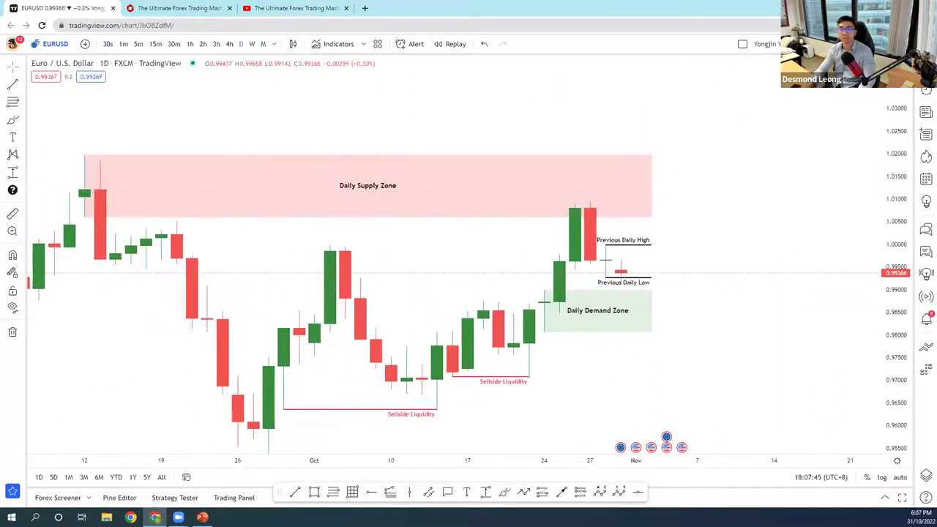
pyautogui.click(12, 136)
pyautogui.click(671, 303)
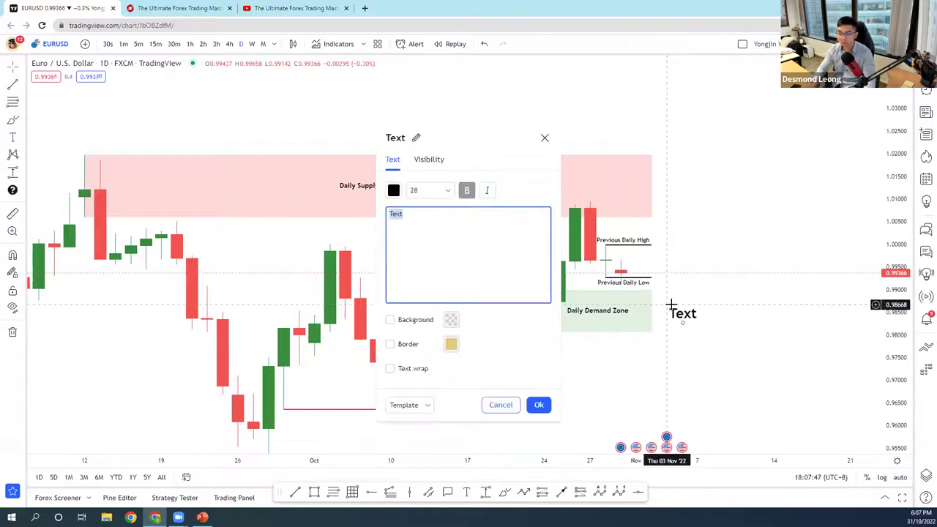
pyautogui.write('Possible')
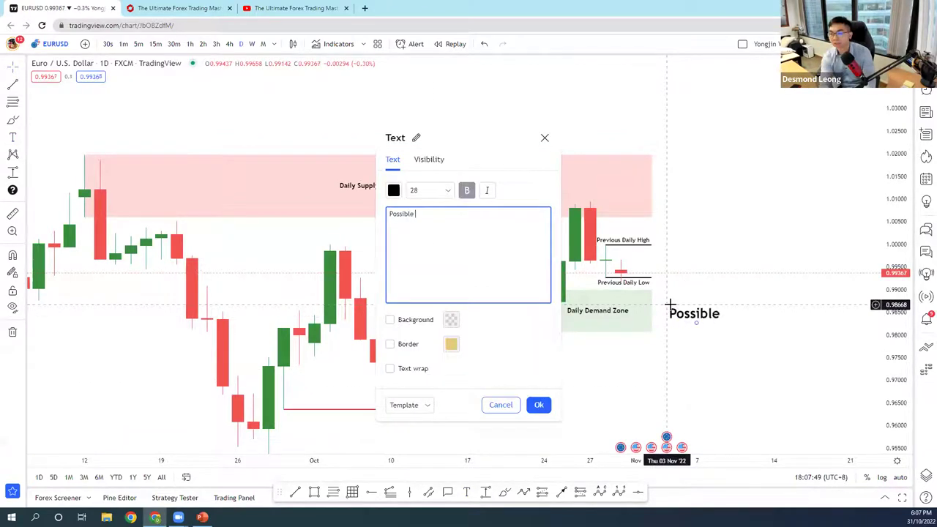
pyautogui.write(' Buy area')
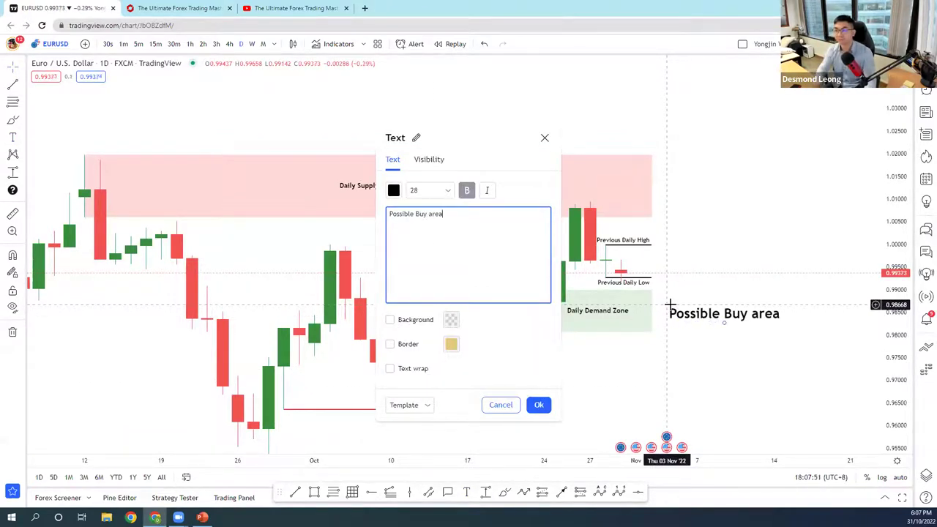
pyautogui.click(539, 404)
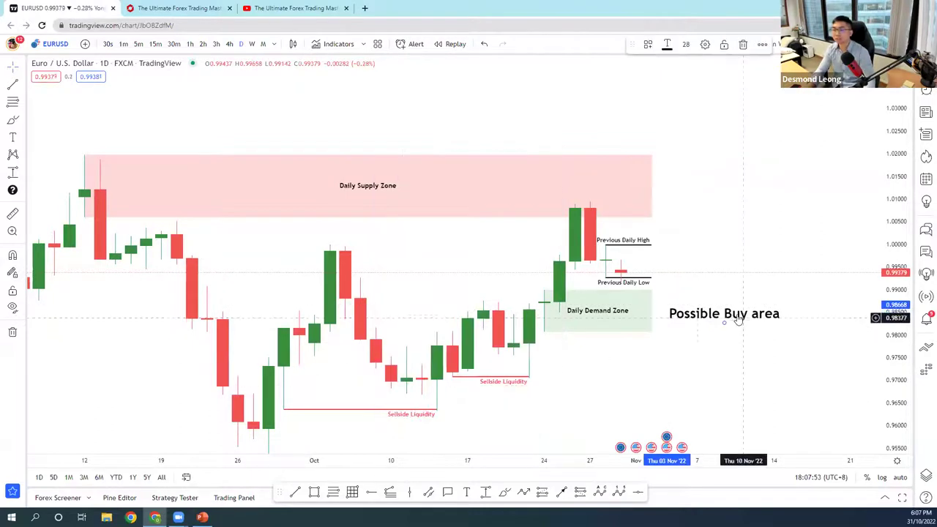
pyautogui.moveTo(735, 307); pyautogui.dragTo(721, 308)
pyautogui.moveTo(837, 297); pyautogui.dragTo(841, 267)
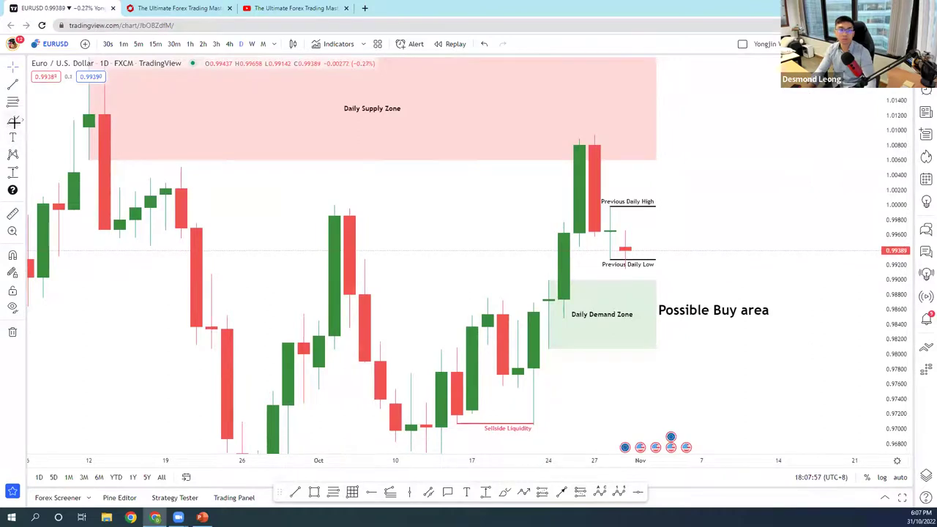
pyautogui.click(14, 122)
pyautogui.moveTo(640, 297)
pyautogui.mouseDown()
pyautogui.moveTo(582, 289)
pyautogui.moveTo(641, 331)
pyautogui.mouseUp()
pyautogui.moveTo(627, 276)
pyautogui.mouseDown()
pyautogui.moveTo(641, 289)
pyautogui.moveTo(666, 253)
pyautogui.mouseUp()
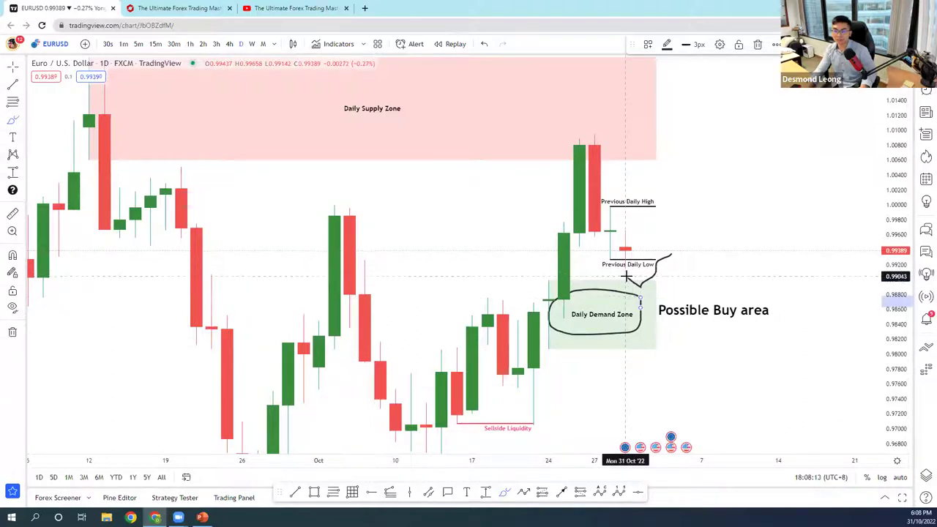
pyautogui.moveTo(563, 136)
pyautogui.mouseDown()
pyautogui.moveTo(553, 153)
pyautogui.moveTo(593, 151)
pyautogui.moveTo(579, 149)
pyautogui.mouseUp()
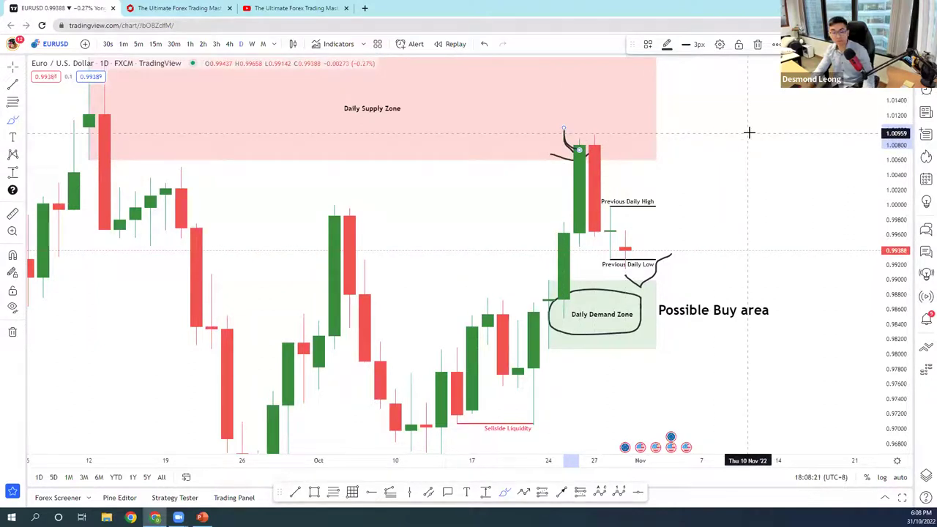
pyautogui.hotkey('ctrl', 'z')
pyautogui.hotkey('ctrl', 'z')
pyautogui.hotkey('ctrl', 'z')
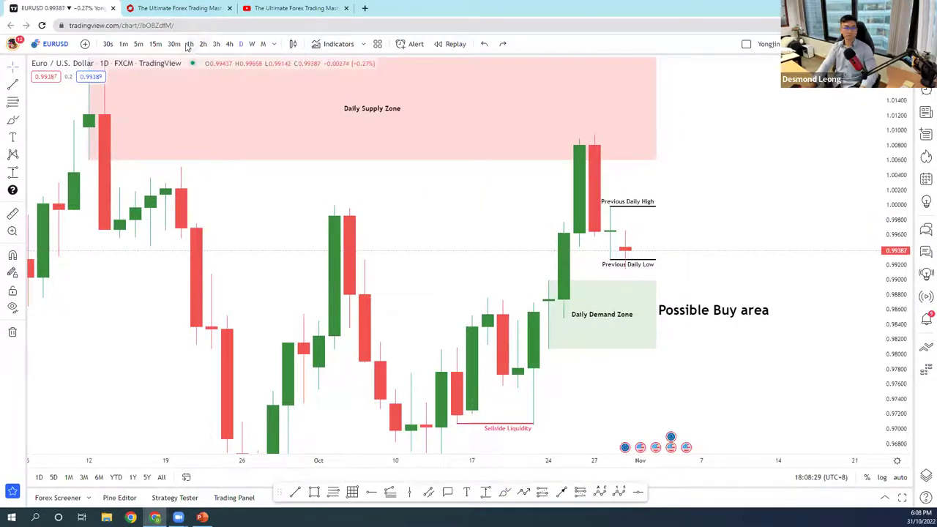
# - On the 4-hour chart, delete the 'Possible Buy area' label, then return to the daily timeframe
pyautogui.click(229, 44)
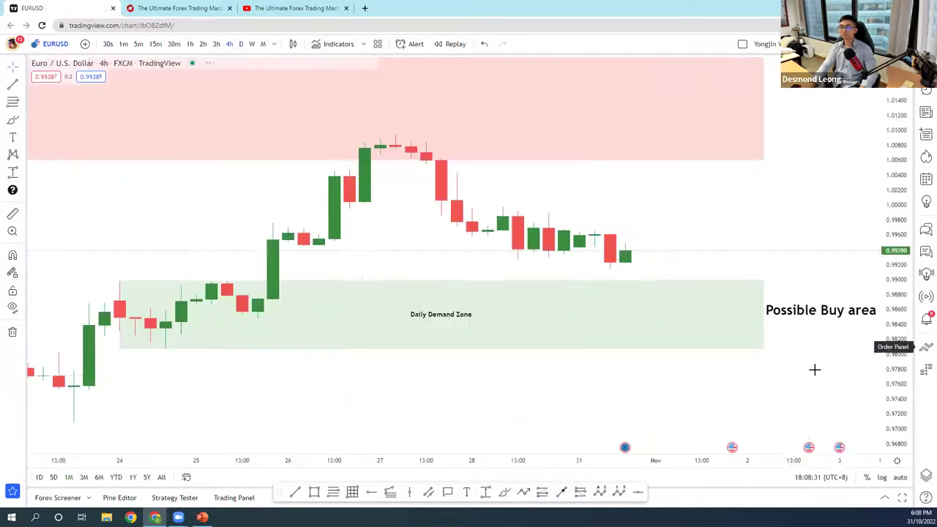
pyautogui.moveTo(857, 380); pyautogui.dragTo(725, 302)
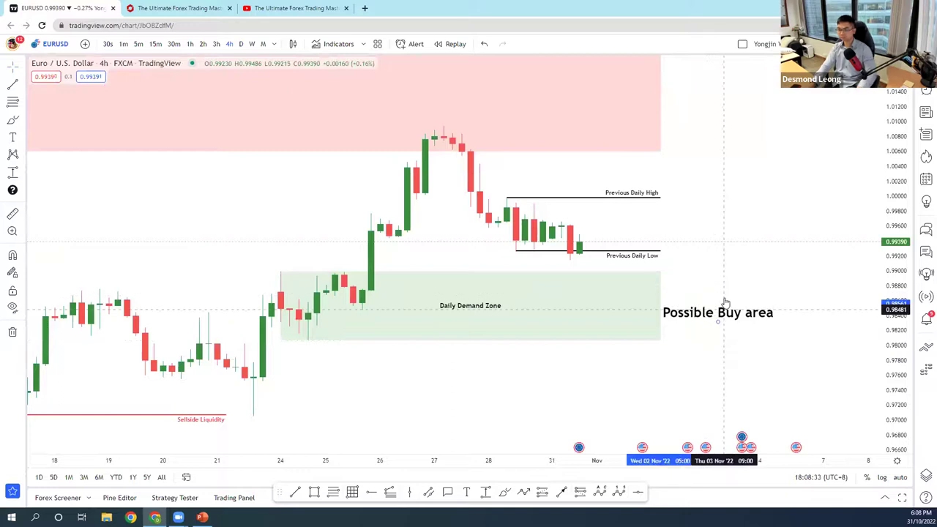
pyautogui.press('Delete')
pyautogui.moveTo(892, 294)
pyautogui.mouseDown()
pyautogui.moveTo(736, 268)
pyautogui.moveTo(805, 256)
pyautogui.moveTo(782, 192)
pyautogui.moveTo(759, 230)
pyautogui.mouseUp()
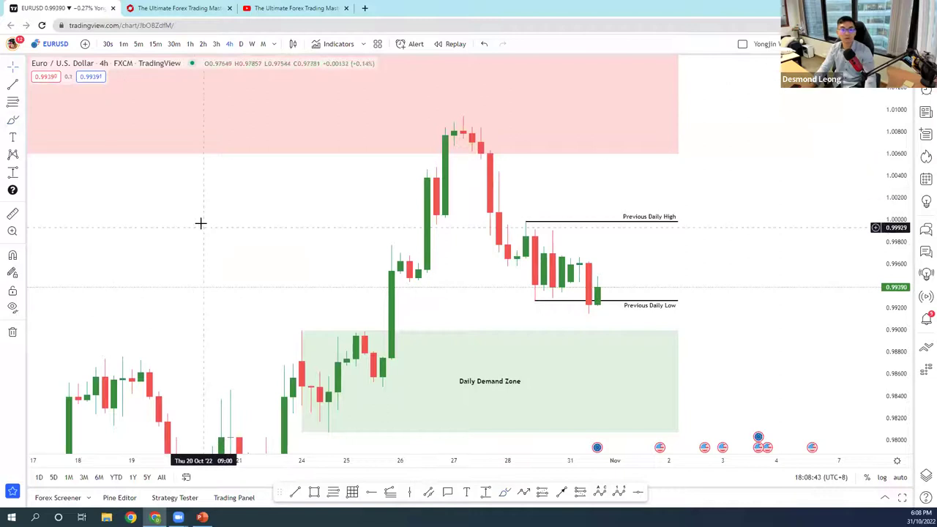
pyautogui.moveTo(201, 222); pyautogui.dragTo(182, 155)
pyautogui.click(240, 44)
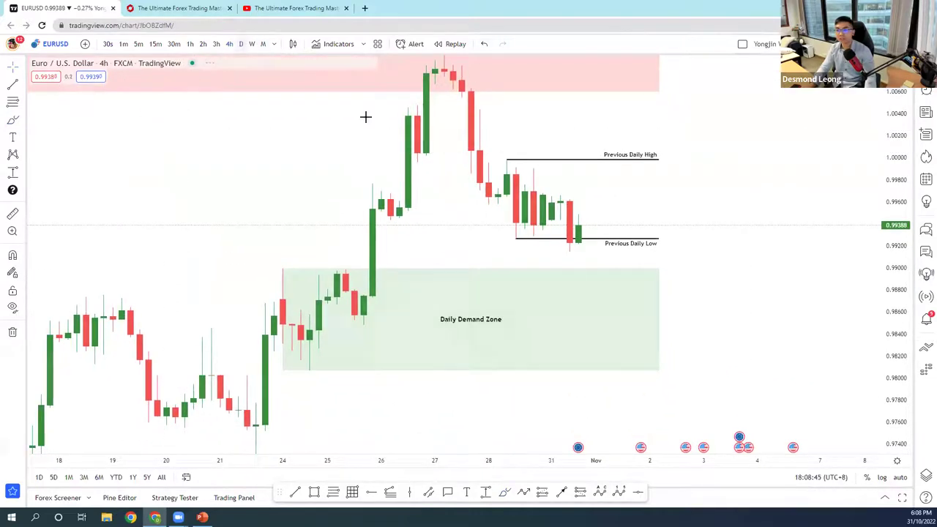
pyautogui.scroll(3, 748, 320)
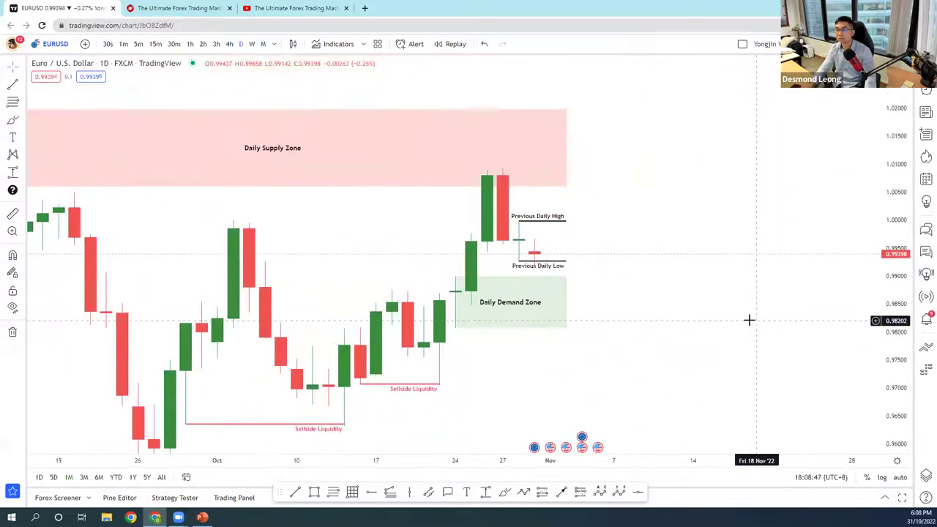
pyautogui.moveTo(450, 260); pyautogui.dragTo(345, 246)
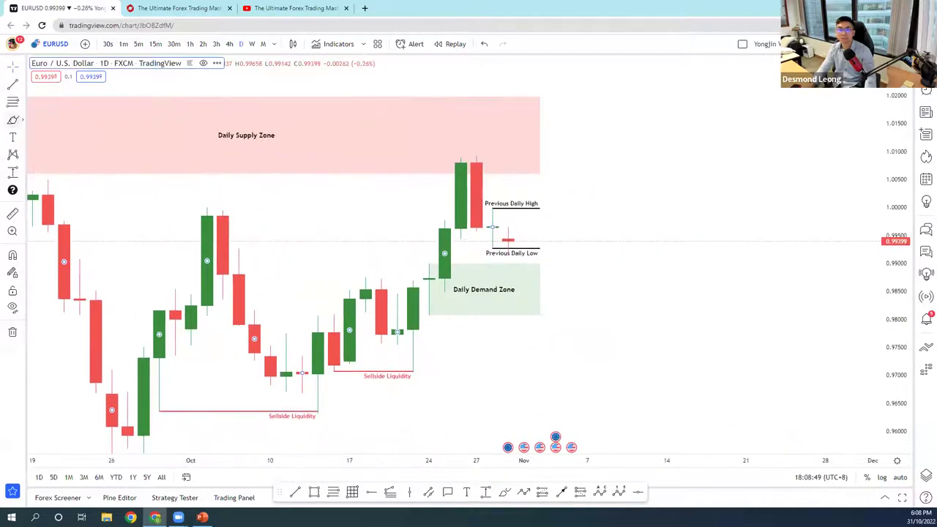
pyautogui.click(430, 238)
pyautogui.click(477, 238)
pyautogui.click(414, 262)
pyautogui.click(476, 262)
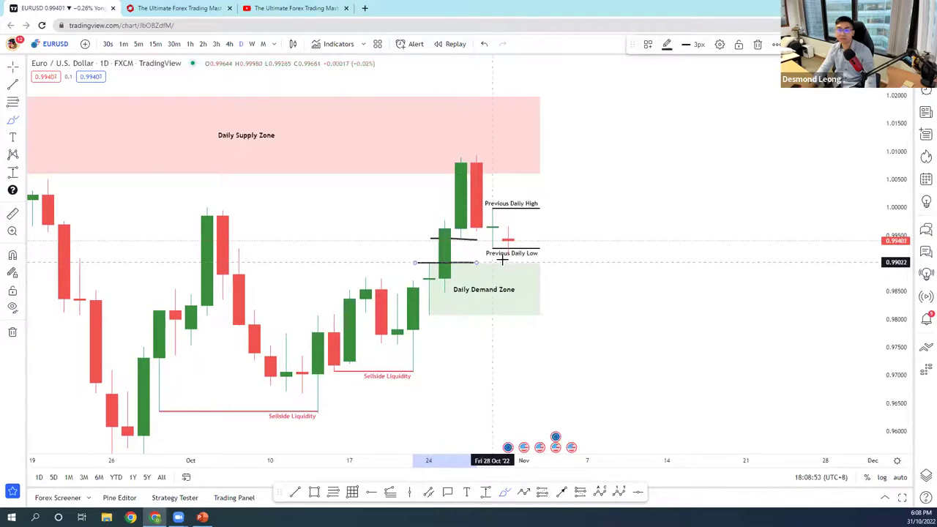
pyautogui.click(505, 265)
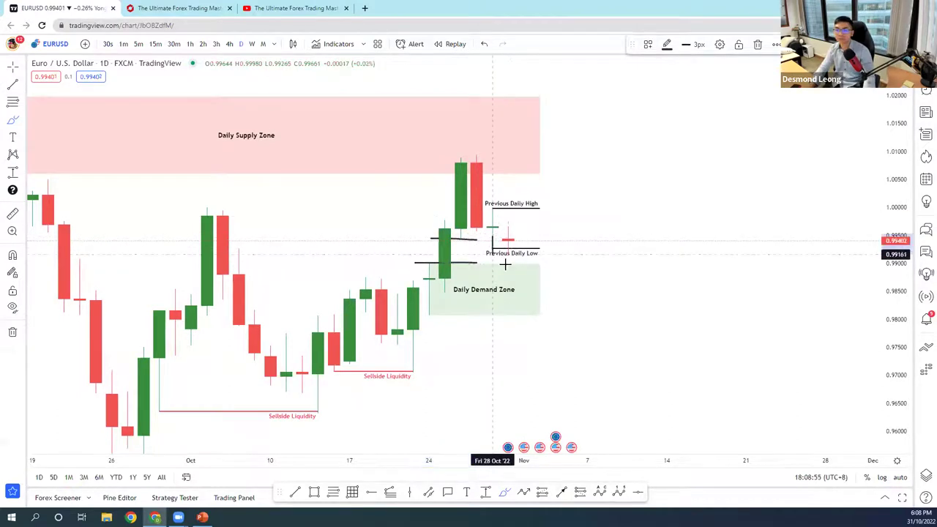
pyautogui.moveTo(505, 264); pyautogui.dragTo(509, 266)
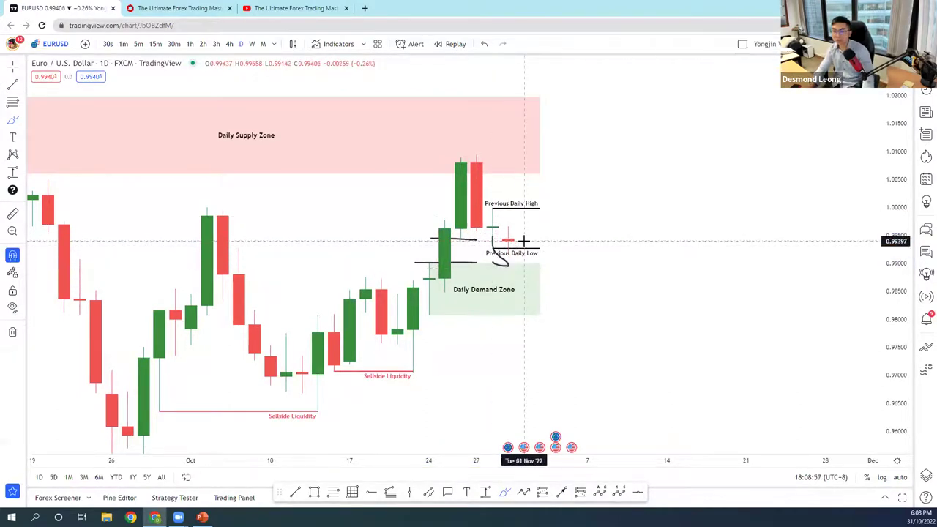
pyautogui.hotkey('ctrl', 'z')
pyautogui.moveTo(478, 238); pyautogui.dragTo(540, 236)
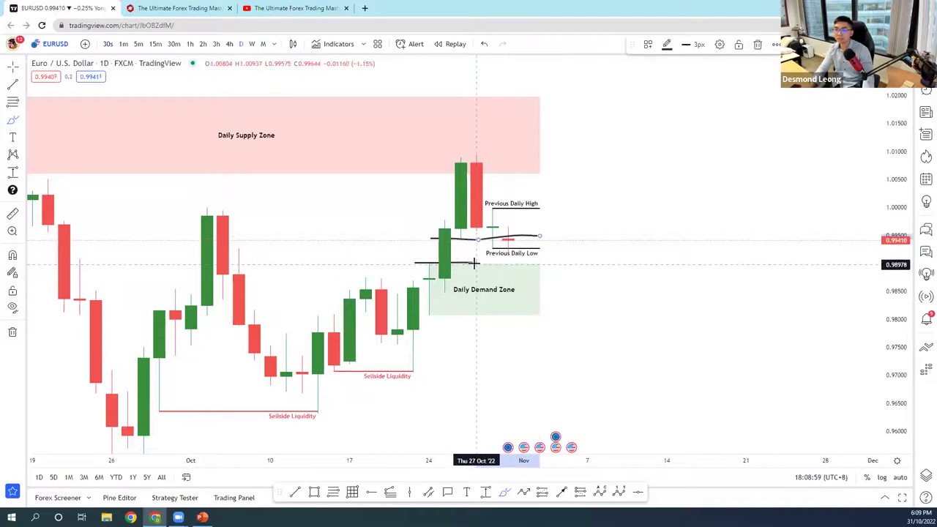
pyautogui.moveTo(895, 330); pyautogui.dragTo(895, 293)
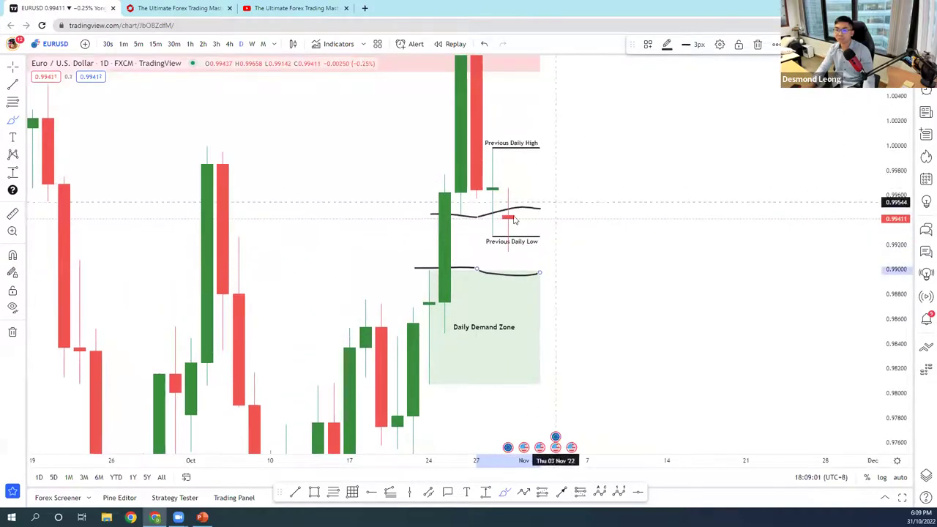
pyautogui.hotkey('ctrl', 'z')
pyautogui.hotkey('ctrl', 'z')
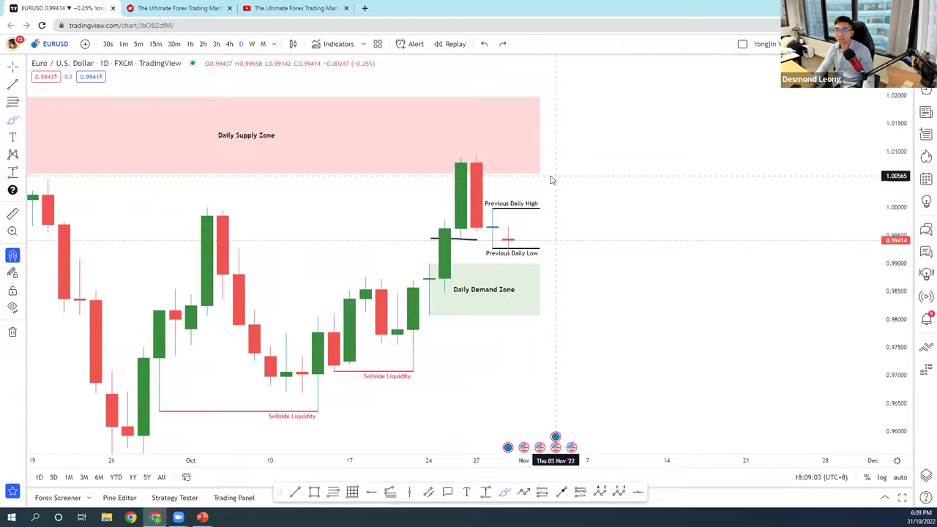
pyautogui.moveTo(908, 354); pyautogui.dragTo(908, 322)
pyautogui.moveTo(415, 206); pyautogui.dragTo(557, 206)
pyautogui.moveTo(414, 272); pyautogui.dragTo(570, 279)
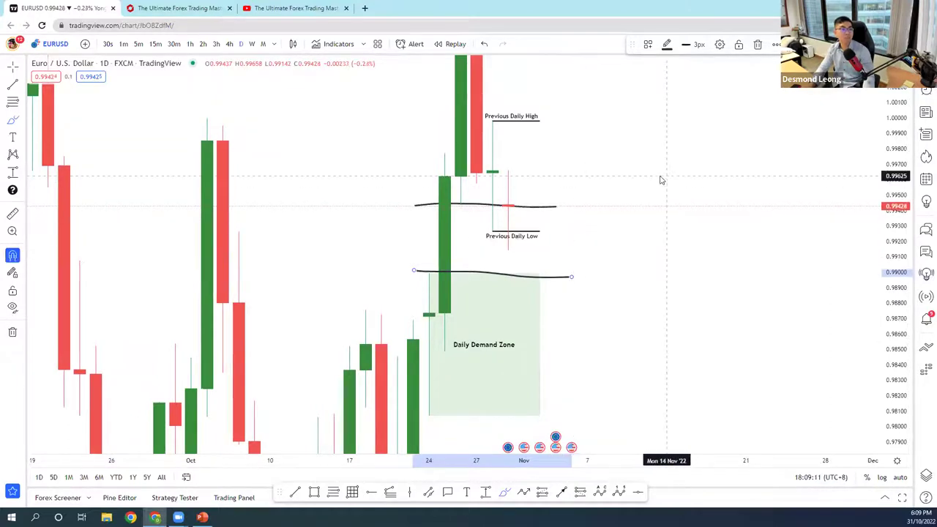
pyautogui.hotkey('ctrl', 'z')
pyautogui.hotkey('ctrl', 'z')
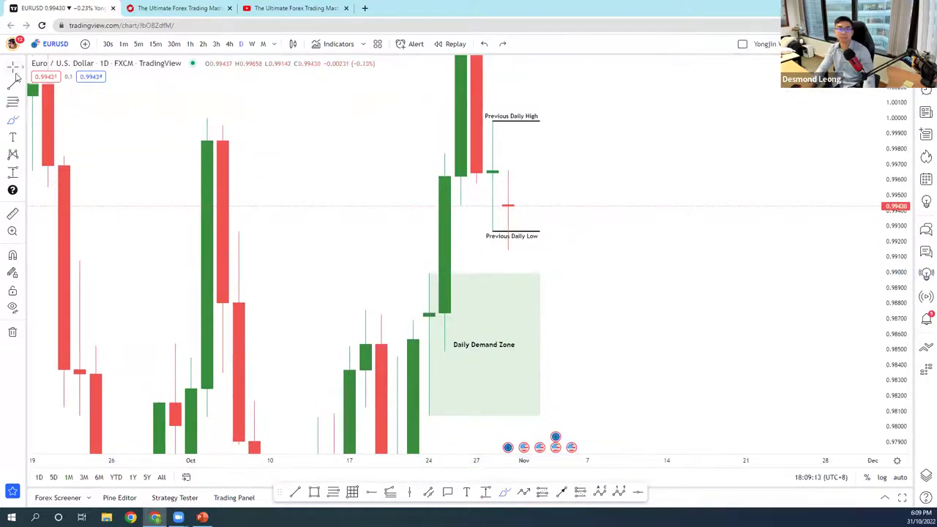
pyautogui.hotkey('alt', 'r')
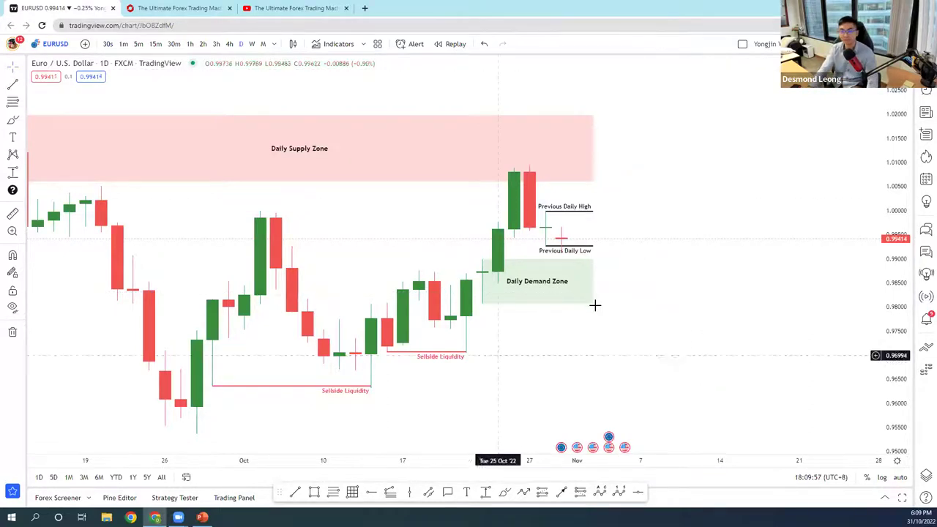
# - Switch to the 1-hour timeframe and move the Previous Daily Low line's start to 28 Oct 16:00
pyautogui.moveTo(903, 382); pyautogui.dragTo(899, 314)
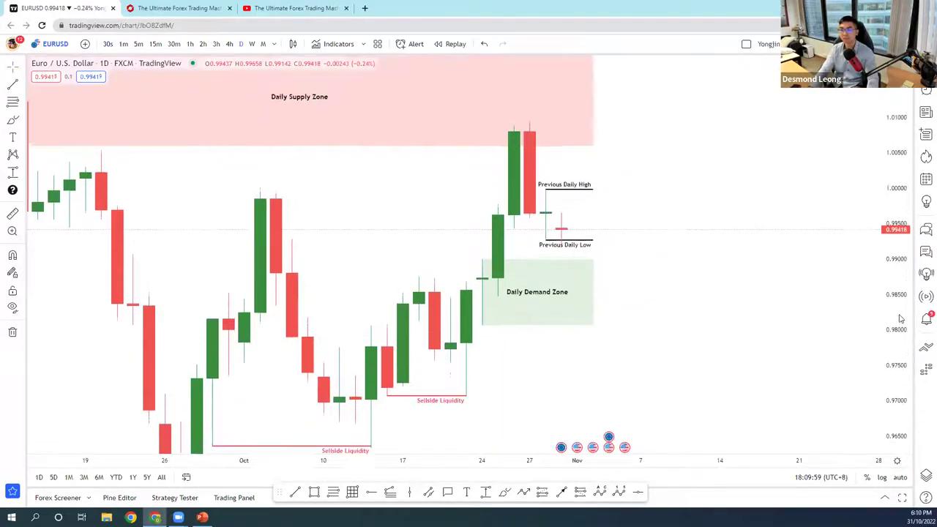
pyautogui.scroll(2, 811, 342)
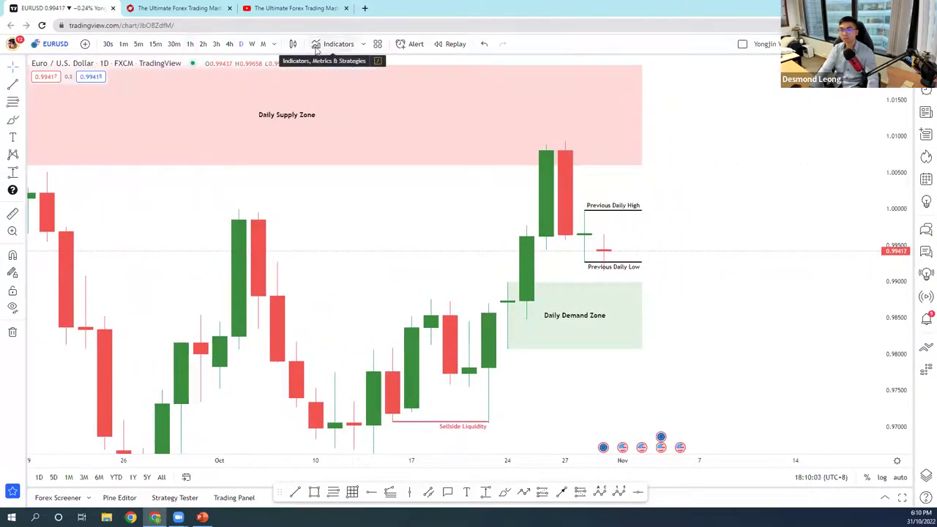
pyautogui.moveTo(890, 292); pyautogui.dragTo(889, 267)
pyautogui.click(189, 44)
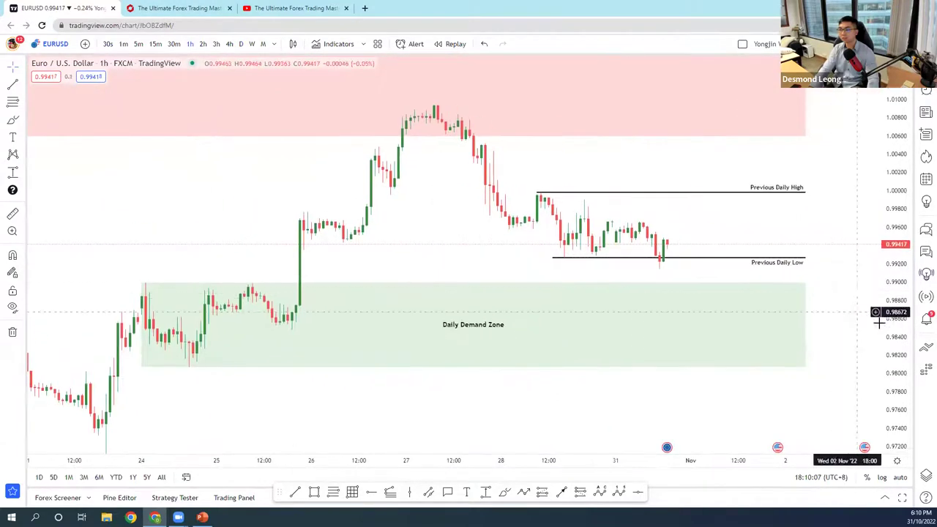
pyautogui.moveTo(878, 320); pyautogui.dragTo(711, 237)
pyautogui.moveTo(553, 259); pyautogui.dragTo(565, 258)
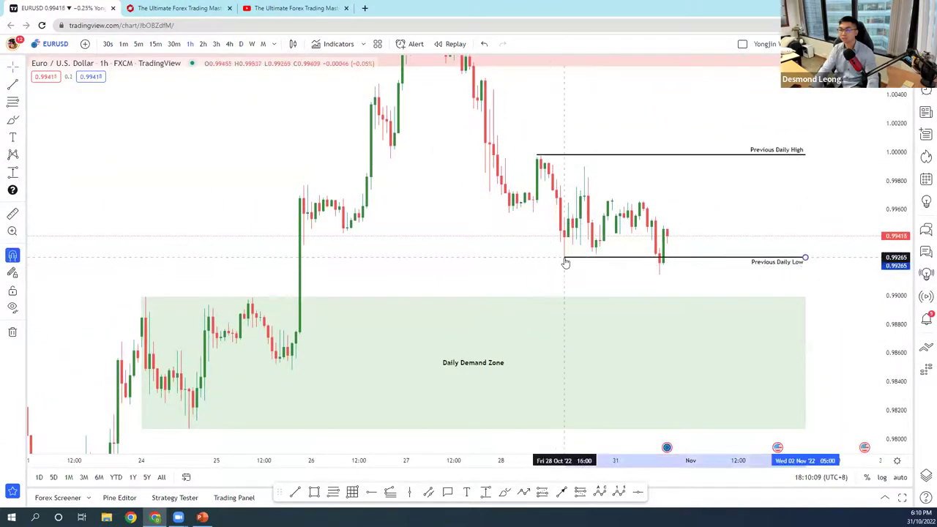
# - Sketch freehand circles around the lows and highs, undoing the rising line and rebound stroke
pyautogui.moveTo(839, 246); pyautogui.dragTo(825, 239)
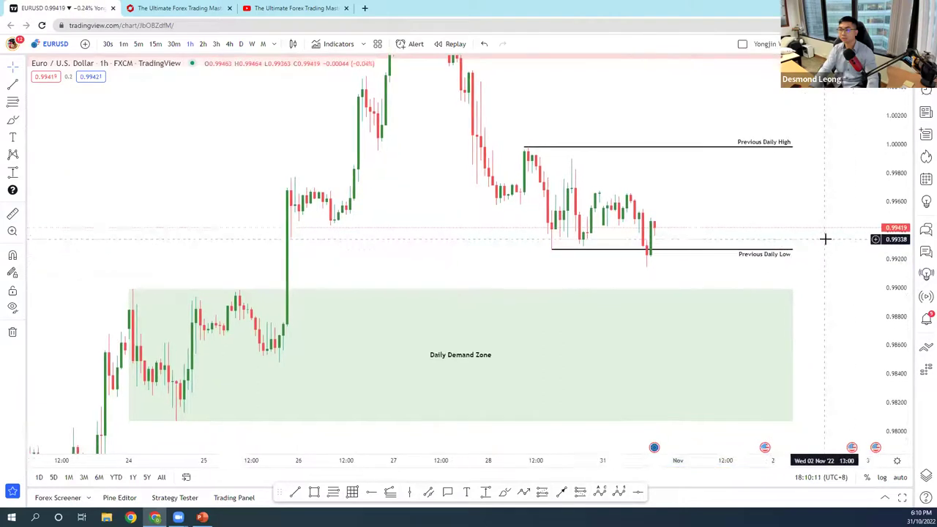
pyautogui.moveTo(912, 242); pyautogui.dragTo(912, 265)
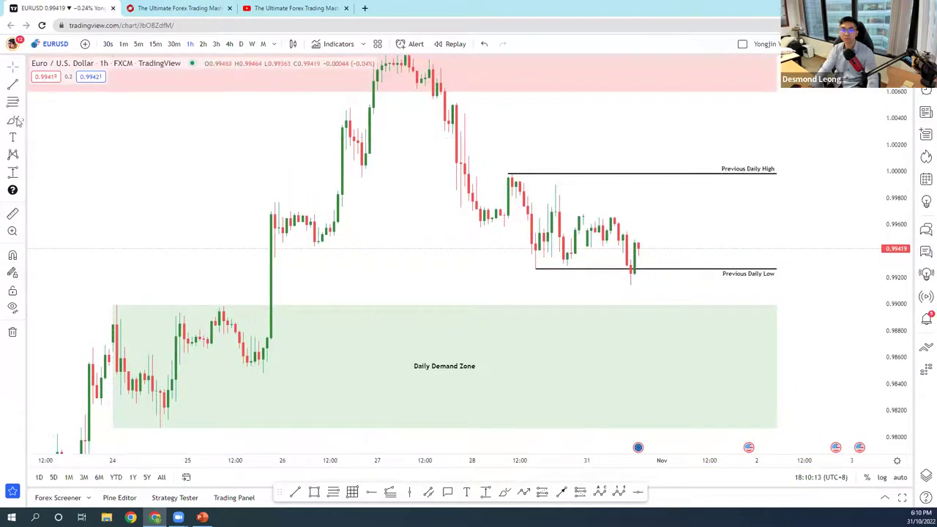
pyautogui.moveTo(564, 251)
pyautogui.mouseDown()
pyautogui.moveTo(529, 276)
pyautogui.moveTo(533, 258)
pyautogui.mouseUp()
pyautogui.moveTo(588, 235)
pyautogui.mouseDown()
pyautogui.moveTo(593, 249)
pyautogui.moveTo(615, 240)
pyautogui.moveTo(624, 286)
pyautogui.moveTo(634, 284)
pyautogui.mouseUp()
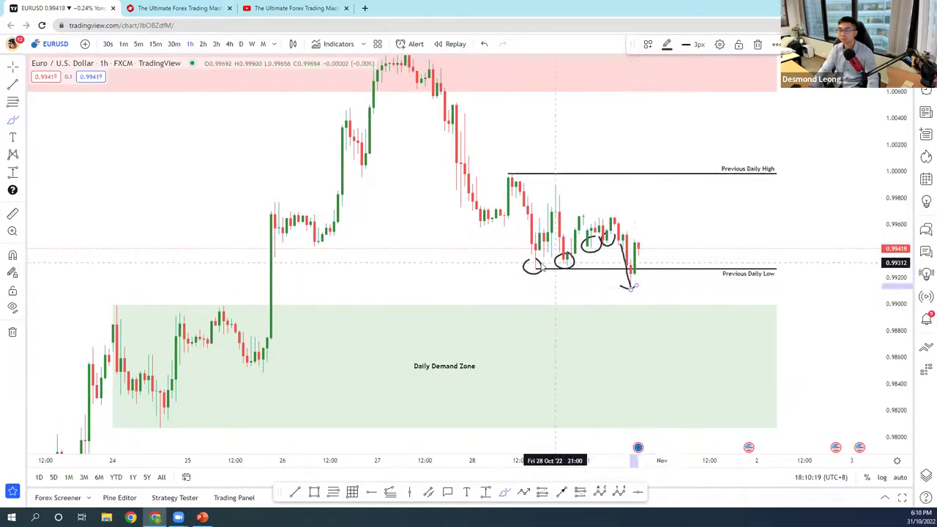
pyautogui.moveTo(516, 274); pyautogui.dragTo(630, 219)
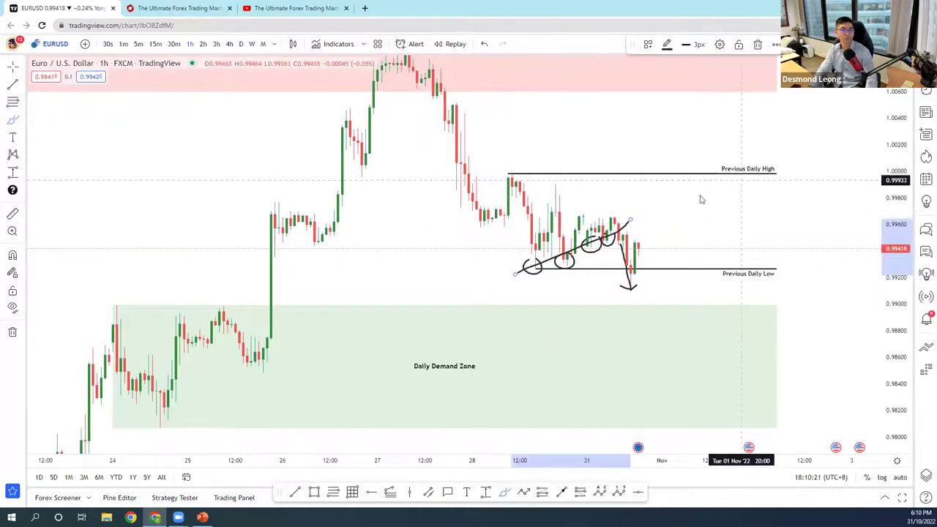
pyautogui.hotkey('ctrl', 'z')
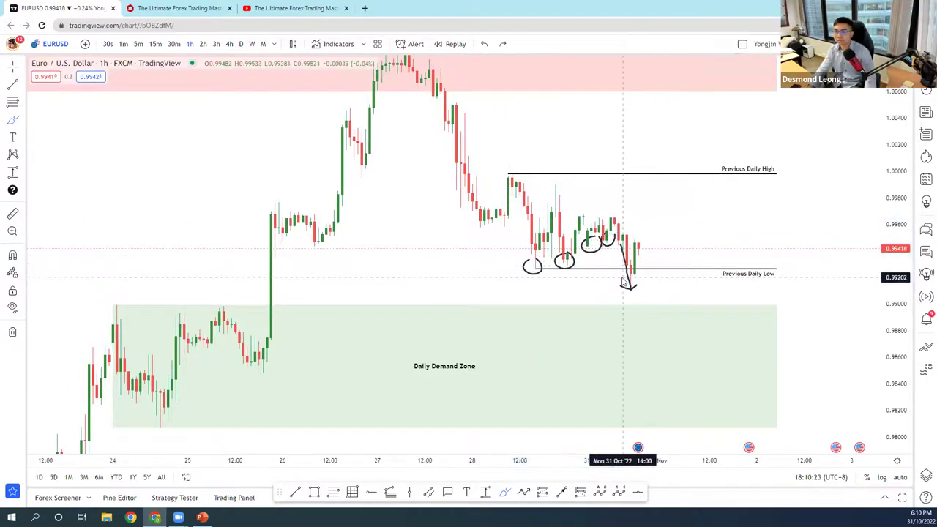
pyautogui.moveTo(643, 255)
pyautogui.mouseDown()
pyautogui.moveTo(657, 250)
pyautogui.moveTo(666, 260)
pyautogui.mouseUp()
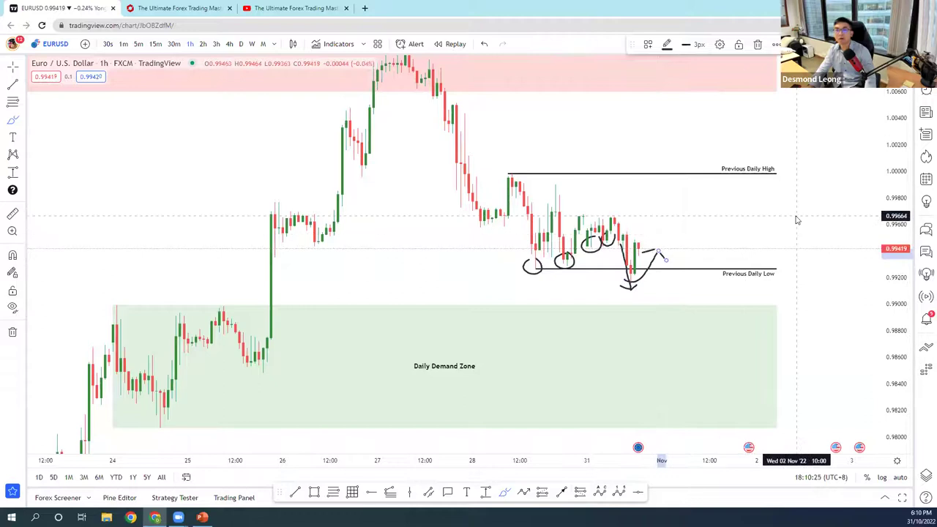
pyautogui.hotkey('ctrl', 'z')
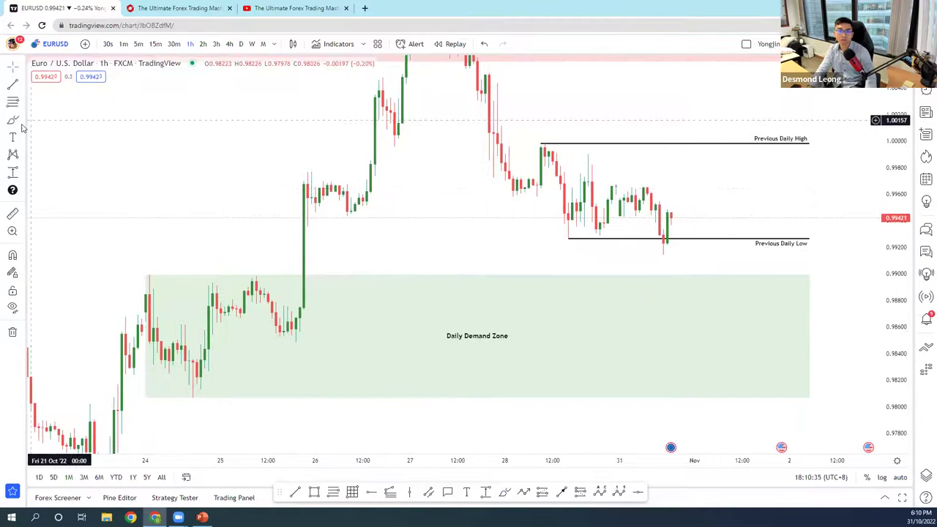
pyautogui.moveTo(297, 253)
pyautogui.mouseDown()
pyautogui.moveTo(182, 318)
pyautogui.moveTo(264, 228)
pyautogui.mouseUp()
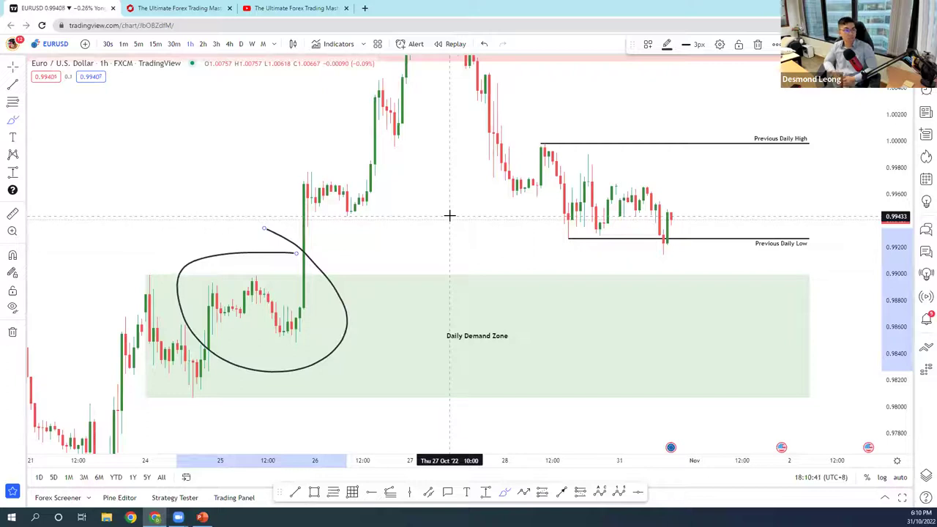
# - Draw a horizontal line at the consolidation low and apply the Sellside Liquidity template
pyautogui.hotkey('ctrl', 'z')
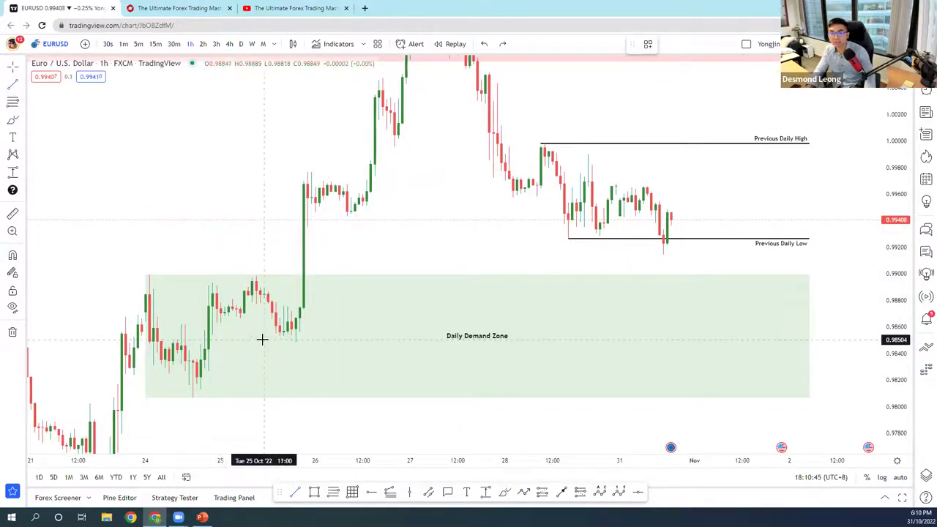
pyautogui.click(298, 335)
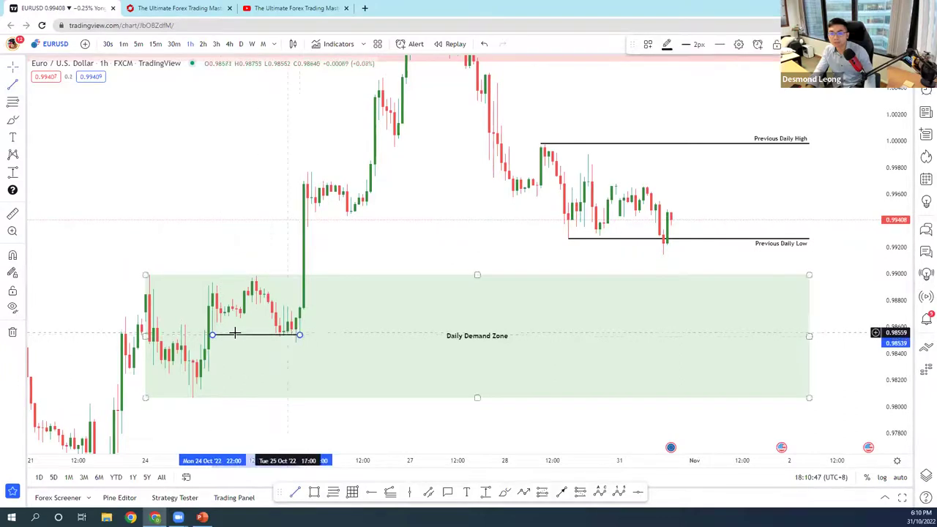
pyautogui.click(211, 339)
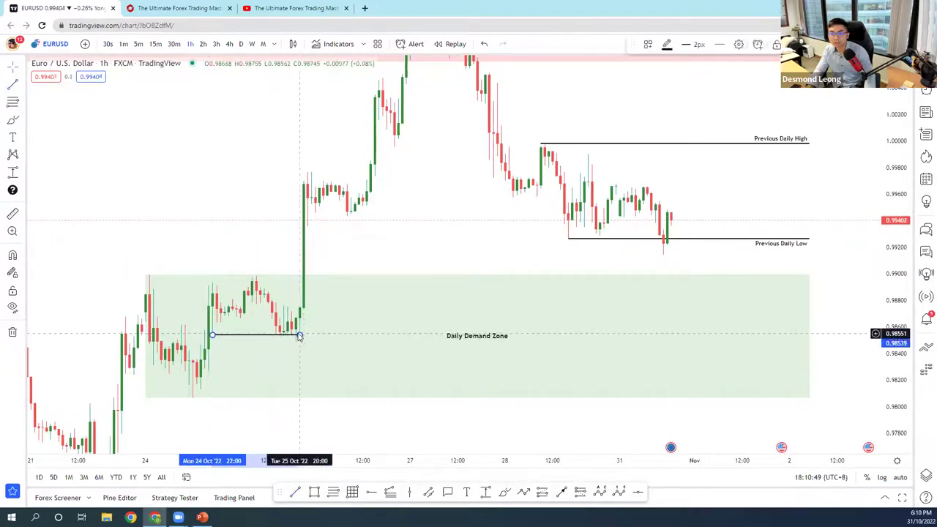
pyautogui.rightClick(293, 335)
pyautogui.moveTo(331, 352)
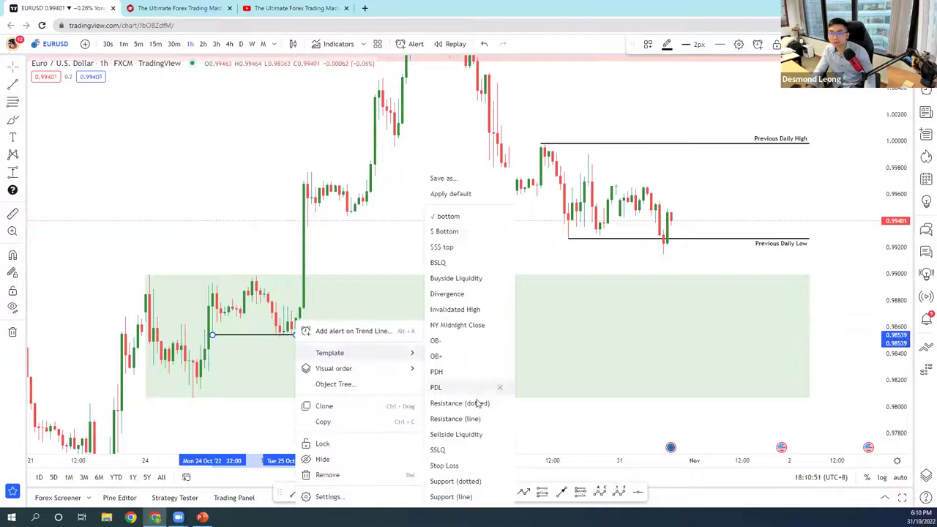
pyautogui.click(459, 433)
pyautogui.click(423, 247)
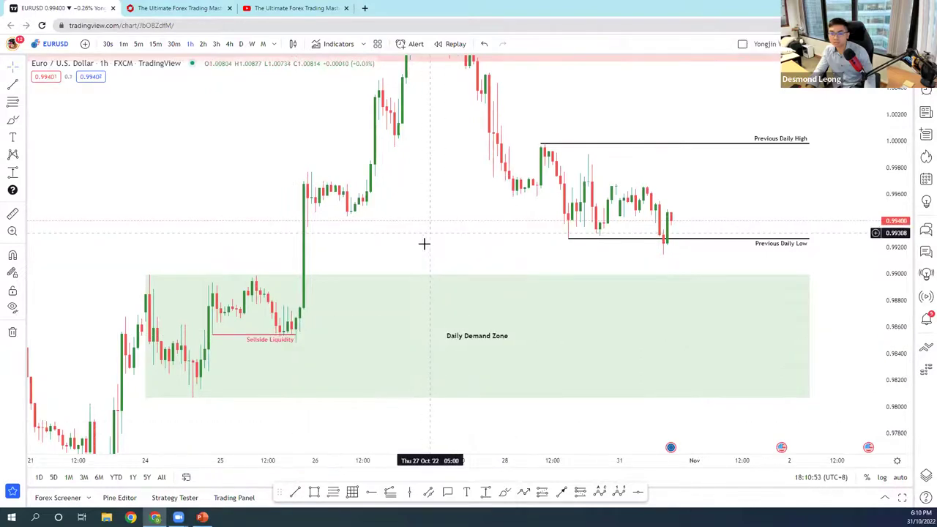
# - Sketch freehand circles around the demand-zone lows, then undo them
pyautogui.click(13, 120)
pyautogui.moveTo(213, 322); pyautogui.dragTo(209, 325)
pyautogui.moveTo(291, 329)
pyautogui.mouseDown()
pyautogui.moveTo(282, 344)
pyautogui.moveTo(304, 332)
pyautogui.moveTo(328, 287)
pyautogui.moveTo(341, 237)
pyautogui.moveTo(366, 262)
pyautogui.mouseUp()
pyautogui.hotkey('ctrl', 'z')
pyautogui.hotkey('ctrl', 'z')
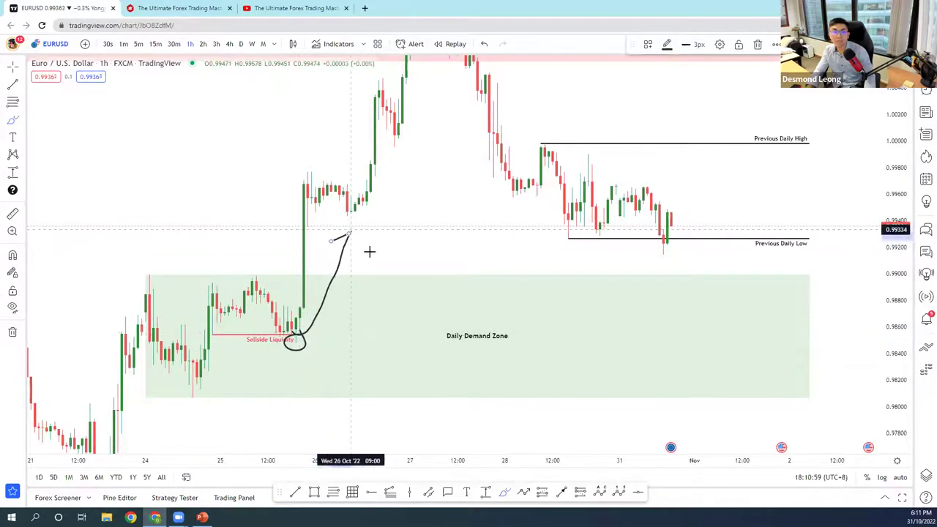
pyautogui.hotkey('ctrl', 'z')
pyautogui.hotkey('ctrl', 'z')
pyautogui.hotkey('ctrl', 'z')
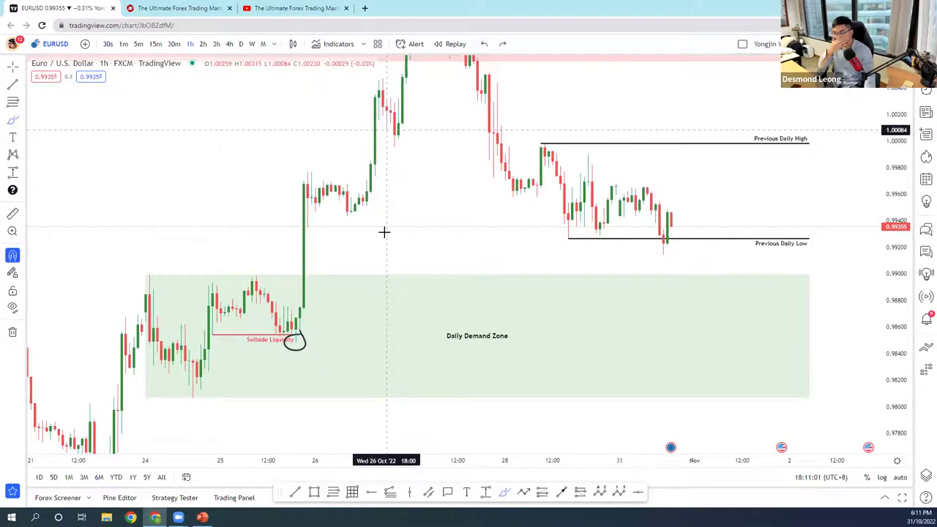
pyautogui.press('Escape')
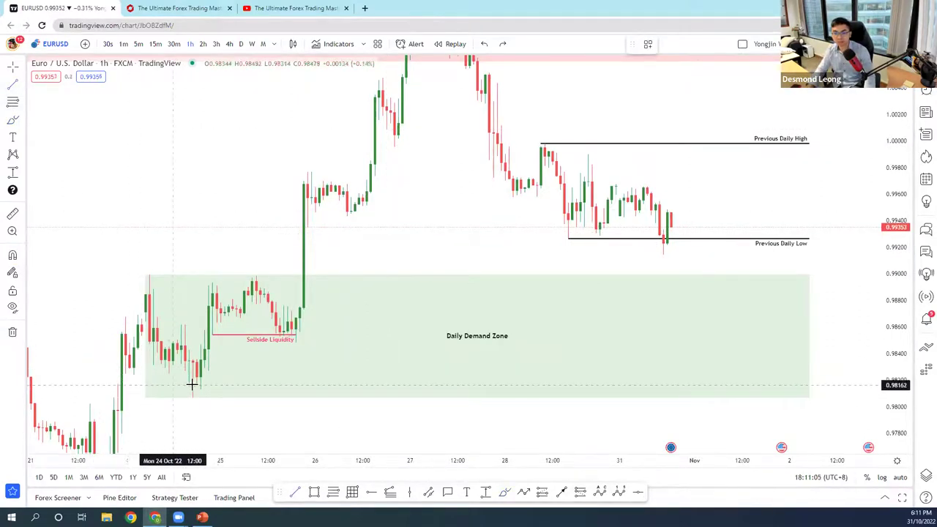
# - Draw a trend line at the swing low and apply the Sellside Liquidity template to it
pyautogui.hotkey('alt', 't')
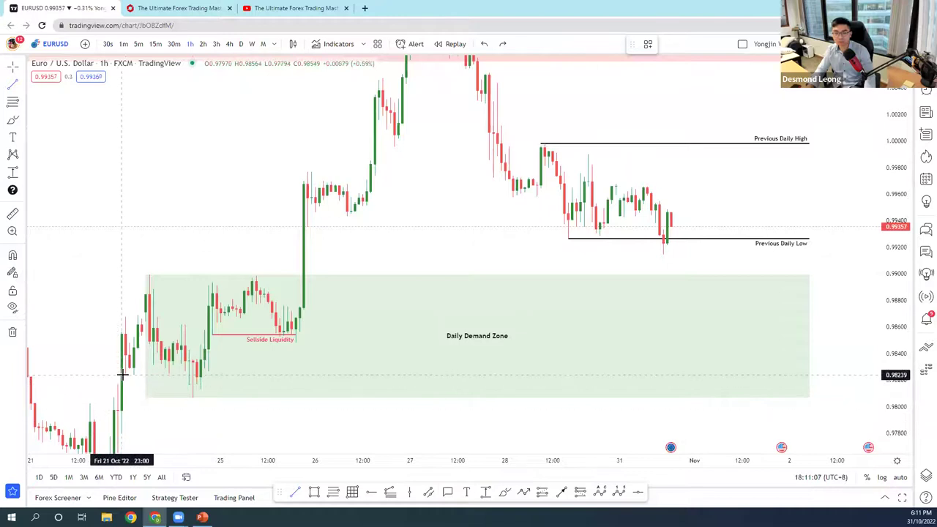
pyautogui.click(122, 375)
pyautogui.click(189, 375)
pyautogui.rightClick(188, 375)
pyautogui.moveTo(241, 353)
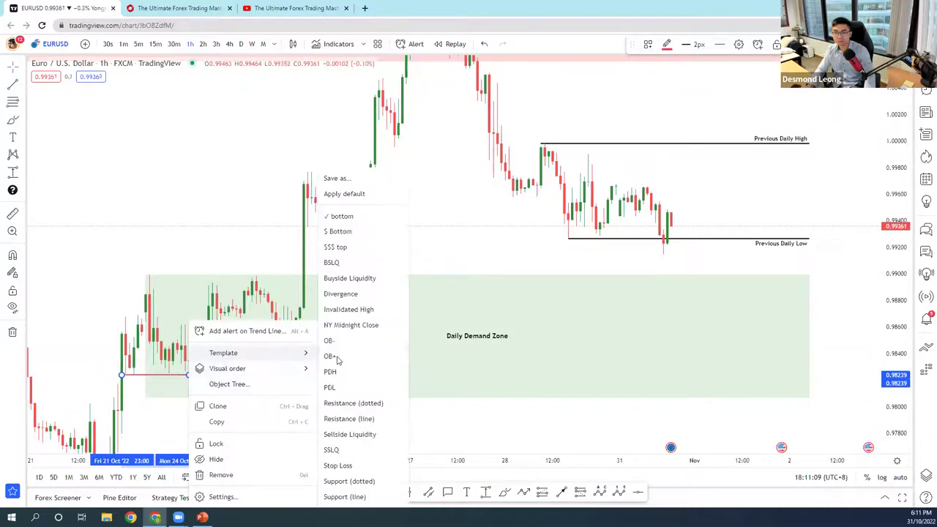
pyautogui.click(358, 434)
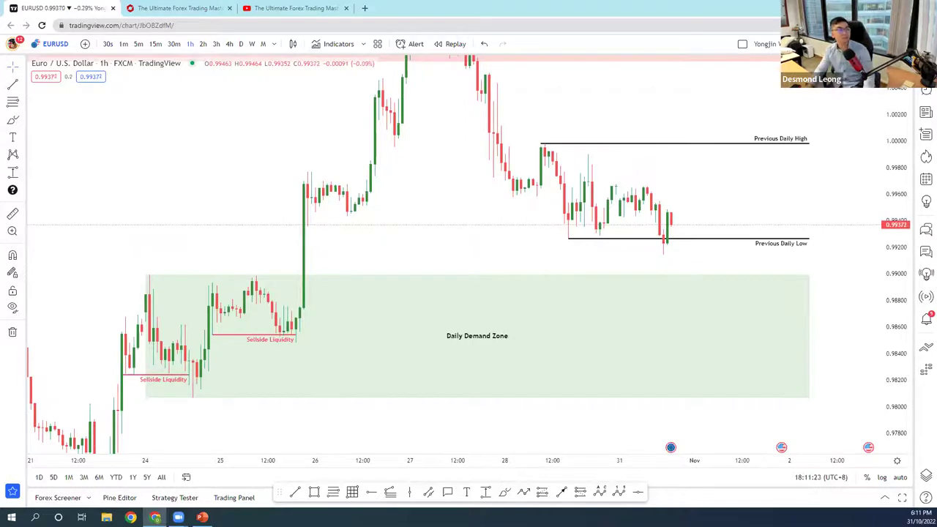
pyautogui.click(12, 119)
pyautogui.moveTo(114, 375); pyautogui.dragTo(130, 368)
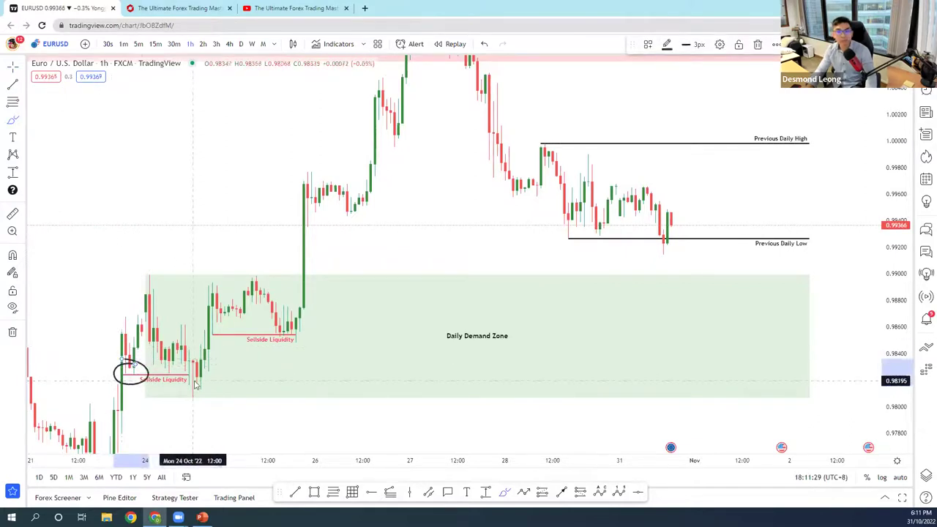
pyautogui.moveTo(197, 366)
pyautogui.mouseDown()
pyautogui.moveTo(226, 368)
pyautogui.moveTo(205, 370)
pyautogui.moveTo(223, 284)
pyautogui.moveTo(276, 309)
pyautogui.moveTo(266, 327)
pyautogui.moveTo(218, 324)
pyautogui.moveTo(234, 336)
pyautogui.moveTo(300, 335)
pyautogui.moveTo(299, 352)
pyautogui.moveTo(331, 241)
pyautogui.mouseUp()
pyautogui.hotkey('ctrl', 'z')
pyautogui.hotkey('ctrl', 'z')
pyautogui.hotkey('ctrl', 'z')
pyautogui.hotkey('ctrl', 'z')
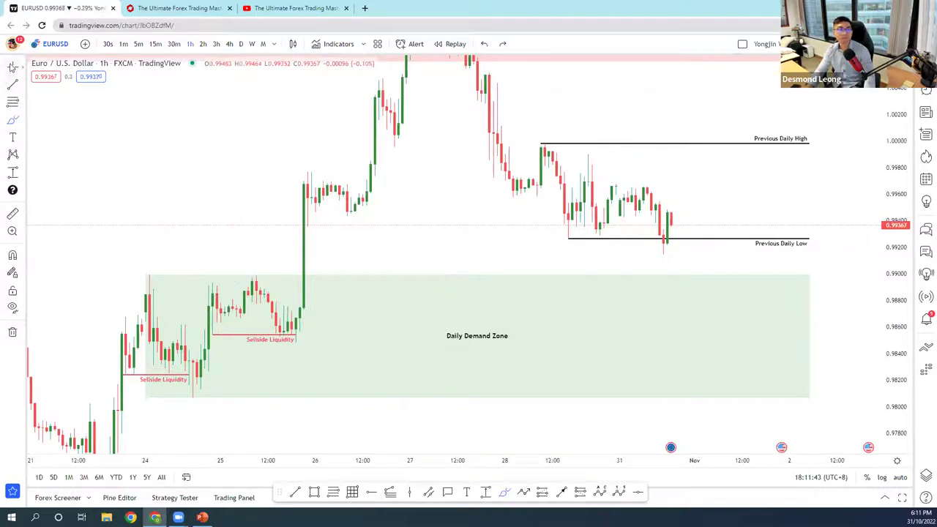
pyautogui.moveTo(429, 192); pyautogui.dragTo(423, 203)
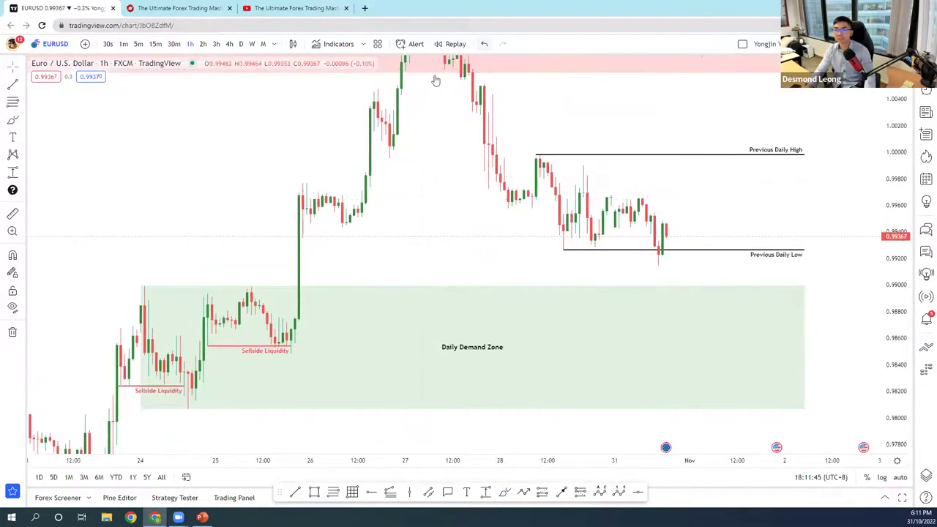
pyautogui.click(13, 119)
pyautogui.moveTo(595, 235); pyautogui.dragTo(628, 218)
pyautogui.hotkey('ctrl', 'z')
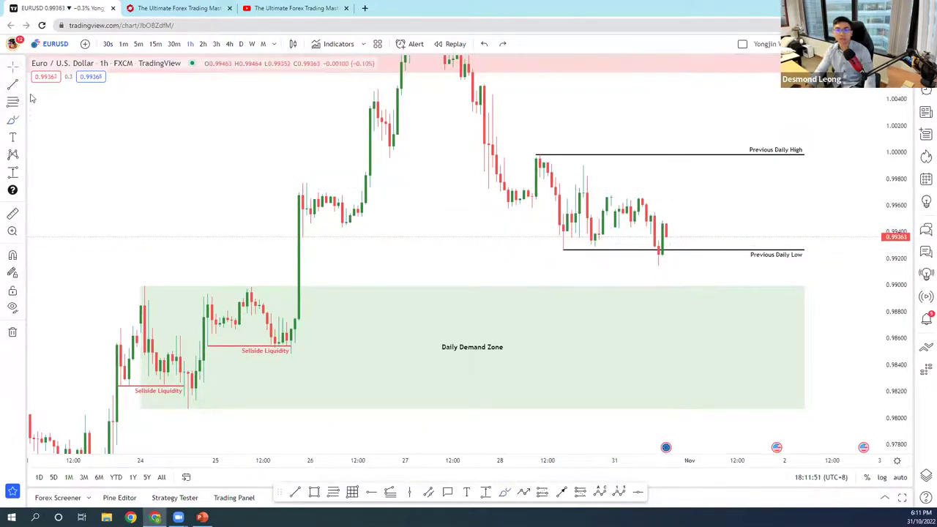
# - Draw a rectangle starting at the big green candle's base
pyautogui.click(23, 120)
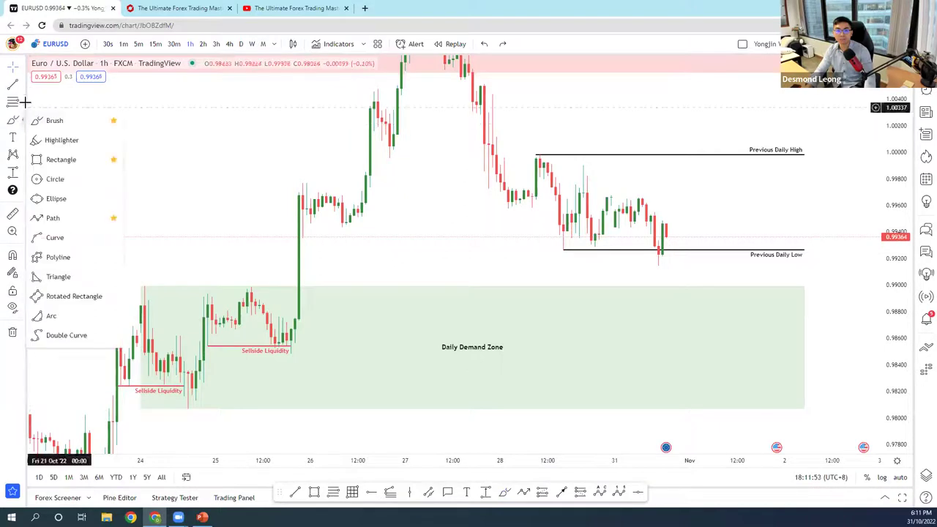
pyautogui.click(61, 159)
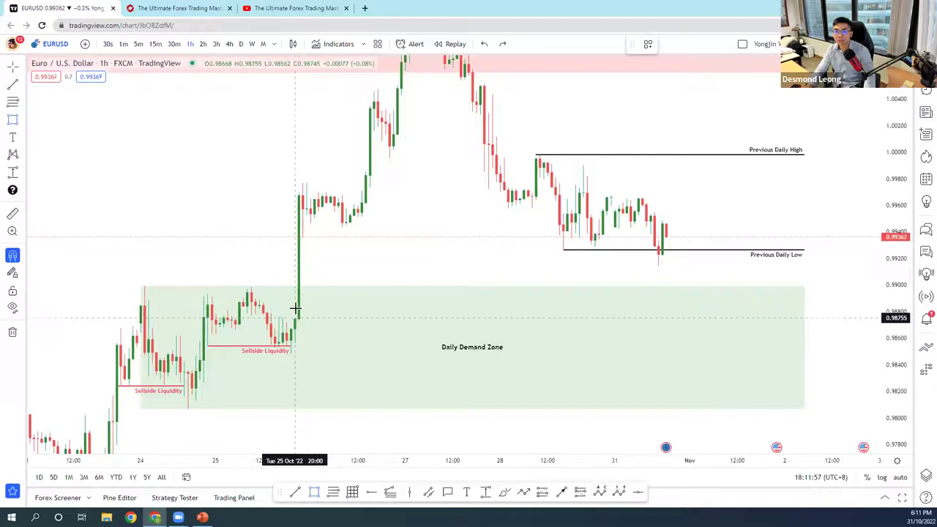
pyautogui.click(300, 239)
pyautogui.moveTo(301, 279); pyautogui.dragTo(458, 278)
# - Give the rectangle a translucent grey background and stretch it past the latest candles
pyautogui.doubleClick(458, 279)
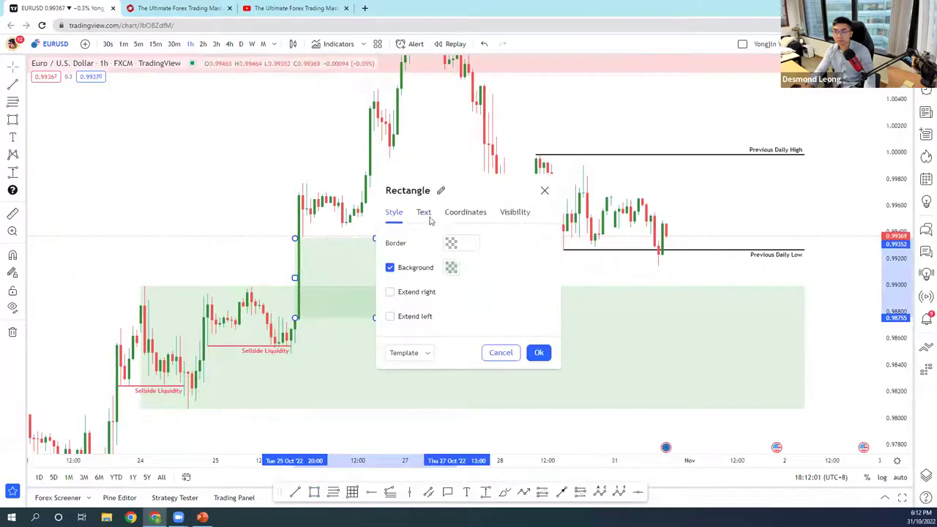
pyautogui.click(424, 213)
pyautogui.click(394, 212)
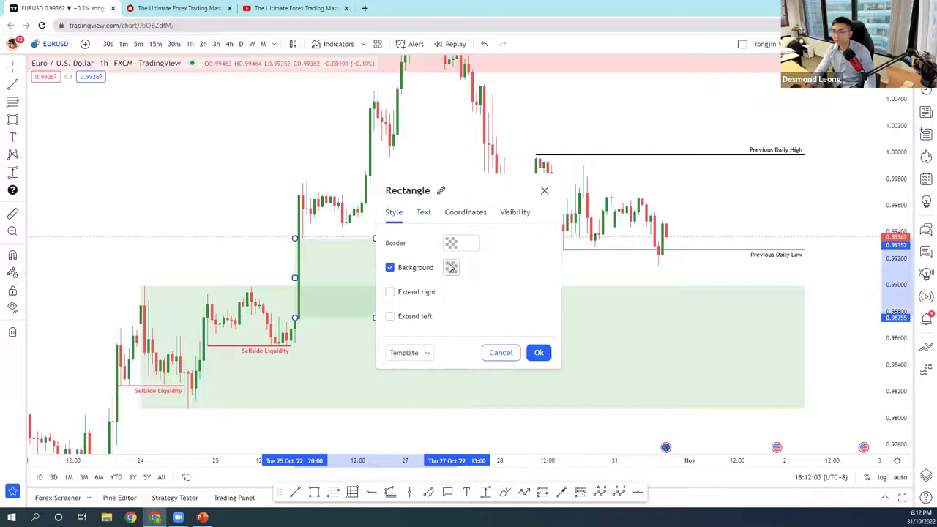
pyautogui.click(452, 268)
pyautogui.click(503, 262)
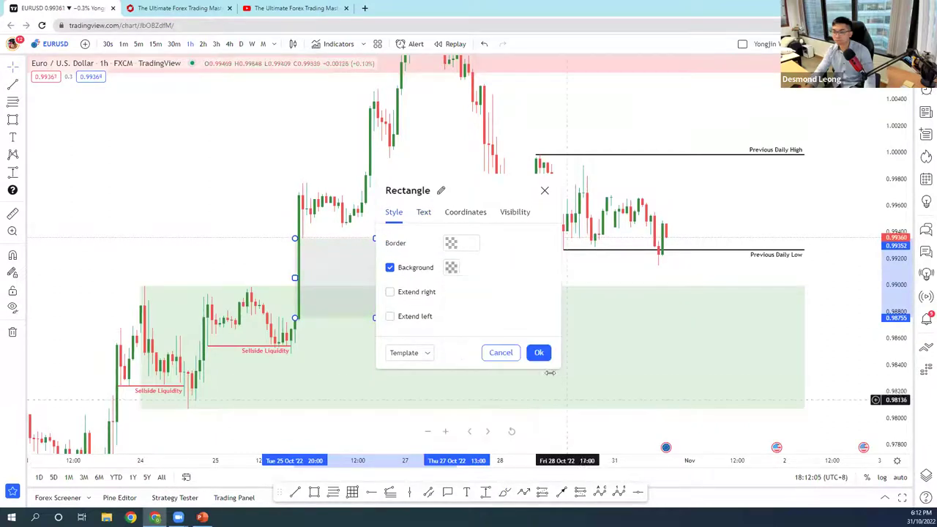
pyautogui.click(538, 352)
pyautogui.moveTo(556, 276); pyautogui.dragTo(680, 276)
pyautogui.click(718, 232)
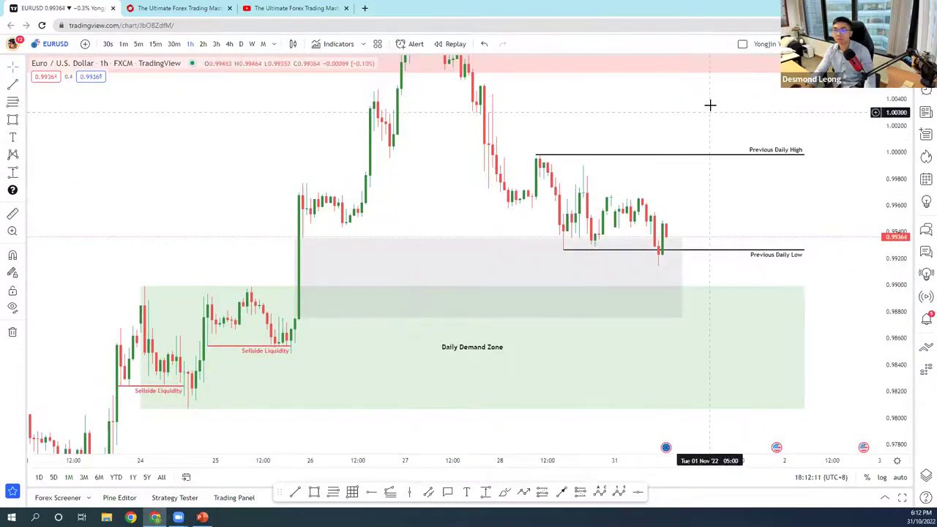
pyautogui.moveTo(908, 126); pyautogui.dragTo(908, 158)
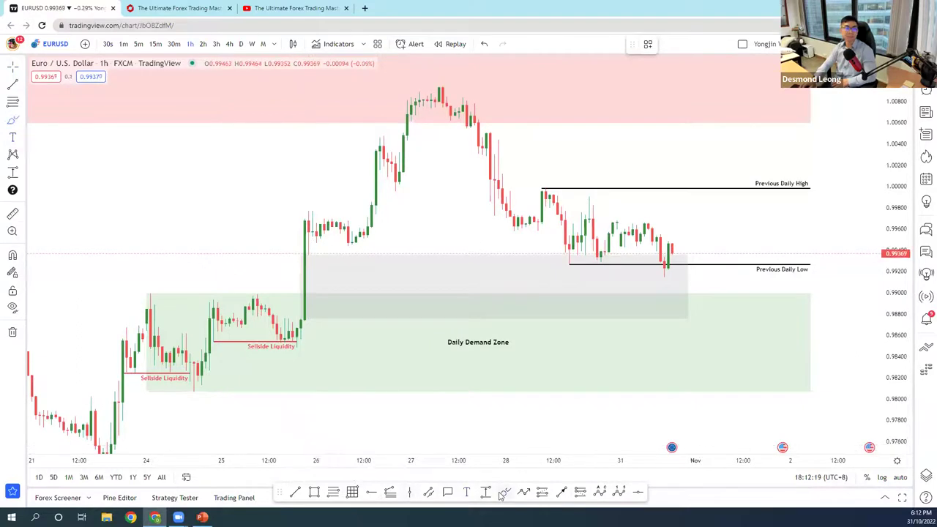
# - Sketch a rising price path to a TP level, then undo the circled loops
pyautogui.moveTo(78, 274)
pyautogui.mouseDown()
pyautogui.moveTo(96, 251)
pyautogui.moveTo(109, 265)
pyautogui.moveTo(138, 268)
pyautogui.moveTo(192, 139)
pyautogui.mouseUp()
pyautogui.moveTo(127, 136)
pyautogui.mouseDown()
pyautogui.moveTo(308, 138)
pyautogui.moveTo(305, 151)
pyautogui.moveTo(311, 143)
pyautogui.mouseUp()
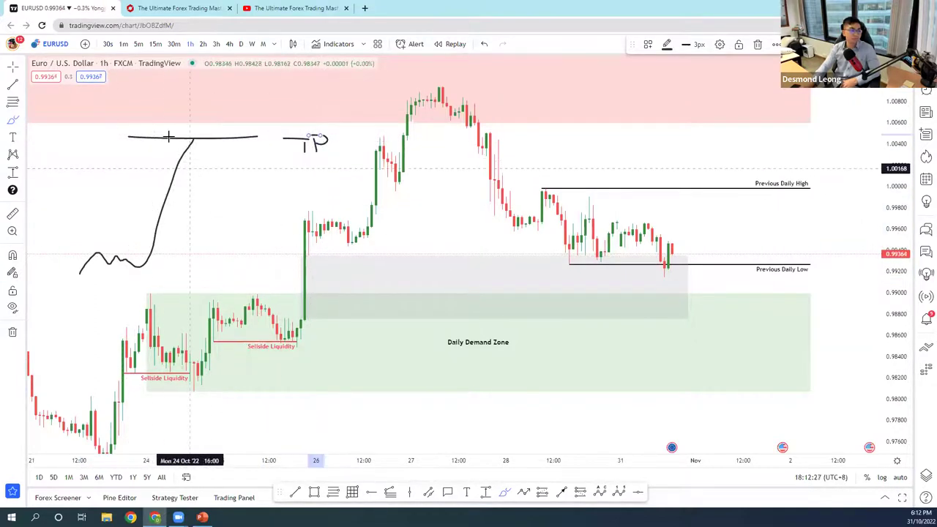
pyautogui.moveTo(199, 135)
pyautogui.mouseDown()
pyautogui.moveTo(139, 191)
pyautogui.moveTo(194, 234)
pyautogui.moveTo(198, 134)
pyautogui.mouseUp()
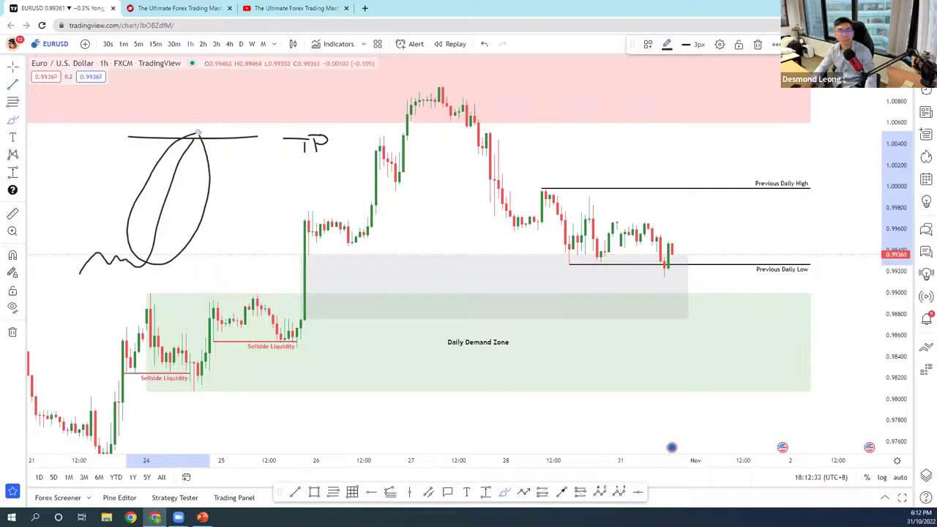
pyautogui.moveTo(314, 211)
pyautogui.mouseDown()
pyautogui.moveTo(273, 310)
pyautogui.moveTo(292, 218)
pyautogui.mouseUp()
pyautogui.hotkey('ctrl', 'z')
pyautogui.hotkey('ctrl', 'z')
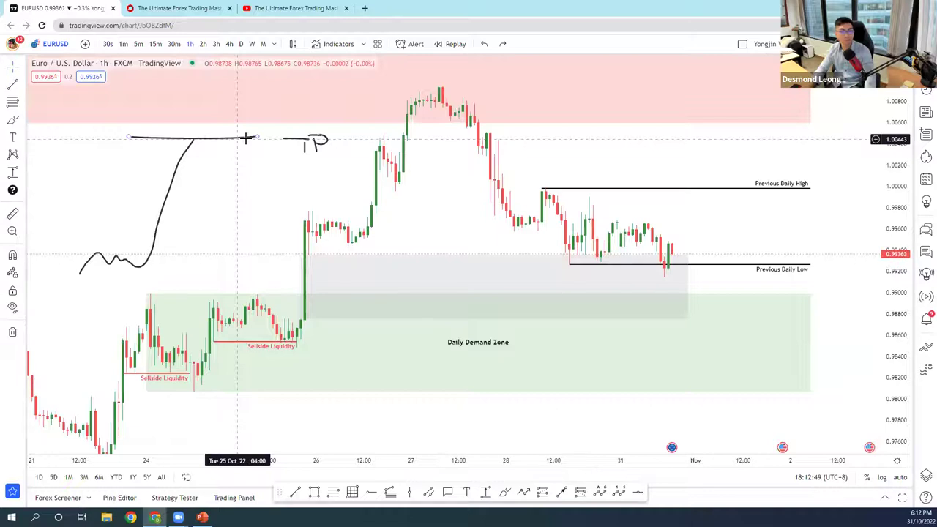
# - Box-select the remaining take-profit sketch drawings and delete them
pyautogui.click(248, 138)
pyautogui.click(68, 136)
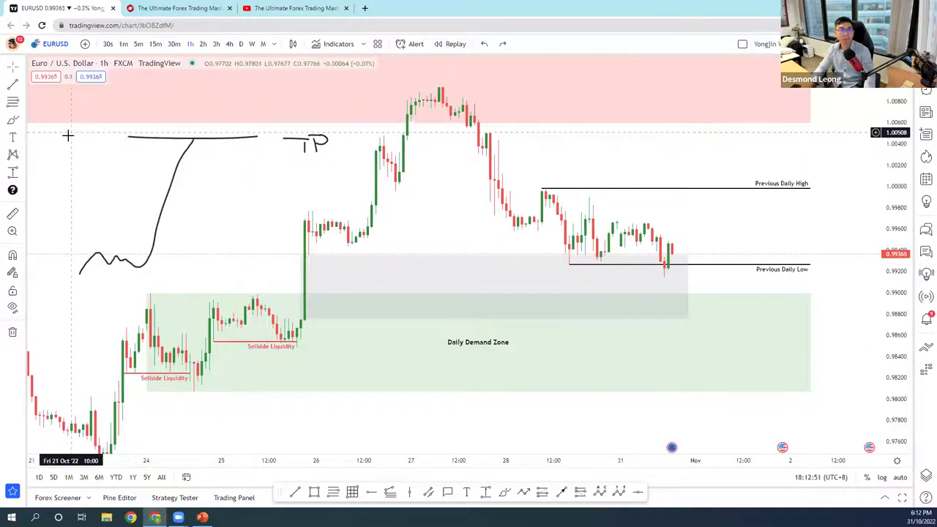
pyautogui.moveTo(69, 132); pyautogui.dragTo(330, 253)
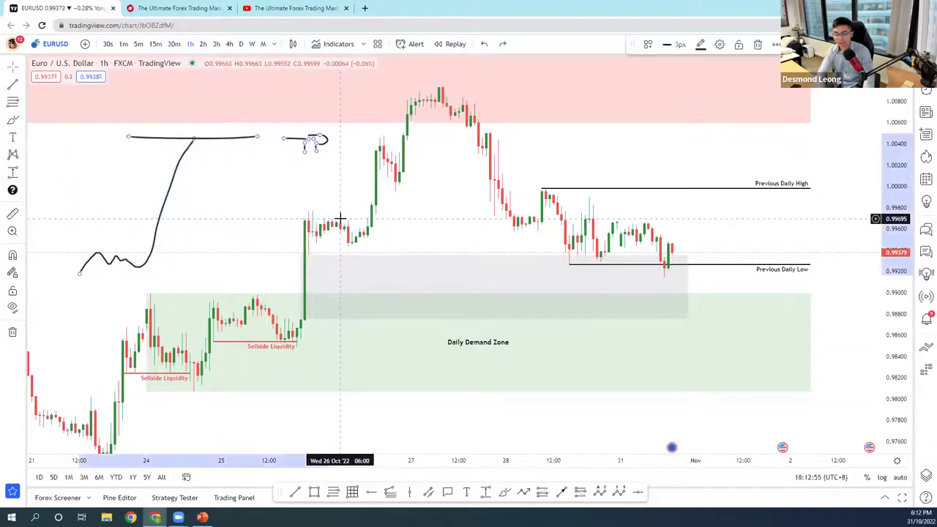
pyautogui.press('Delete')
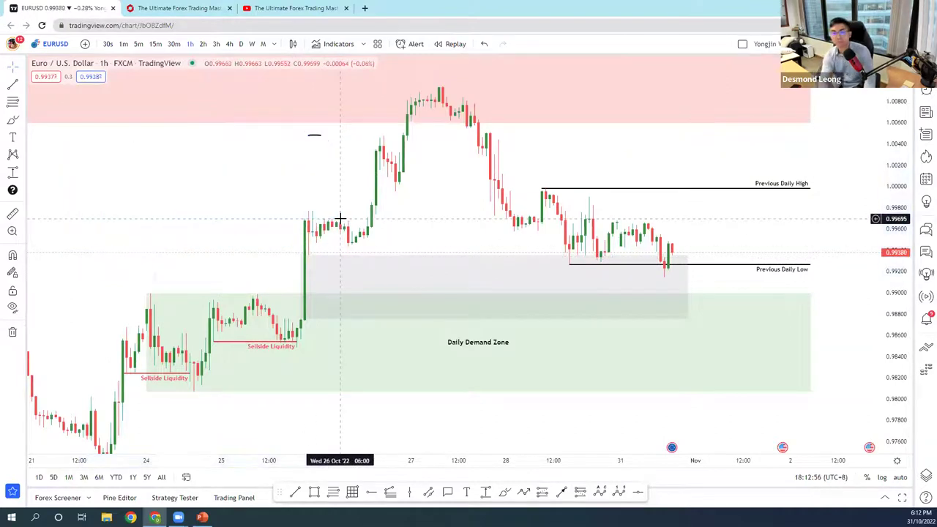
# - Rescale the chart to show the red supply zone and open a new Chrome tab
pyautogui.click(312, 134)
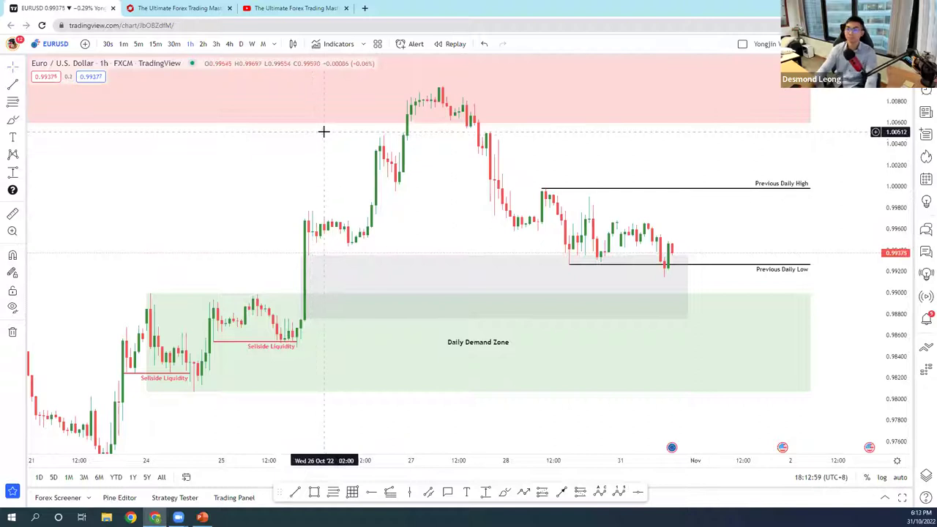
pyautogui.scroll(2, 822, 306)
pyautogui.scroll(-2, 821, 306)
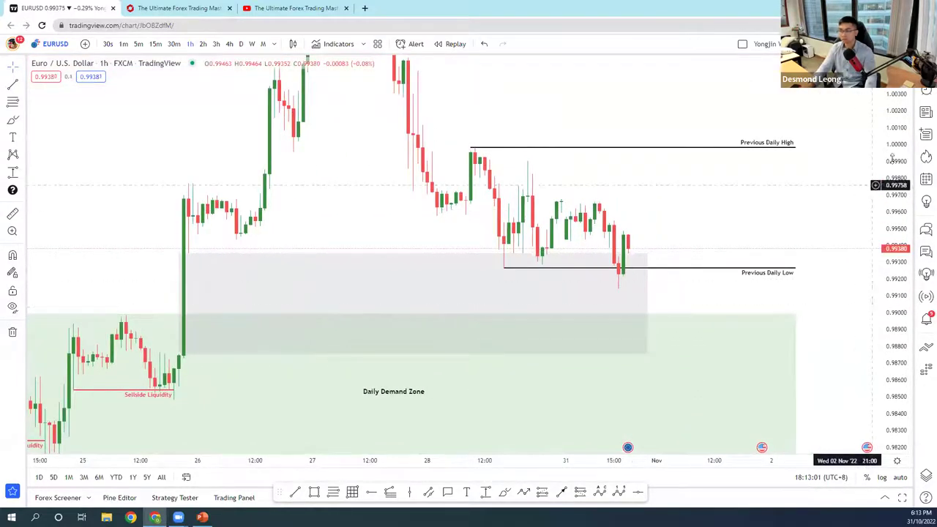
pyautogui.scroll(-2, 803, 243)
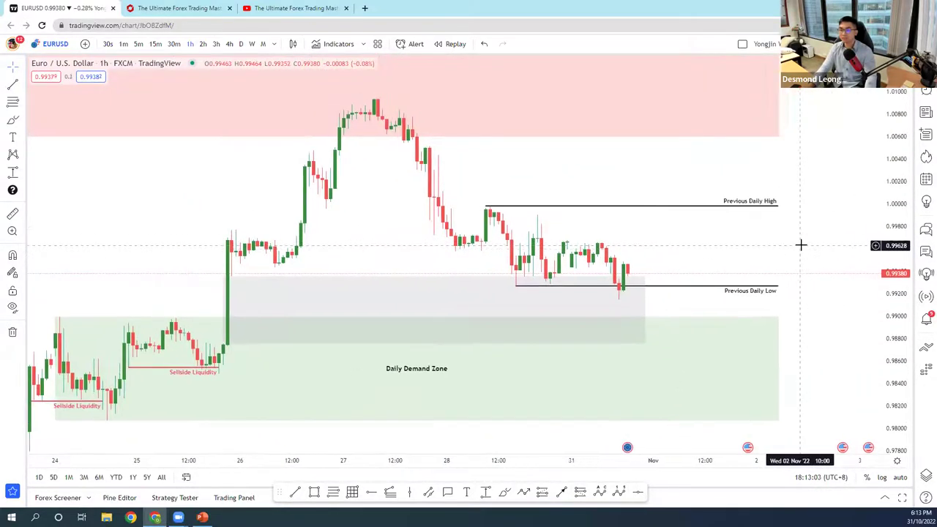
pyautogui.moveTo(829, 240); pyautogui.dragTo(825, 234)
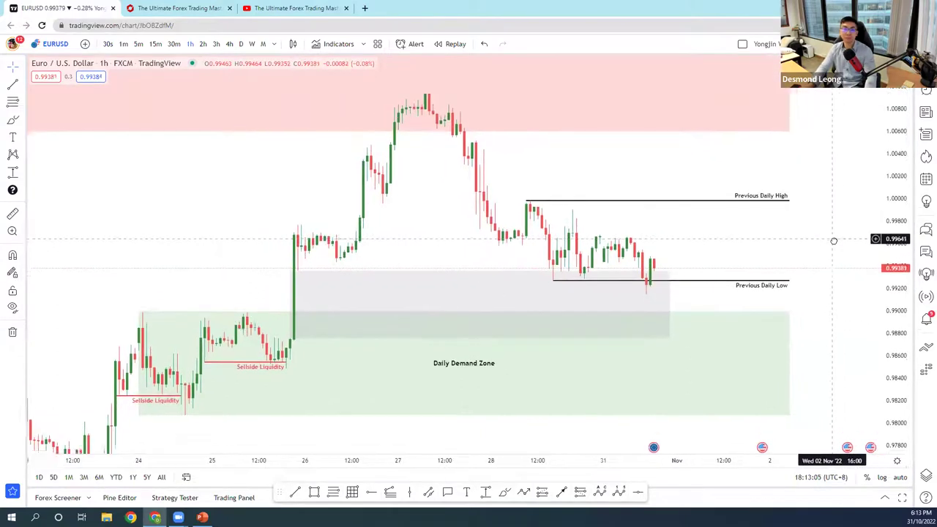
pyautogui.click(366, 8)
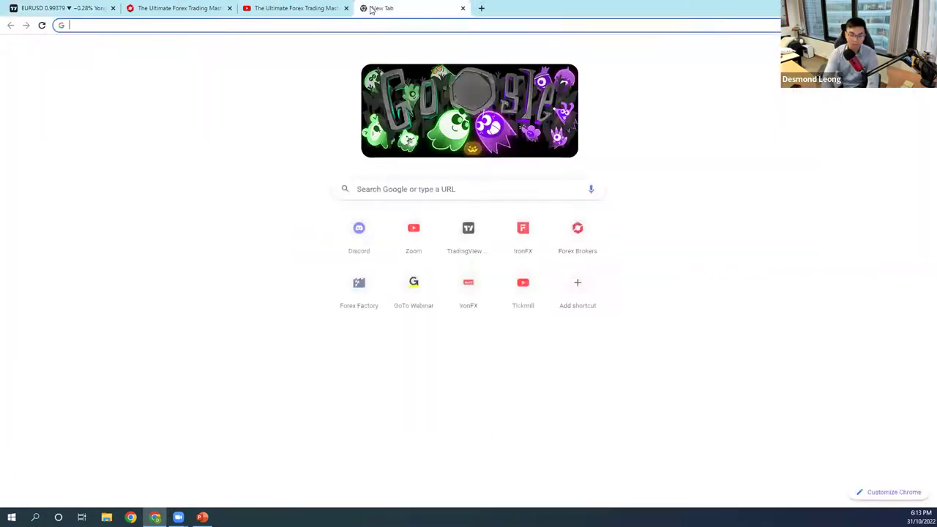
# - Load forexfactory.com, limit the calendar to EUR events, and go back to TradingView
pyautogui.write('forex')
pyautogui.press('Return')
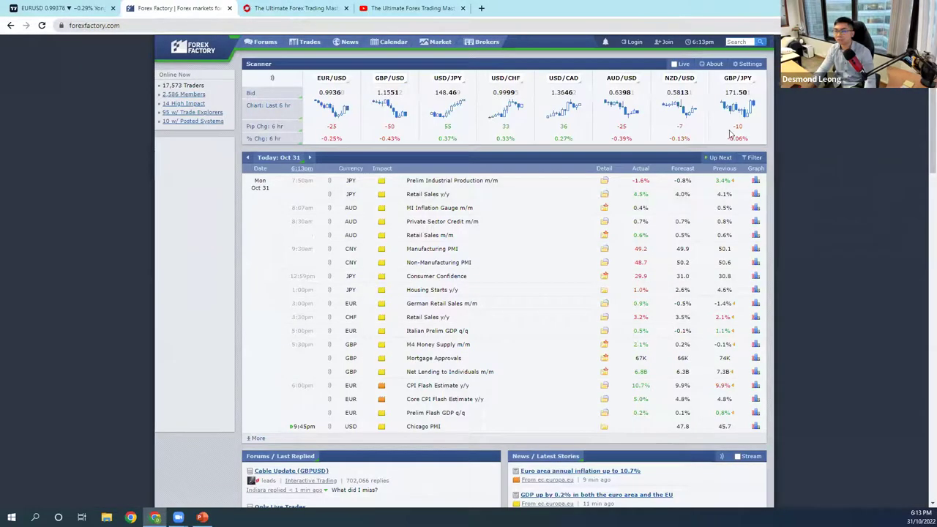
pyautogui.click(724, 176)
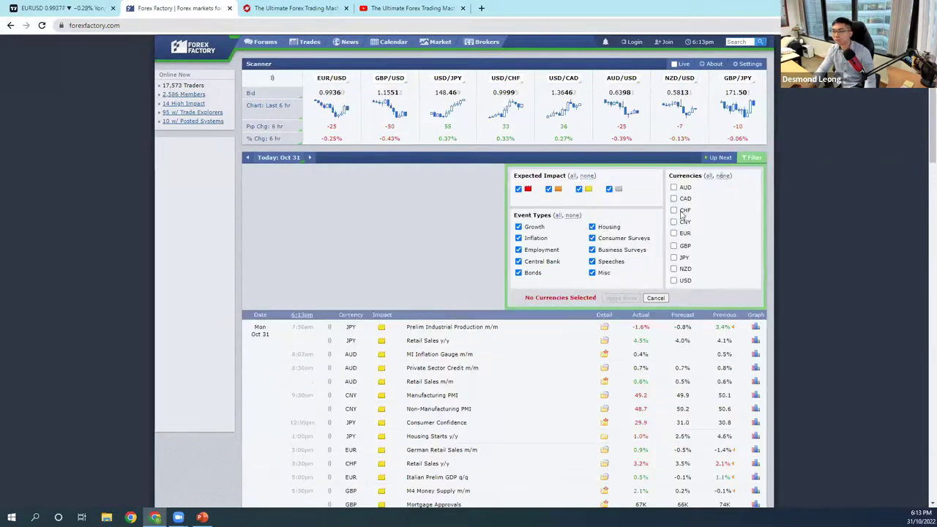
pyautogui.click(673, 234)
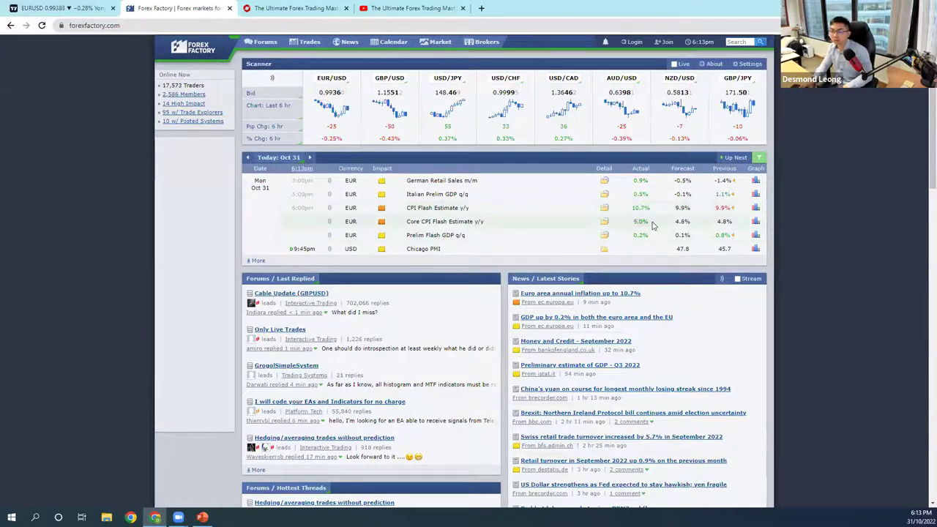
pyautogui.click(59, 8)
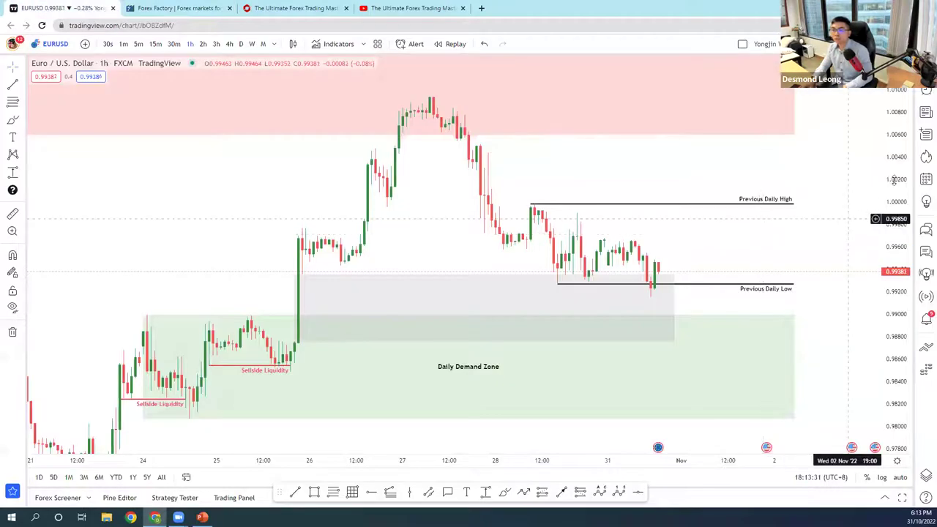
# - Draw a descending trend line from the Previous Daily High peak across the recent lower highs
pyautogui.scroll(-2, 816, 227)
pyautogui.click(13, 119)
pyautogui.moveTo(669, 266)
pyautogui.mouseDown()
pyautogui.moveTo(701, 170)
pyautogui.moveTo(706, 182)
pyautogui.mouseUp()
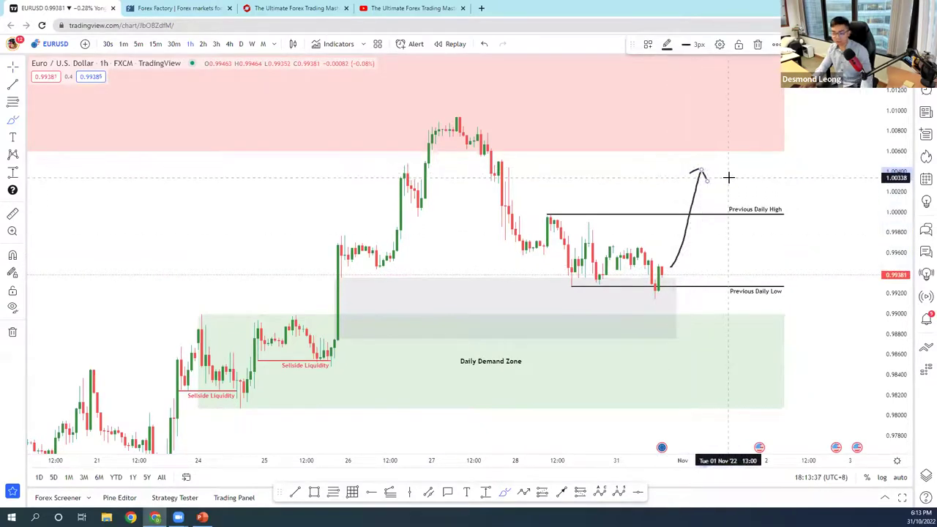
pyautogui.hotkey('ctrl', 'z')
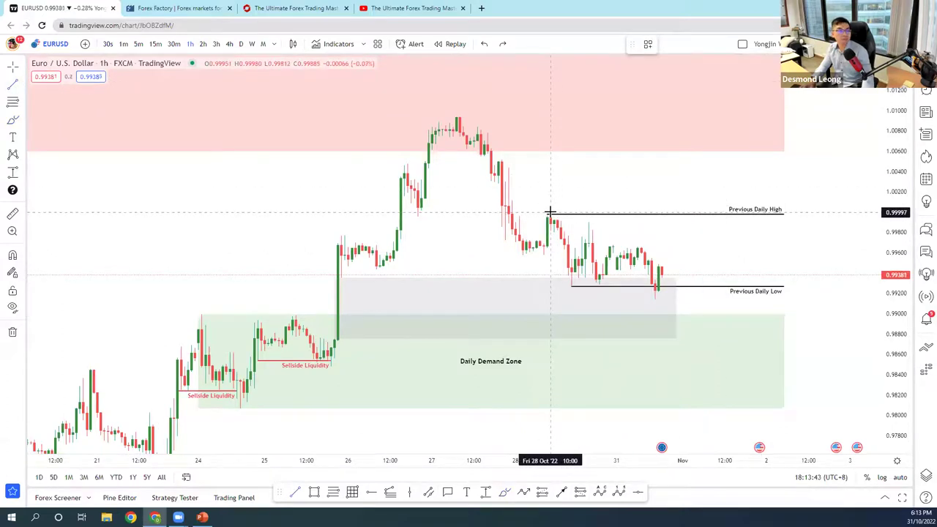
pyautogui.click(550, 213)
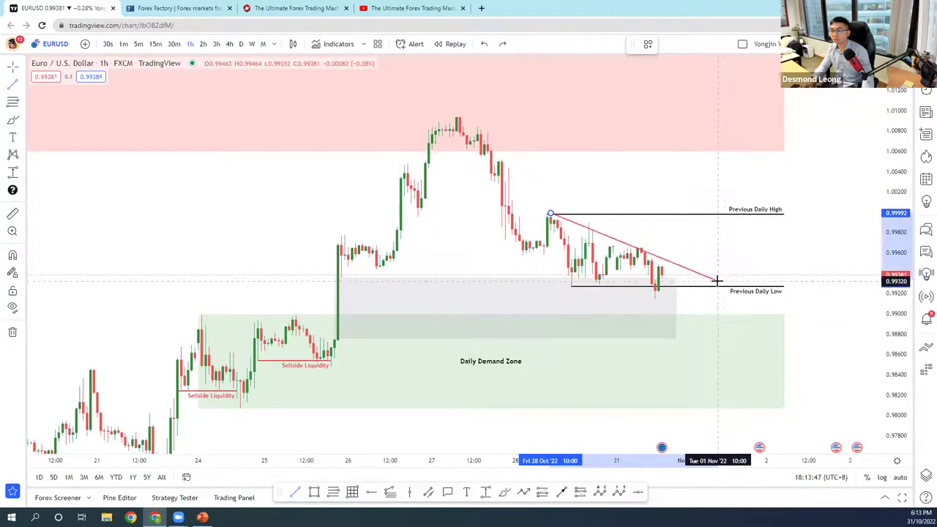
pyautogui.click(722, 257)
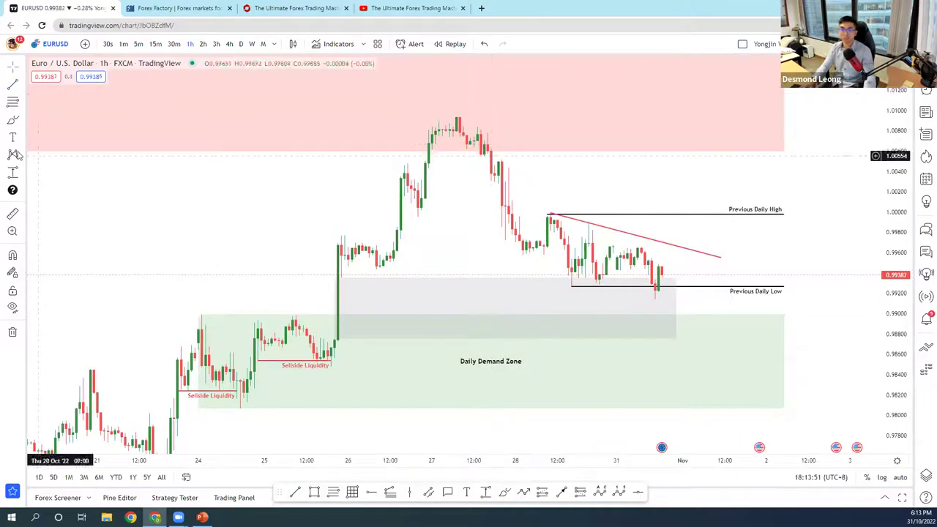
# - Sketch freehand marks around the Previous Daily High label and nearby candles, then undo the last one
pyautogui.moveTo(655, 262)
pyautogui.mouseDown()
pyautogui.moveTo(689, 206)
pyautogui.moveTo(697, 212)
pyautogui.mouseUp()
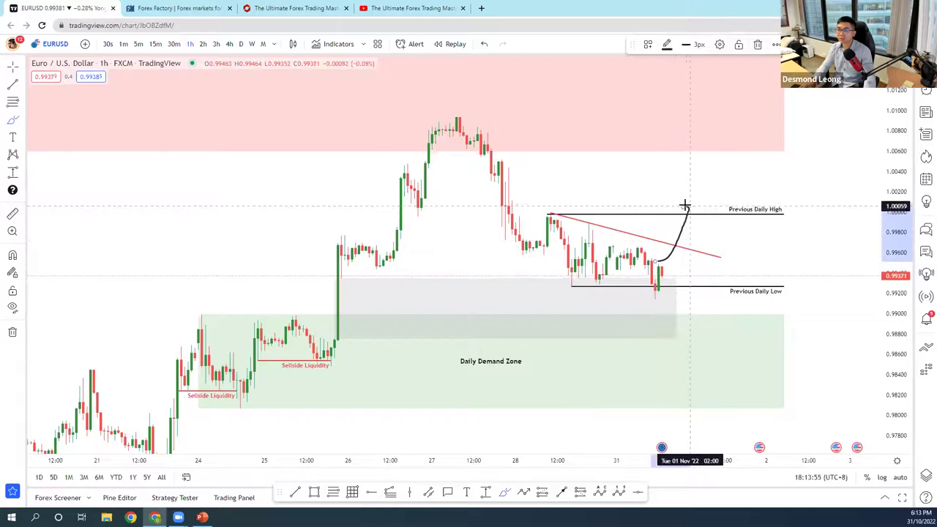
pyautogui.moveTo(752, 192)
pyautogui.mouseDown()
pyautogui.moveTo(732, 212)
pyautogui.moveTo(773, 193)
pyautogui.mouseUp()
pyautogui.moveTo(548, 210); pyautogui.dragTo(597, 220)
pyautogui.click(613, 236)
pyautogui.moveTo(648, 236); pyautogui.dragTo(650, 238)
pyautogui.hotkey('ctrl', 'z')
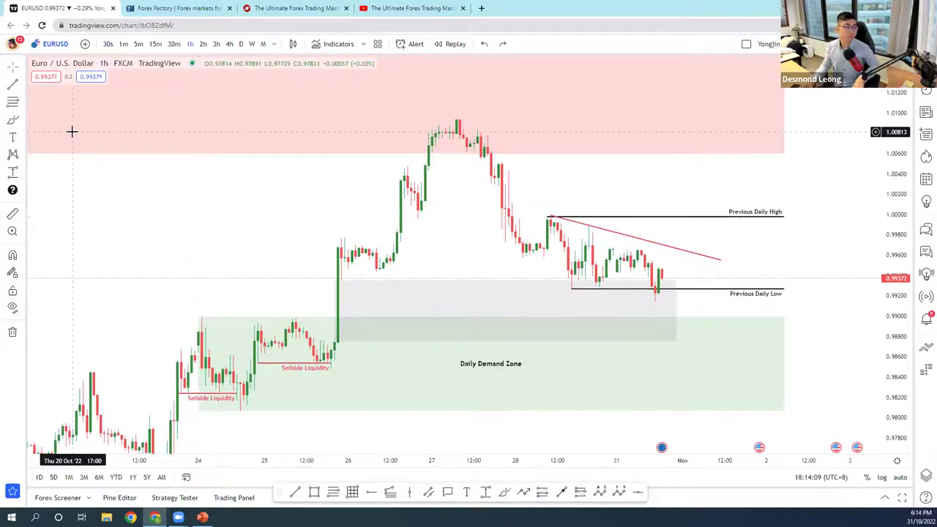
# - Delete the pink trend line and the grey zone rectangle above the Daily Demand Zone
pyautogui.click(717, 261)
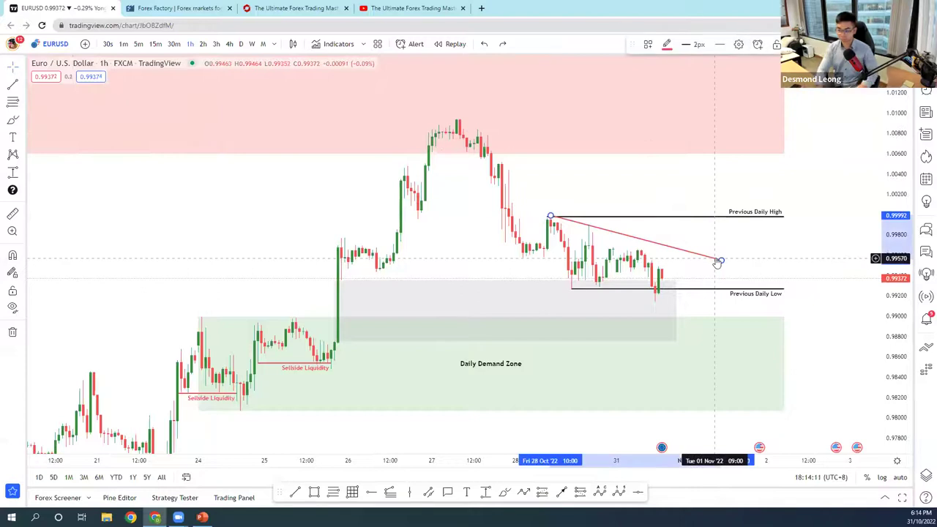
pyautogui.press('Delete')
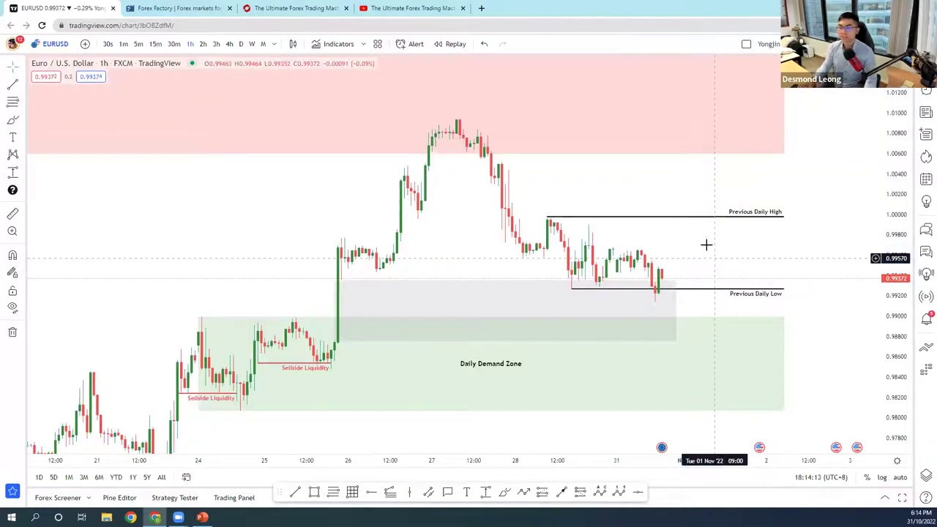
pyautogui.moveTo(877, 301); pyautogui.dragTo(878, 289)
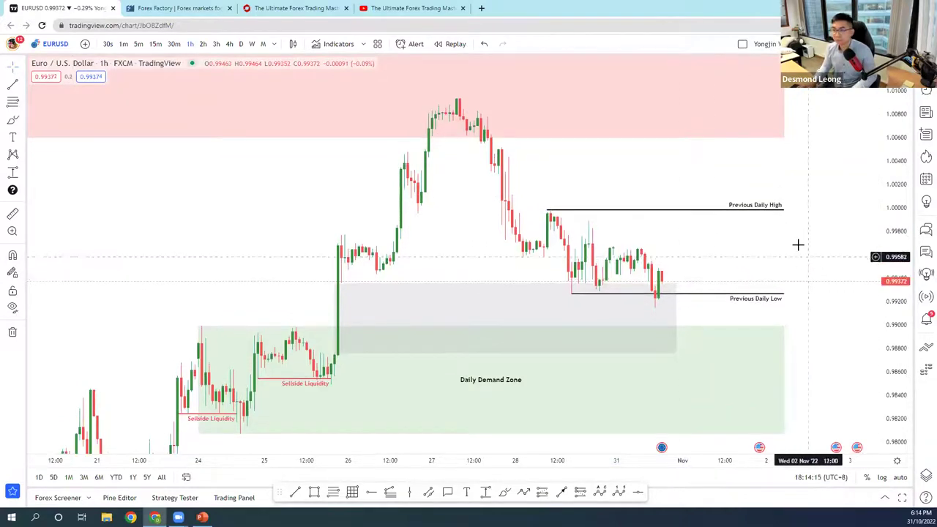
pyautogui.click(668, 311)
pyautogui.press('Delete')
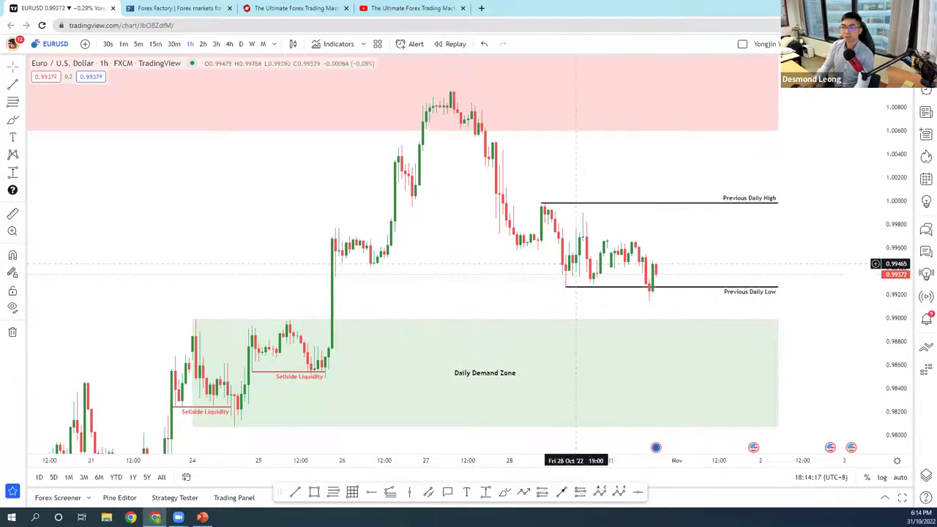
# - Circle the Daily Demand Zone with the brush, then undo the ellipse
pyautogui.click(14, 122)
pyautogui.moveTo(668, 322)
pyautogui.mouseDown()
pyautogui.moveTo(627, 434)
pyautogui.moveTo(613, 310)
pyautogui.moveTo(599, 310)
pyautogui.mouseUp()
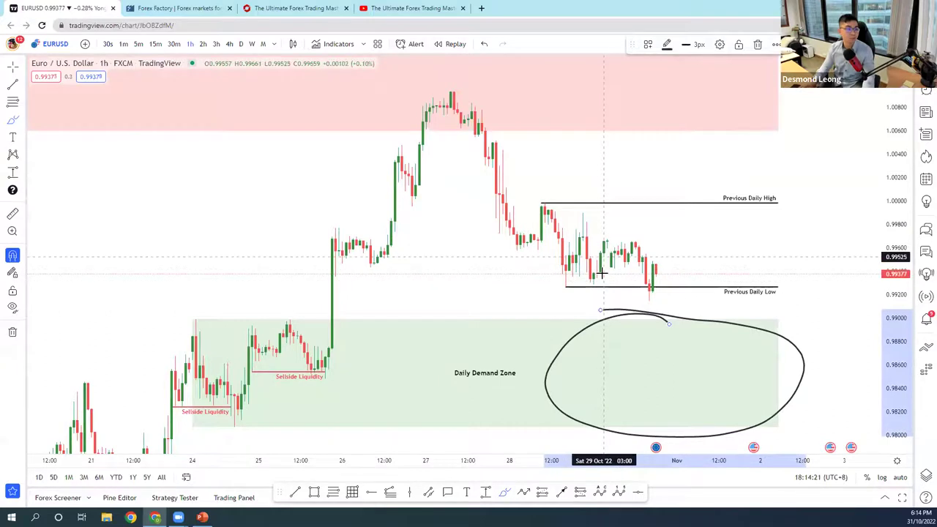
pyautogui.hotkey('ctrl', 'z')
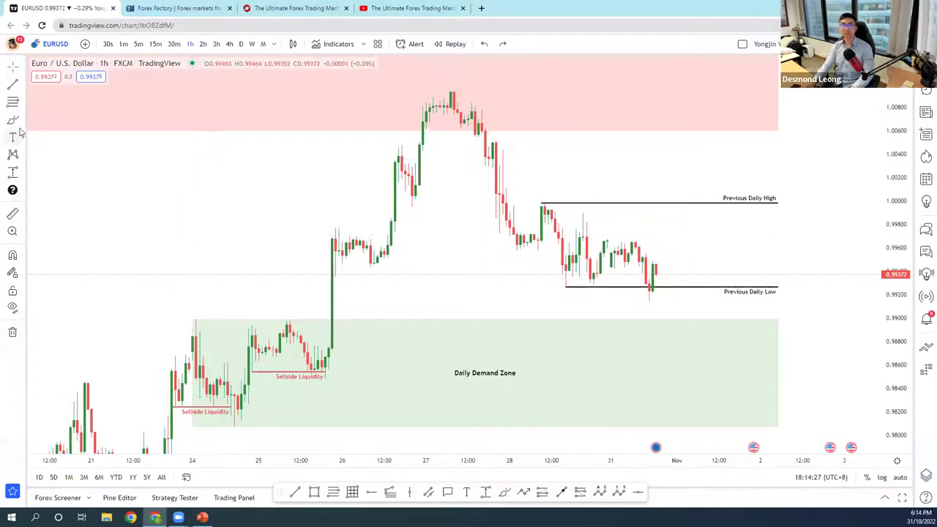
# - Browse the drawing toolbar's tool groups to reach the forecasting and measurement tools
pyautogui.click(23, 104)
pyautogui.click(22, 104)
pyautogui.click(22, 104)
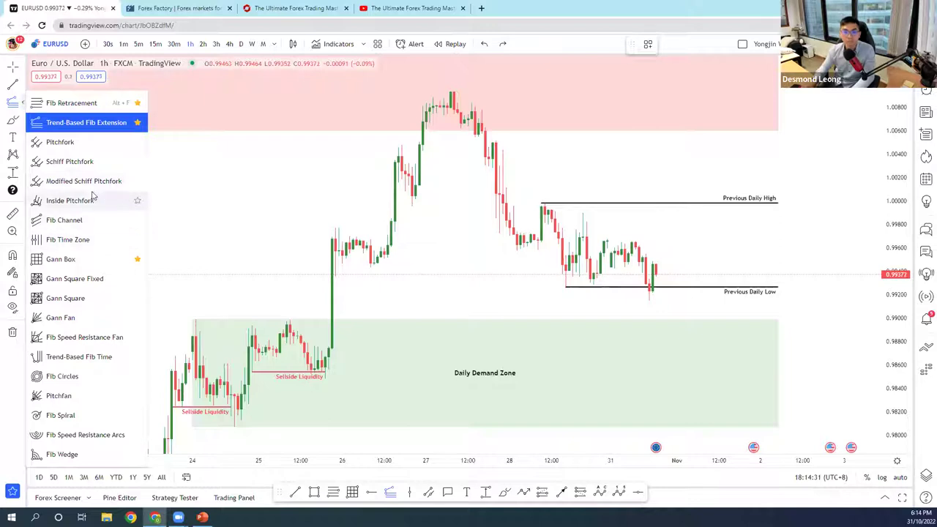
pyautogui.click(23, 85)
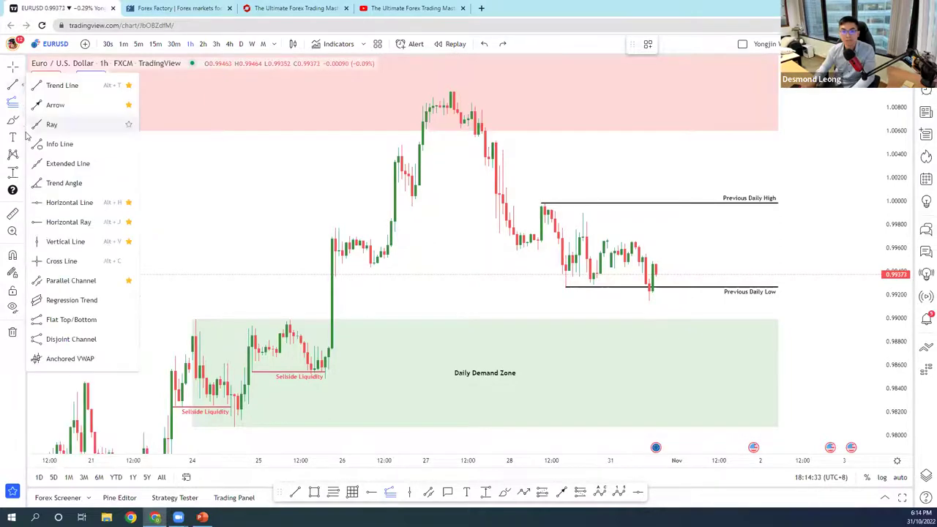
pyautogui.click(23, 121)
pyautogui.click(23, 142)
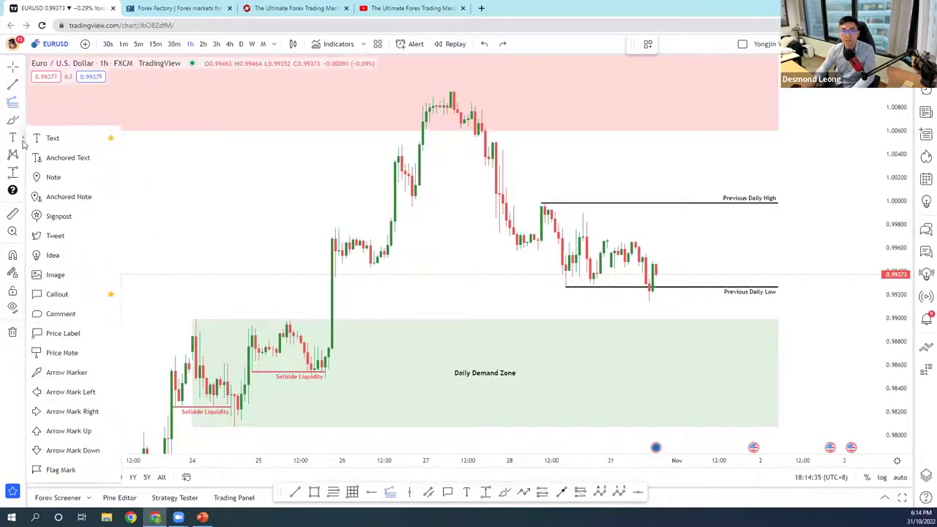
pyautogui.click(23, 155)
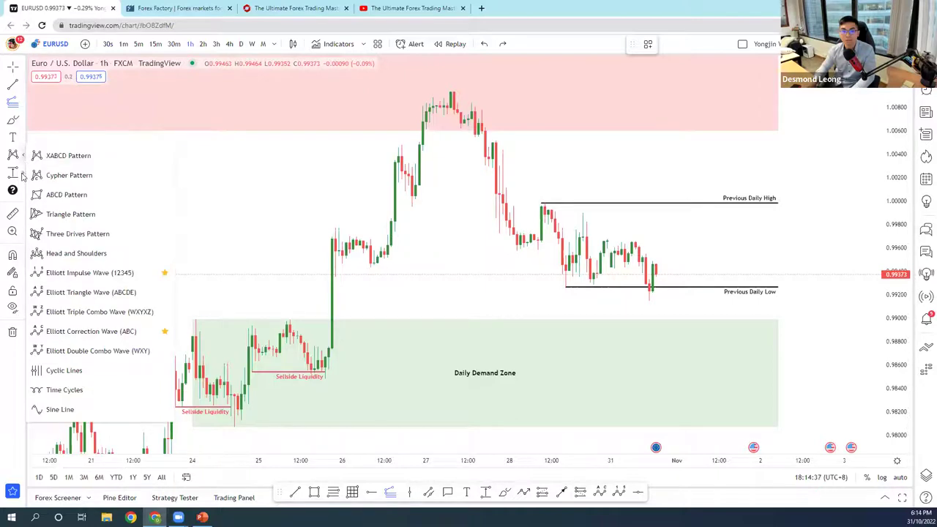
pyautogui.click(22, 173)
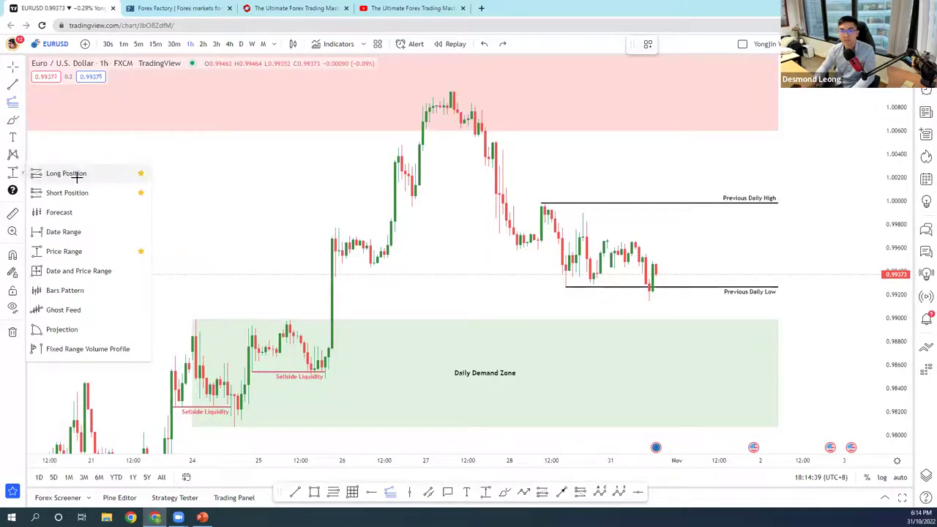
# - Place a Long Position at the latest candle with its stop at the Previous Daily High
pyautogui.click(77, 174)
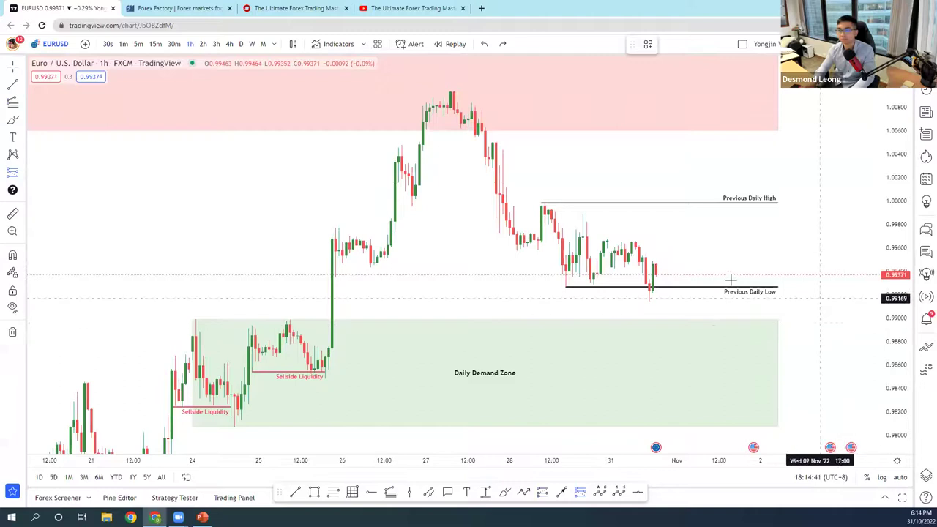
pyautogui.click(656, 274)
pyautogui.moveTo(656, 182); pyautogui.dragTo(676, 202)
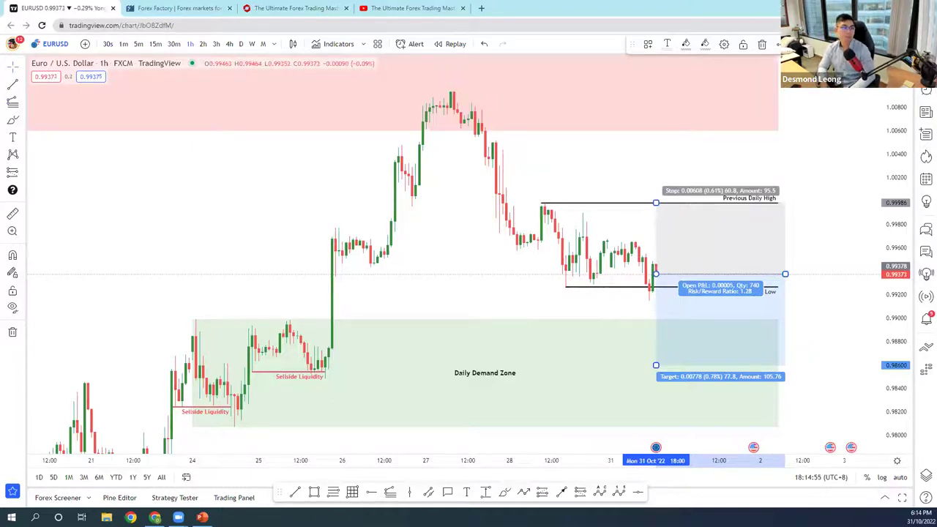
pyautogui.click(13, 120)
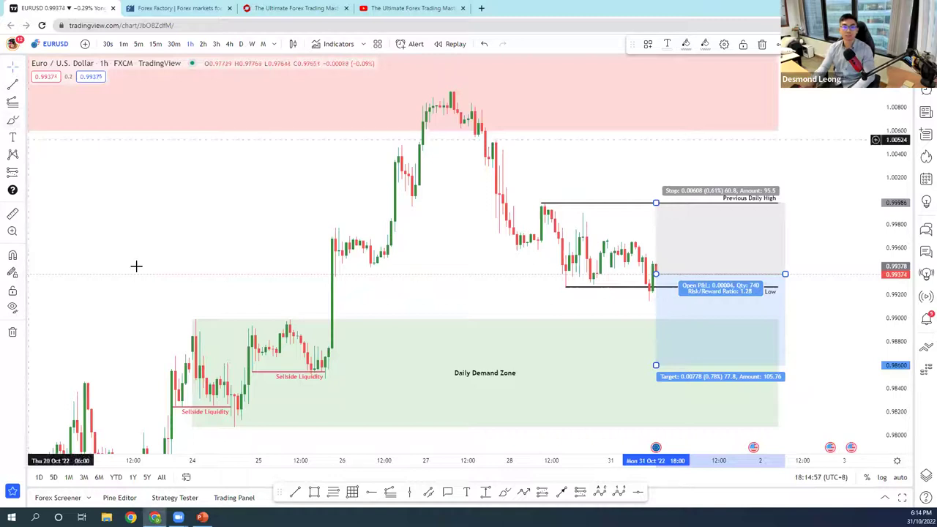
pyautogui.moveTo(127, 244)
pyautogui.mouseDown()
pyautogui.moveTo(134, 203)
pyautogui.moveTo(169, 200)
pyautogui.moveTo(174, 219)
pyautogui.moveTo(207, 215)
pyautogui.moveTo(210, 251)
pyautogui.mouseUp()
pyautogui.moveTo(105, 169); pyautogui.dragTo(257, 172)
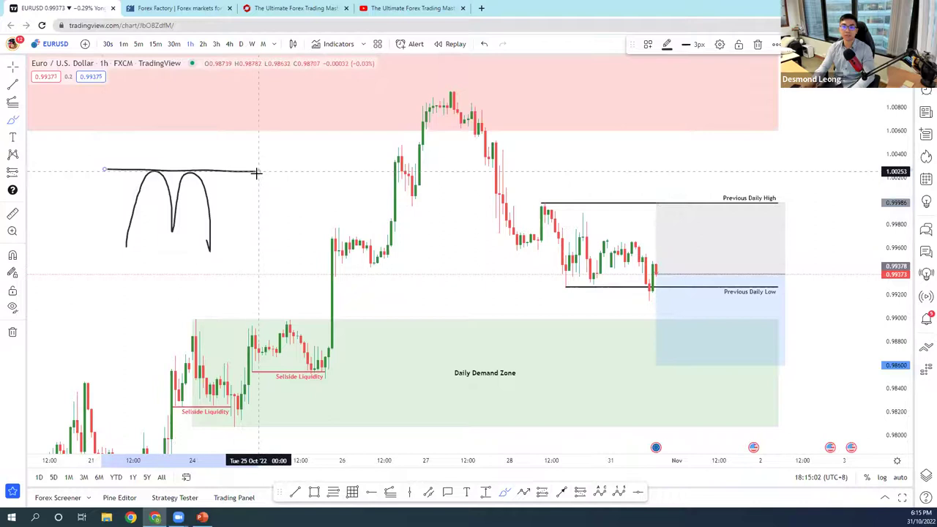
pyautogui.click(209, 249)
pyautogui.moveTo(217, 247)
pyautogui.mouseDown()
pyautogui.moveTo(260, 231)
pyautogui.moveTo(293, 134)
pyautogui.mouseUp()
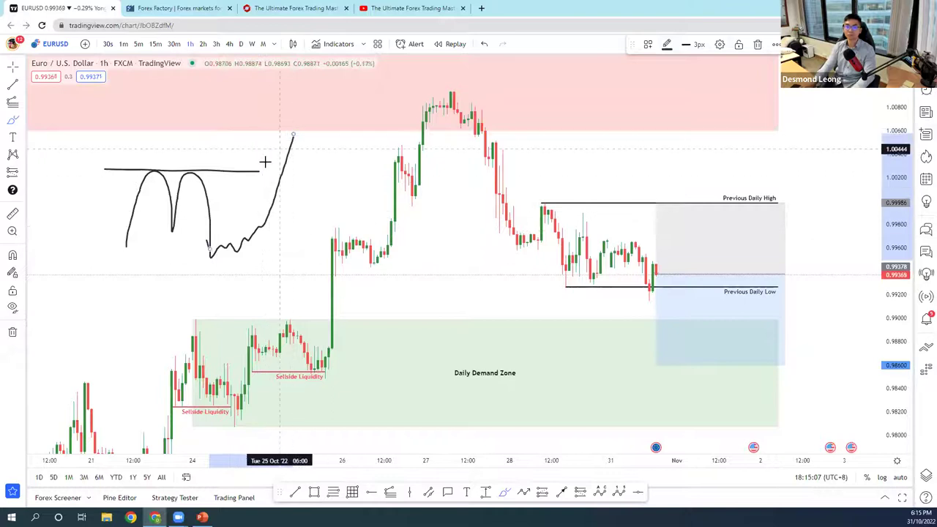
pyautogui.moveTo(150, 175)
pyautogui.mouseDown()
pyautogui.moveTo(147, 163)
pyautogui.moveTo(180, 155)
pyautogui.moveTo(196, 187)
pyautogui.moveTo(217, 165)
pyautogui.moveTo(188, 158)
pyautogui.mouseUp()
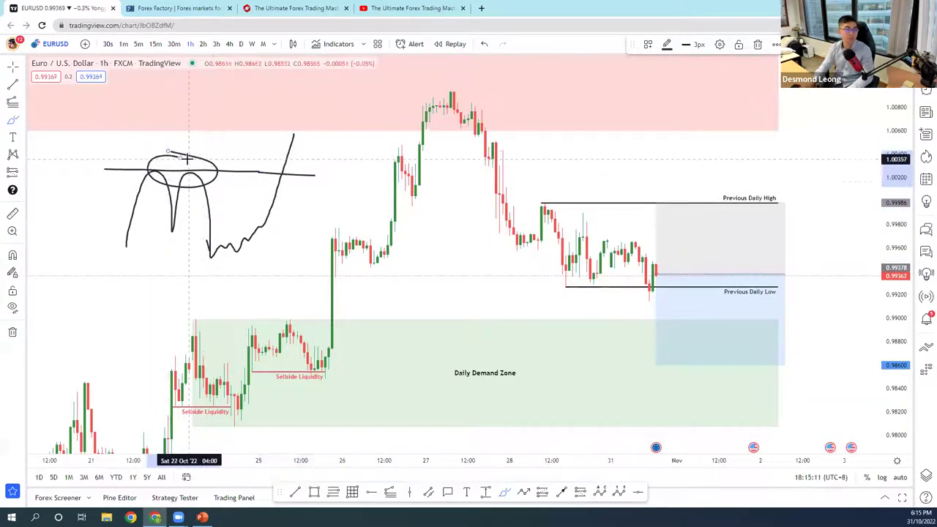
pyautogui.moveTo(66, 256)
pyautogui.mouseDown()
pyautogui.moveTo(72, 316)
pyautogui.moveTo(112, 251)
pyautogui.mouseUp()
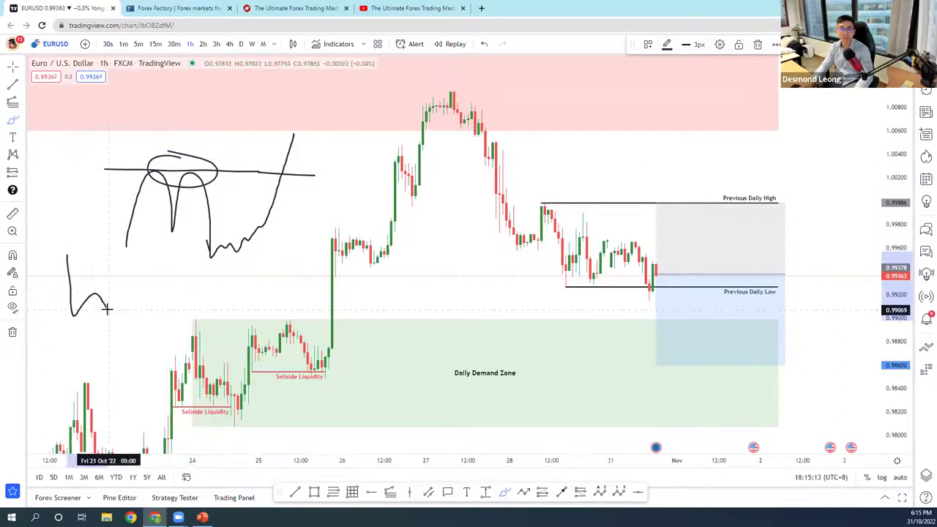
pyautogui.moveTo(48, 316); pyautogui.dragTo(179, 308)
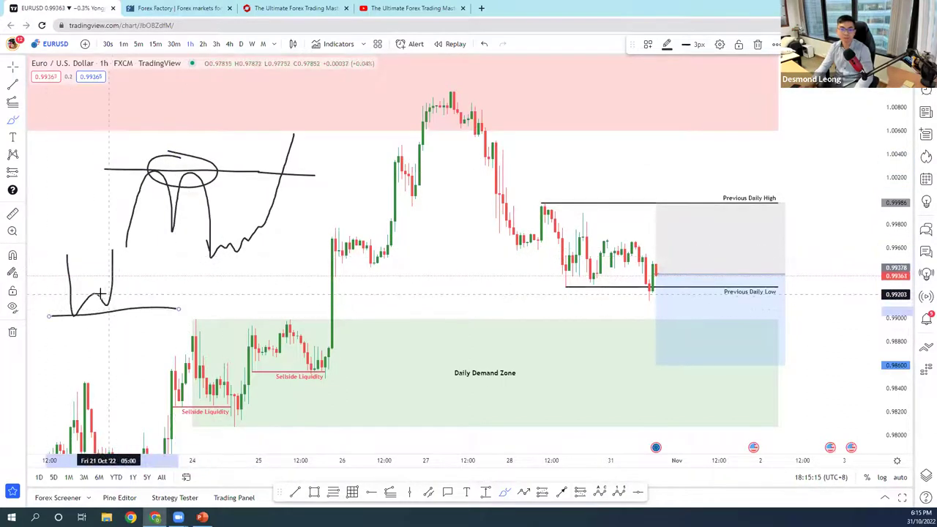
pyautogui.moveTo(114, 251)
pyautogui.mouseDown()
pyautogui.moveTo(149, 263)
pyautogui.moveTo(182, 317)
pyautogui.mouseUp()
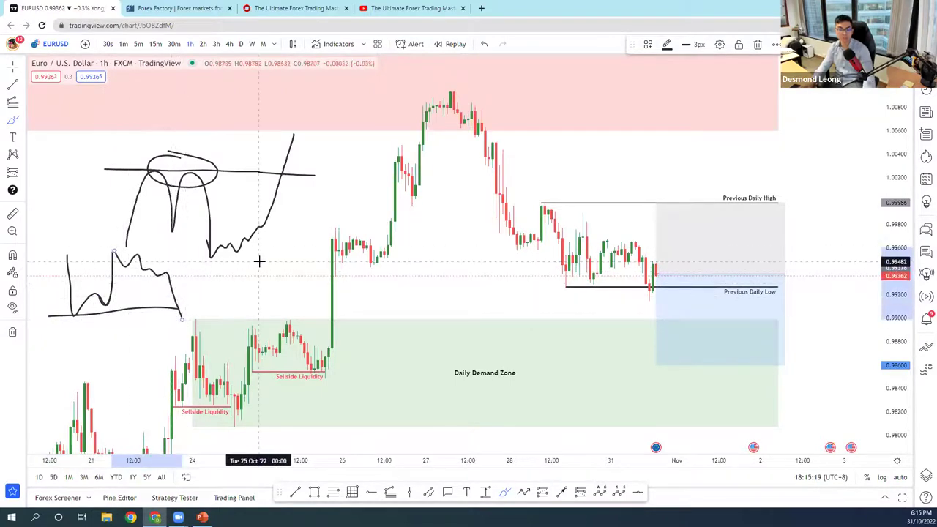
pyautogui.hotkey('ctrl', 'z')
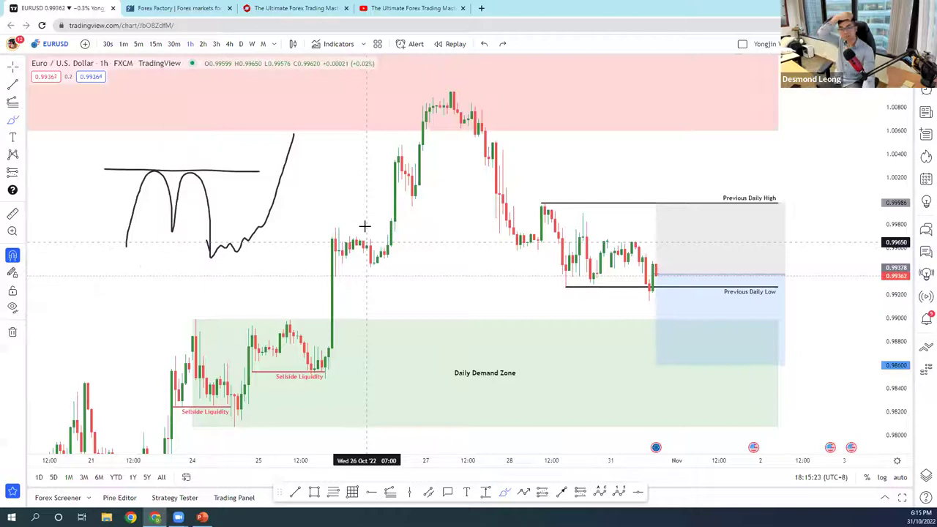
pyautogui.hotkey('ctrl', 'z')
pyautogui.hotkey('ctrl', 'z')
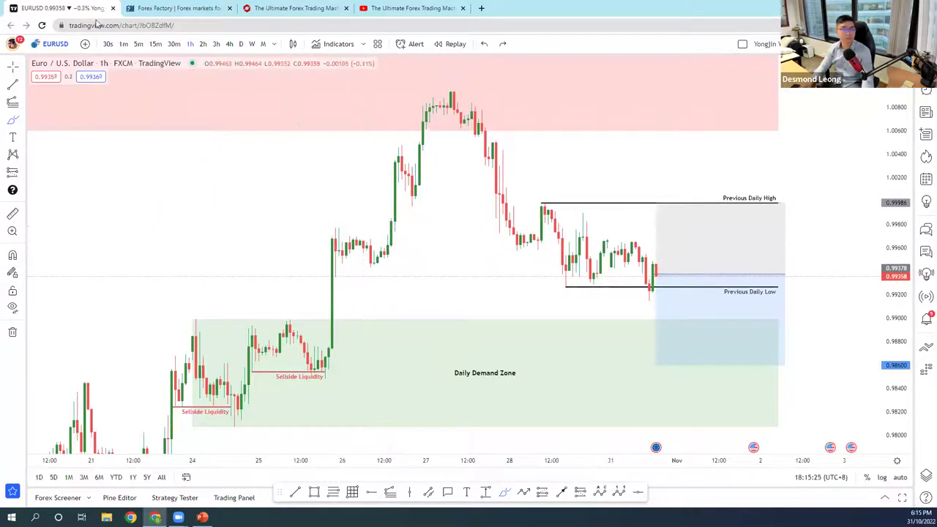
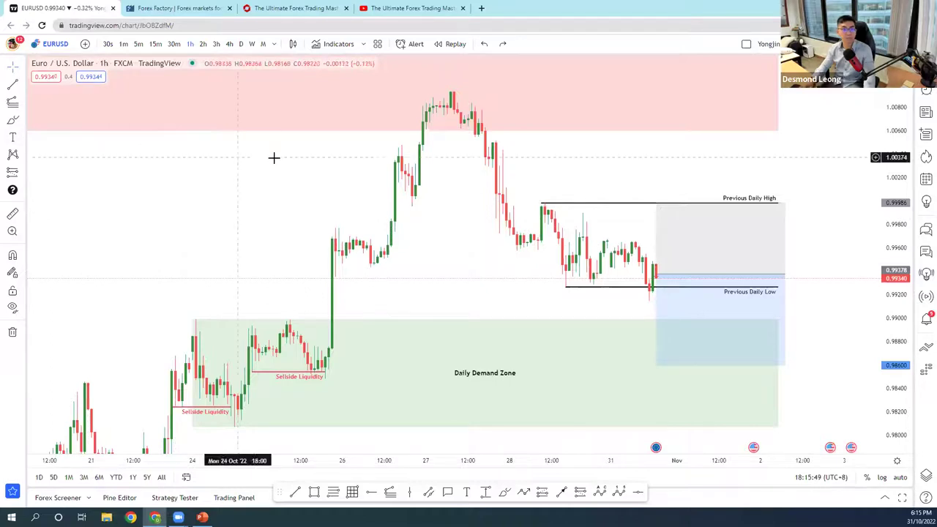
# - Sketch five freehand brush strokes on the chart, then select and delete them all
pyautogui.click(13, 119)
pyautogui.moveTo(37, 224)
pyautogui.mouseDown()
pyautogui.moveTo(84, 242)
pyautogui.moveTo(136, 227)
pyautogui.moveTo(203, 260)
pyautogui.mouseUp()
pyautogui.moveTo(44, 198); pyautogui.dragTo(279, 212)
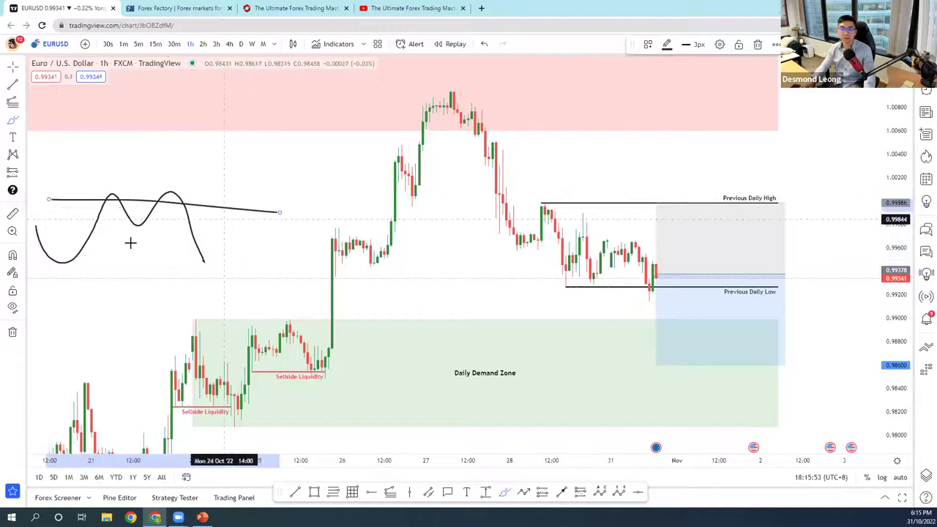
pyautogui.moveTo(34, 247); pyautogui.dragTo(286, 258)
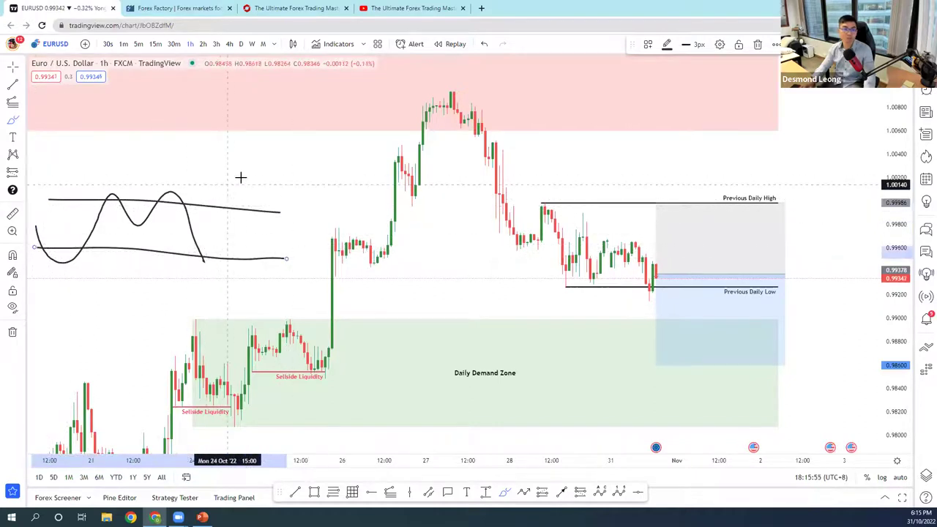
pyautogui.moveTo(242, 178); pyautogui.dragTo(133, 279)
pyautogui.moveTo(125, 162); pyautogui.dragTo(215, 291)
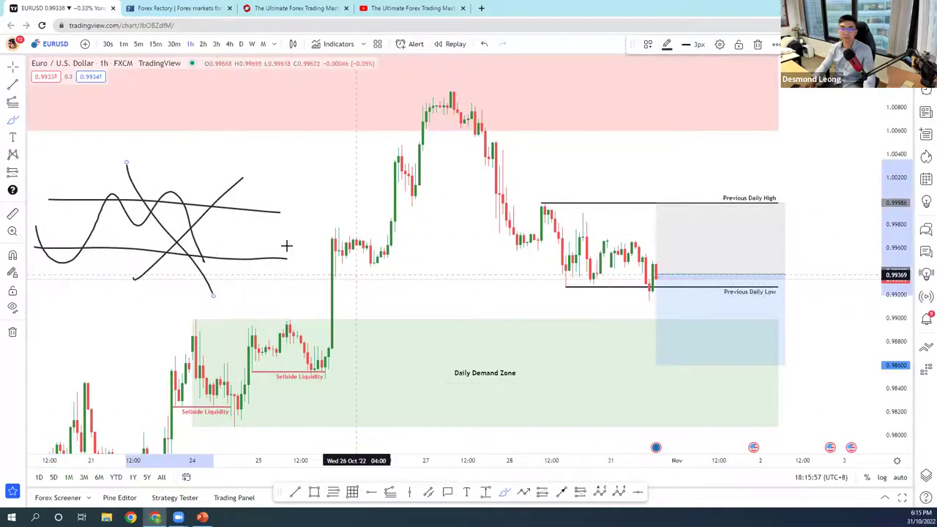
pyautogui.click(14, 67)
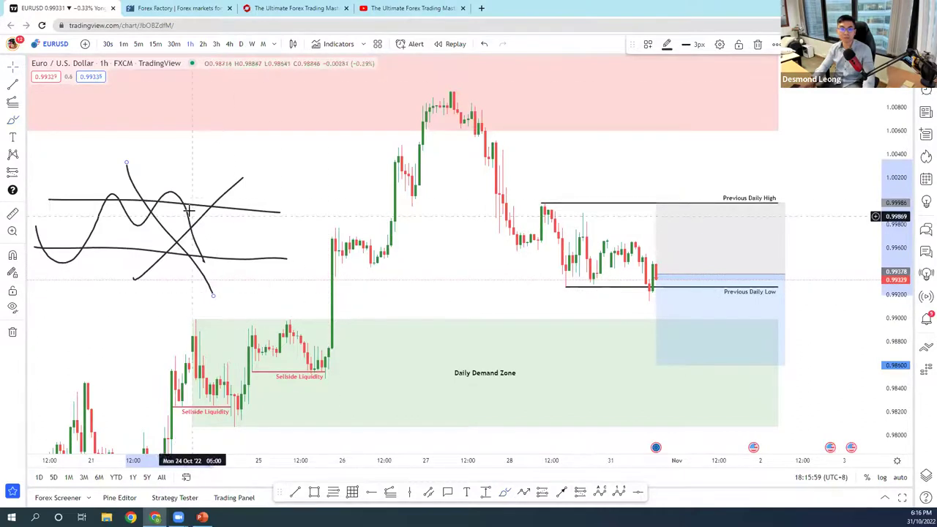
pyautogui.moveTo(284, 159); pyautogui.dragTo(67, 291)
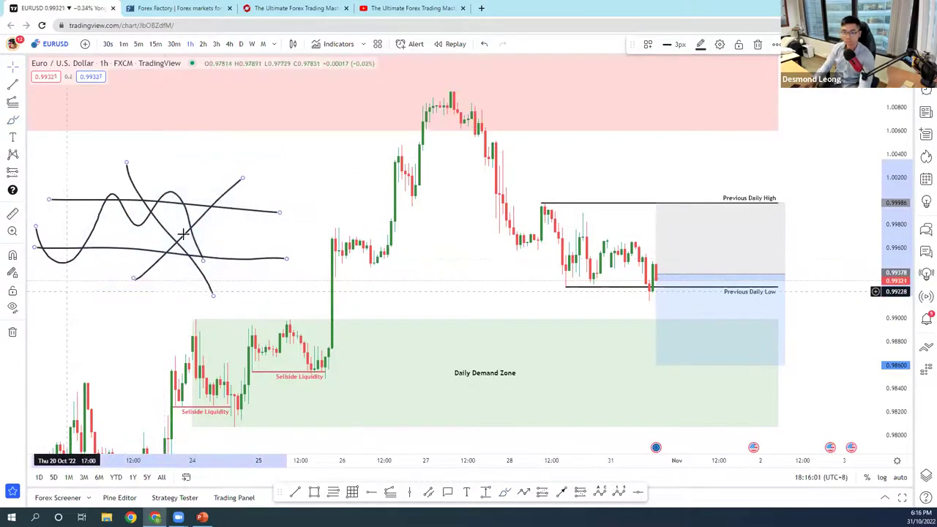
pyautogui.press('Delete')
pyautogui.moveTo(293, 205); pyautogui.dragTo(212, 171)
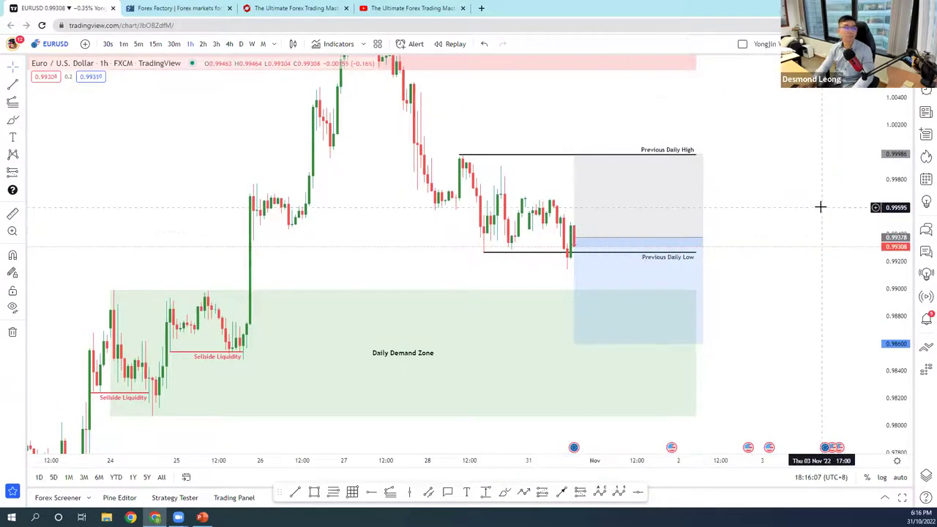
# - Raise the long target to about 0.98752 and draw a rectangle across the upper Daily Demand Zone
pyautogui.moveTo(572, 344); pyautogui.dragTo(578, 322)
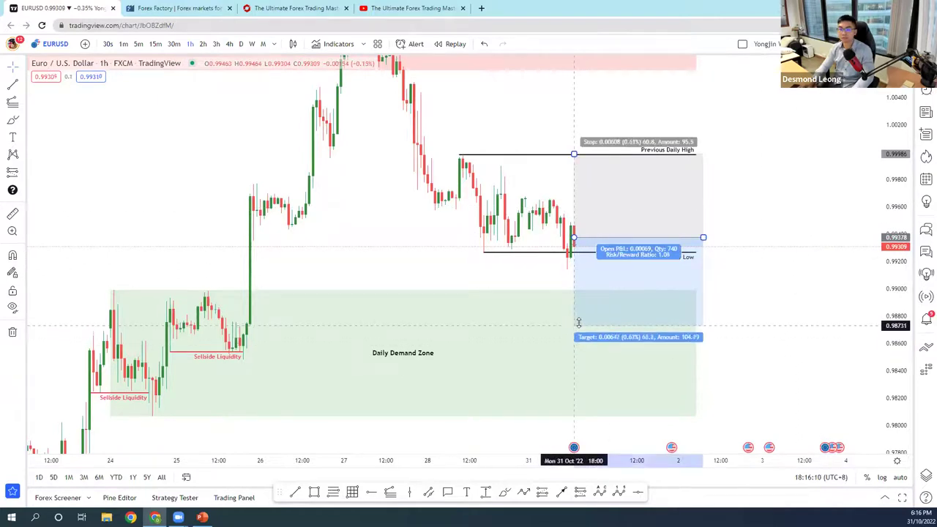
pyautogui.click(110, 290)
pyautogui.click(326, 241)
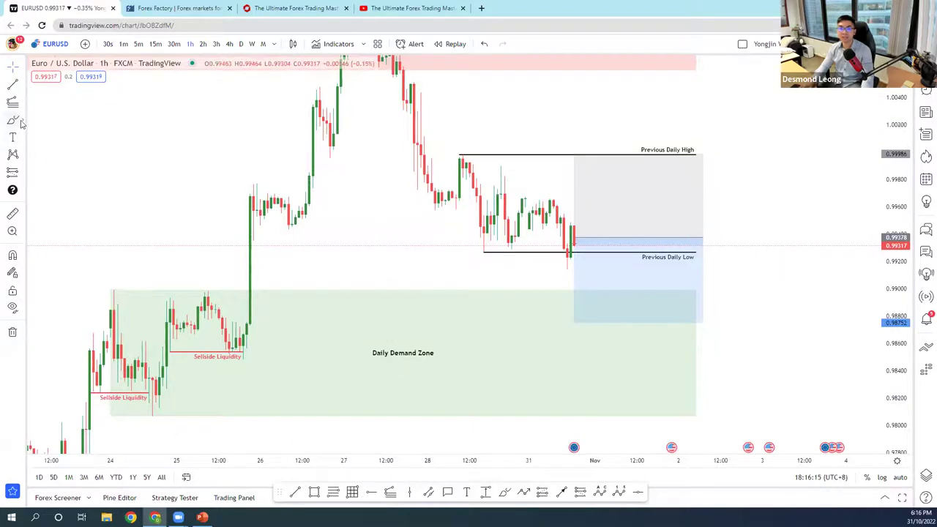
pyautogui.click(21, 123)
pyautogui.click(74, 160)
pyautogui.click(246, 322)
pyautogui.click(650, 348)
pyautogui.moveTo(656, 333); pyautogui.dragTo(692, 335)
# - Label the new rectangle 'Refined 1hr Demand Zone' and align the long position's right edge with it
pyautogui.doubleClick(692, 335)
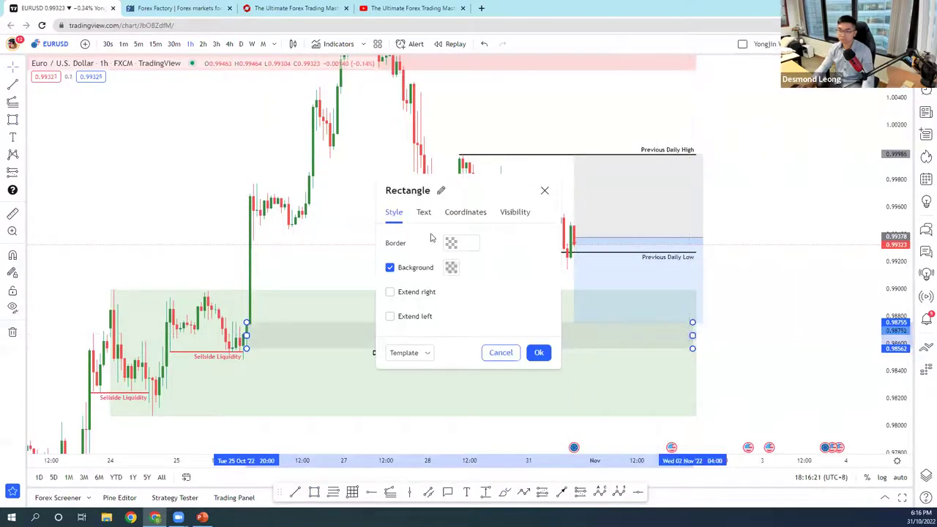
pyautogui.click(424, 211)
pyautogui.write('Refined')
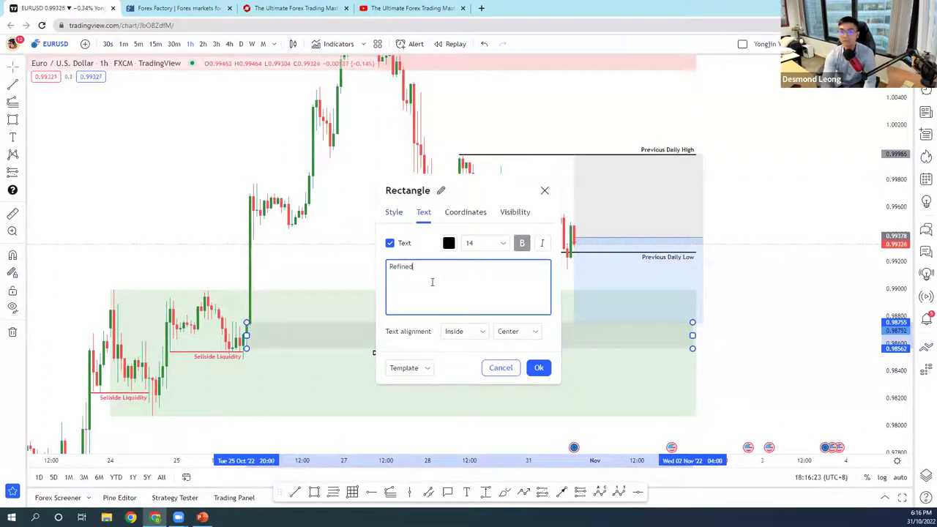
pyautogui.write(' 1hr Demand Zone')
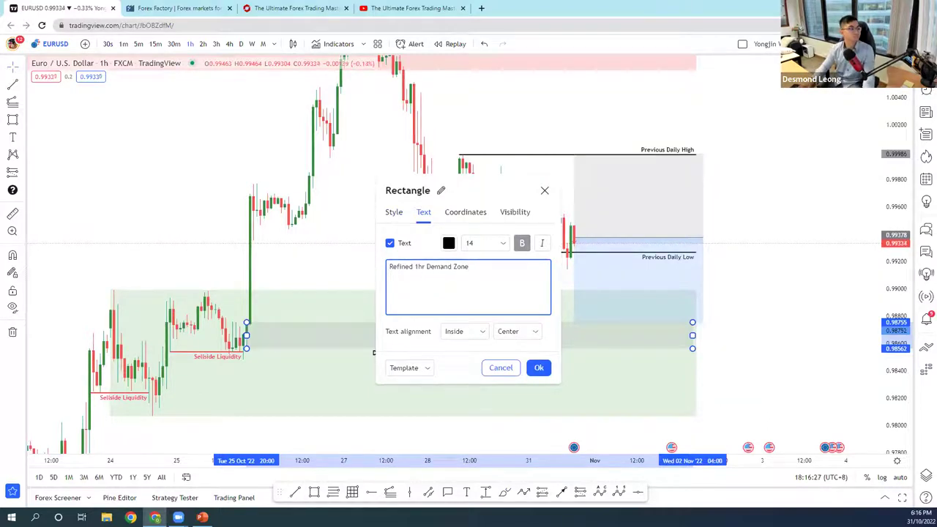
pyautogui.click(533, 344)
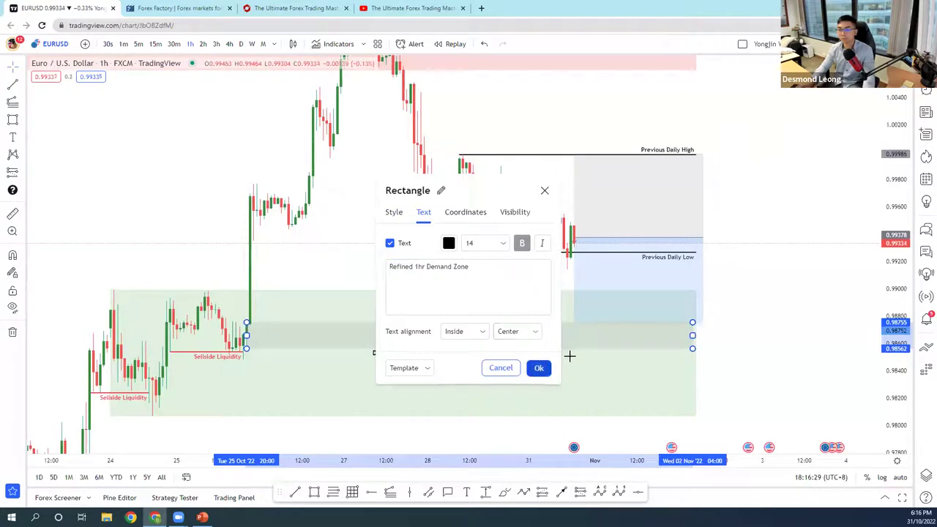
pyautogui.click(569, 356)
pyautogui.moveTo(701, 229); pyautogui.dragTo(694, 236)
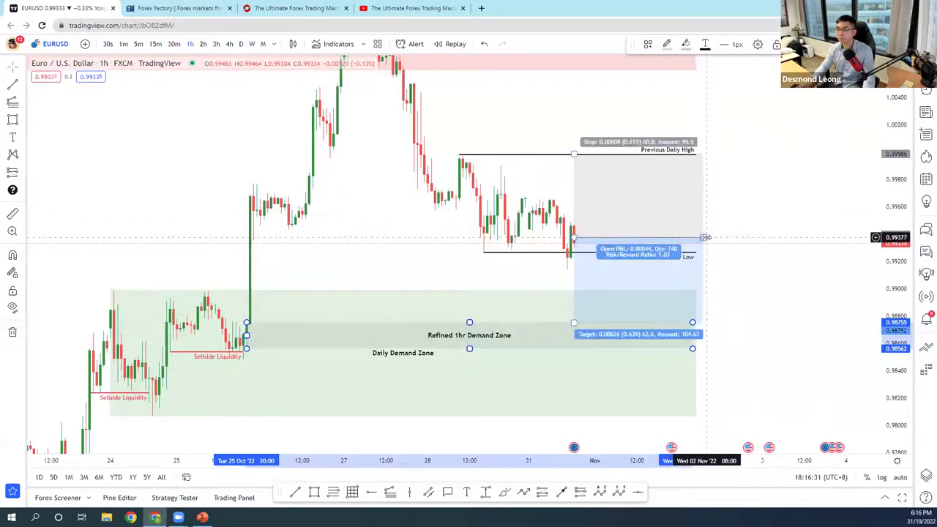
# - Lower the long position's stop below the Previous Daily High, undoing a stray freehand circle
pyautogui.moveTo(574, 153); pyautogui.dragTo(575, 181)
pyautogui.click(550, 166)
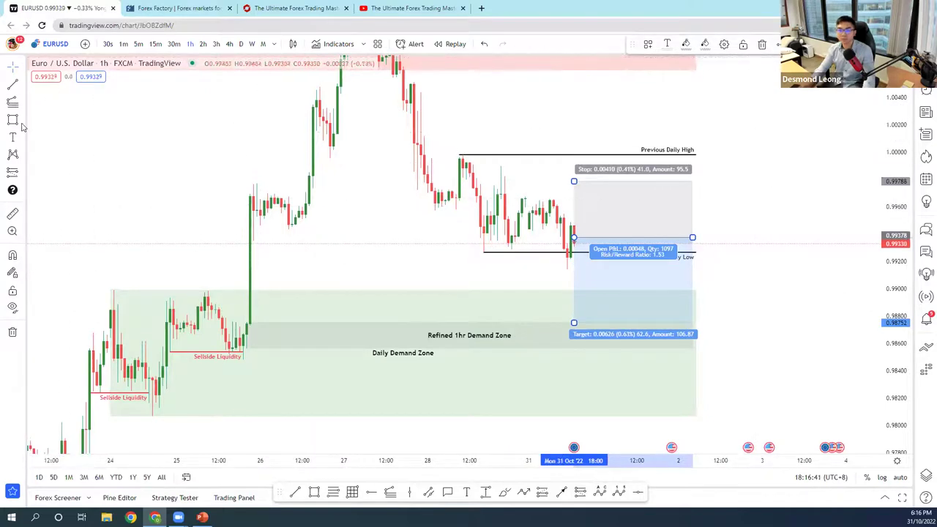
pyautogui.click(506, 493)
pyautogui.moveTo(526, 186)
pyautogui.mouseDown()
pyautogui.moveTo(507, 199)
pyautogui.moveTo(651, 199)
pyautogui.mouseUp()
pyautogui.hotkey('ctrl', 'z')
# - Fine-tune the long position's stop to about 0.99902 and delete the leftover freehand line
pyautogui.click(21, 68)
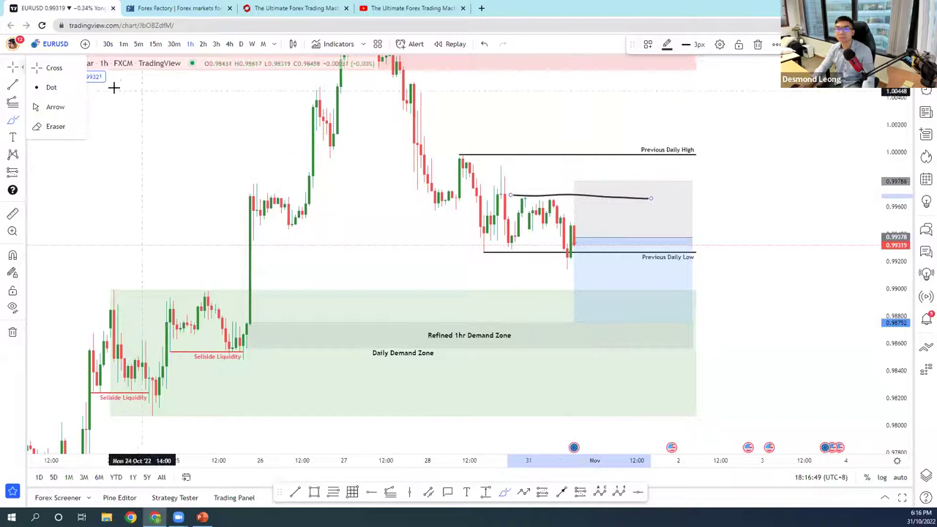
pyautogui.click(573, 317)
pyautogui.moveTo(575, 180); pyautogui.dragTo(574, 165)
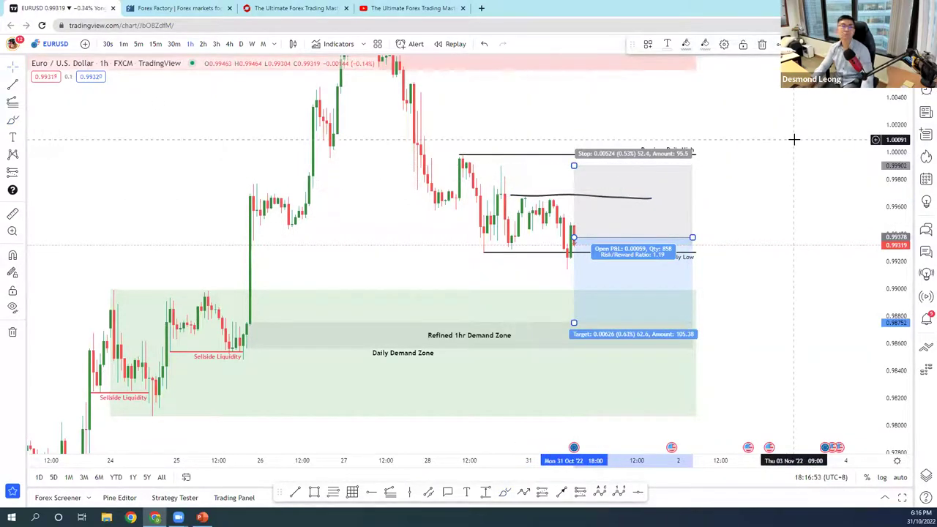
pyautogui.click(564, 197)
pyautogui.press('Delete')
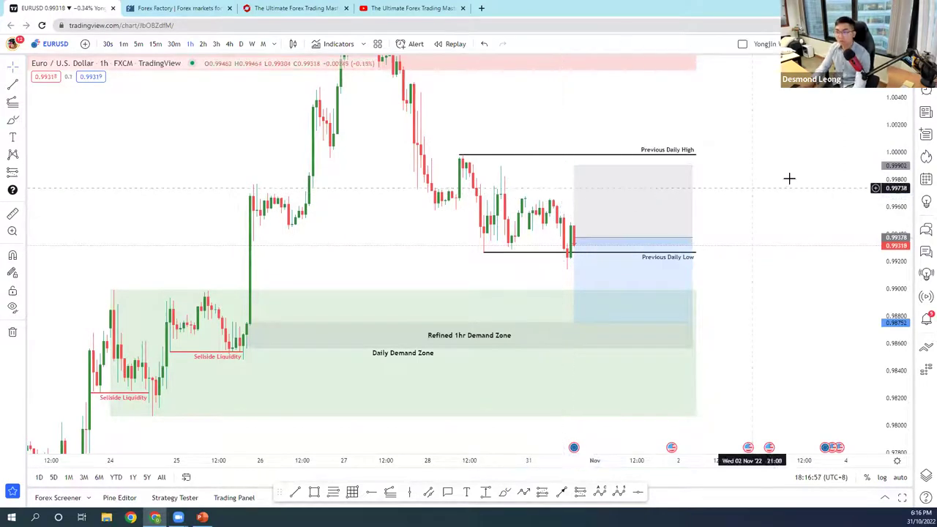
pyautogui.click(575, 174)
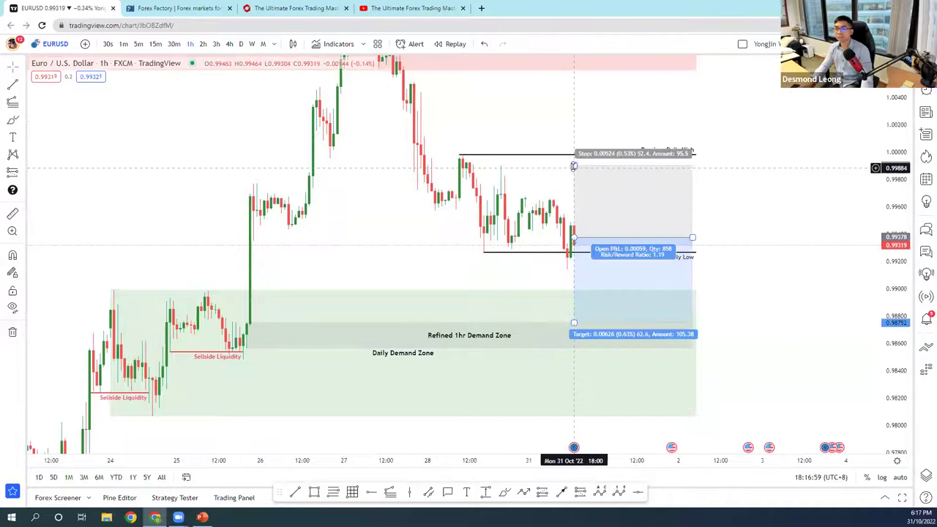
pyautogui.click(789, 153)
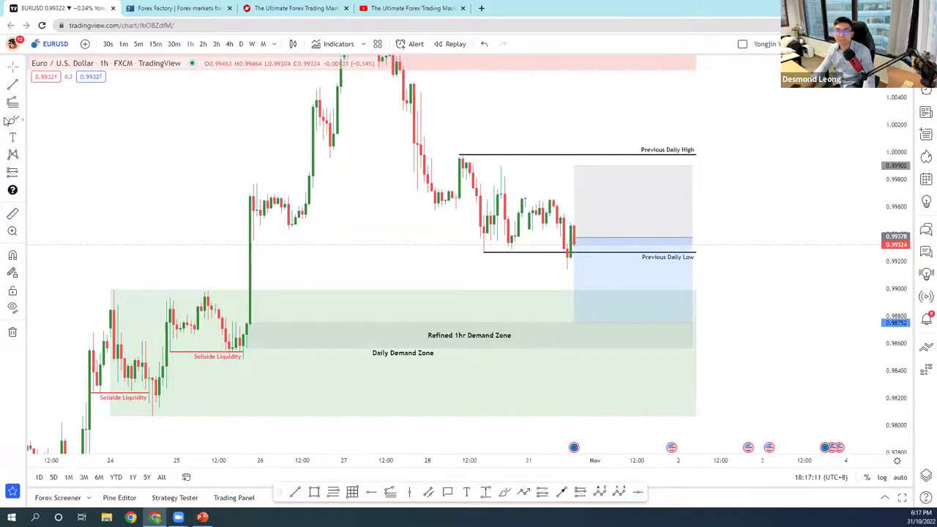
pyautogui.click(23, 84)
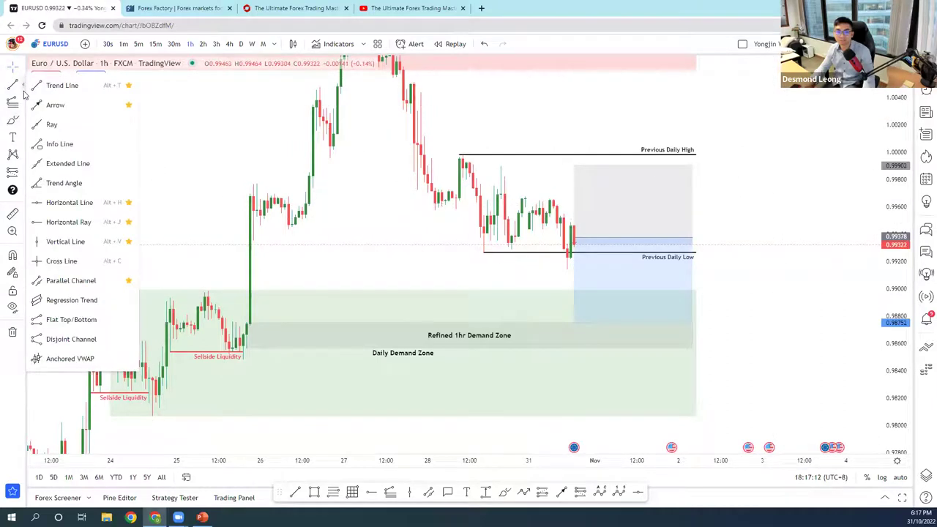
# - Place a horizontal line at 0.99552 and sketch an upward move from the latest candles
pyautogui.click(72, 203)
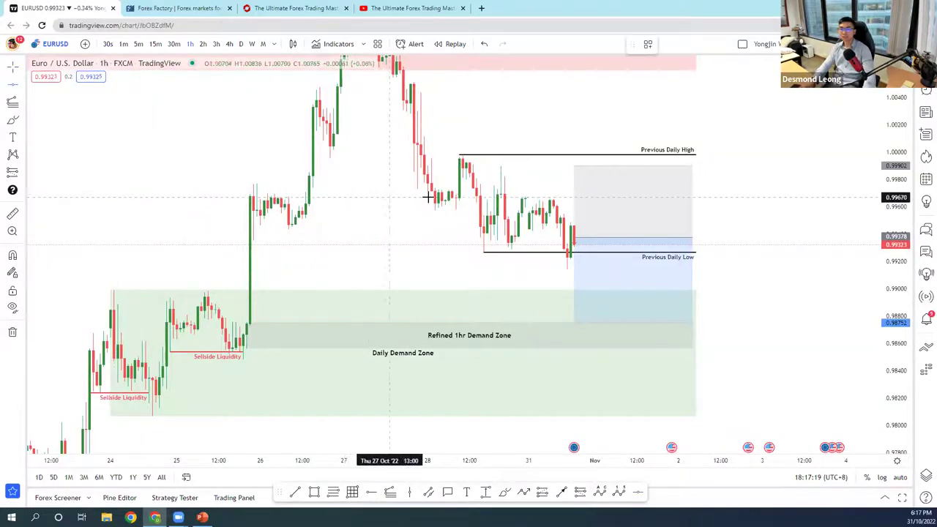
pyautogui.click(574, 213)
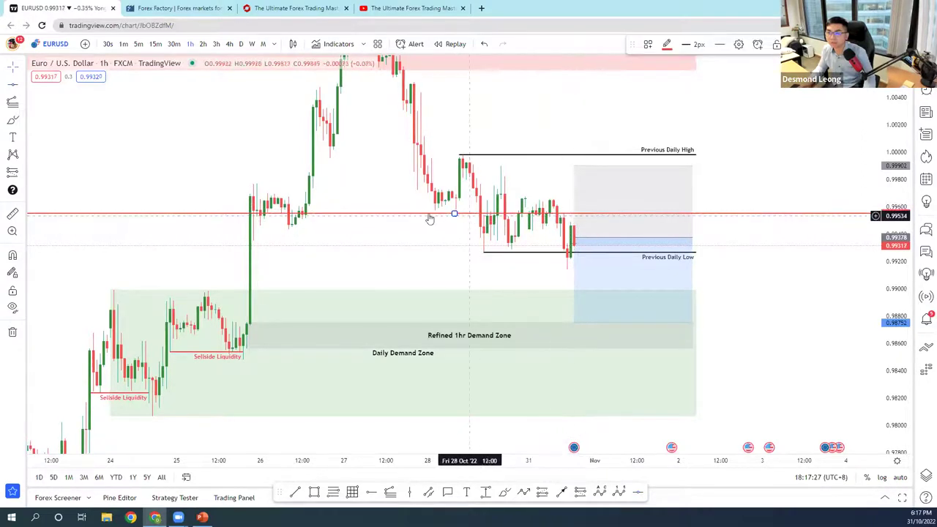
pyautogui.click(11, 123)
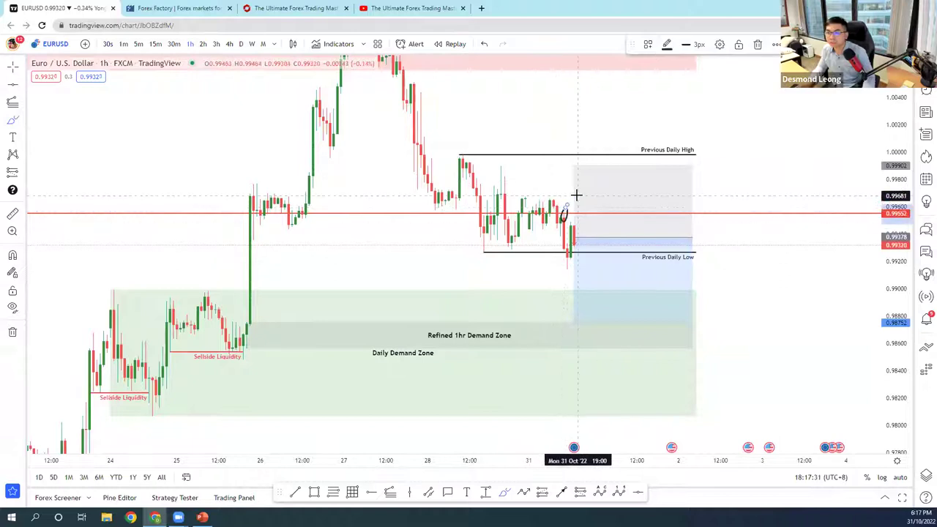
pyautogui.moveTo(575, 230); pyautogui.dragTo(599, 199)
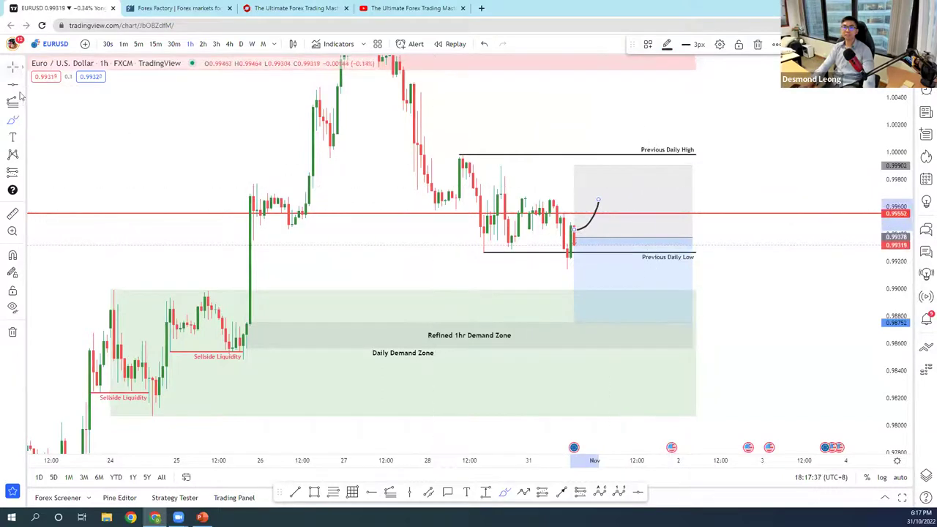
# - Label the horizontal line 'Idea Invalidation'
pyautogui.click(807, 213)
pyautogui.doubleClick(807, 213)
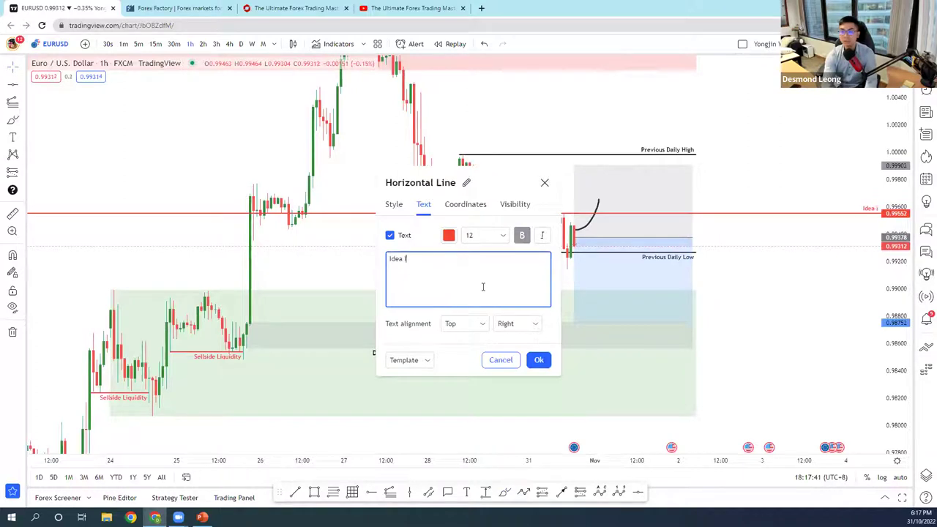
pyautogui.write('Idea Invalidation')
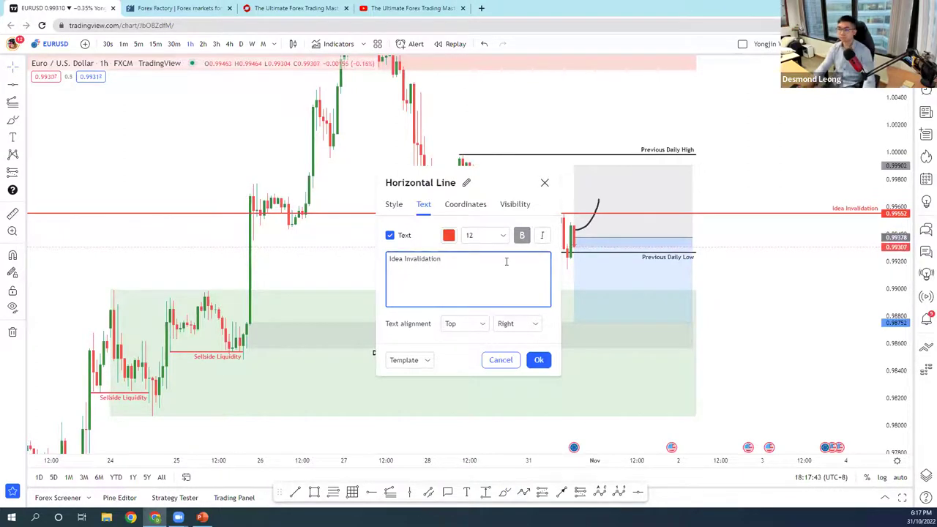
pyautogui.click(539, 360)
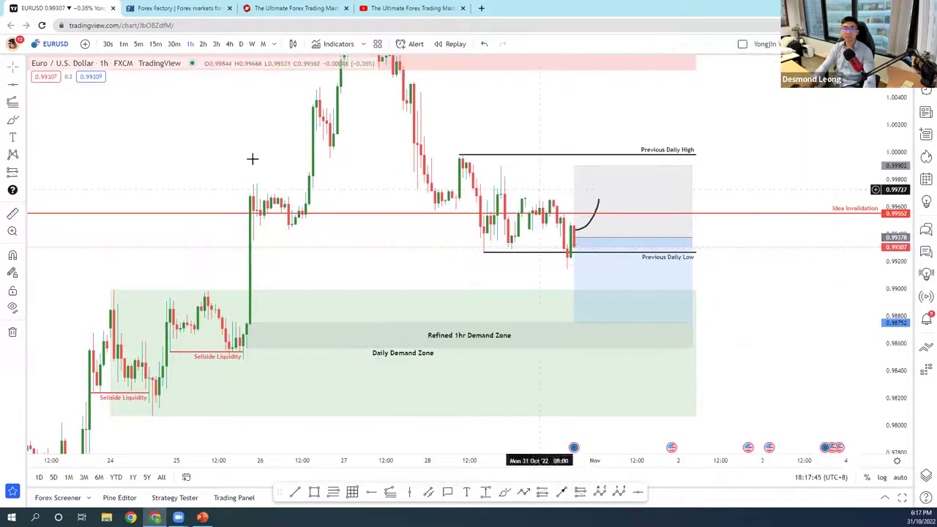
# - Extend the upward curve, draw a flat entry-level line, and redraw the peak above the curve
pyautogui.click(12, 119)
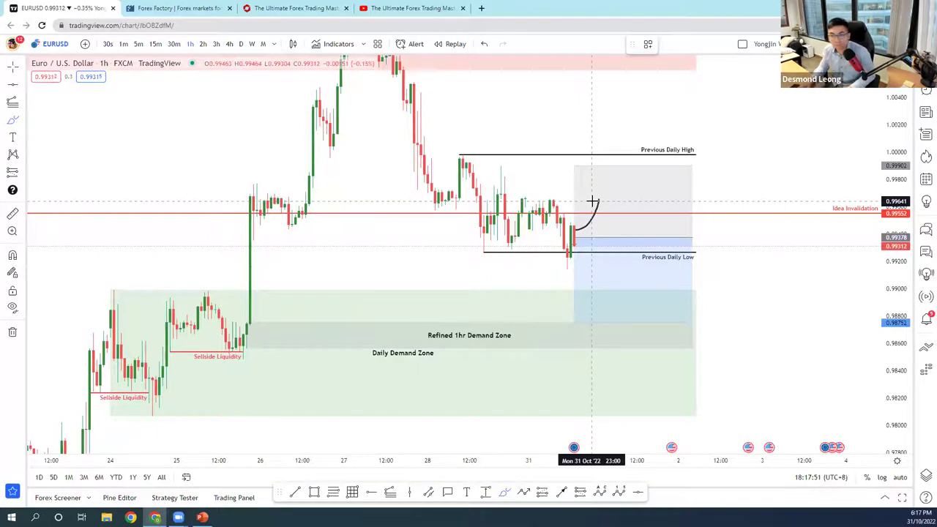
pyautogui.moveTo(593, 201); pyautogui.dragTo(599, 195)
pyautogui.moveTo(550, 238); pyautogui.dragTo(631, 237)
pyautogui.moveTo(599, 199); pyautogui.dragTo(614, 233)
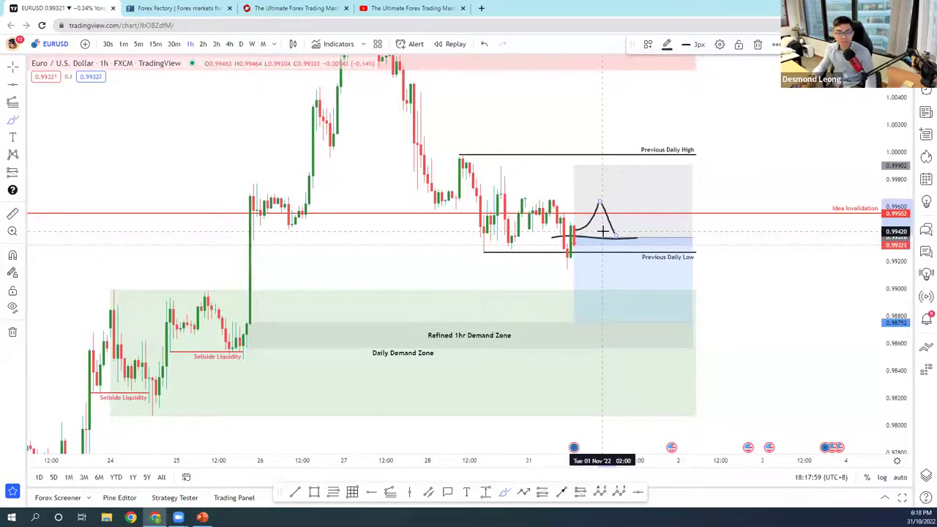
pyautogui.hotkey('ctrl', 'z')
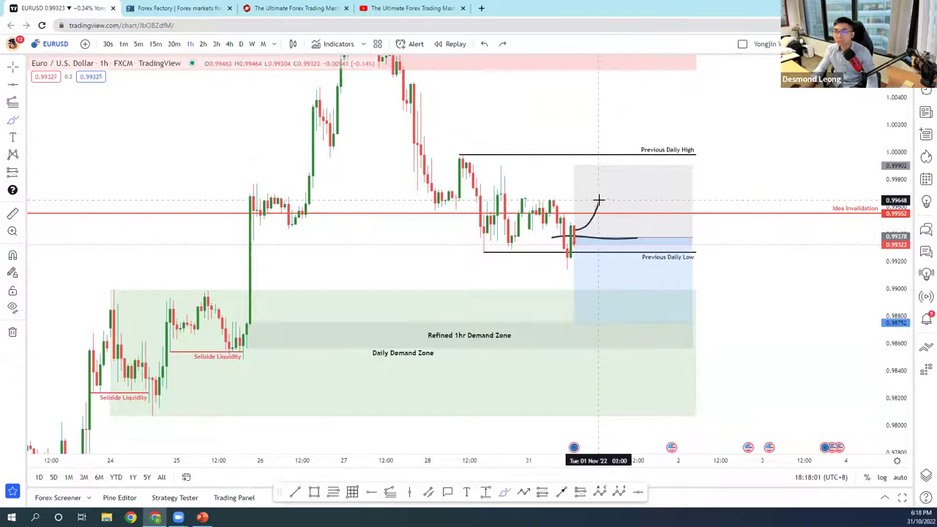
pyautogui.moveTo(598, 196); pyautogui.dragTo(606, 213)
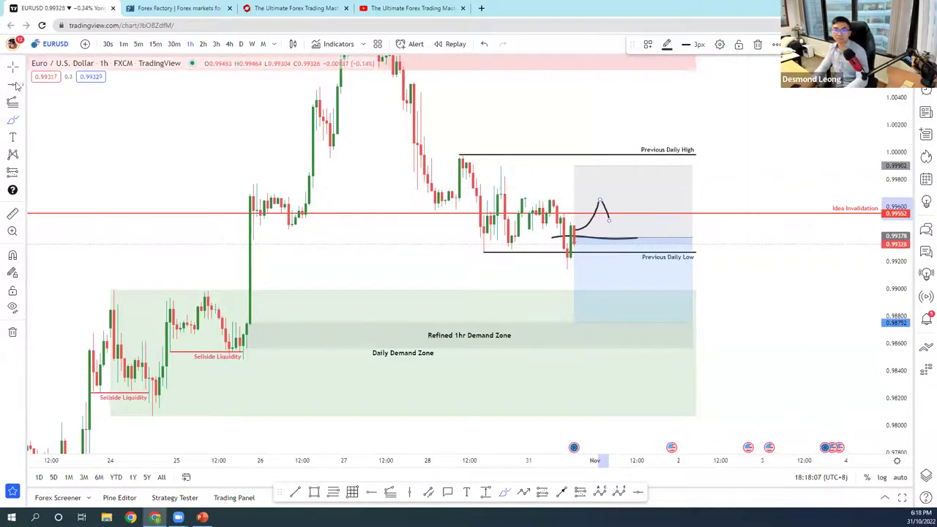
# - Add a hook stroke beside the peak, undoing the unwanted horizontal and circle strokes
pyautogui.click(12, 120)
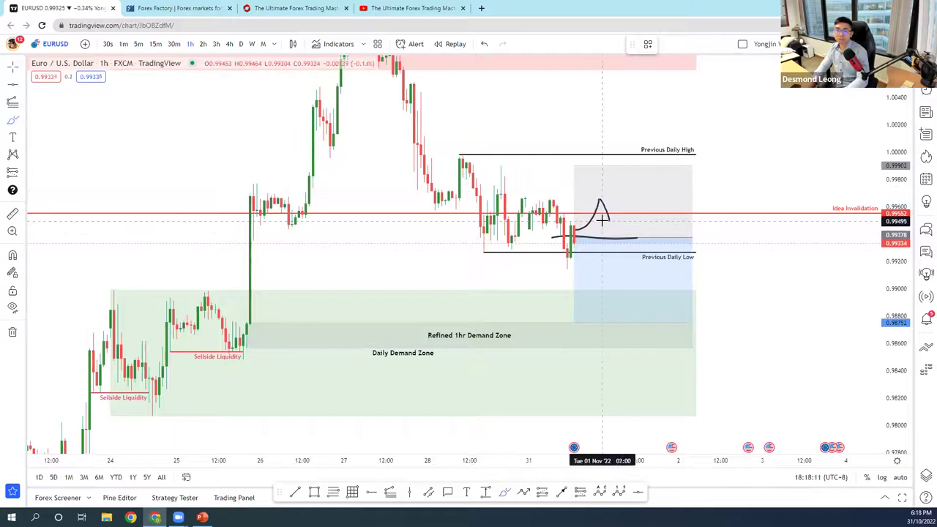
pyautogui.moveTo(600, 221); pyautogui.dragTo(685, 233)
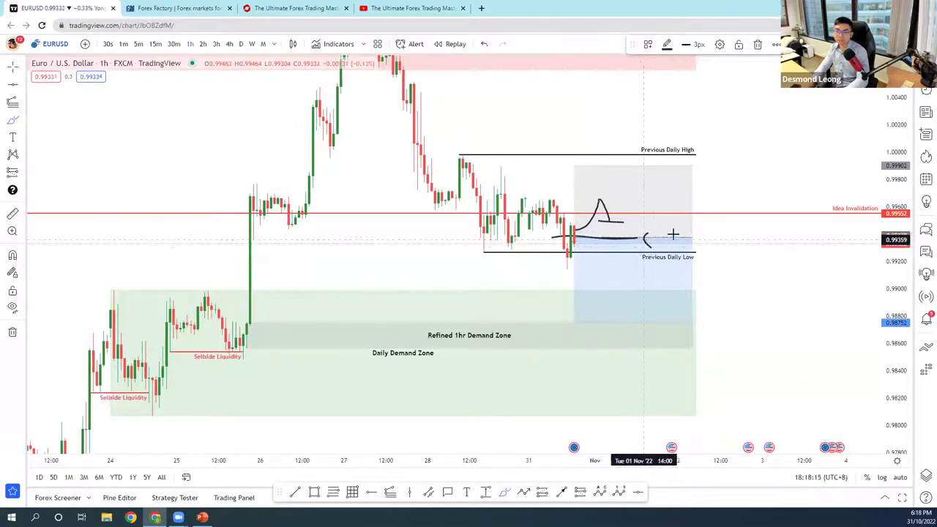
pyautogui.hotkey('ctrl', 'z')
pyautogui.moveTo(635, 218); pyautogui.dragTo(687, 215)
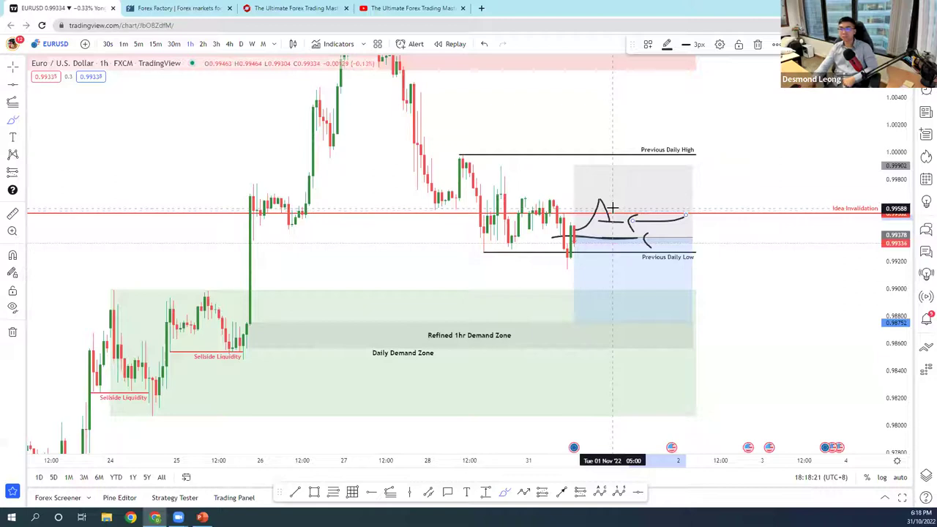
pyautogui.moveTo(715, 224)
pyautogui.mouseDown()
pyautogui.moveTo(707, 226)
pyautogui.moveTo(758, 240)
pyautogui.mouseUp()
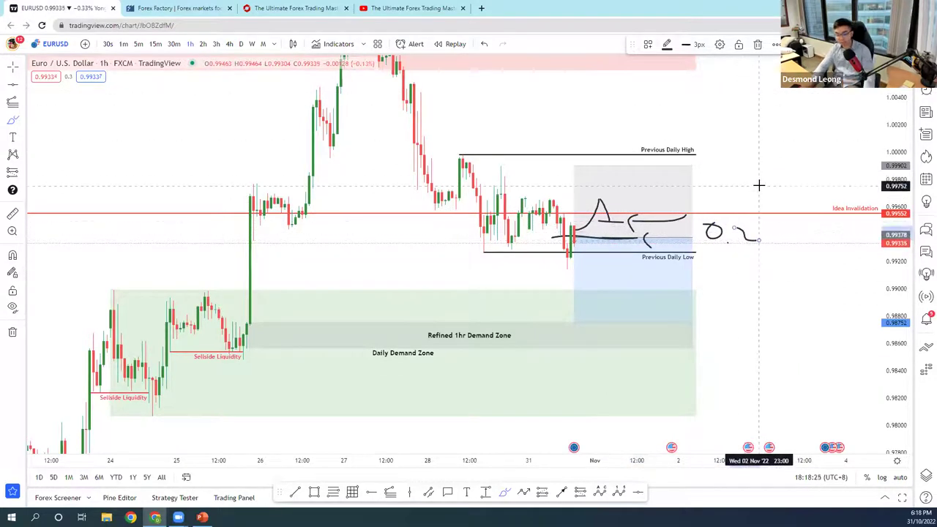
pyautogui.hotkey('ctrl', 'z')
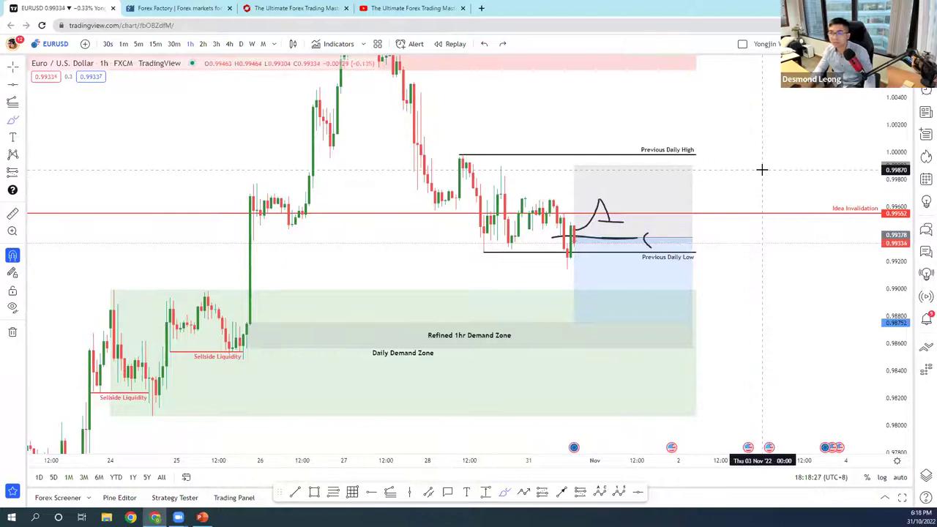
# - Draw a cross over the Idea Invalidation label, a dip-and-rise path, and a '1%' note
pyautogui.hotkey('ctrl', 'z')
pyautogui.hotkey('ctrl', 'z')
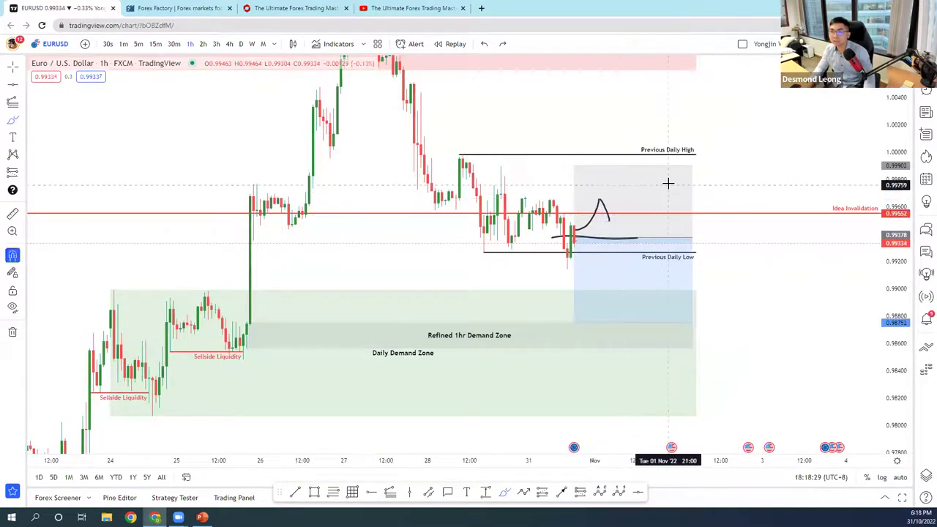
pyautogui.moveTo(833, 219)
pyautogui.mouseDown()
pyautogui.moveTo(871, 189)
pyautogui.moveTo(873, 225)
pyautogui.mouseUp()
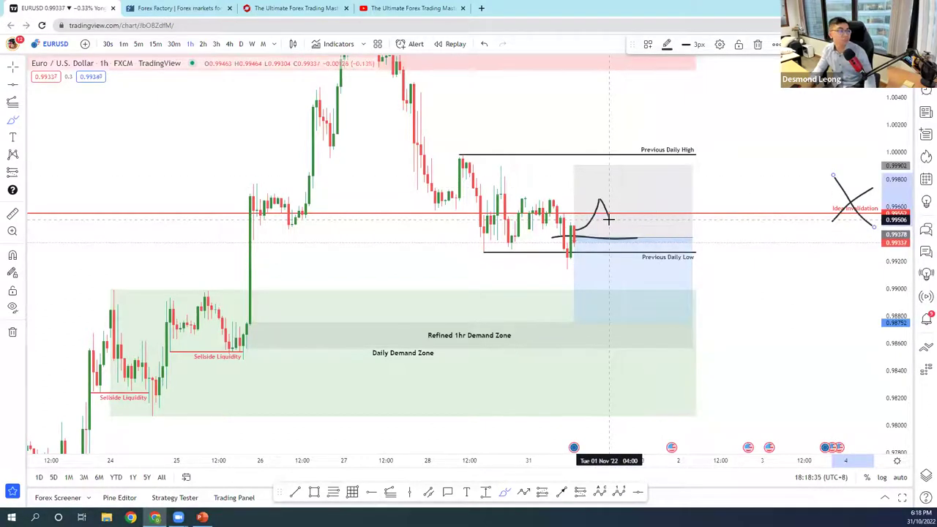
pyautogui.moveTo(606, 217)
pyautogui.mouseDown()
pyautogui.moveTo(622, 192)
pyautogui.moveTo(639, 205)
pyautogui.moveTo(660, 170)
pyautogui.moveTo(666, 180)
pyautogui.moveTo(685, 180)
pyautogui.moveTo(738, 165)
pyautogui.moveTo(740, 117)
pyautogui.mouseUp()
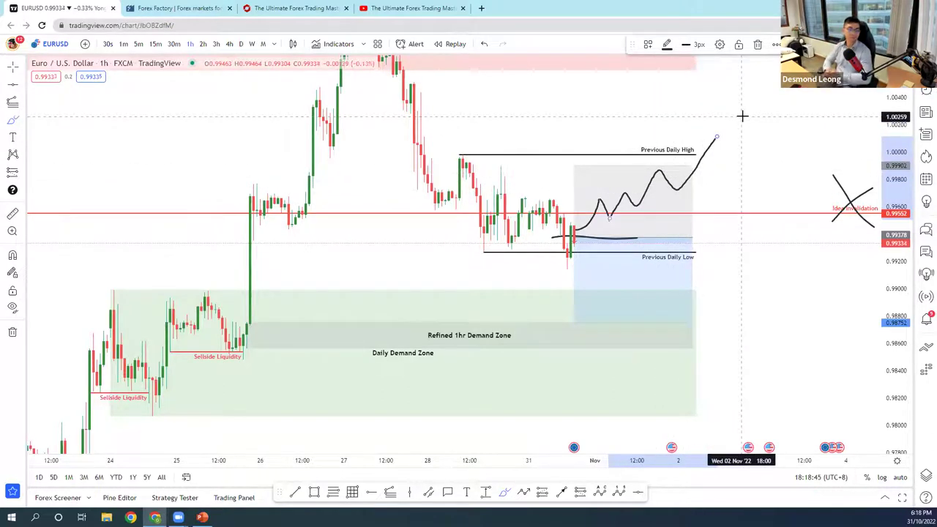
pyautogui.moveTo(738, 154)
pyautogui.mouseDown()
pyautogui.moveTo(737, 194)
pyautogui.moveTo(761, 169)
pyautogui.mouseUp()
pyautogui.moveTo(751, 194)
pyautogui.mouseDown()
pyautogui.moveTo(794, 155)
pyautogui.moveTo(778, 182)
pyautogui.mouseUp()
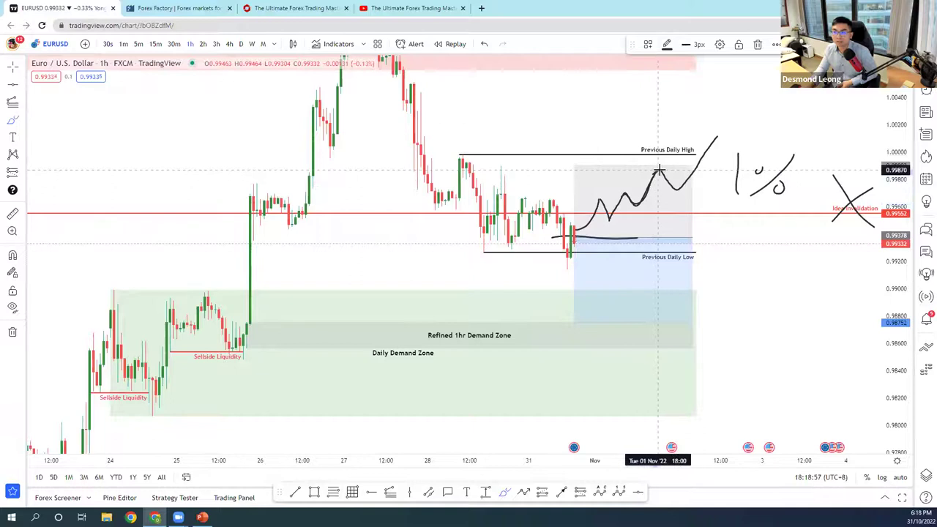
pyautogui.moveTo(642, 169); pyautogui.dragTo(679, 162)
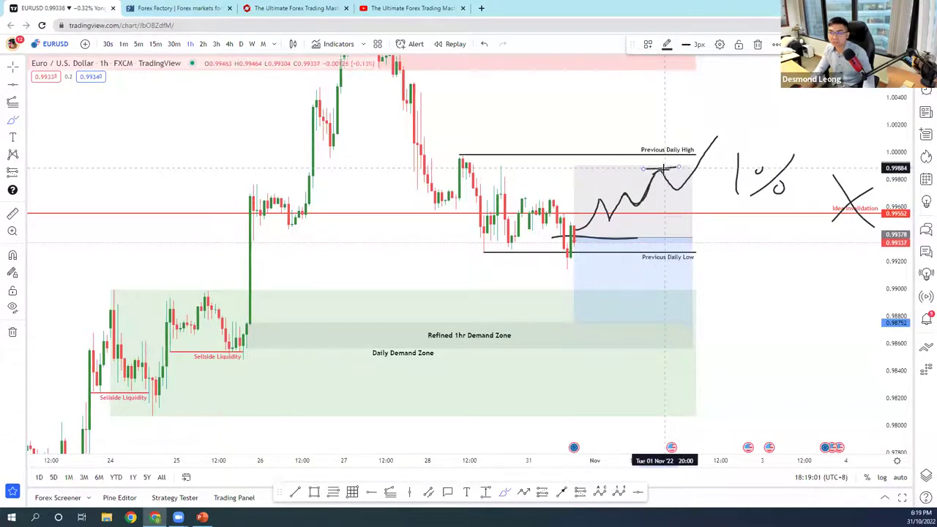
pyautogui.hotkey('ctrl', 'z')
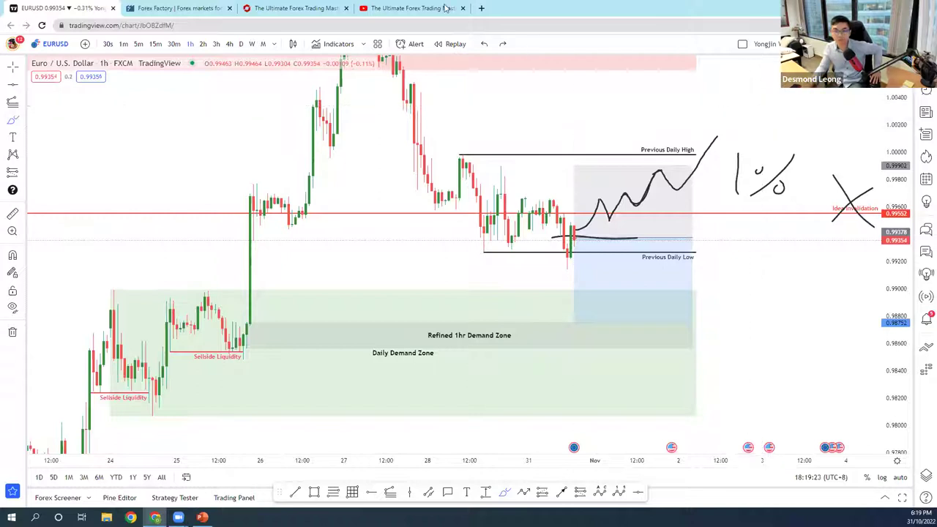
# - Try a line across the range top and a circle around the projected path, undoing both
pyautogui.click(13, 121)
pyautogui.moveTo(505, 196); pyautogui.dragTo(695, 203)
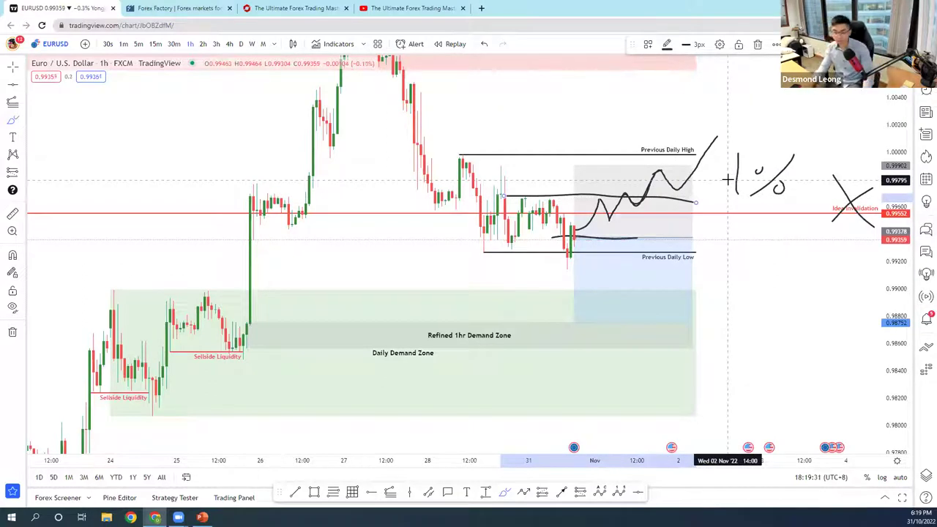
pyautogui.hotkey('ctrl', 'z')
pyautogui.moveTo(652, 174)
pyautogui.mouseDown()
pyautogui.moveTo(661, 203)
pyautogui.moveTo(638, 174)
pyautogui.mouseUp()
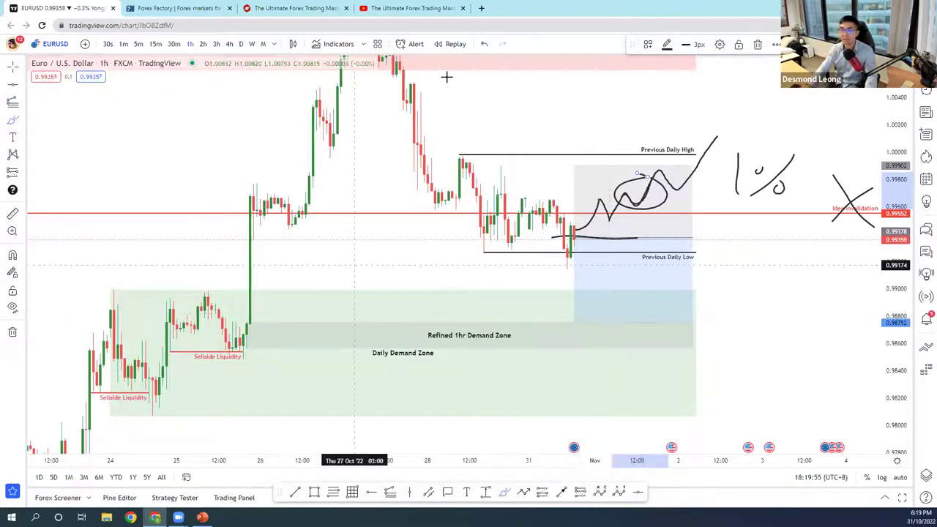
pyautogui.moveTo(545, 214); pyautogui.dragTo(590, 222)
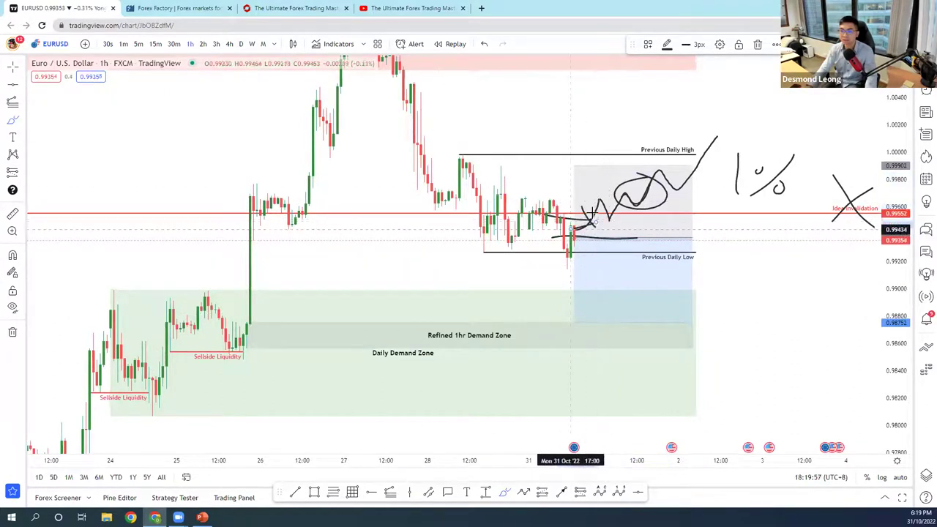
pyautogui.hotkey('ctrl', 'z')
pyautogui.hotkey('ctrl', 'z')
pyautogui.hotkey('ctrl', 'z')
pyautogui.hotkey('ctrl', 'z')
pyautogui.hotkey('ctrl', 'z')
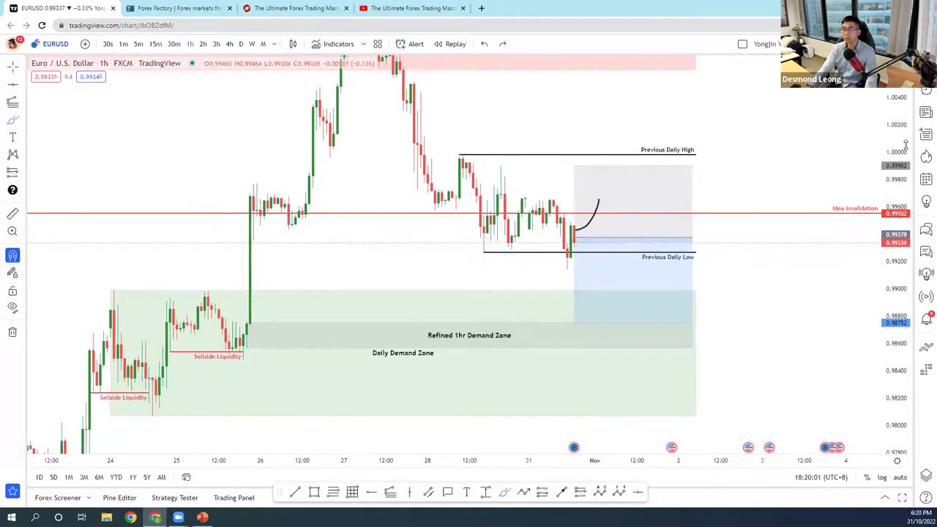
pyautogui.moveTo(869, 189)
pyautogui.mouseDown()
pyautogui.moveTo(865, 238)
pyautogui.moveTo(871, 186)
pyautogui.mouseUp()
pyautogui.moveTo(605, 196)
pyautogui.mouseDown()
pyautogui.moveTo(582, 213)
pyautogui.moveTo(608, 197)
pyautogui.mouseUp()
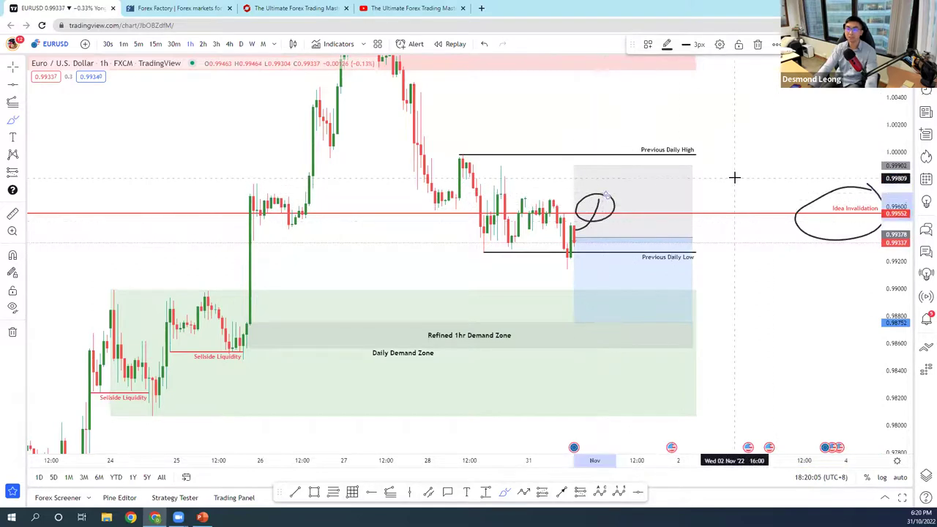
pyautogui.hotkey('ctrl', 'z')
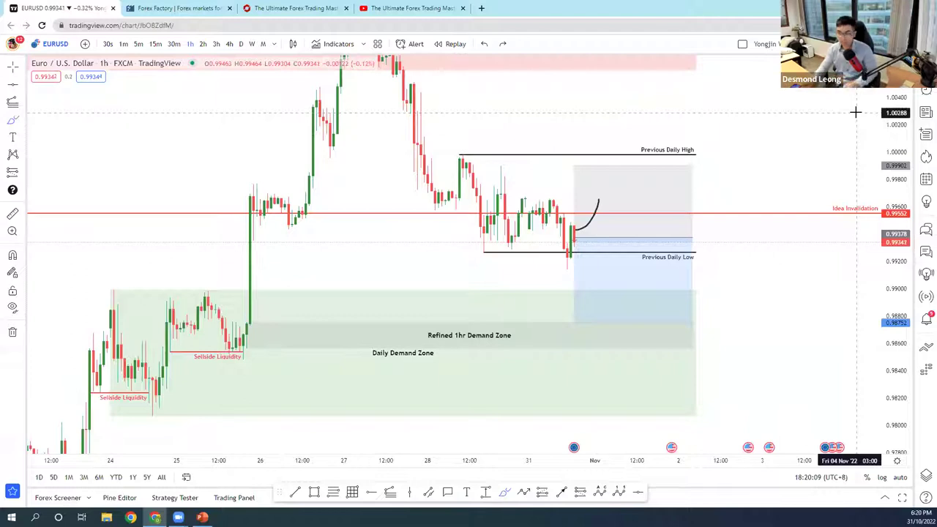
pyautogui.moveTo(595, 200)
pyautogui.mouseDown()
pyautogui.moveTo(619, 233)
pyautogui.moveTo(607, 236)
pyautogui.moveTo(662, 235)
pyautogui.mouseUp()
pyautogui.moveTo(601, 220)
pyautogui.mouseDown()
pyautogui.moveTo(647, 221)
pyautogui.moveTo(640, 204)
pyautogui.mouseUp()
pyautogui.moveTo(680, 144); pyautogui.dragTo(692, 124)
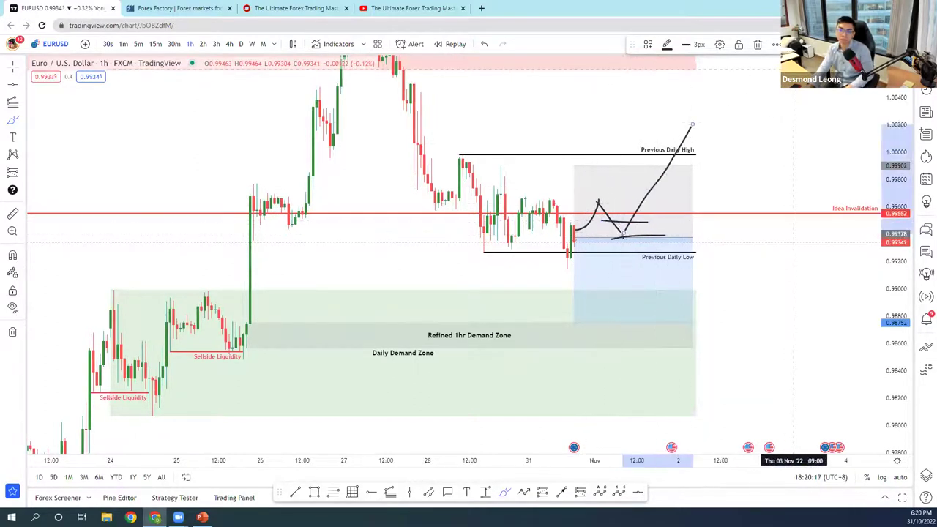
pyautogui.hotkey('ctrl', 'z')
pyautogui.hotkey('ctrl', 'z')
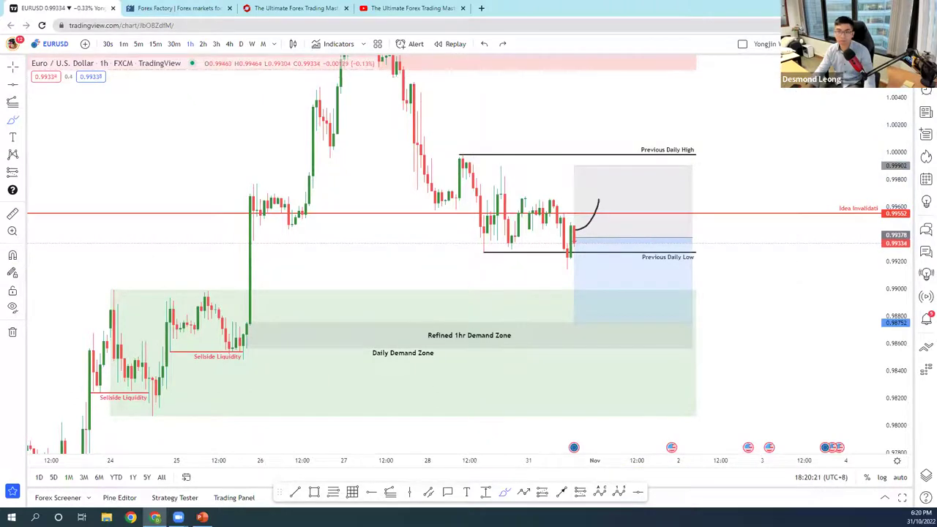
pyautogui.doubleClick(849, 211)
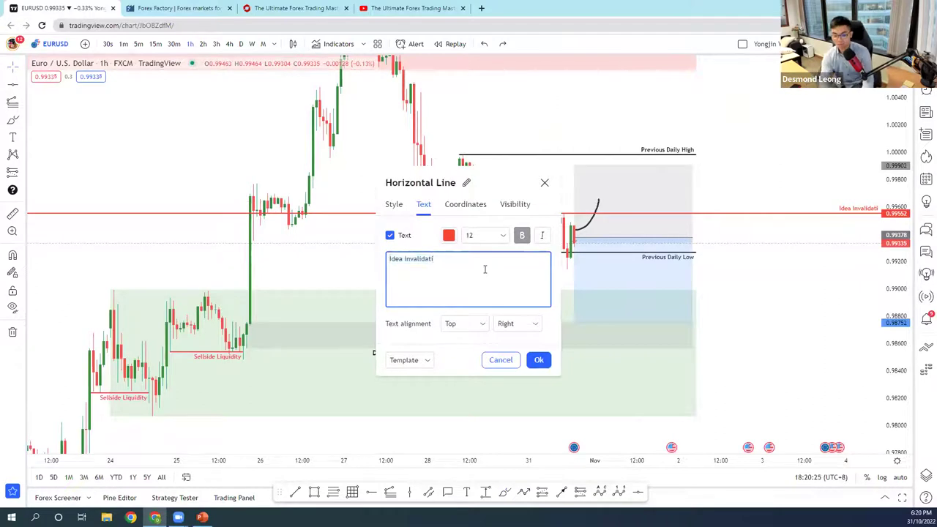
# - Append 'area' so the red 0.99552 line reads 'Idea Invalidation area'
pyautogui.write('area')
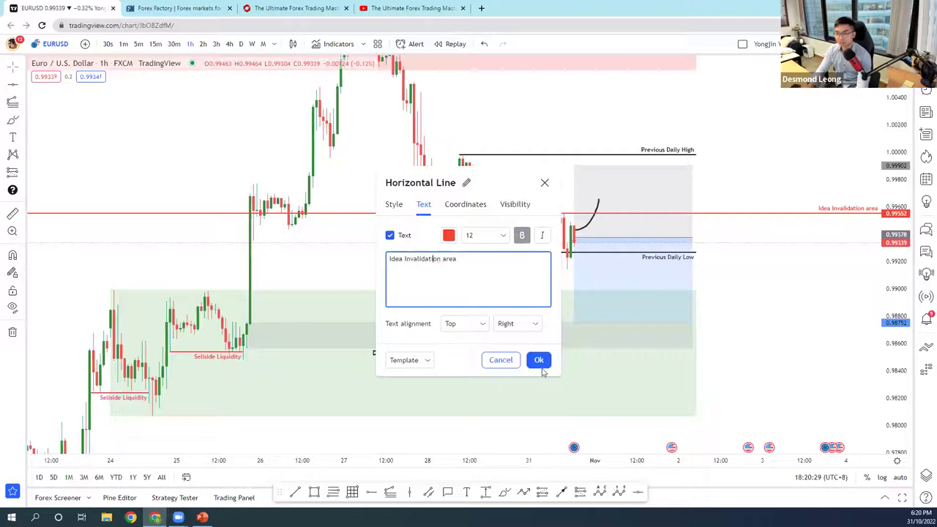
pyautogui.click(541, 366)
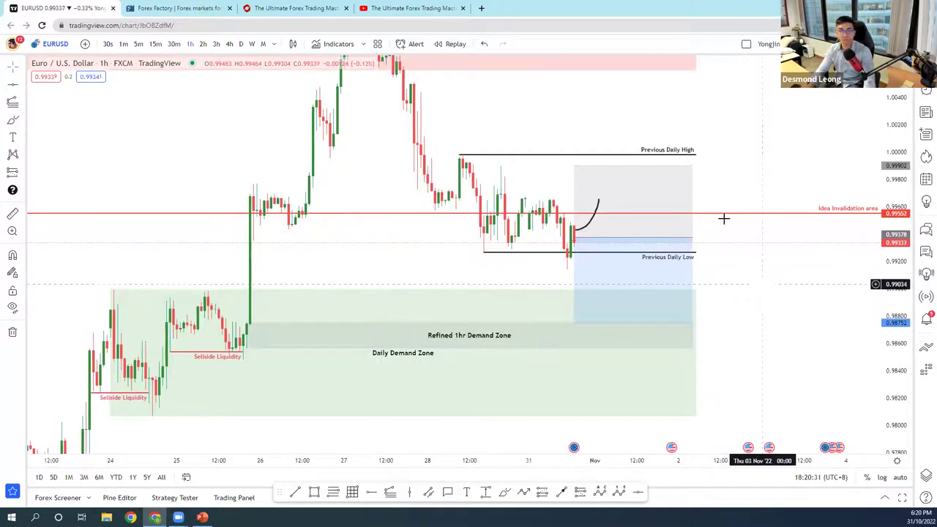
pyautogui.click(576, 166)
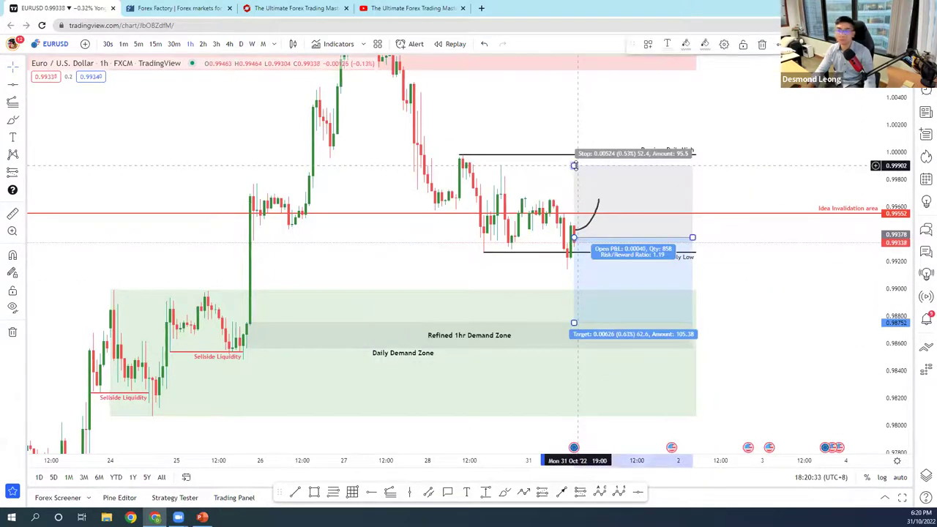
# - Sketch a dip and rise, lift the stop to the Previous Daily High, and draw a horizontal level
pyautogui.click(13, 121)
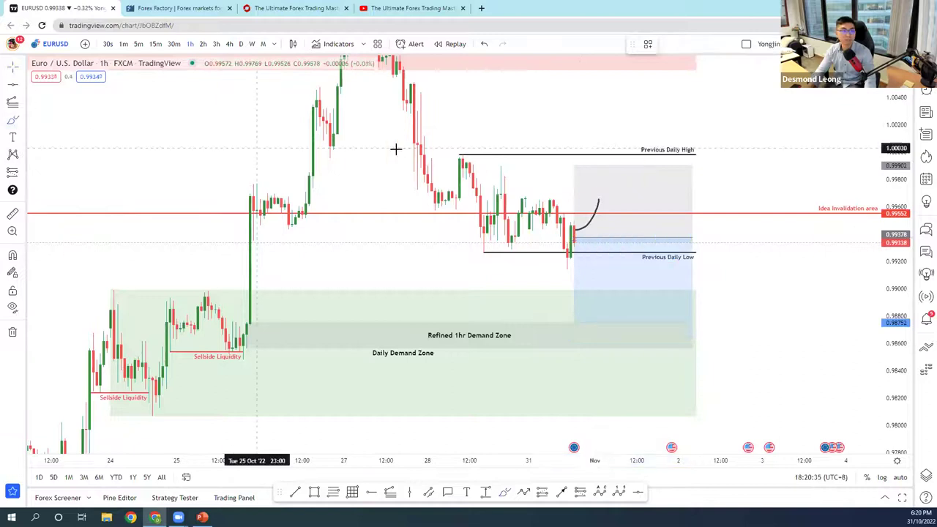
pyautogui.moveTo(597, 199)
pyautogui.mouseDown()
pyautogui.moveTo(602, 190)
pyautogui.moveTo(619, 215)
pyautogui.moveTo(647, 175)
pyautogui.moveTo(664, 198)
pyautogui.mouseUp()
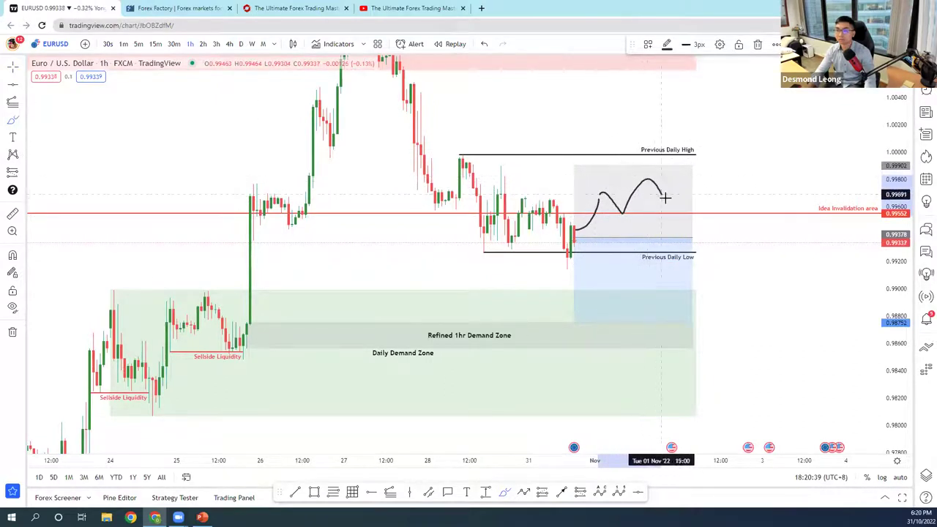
pyautogui.click(736, 165)
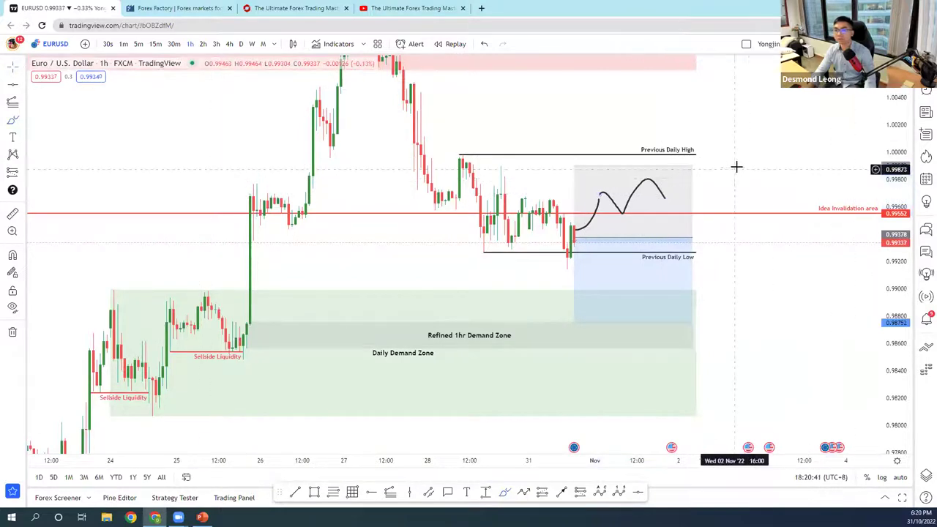
pyautogui.moveTo(574, 162); pyautogui.dragTo(578, 155)
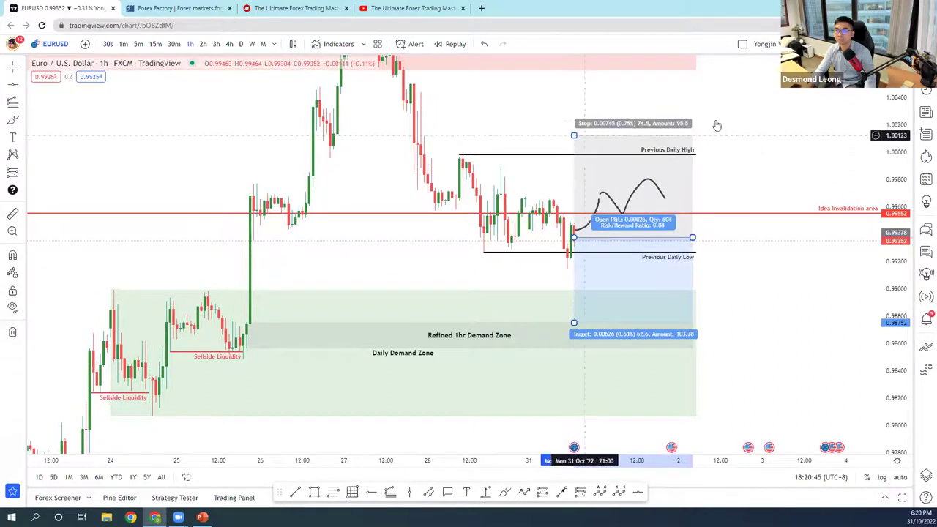
pyautogui.scroll(-3, 709, 245)
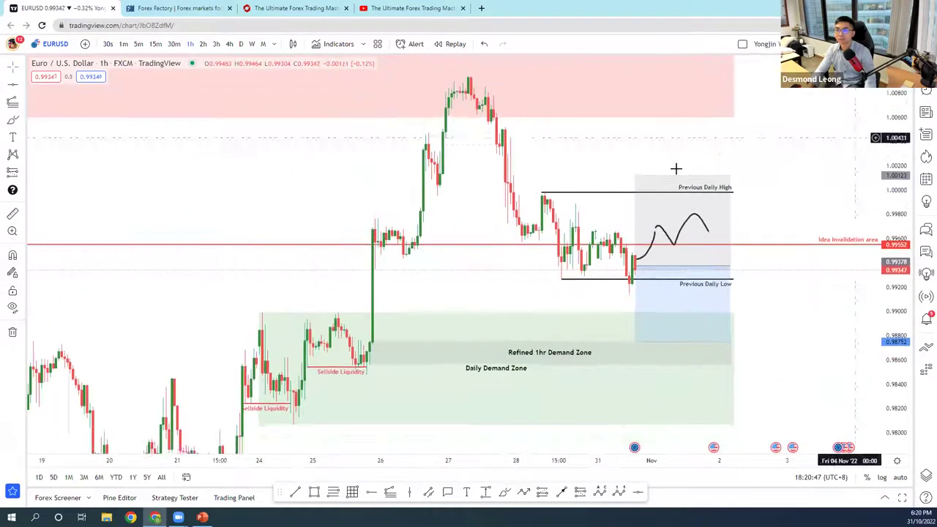
pyautogui.hscroll(3, 676, 167)
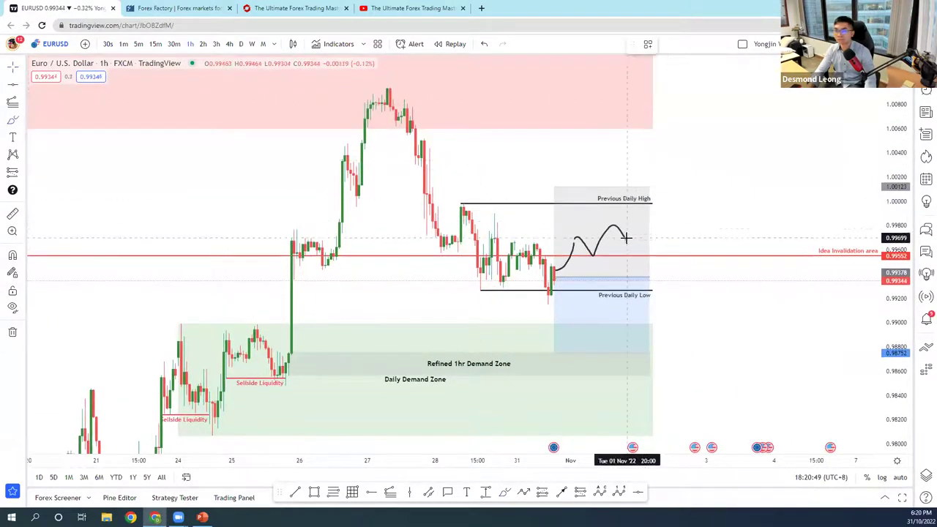
pyautogui.moveTo(626, 237); pyautogui.dragTo(634, 212)
pyautogui.moveTo(537, 214); pyautogui.dragTo(668, 217)
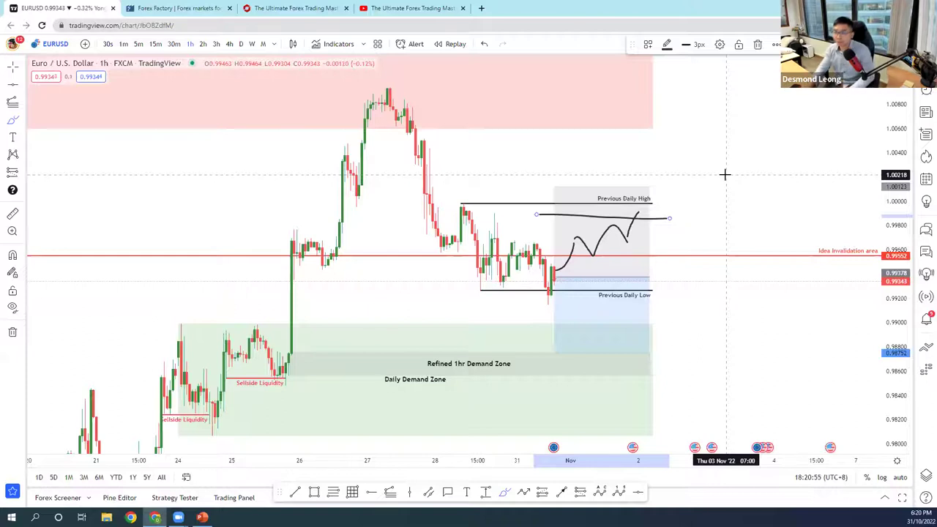
# - Raise the long position's stop above the daily high and sketch price continuing past the level
pyautogui.click(647, 213)
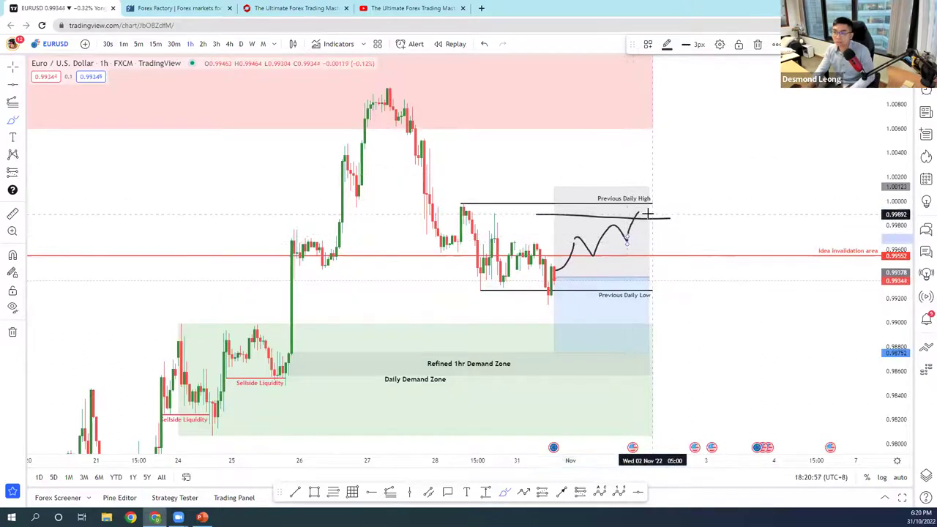
pyautogui.click(554, 185)
pyautogui.moveTo(553, 185); pyautogui.dragTo(562, 167)
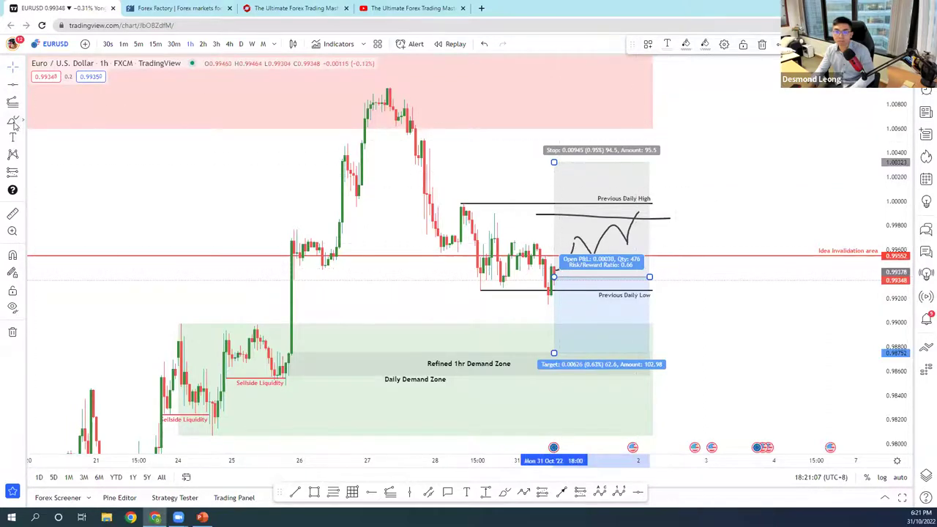
pyautogui.press('Escape')
pyautogui.moveTo(652, 213); pyautogui.dragTo(669, 188)
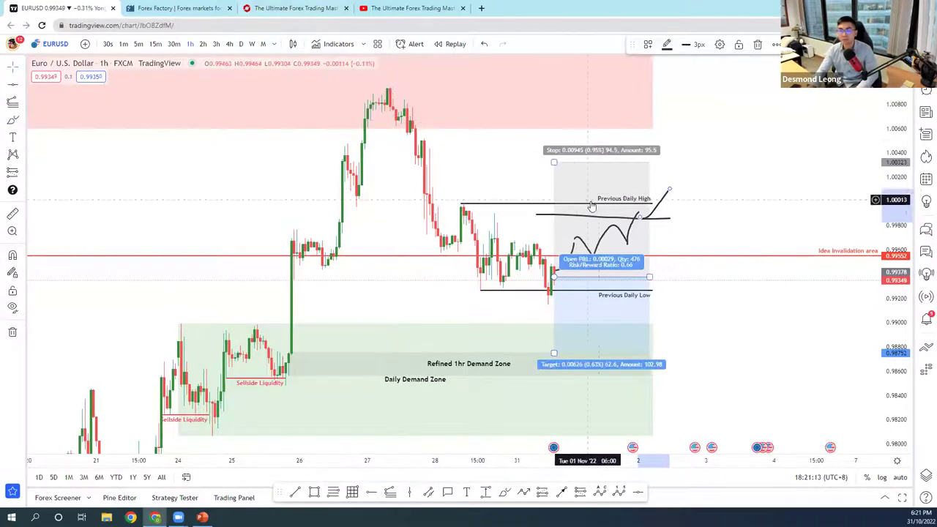
# - Pull the stop down to the entry price, then sketch and undo a rally-and-drop
pyautogui.click(555, 159)
pyautogui.moveTo(555, 159); pyautogui.dragTo(554, 277)
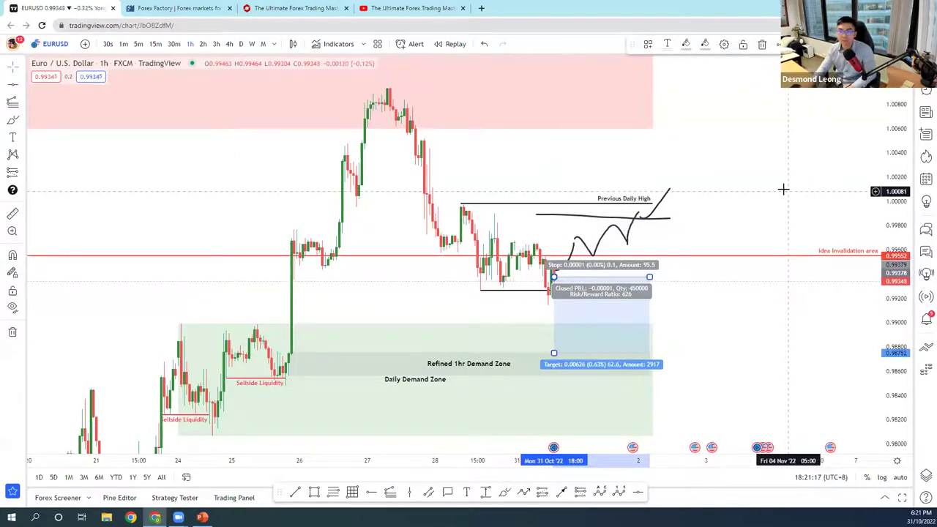
pyautogui.click(766, 167)
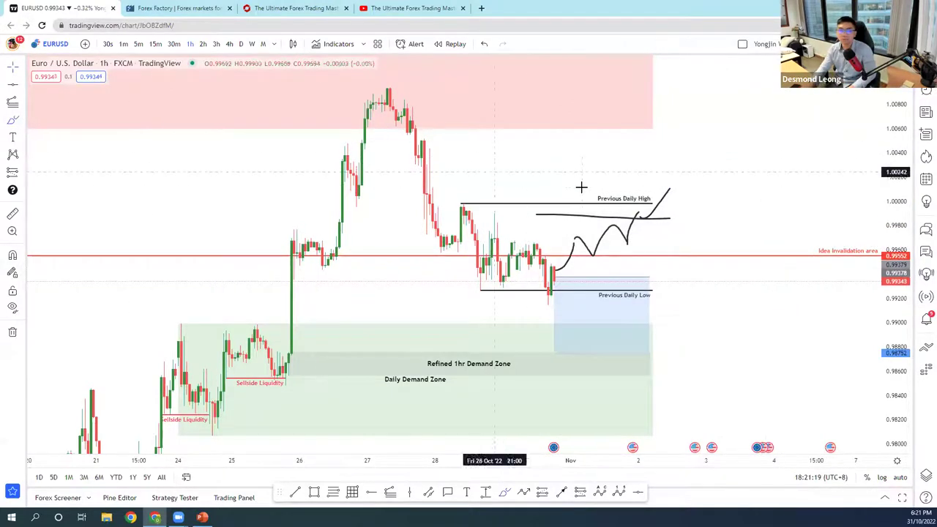
pyautogui.moveTo(666, 188)
pyautogui.mouseDown()
pyautogui.moveTo(678, 163)
pyautogui.moveTo(722, 154)
pyautogui.moveTo(772, 81)
pyautogui.mouseUp()
pyautogui.moveTo(778, 148); pyautogui.dragTo(807, 299)
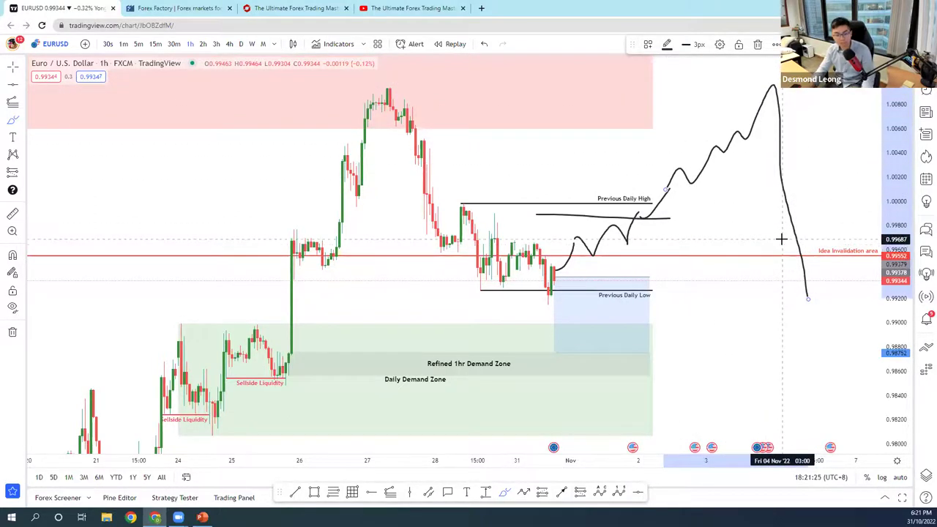
pyautogui.hotkey('ctrl', 'z')
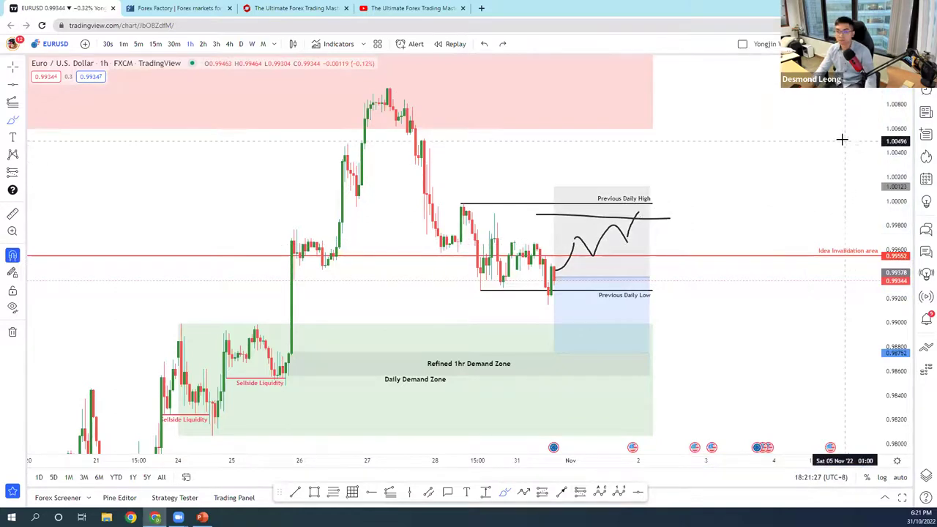
# - Re-frame the recent candles and circle the peak candles with a line running right
pyautogui.hscroll(-3, 219, 147)
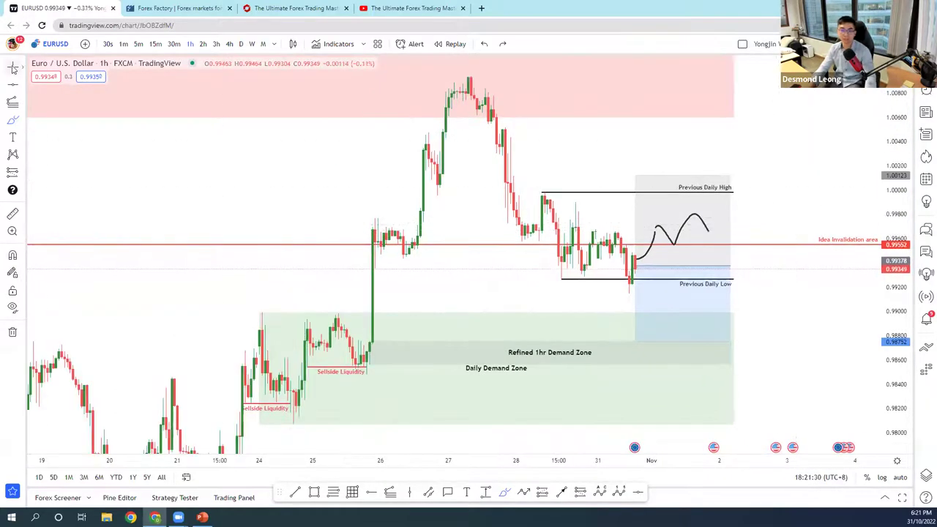
pyautogui.hscroll(2, 175, 142)
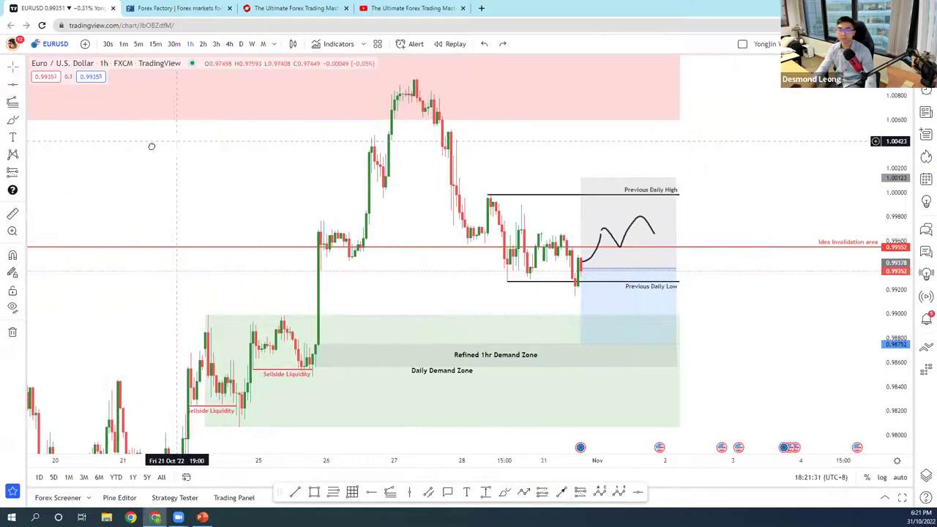
pyautogui.hscroll(1, 152, 146)
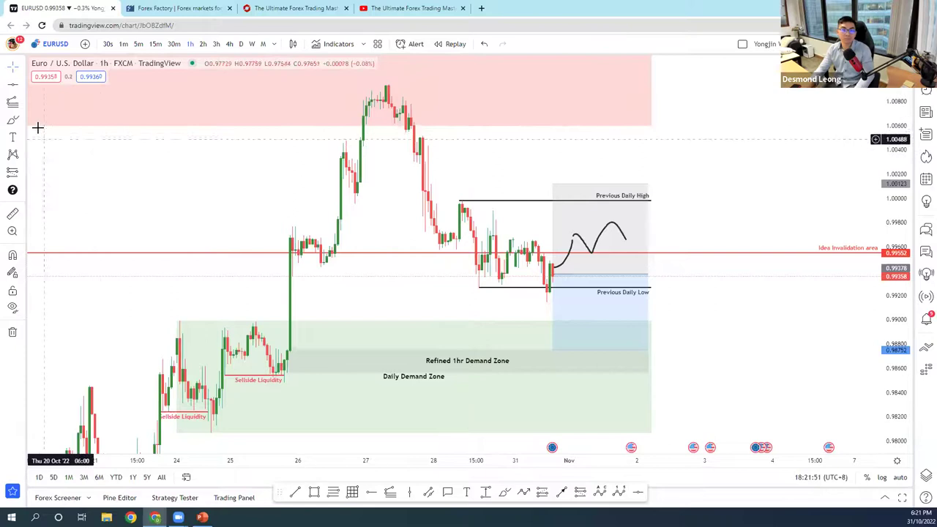
pyautogui.moveTo(403, 71)
pyautogui.mouseDown()
pyautogui.moveTo(412, 98)
pyautogui.moveTo(389, 81)
pyautogui.moveTo(811, 109)
pyautogui.mouseUp()
pyautogui.moveTo(536, 196)
pyautogui.mouseDown()
pyautogui.moveTo(456, 286)
pyautogui.moveTo(523, 188)
pyautogui.moveTo(534, 194)
pyautogui.mouseUp()
pyautogui.moveTo(467, 218)
pyautogui.mouseDown()
pyautogui.moveTo(460, 192)
pyautogui.moveTo(443, 201)
pyautogui.moveTo(448, 242)
pyautogui.moveTo(487, 300)
pyautogui.moveTo(498, 204)
pyautogui.mouseUp()
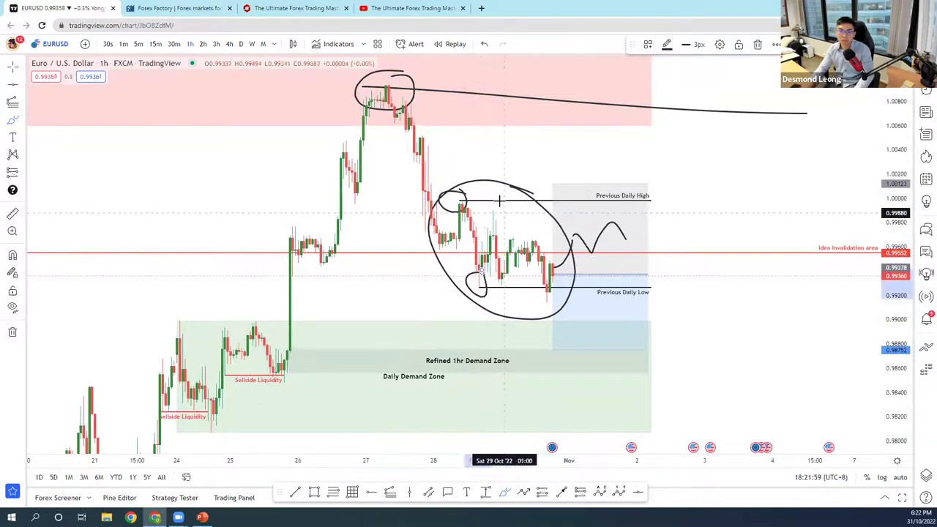
pyautogui.moveTo(548, 298); pyautogui.dragTo(547, 285)
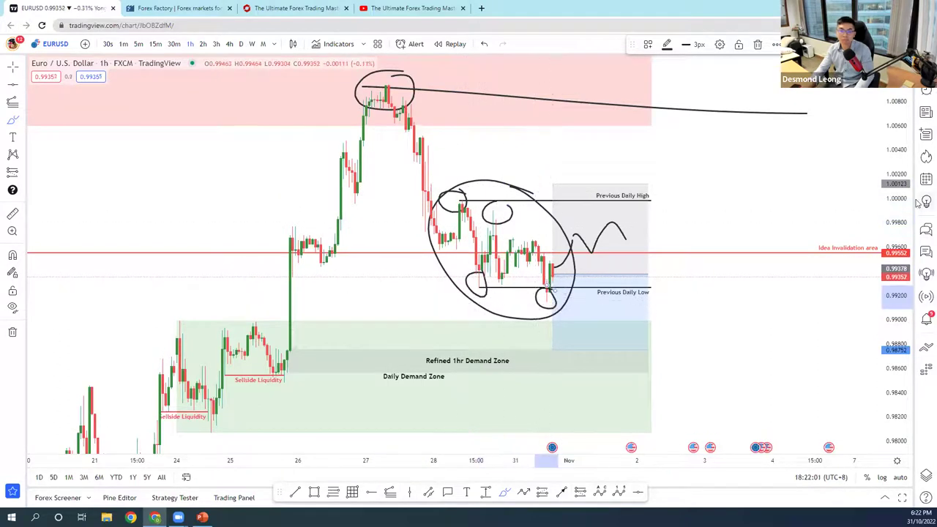
pyautogui.hotkey('ctrl', 'z')
pyautogui.hotkey('ctrl', 'z')
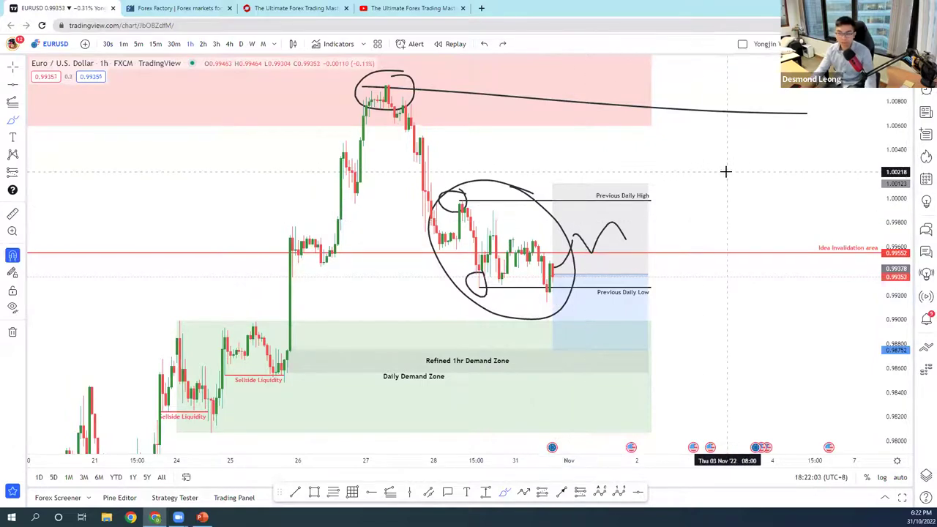
pyautogui.hotkey('ctrl', 'z')
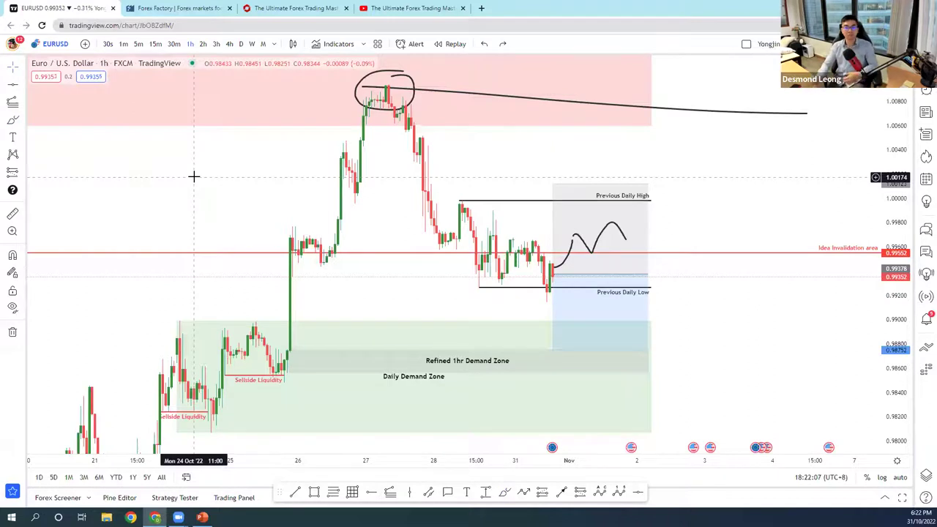
pyautogui.moveTo(408, 80); pyautogui.dragTo(414, 83)
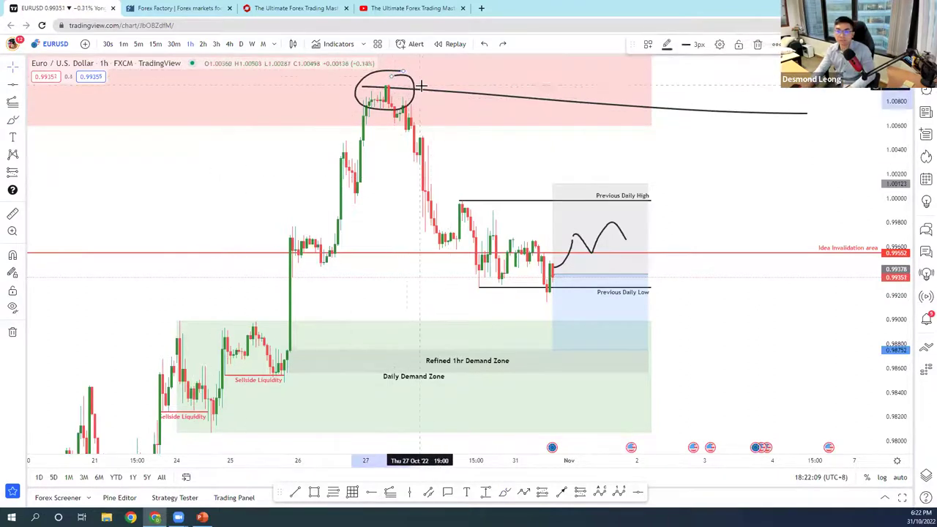
pyautogui.press('Delete')
pyautogui.press('Escape')
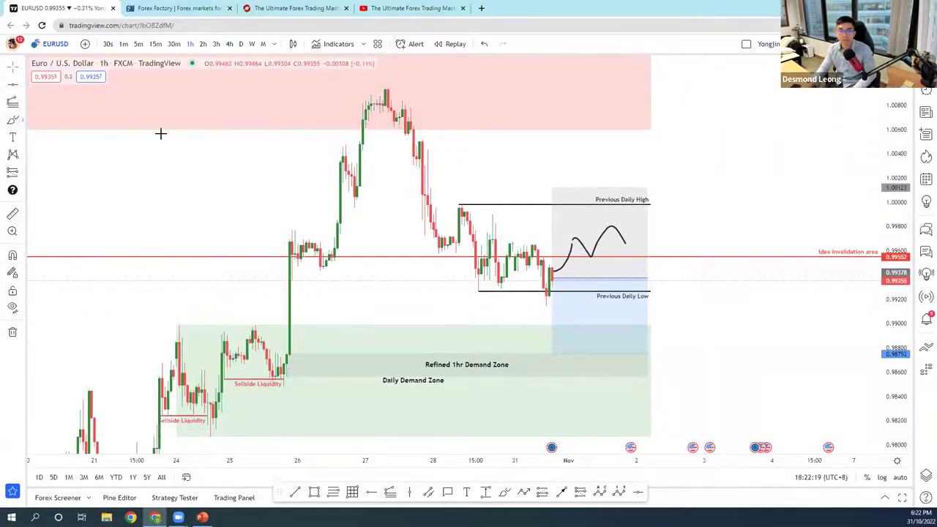
# - Trace swings from the 13 October low to the 27 October high, line the high, undo the extra line
pyautogui.scroll(-4, 736, 300)
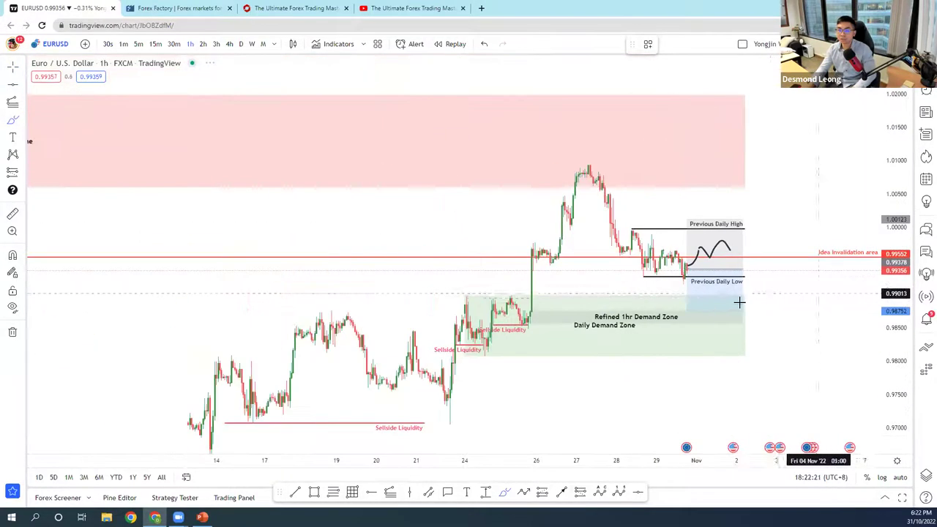
pyautogui.moveTo(210, 443)
pyautogui.mouseDown()
pyautogui.moveTo(341, 312)
pyautogui.moveTo(461, 406)
pyautogui.moveTo(550, 256)
pyautogui.moveTo(588, 167)
pyautogui.moveTo(687, 278)
pyautogui.mouseUp()
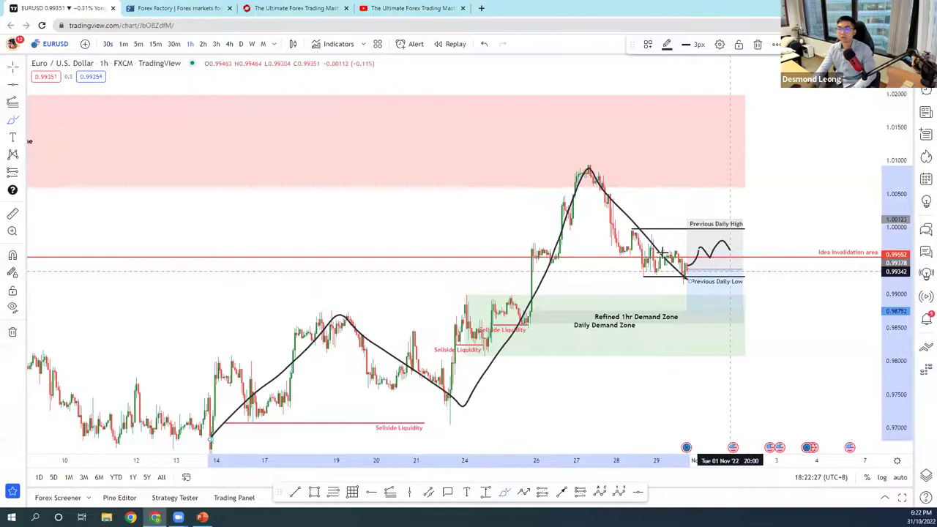
pyautogui.scroll(3, 805, 289)
pyautogui.moveTo(490, 252)
pyautogui.mouseDown()
pyautogui.moveTo(509, 228)
pyautogui.moveTo(546, 263)
pyautogui.moveTo(582, 247)
pyautogui.mouseUp()
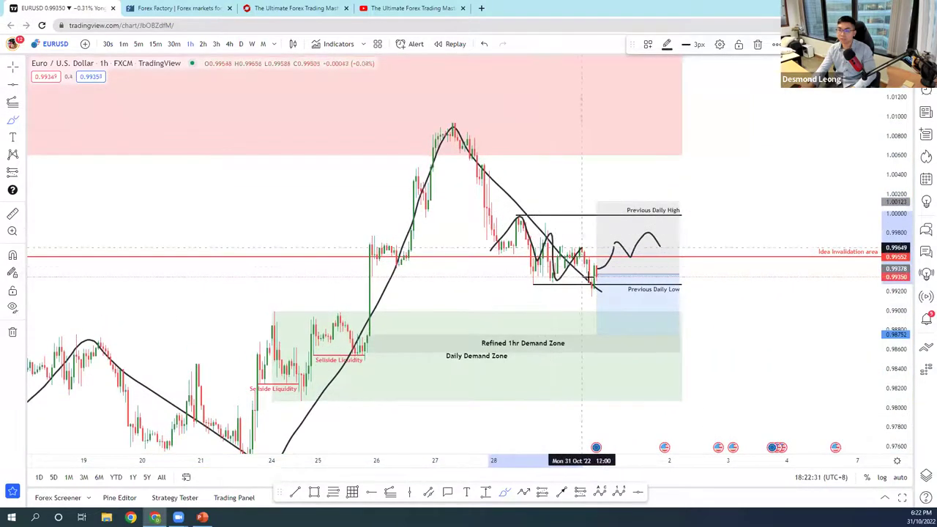
pyautogui.moveTo(405, 123); pyautogui.dragTo(551, 133)
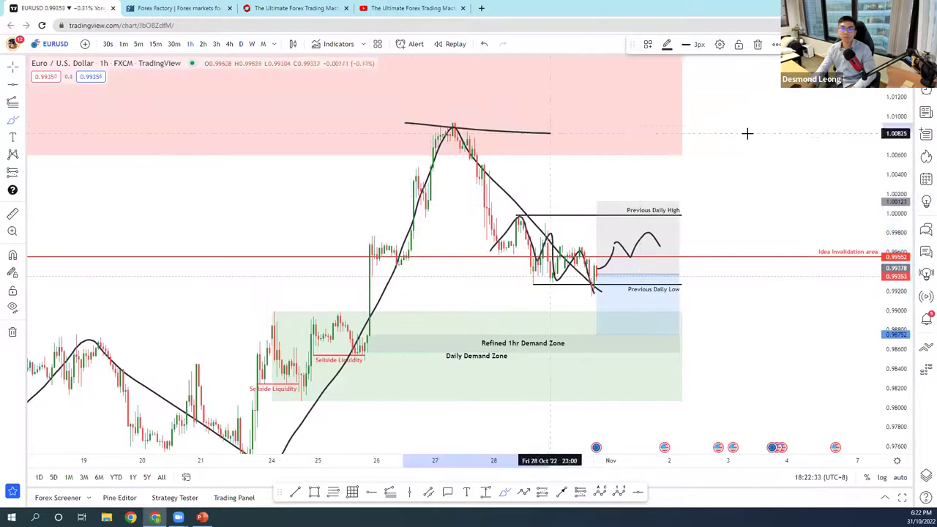
pyautogui.scroll(-4, 314, 388)
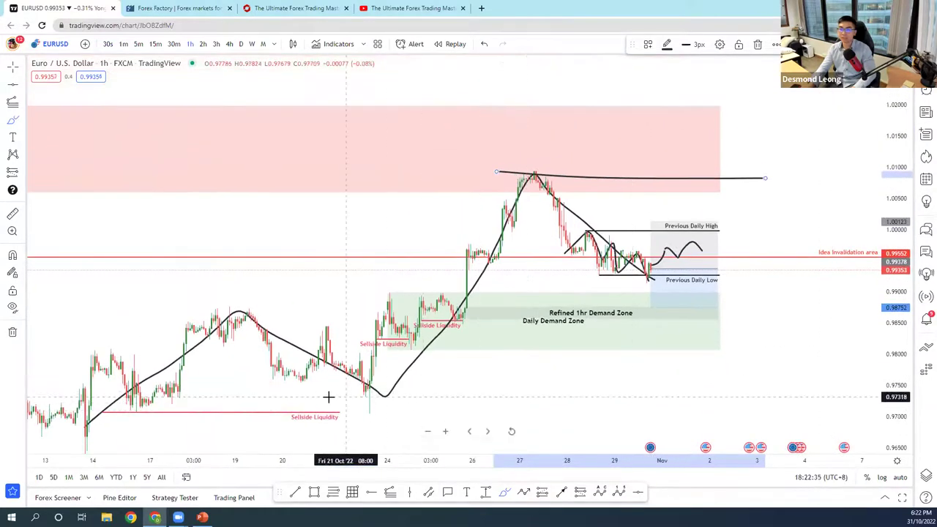
pyautogui.moveTo(331, 397); pyautogui.dragTo(631, 410)
pyautogui.hotkey('ctrl', 'z')
pyautogui.hotkey('ctrl', 'z')
pyautogui.hotkey('ctrl', 'z')
pyautogui.hotkey('ctrl', 'z')
pyautogui.hotkey('ctrl', 'z')
pyautogui.hotkey('ctrl', 'z')
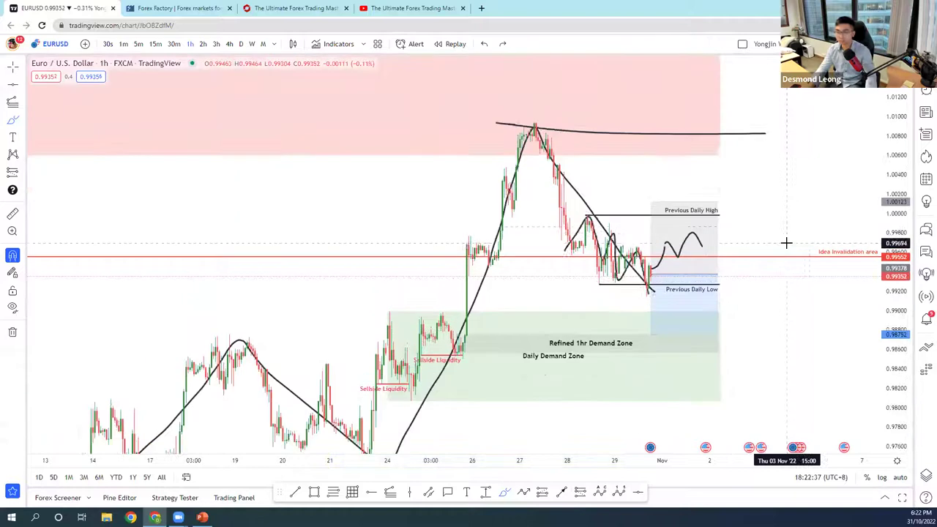
# - Undo the circle, restore the demand zones, recentre the chart and switch to the Brush tool
pyautogui.hotkey('ctrl', 'z')
pyautogui.hotkey('ctrl', 'z')
pyautogui.hotkey('ctrl', 'z')
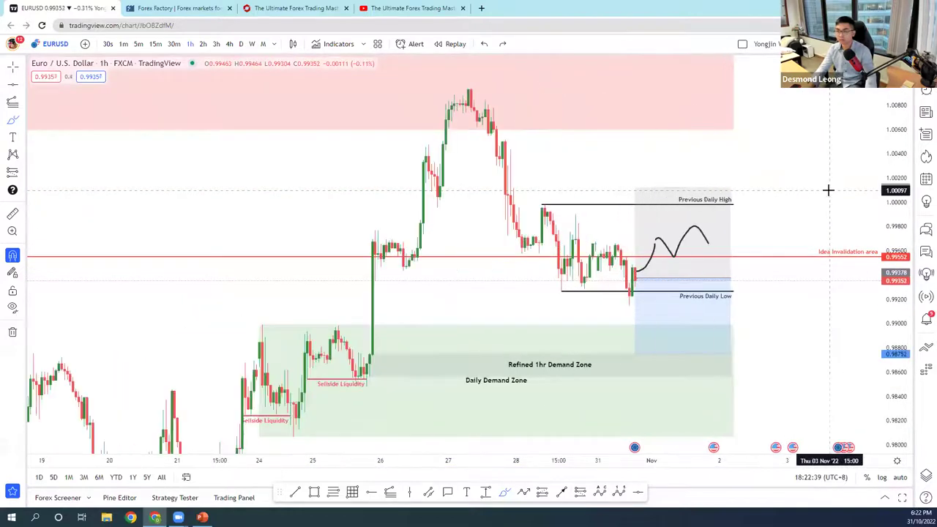
pyautogui.hotkey('ctrl', 'y')
pyautogui.hotkey('ctrl', 'y')
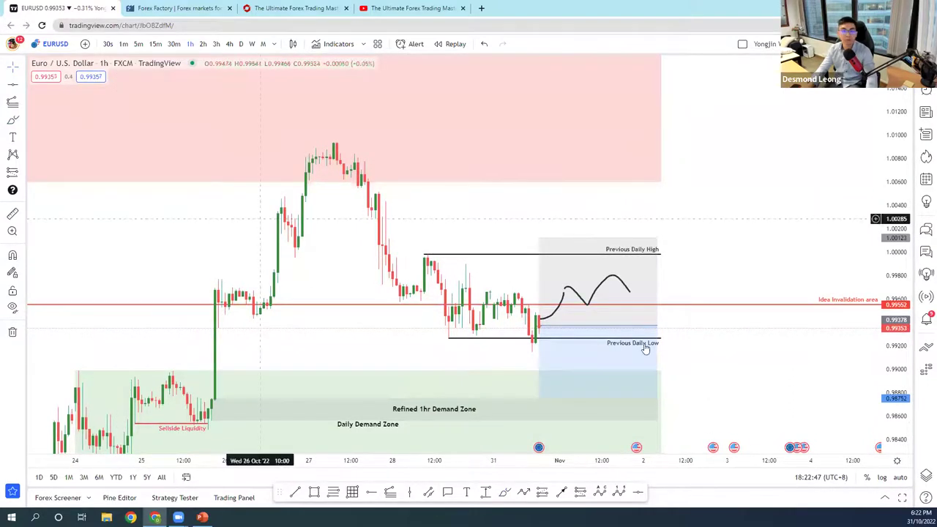
pyautogui.moveTo(210, 205); pyautogui.dragTo(254, 177)
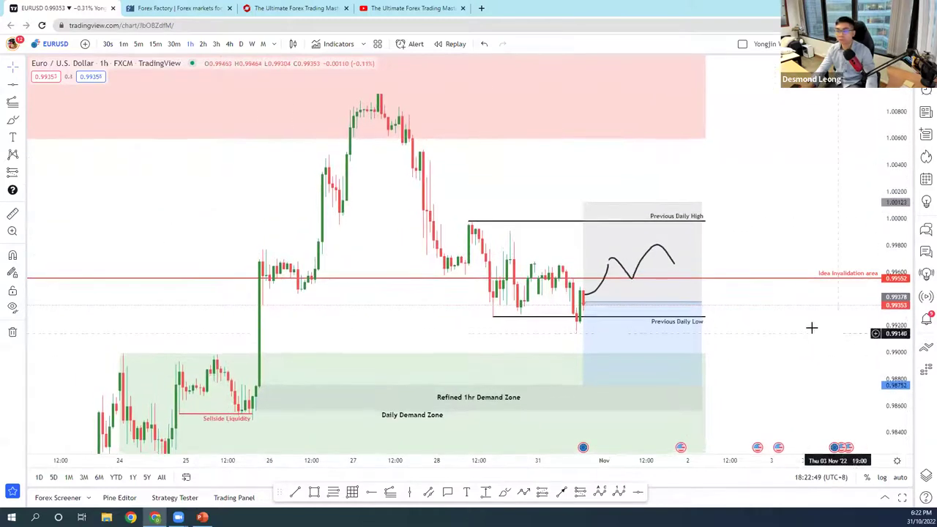
pyautogui.hscroll(-5, 811, 327)
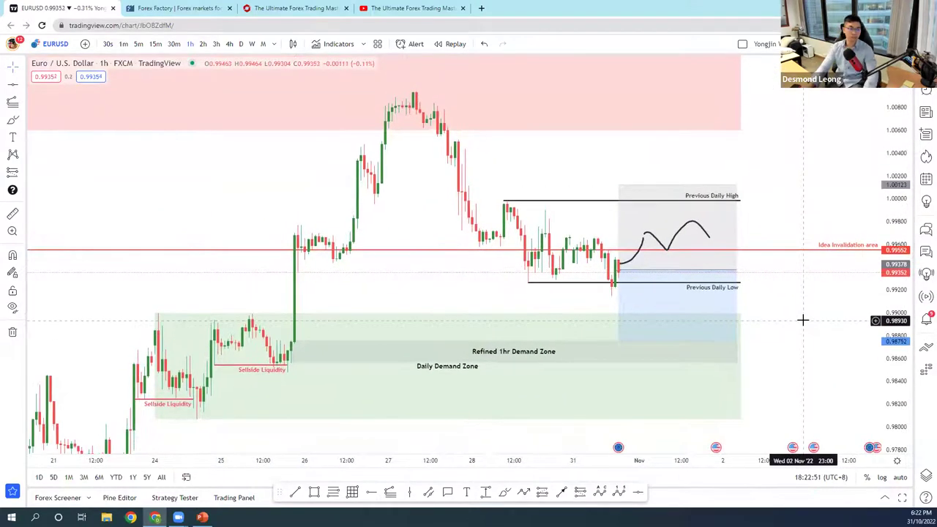
pyautogui.click(13, 120)
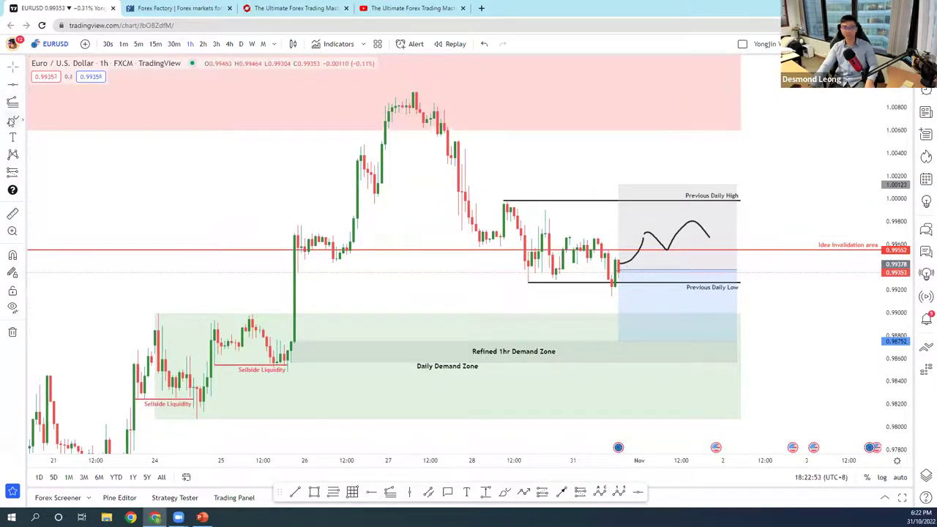
# - Brush ellipses around the Previous Daily Low and High labels and a spike above the high, undoing stray strokes
pyautogui.moveTo(754, 275)
pyautogui.mouseDown()
pyautogui.moveTo(659, 283)
pyautogui.moveTo(746, 299)
pyautogui.mouseUp()
pyautogui.moveTo(735, 187)
pyautogui.mouseDown()
pyautogui.moveTo(696, 182)
pyautogui.moveTo(741, 201)
pyautogui.moveTo(729, 180)
pyautogui.mouseUp()
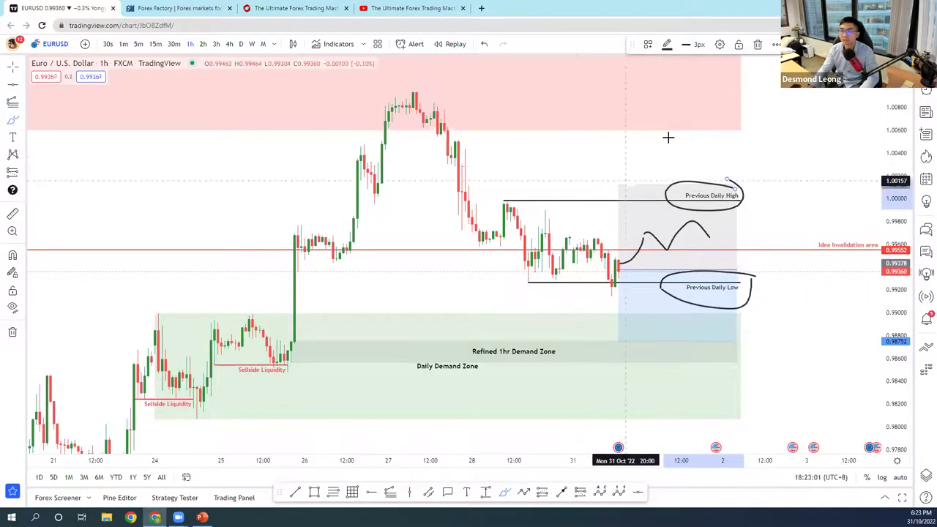
pyautogui.moveTo(561, 213)
pyautogui.mouseDown()
pyautogui.moveTo(607, 161)
pyautogui.moveTo(618, 207)
pyautogui.moveTo(632, 186)
pyautogui.mouseUp()
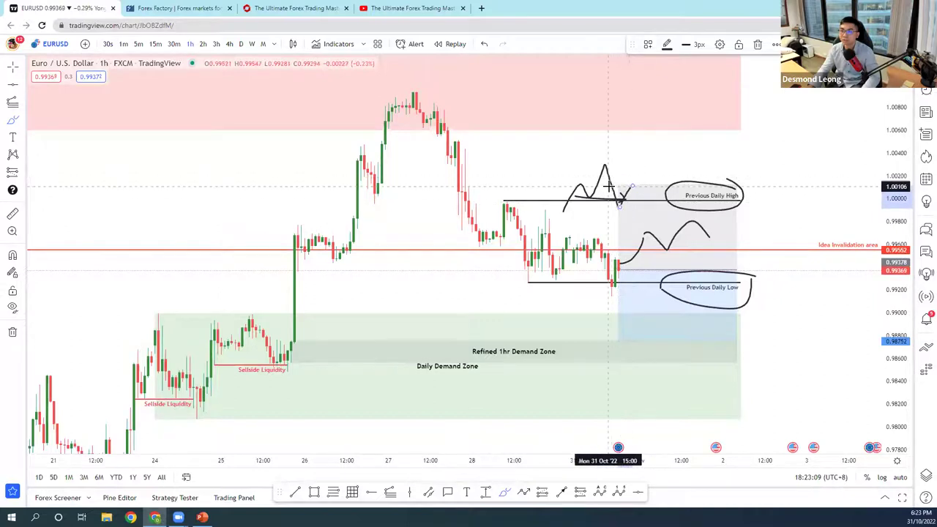
pyautogui.moveTo(644, 189); pyautogui.dragTo(649, 258)
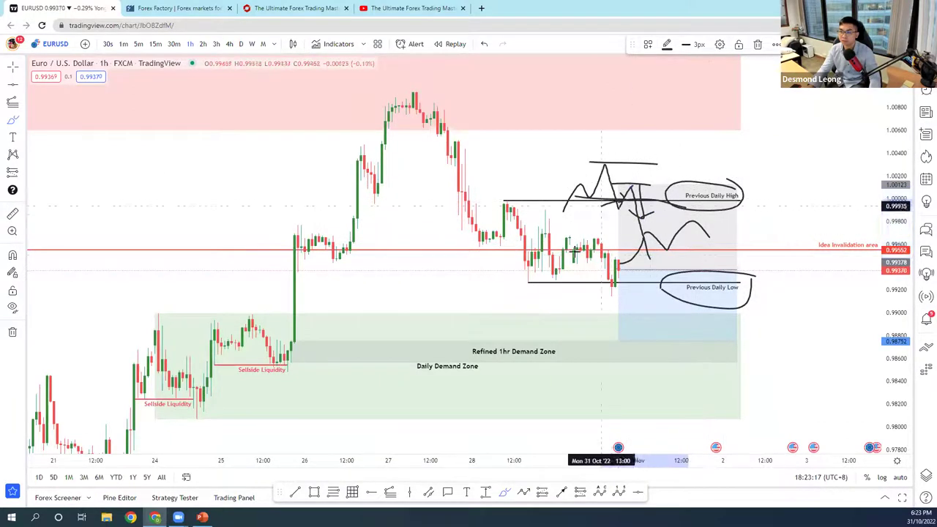
pyautogui.hotkey('ctrl', 'z')
pyautogui.hotkey('ctrl', 'z')
pyautogui.hotkey('ctrl', 'z')
pyautogui.hotkey('ctrl', 'z')
pyautogui.hotkey('ctrl', 'z')
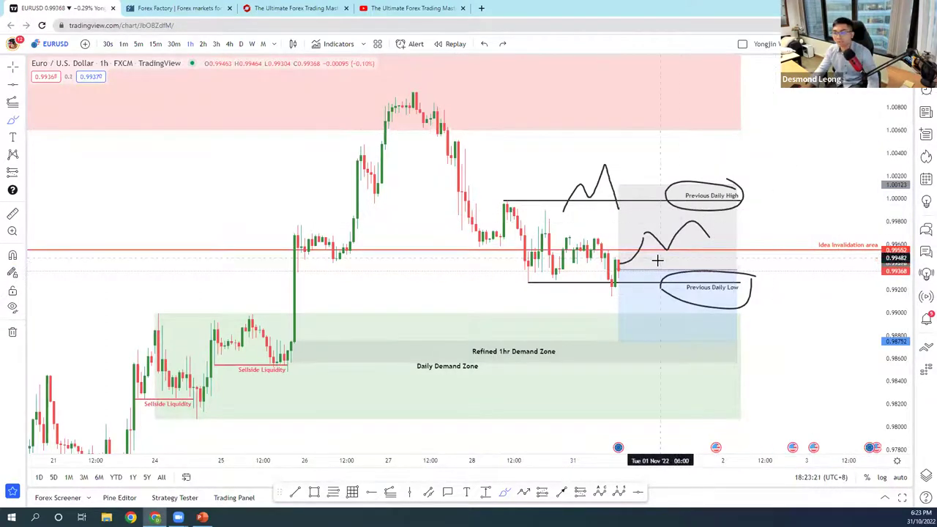
pyautogui.moveTo(759, 278)
pyautogui.mouseDown()
pyautogui.moveTo(749, 271)
pyautogui.moveTo(765, 294)
pyautogui.moveTo(813, 262)
pyautogui.mouseUp()
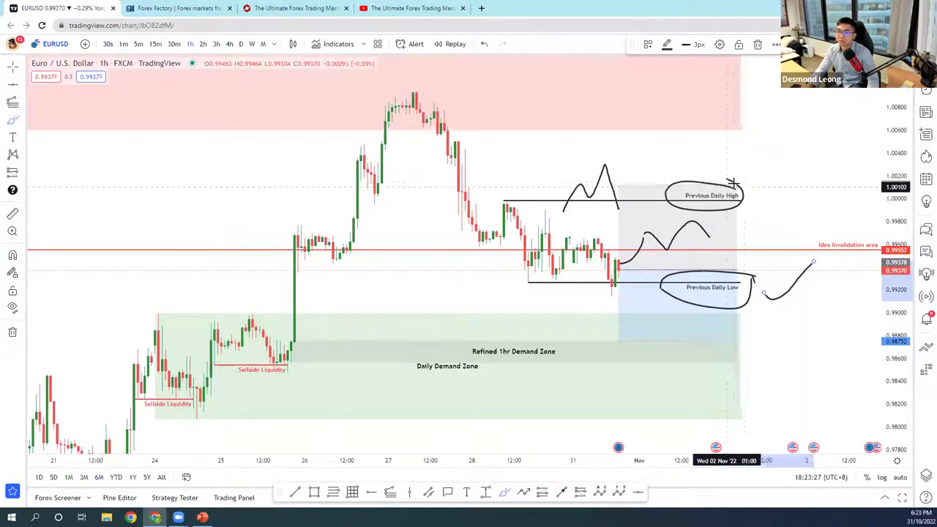
pyautogui.moveTo(754, 193); pyautogui.dragTo(769, 221)
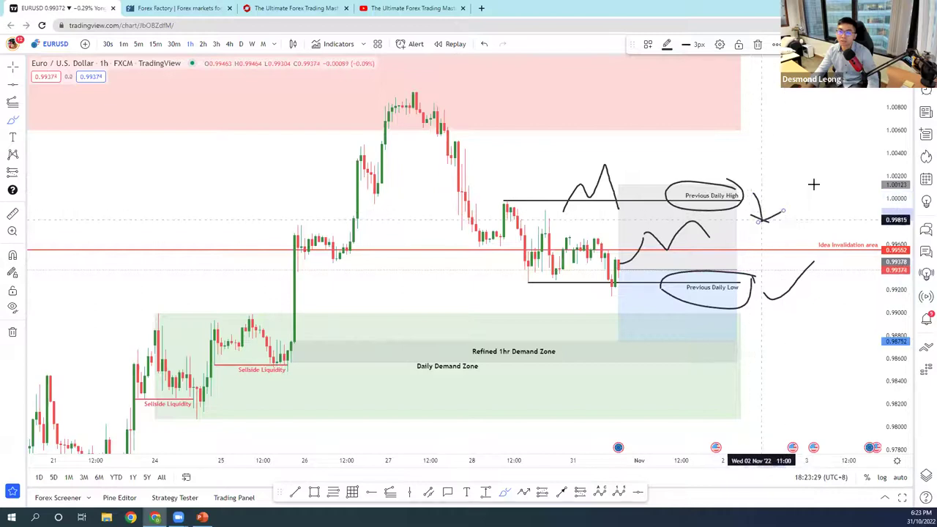
pyautogui.hotkey('ctrl', 'z')
pyautogui.hotkey('ctrl', 'z')
pyautogui.hotkey('ctrl', 'z')
pyautogui.hotkey('ctrl', 'z')
pyautogui.hotkey('ctrl', 'z')
pyautogui.hotkey('ctrl', 'z')
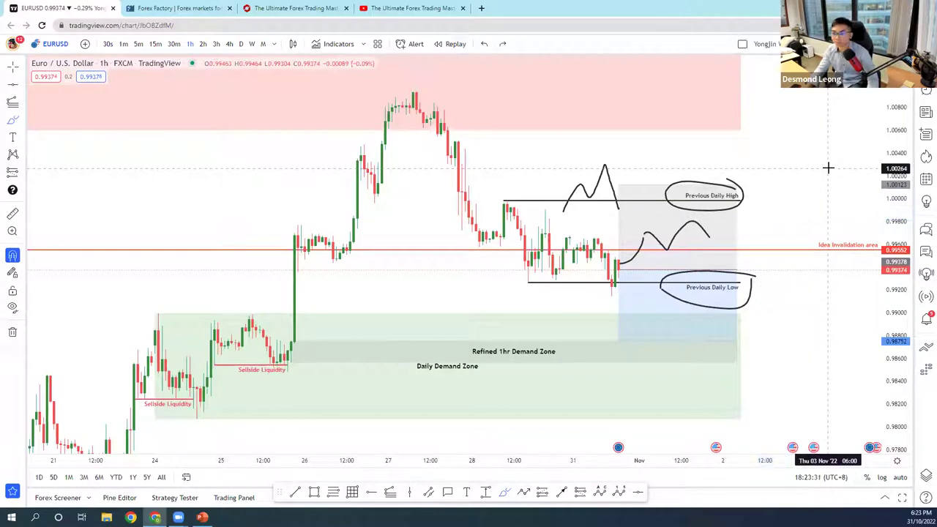
# - Delete the projected price-path curve from the EURUSD chart
pyautogui.hscroll(3, 828, 167)
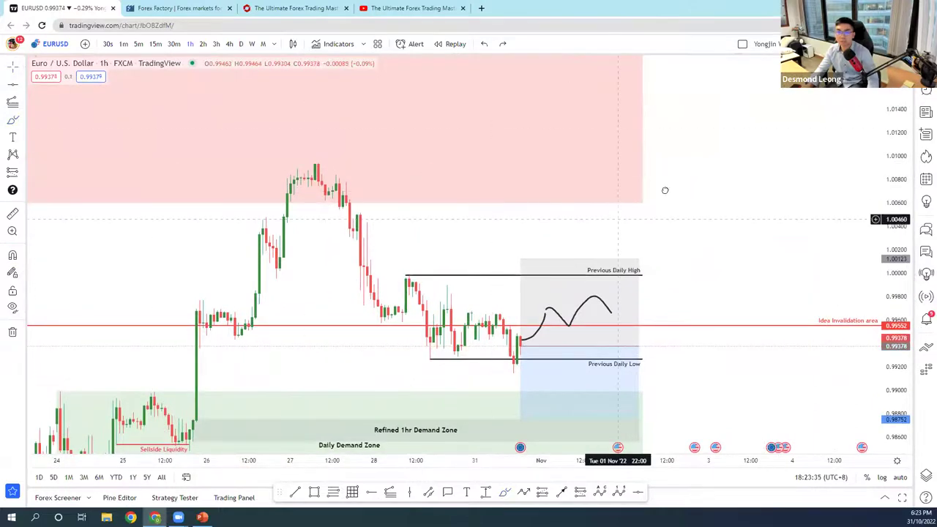
pyautogui.hscroll(-3, 663, 188)
pyautogui.click(710, 233)
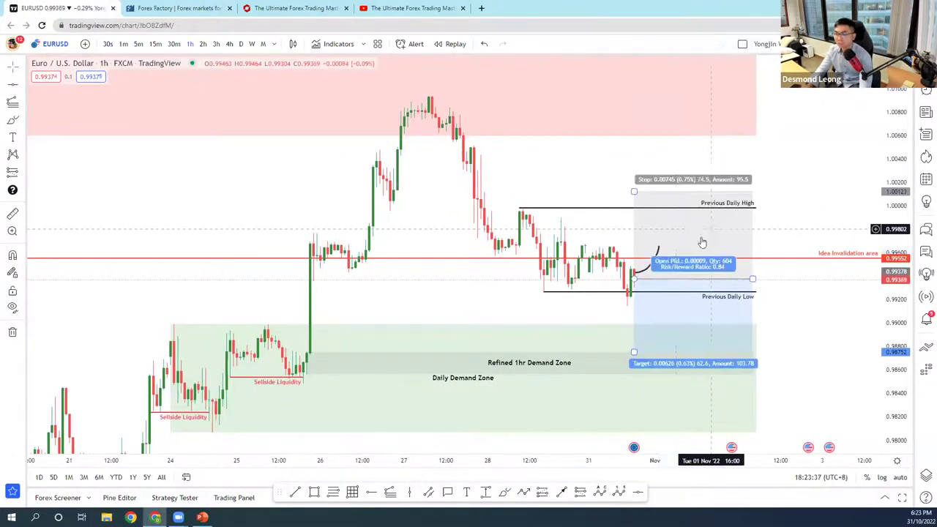
pyautogui.press('Delete')
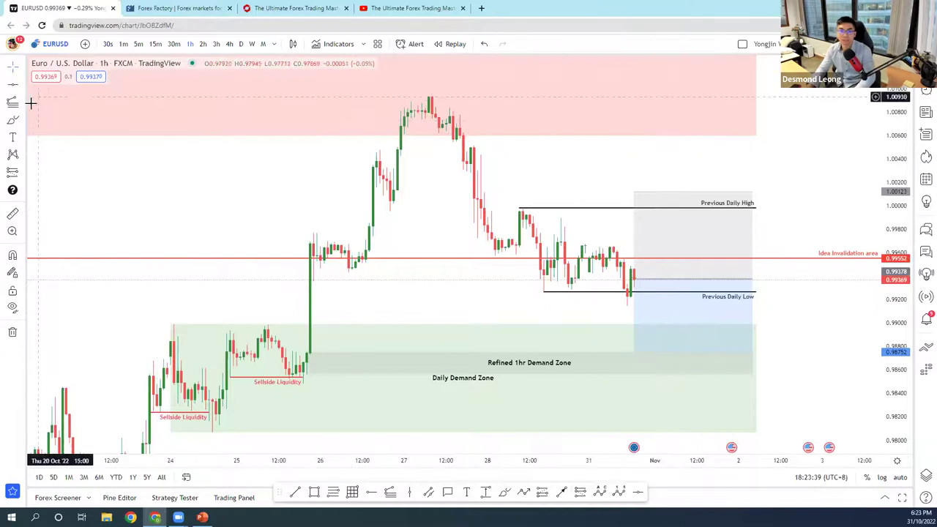
# - Draw a Fib Retracement across the recent swing and apply a saved Fib template
pyautogui.click(22, 103)
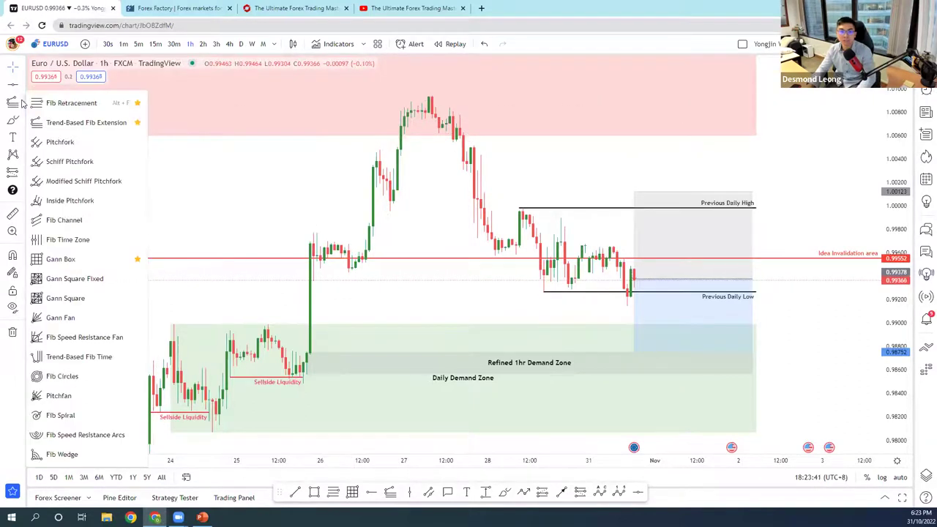
pyautogui.click(87, 103)
pyautogui.click(504, 208)
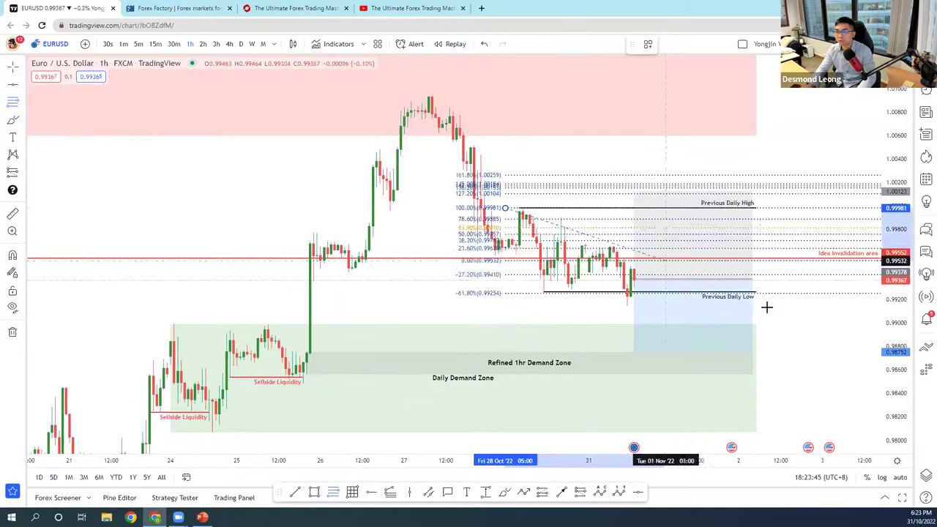
pyautogui.click(783, 307)
pyautogui.rightClick(783, 308)
pyautogui.moveTo(814, 319)
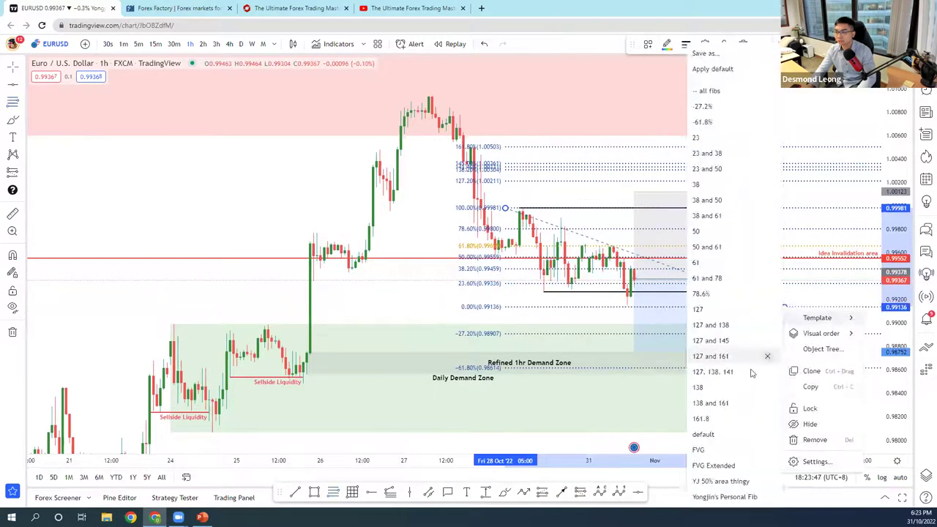
pyautogui.click(721, 481)
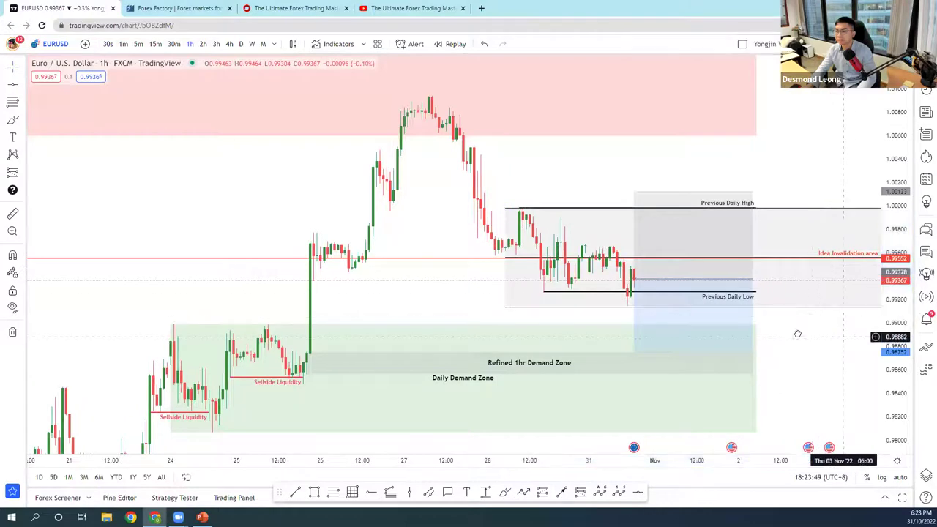
# - Move the Fib retracement onto the demand zone and lower its bottom anchor to 0.98058
pyautogui.moveTo(798, 295); pyautogui.dragTo(710, 286)
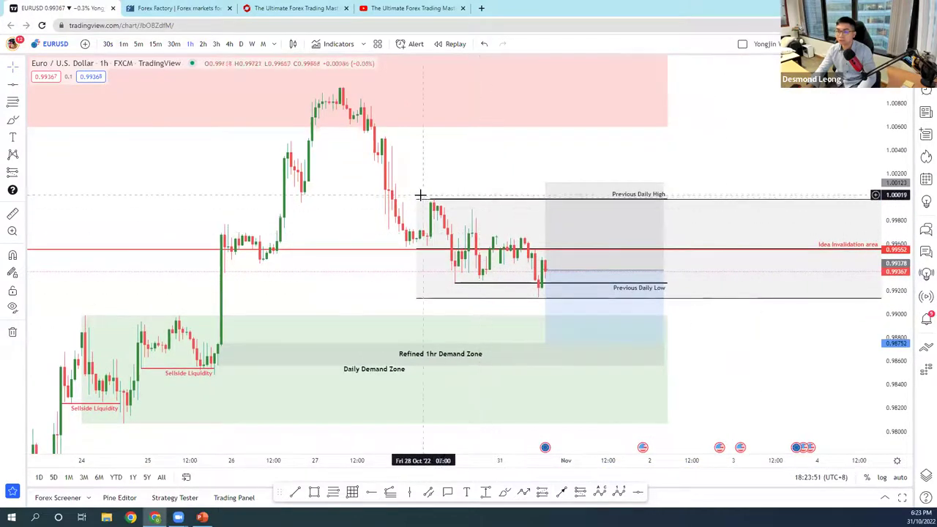
pyautogui.moveTo(417, 200); pyautogui.dragTo(80, 315)
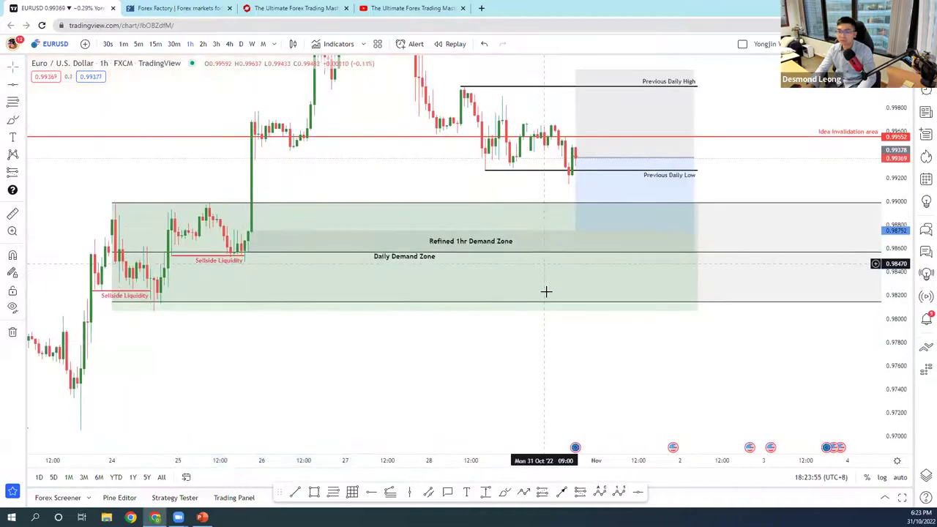
pyautogui.click(374, 321)
pyautogui.moveTo(374, 321); pyautogui.dragTo(703, 333)
# - Extend the short position's profit target lower for about 1.13 reward-to-risk
pyautogui.moveTo(674, 368); pyautogui.dragTo(798, 391)
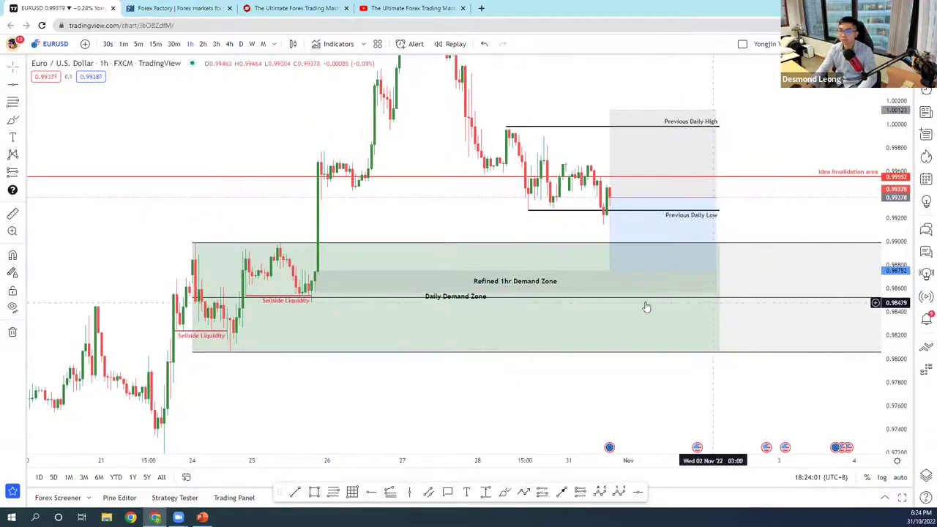
pyautogui.click(609, 269)
pyautogui.moveTo(610, 270); pyautogui.dragTo(610, 294)
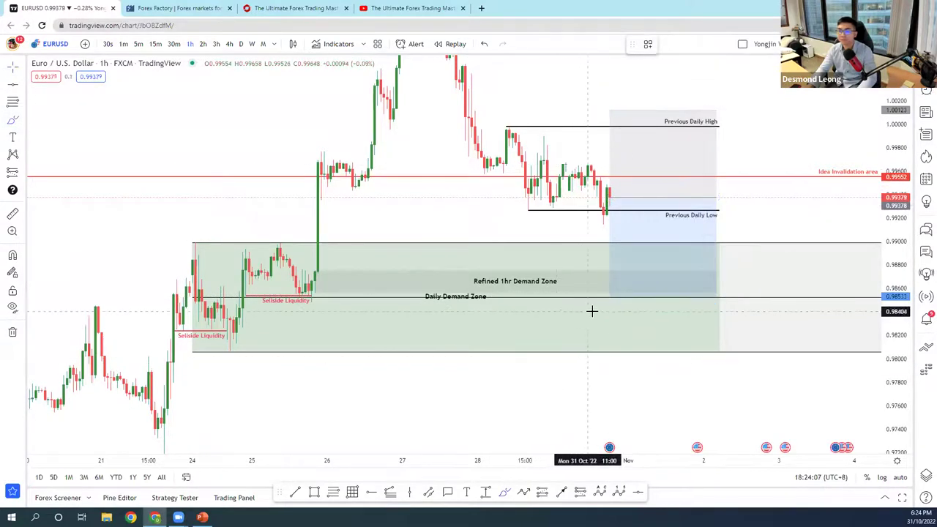
# - Sketch and undo ellipses in the demand zones, then select the green Daily Demand Zone rectangle
pyautogui.moveTo(543, 306); pyautogui.dragTo(592, 310)
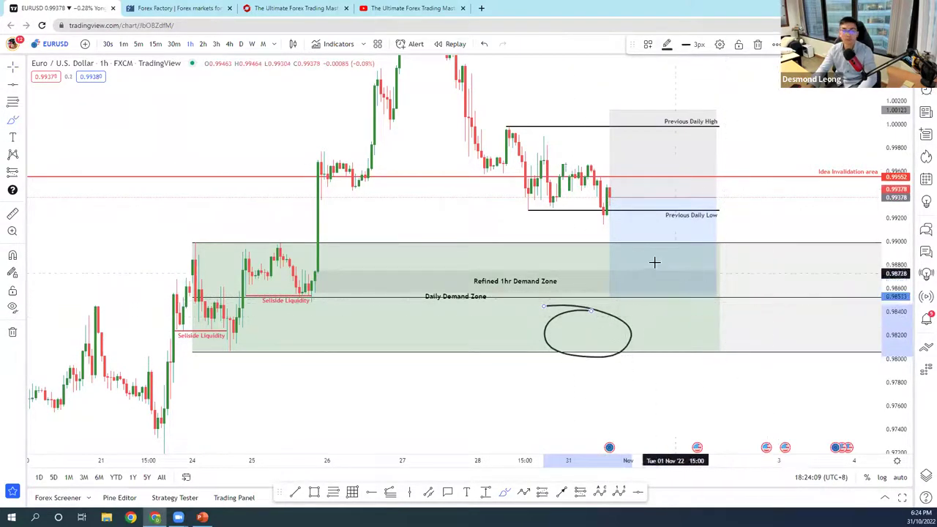
pyautogui.moveTo(620, 244)
pyautogui.mouseDown()
pyautogui.moveTo(560, 237)
pyautogui.moveTo(546, 282)
pyautogui.moveTo(619, 243)
pyautogui.mouseUp()
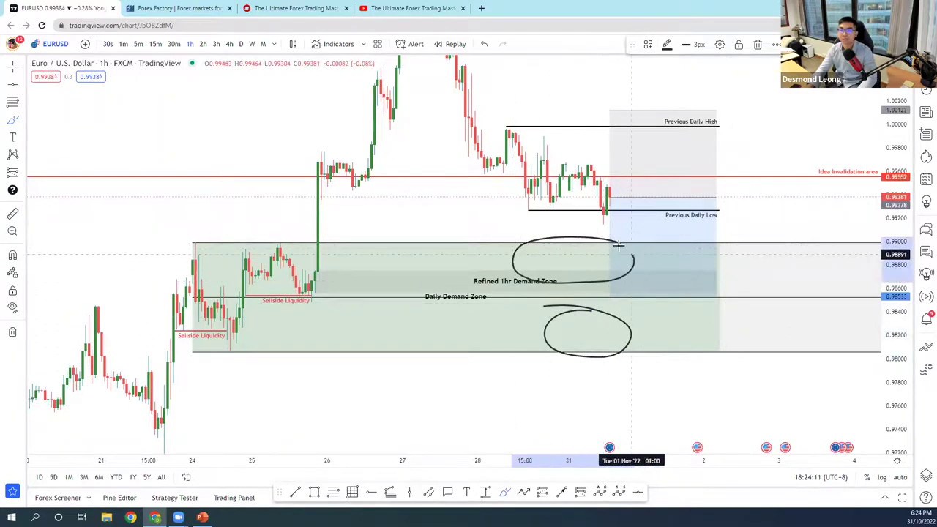
pyautogui.hotkey('ctrl', 'z')
pyautogui.hotkey('ctrl', 'z')
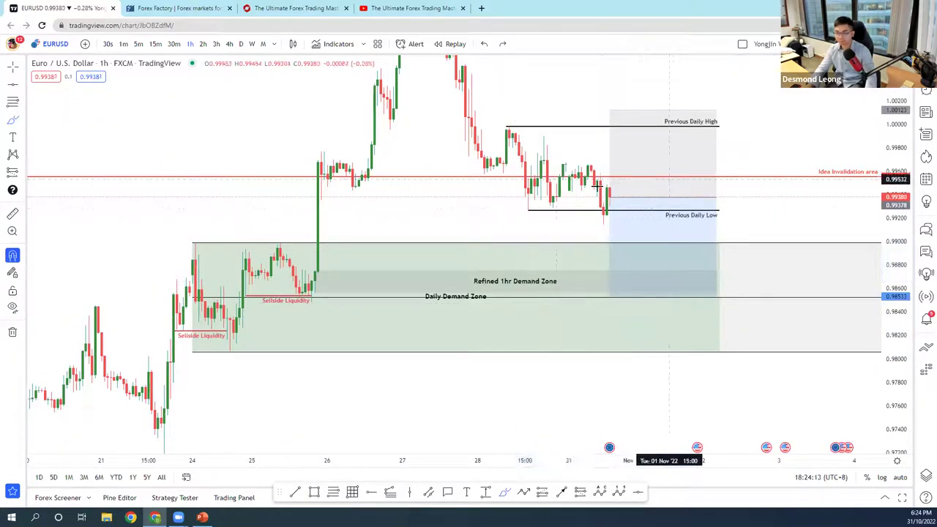
pyautogui.moveTo(473, 200); pyautogui.dragTo(446, 274)
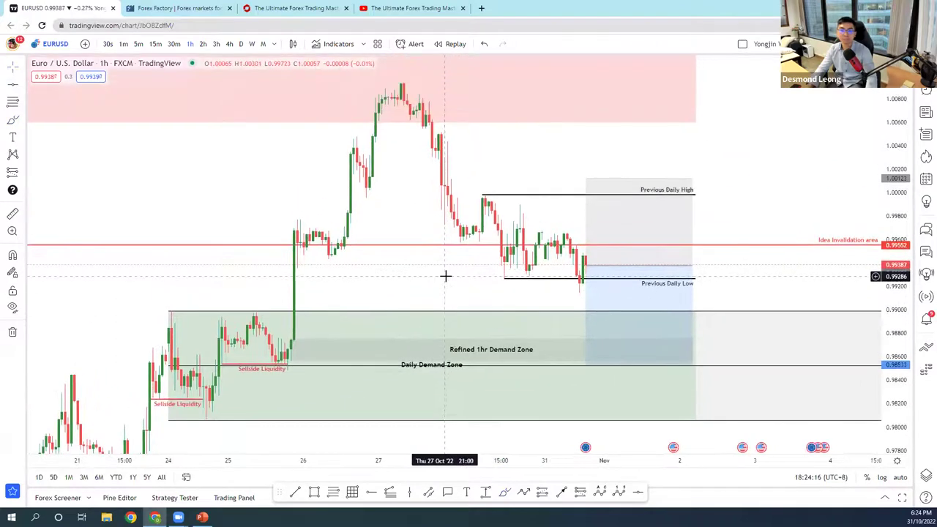
pyautogui.click(170, 343)
# - Deselect the Daily Demand Zone rectangle and switch to the Text tool
pyautogui.click(256, 285)
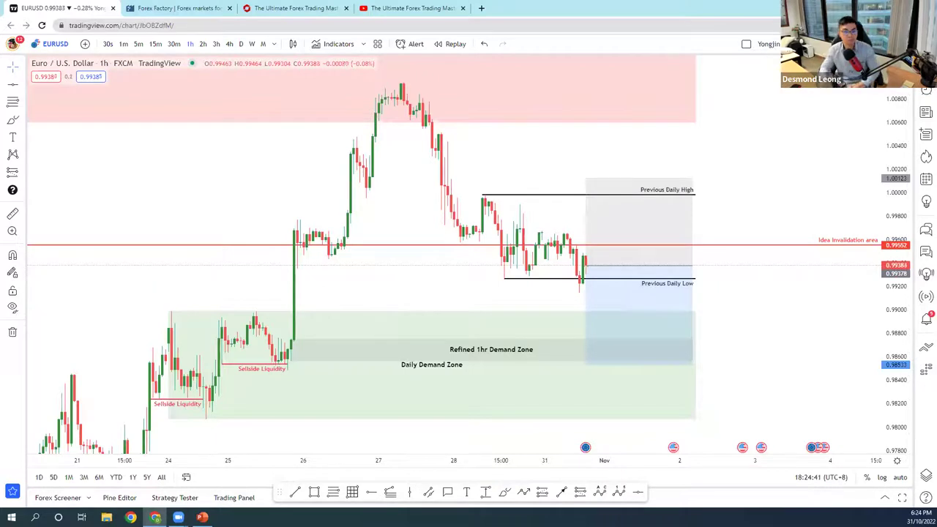
pyautogui.click(13, 137)
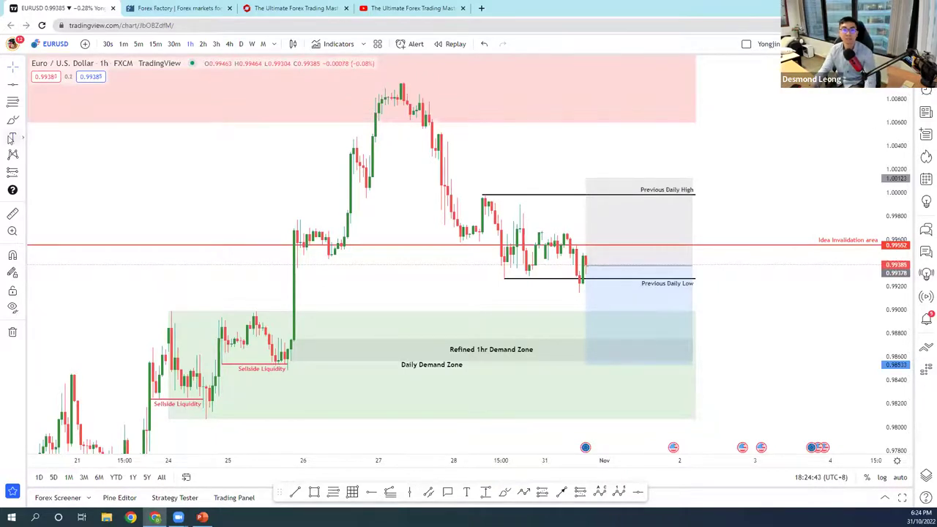
# - Add the note '95% traders fail AND THEN they quit' and drag it to the upper left
pyautogui.click(183, 180)
pyautogui.write('95&^')
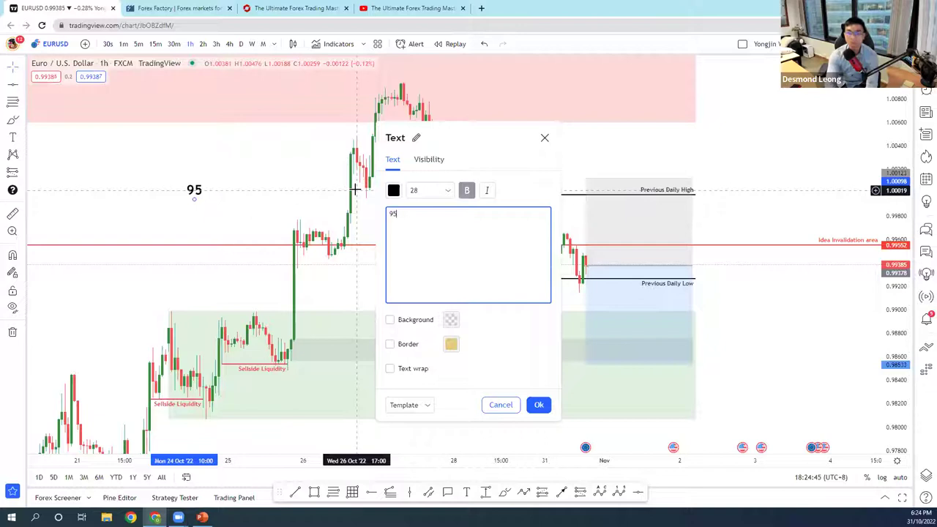
pyautogui.press('BackSpace')
pyautogui.press('BackSpace')
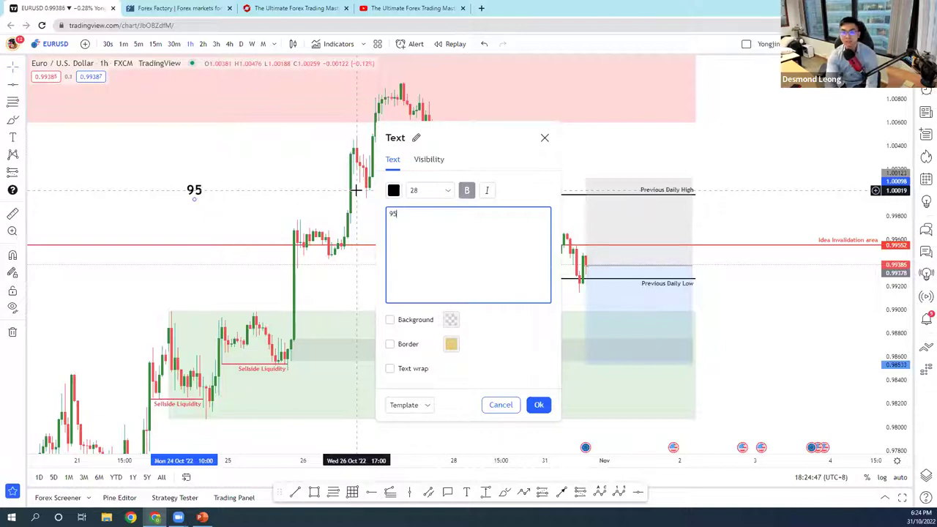
pyautogui.write('%')
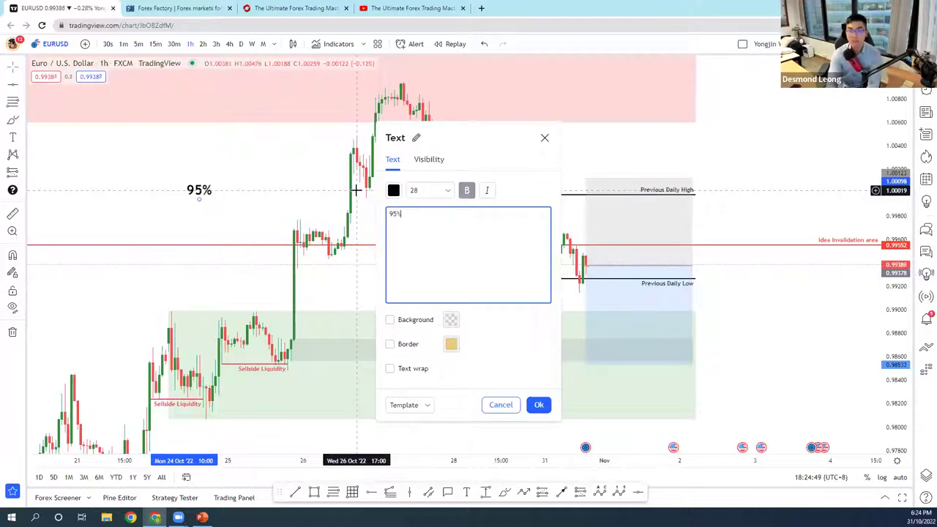
pyautogui.write(' traders fail AND THEN they quit')
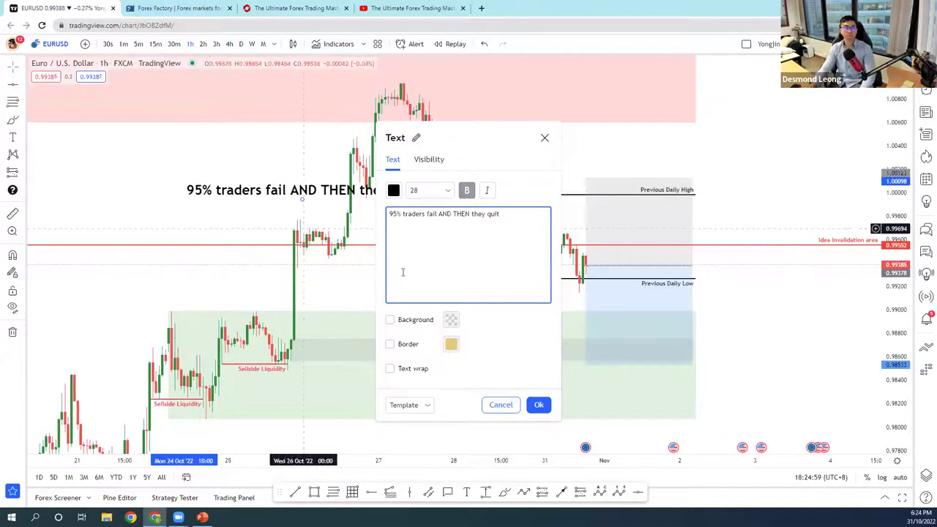
pyautogui.click(539, 405)
pyautogui.moveTo(355, 191); pyautogui.dragTo(249, 170)
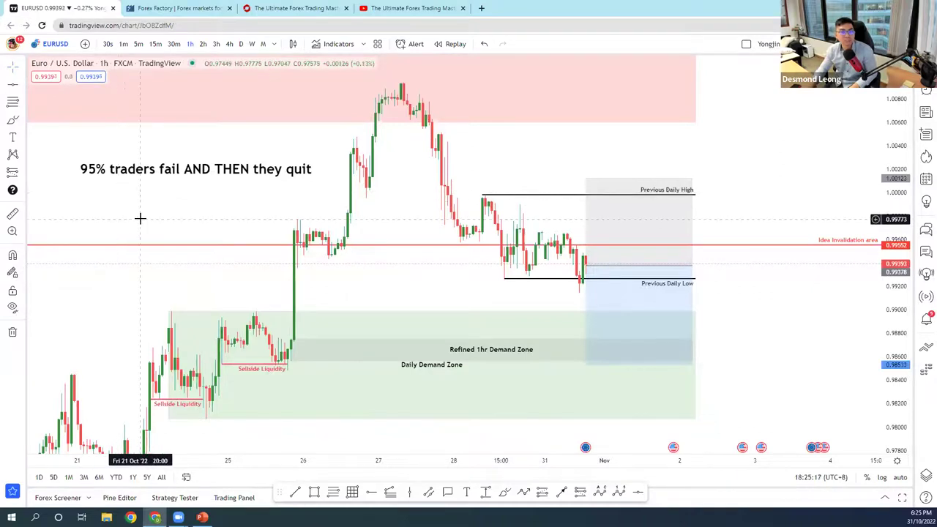
# - Sketch a freehand zigzag price path with the brush, then undo it
pyautogui.click(12, 119)
pyautogui.moveTo(108, 225); pyautogui.dragTo(203, 224)
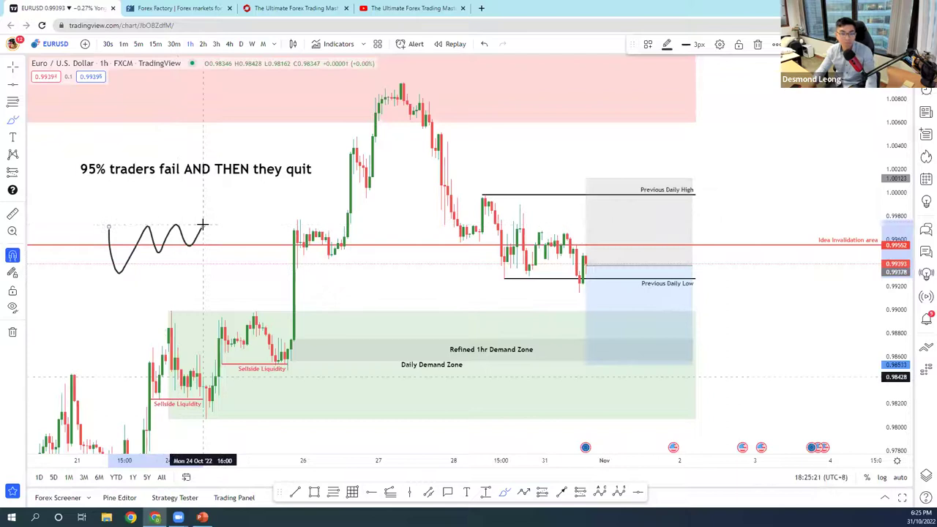
pyautogui.hotkey('ctrl', 'z')
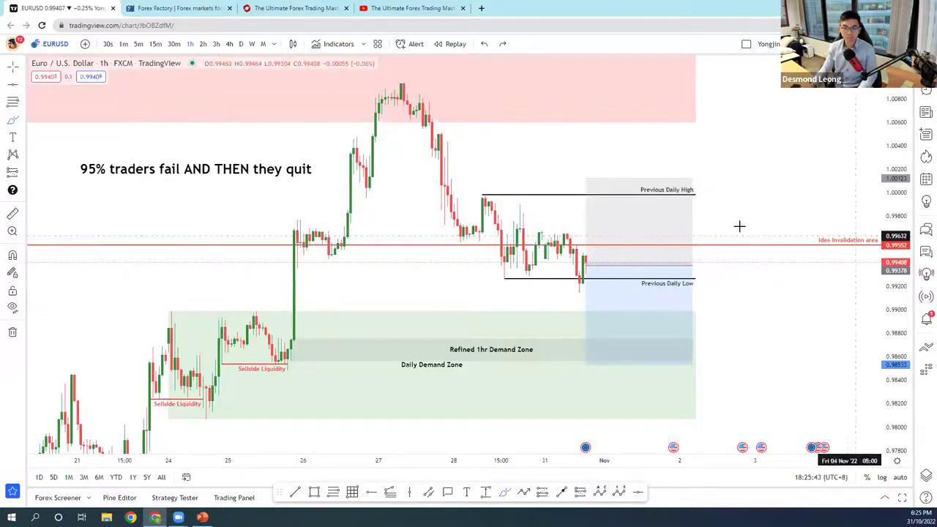
# - Stretch the long position's stop zone upward, then delete the long-position drawing
pyautogui.moveTo(610, 178)
pyautogui.mouseDown()
pyautogui.moveTo(611, 106)
pyautogui.moveTo(642, 67)
pyautogui.mouseUp()
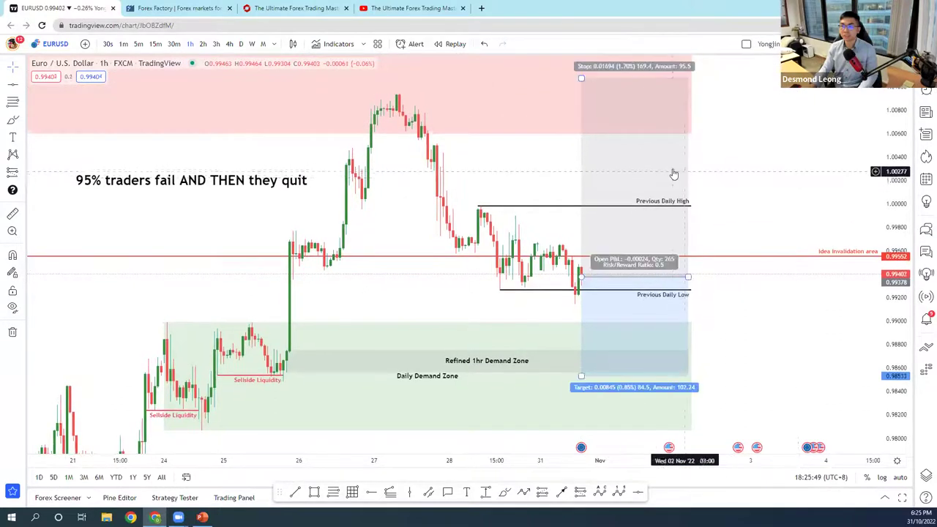
pyautogui.press('Delete')
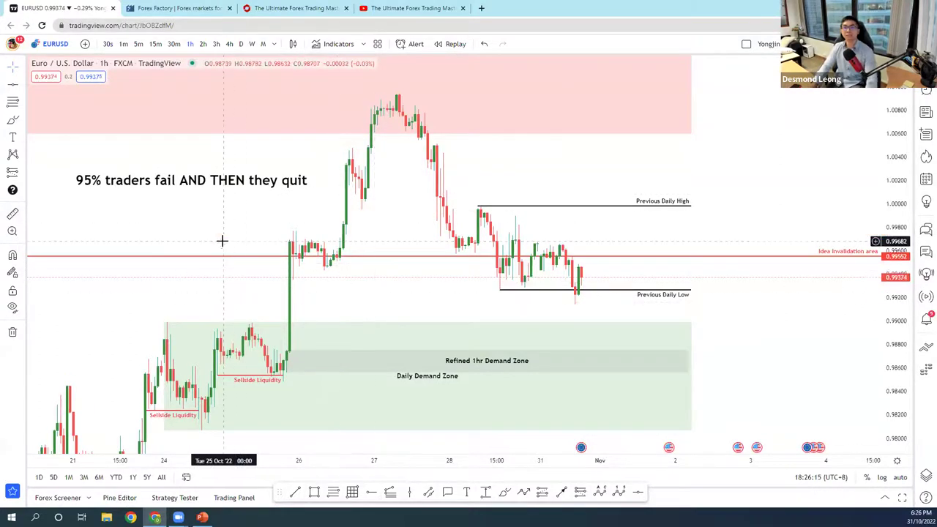
pyautogui.moveTo(228, 241); pyautogui.dragTo(233, 239)
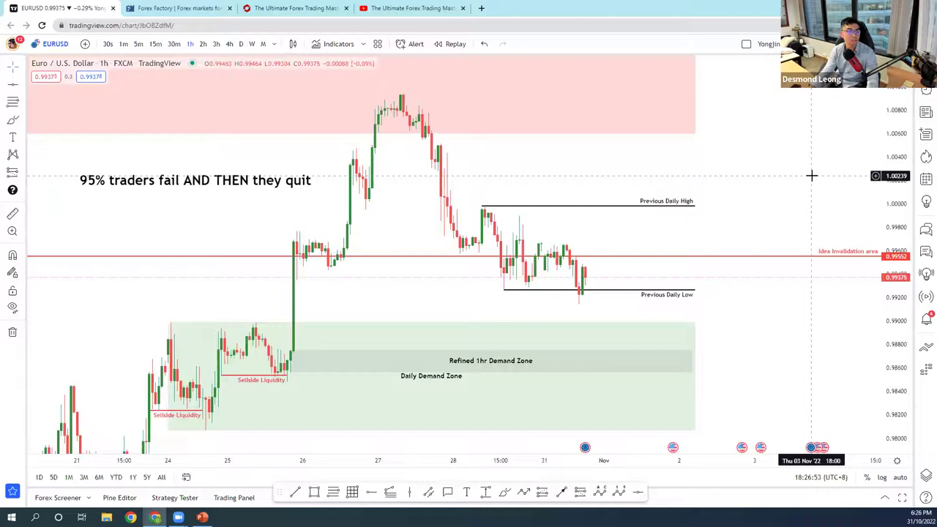
# - From the Home page in a new tab, search 'dogestonks' and open the DogeStonks profile
pyautogui.click(13, 45)
pyautogui.click(56, 74)
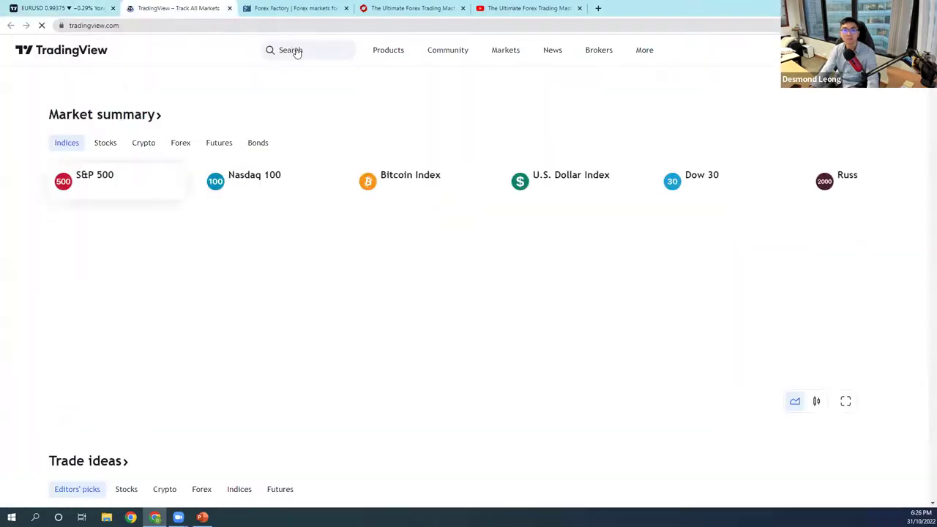
pyautogui.click(296, 50)
pyautogui.write('dogestonks')
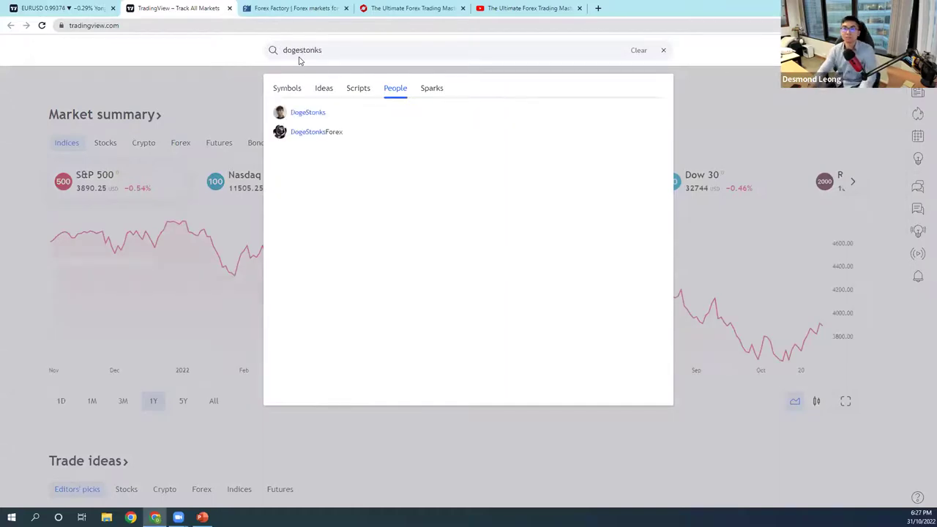
pyautogui.click(328, 114)
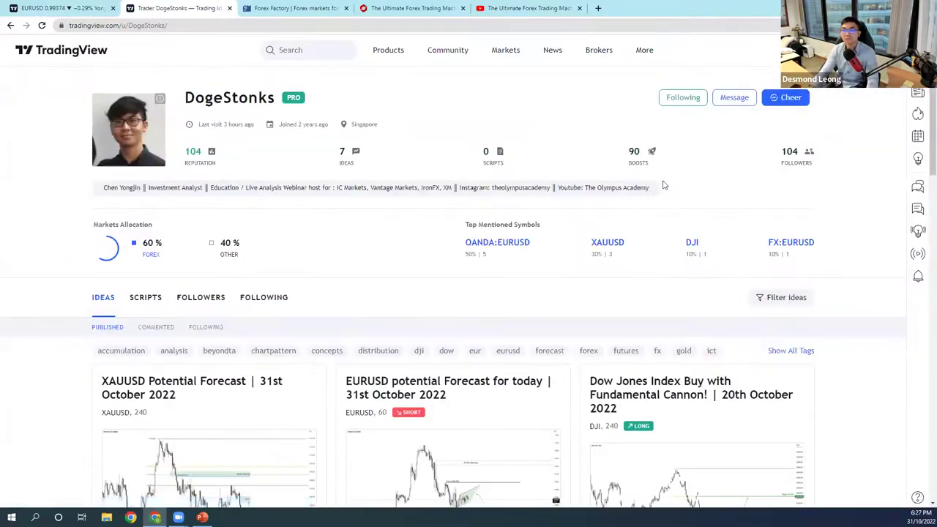
# - Scroll down the DogeStonks profile to its published idea cards
pyautogui.click(117, 25)
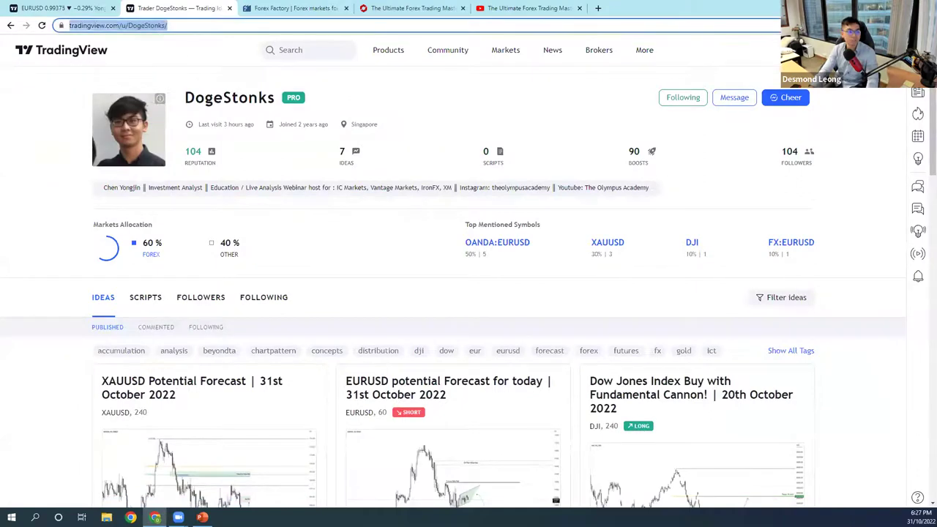
pyautogui.click(60, 274)
pyautogui.scroll(-3, 60, 275)
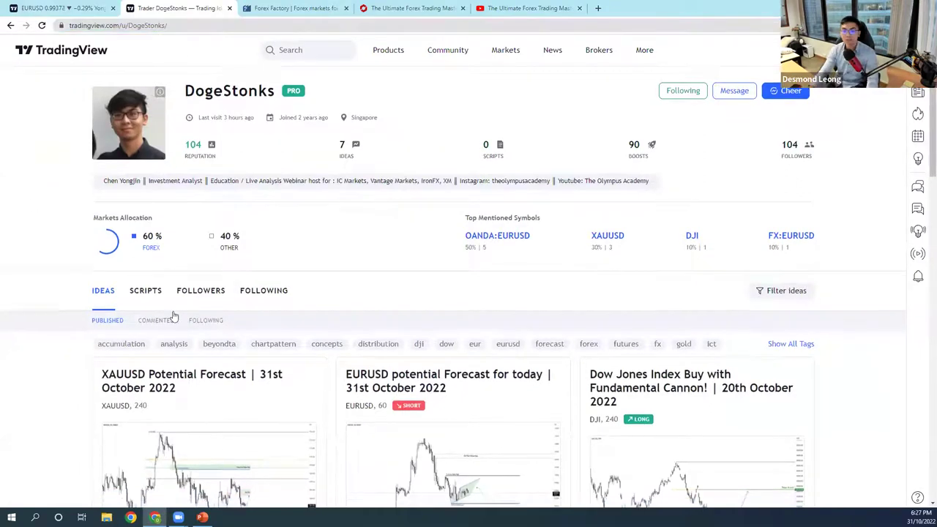
pyautogui.scroll(-5, 606, 192)
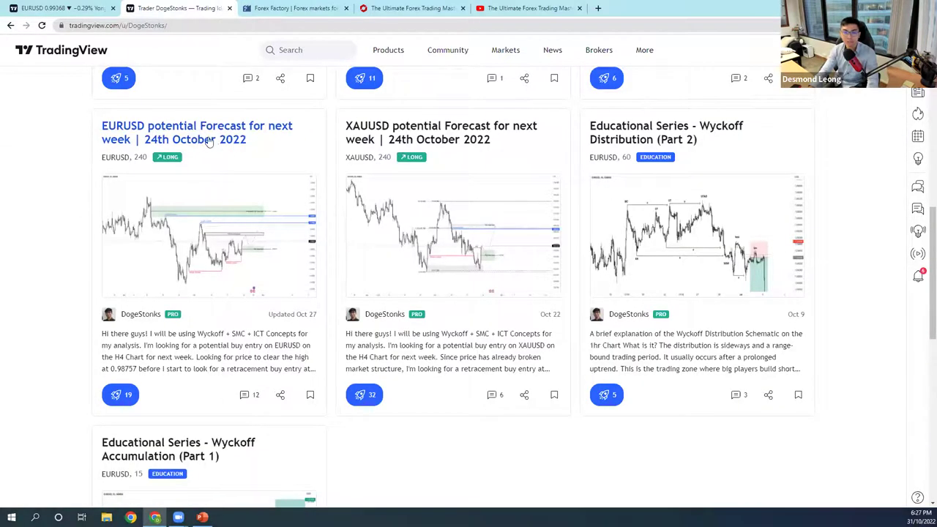
pyautogui.click(210, 142)
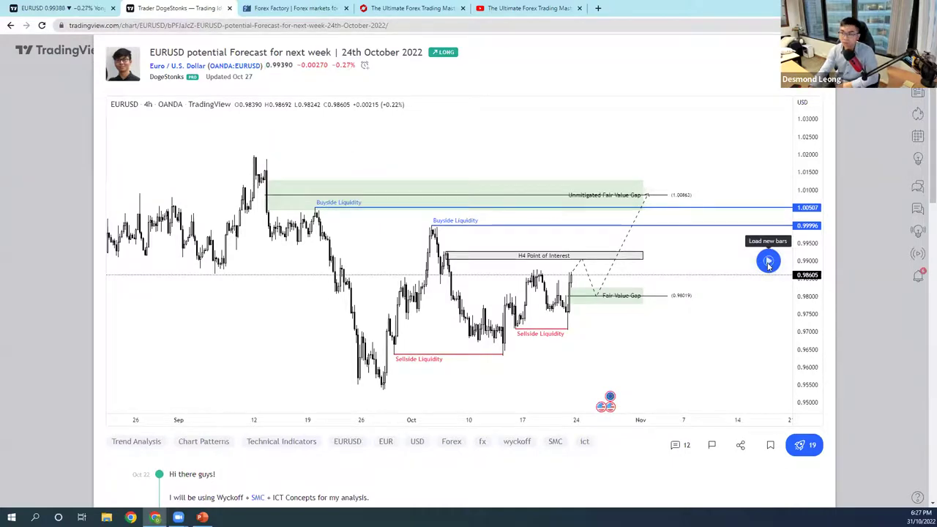
pyautogui.click(767, 261)
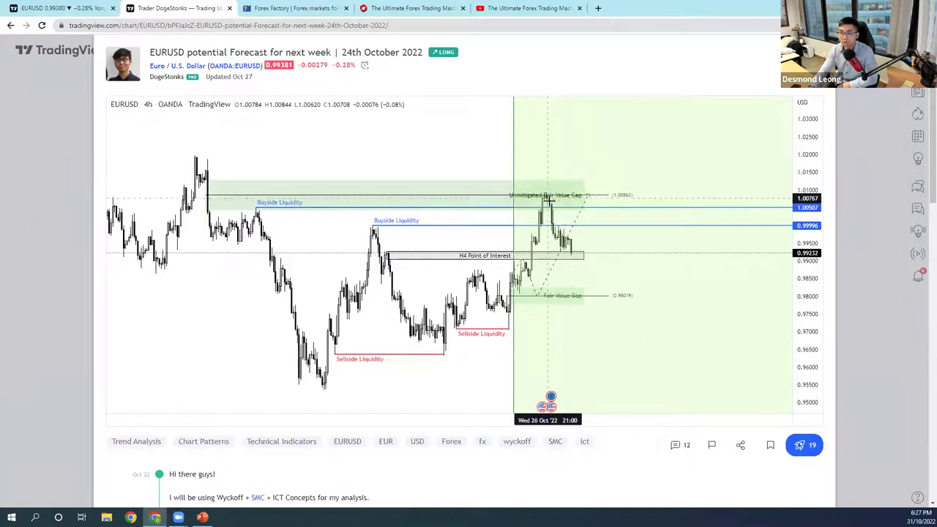
pyautogui.moveTo(406, 158); pyautogui.dragTo(408, 158)
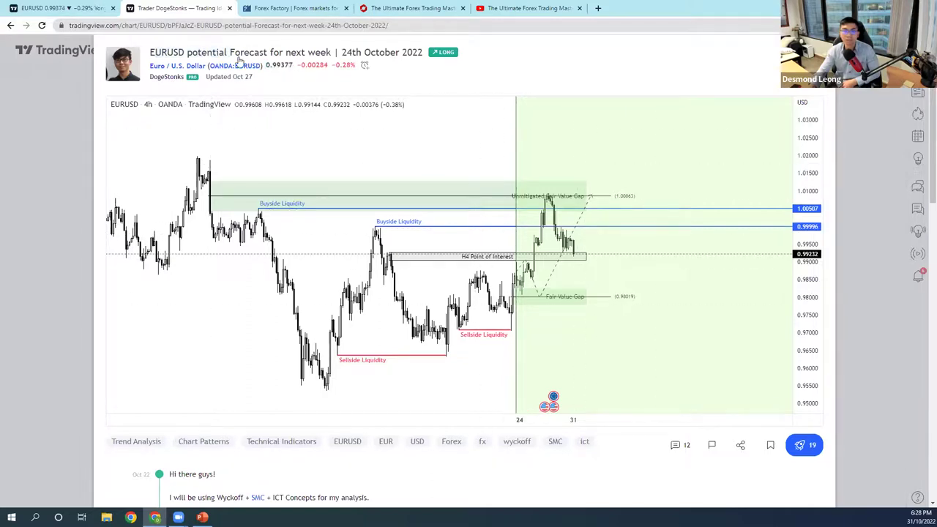
pyautogui.hotkey('alt', 'Left')
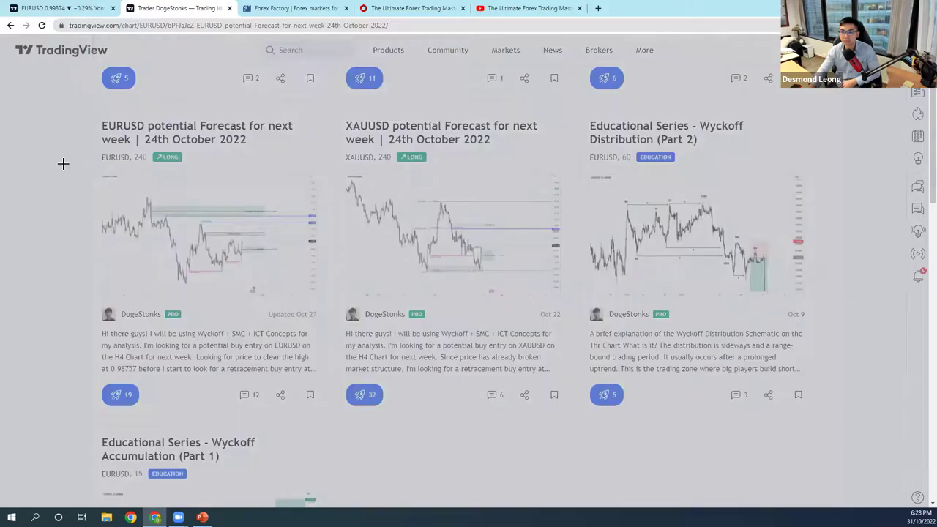
pyautogui.scroll(4, 98, 288)
pyautogui.scroll(1, 99, 288)
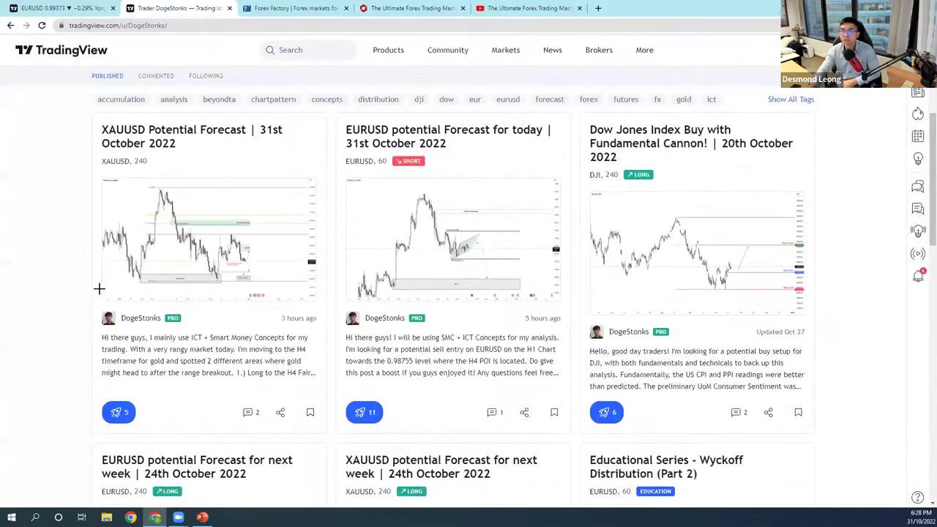
pyautogui.scroll(1, 100, 279)
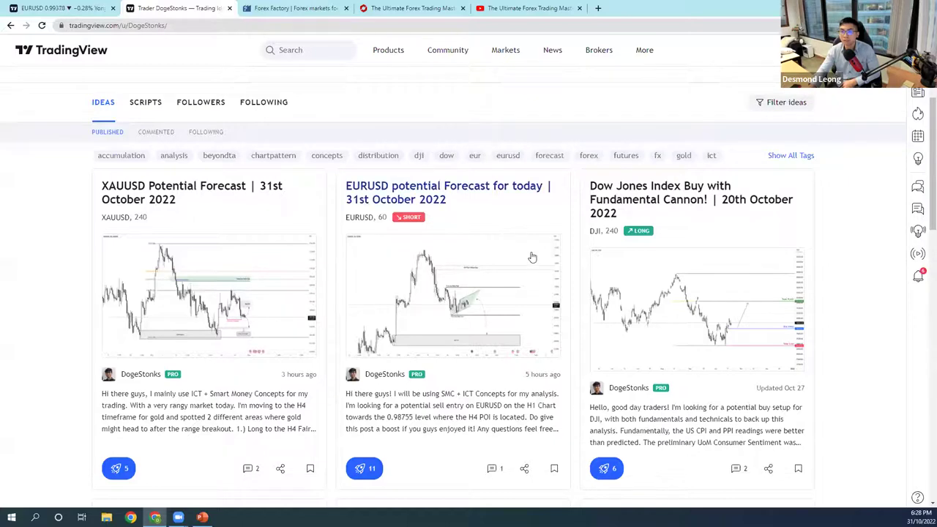
pyautogui.click(422, 202)
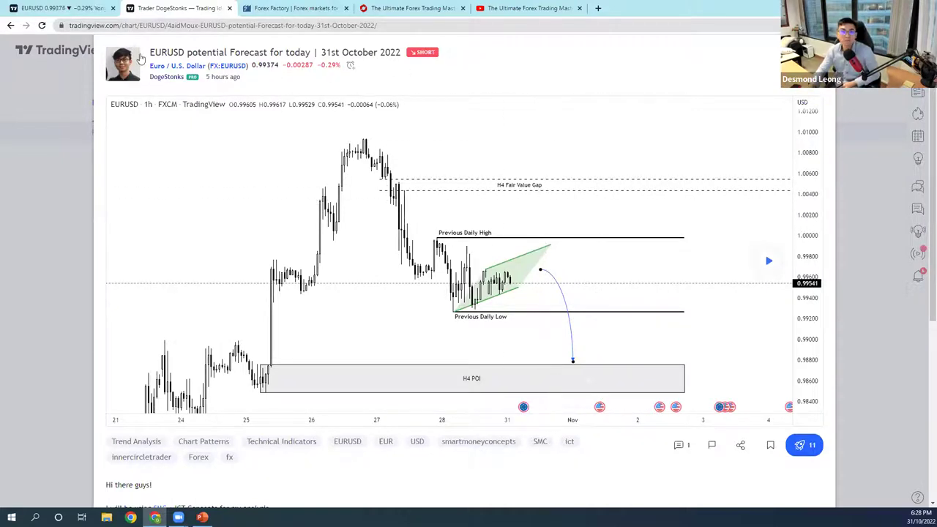
pyautogui.moveTo(151, 56); pyautogui.dragTo(167, 53)
pyautogui.click(176, 49)
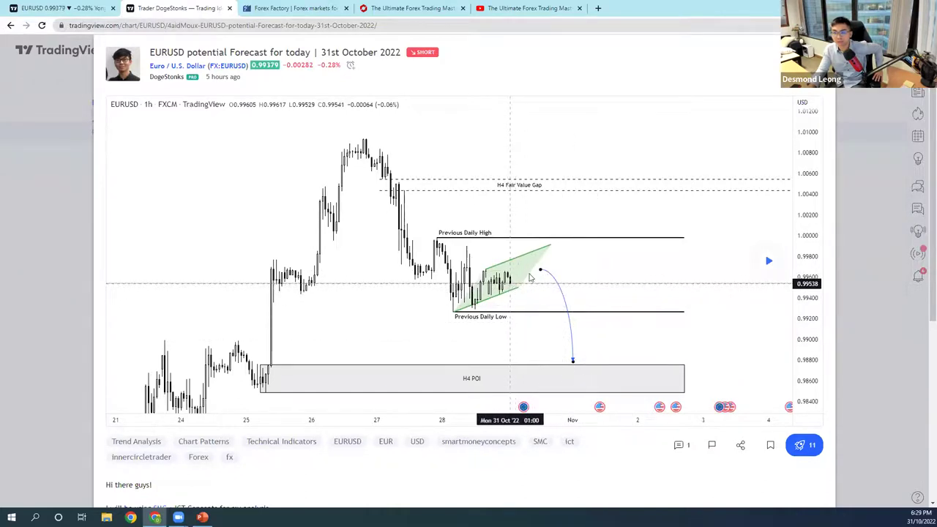
pyautogui.click(768, 260)
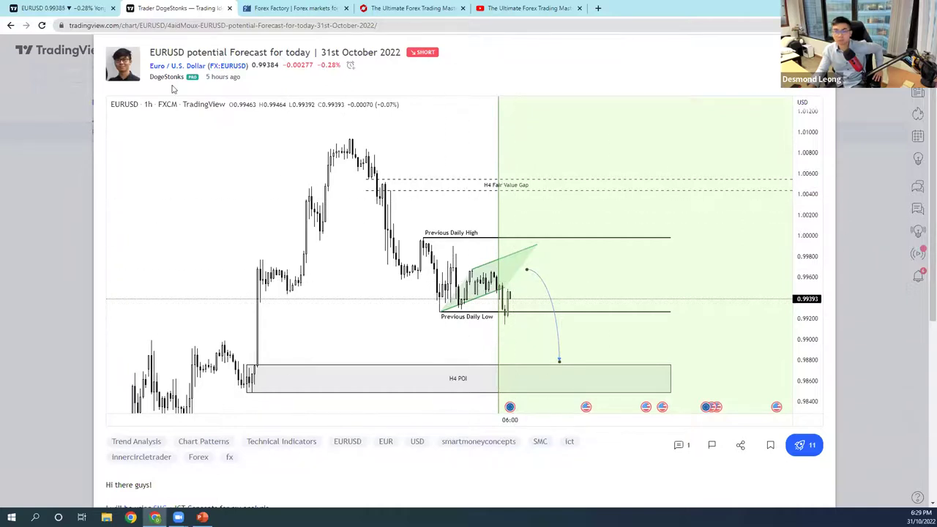
pyautogui.click(45, 183)
pyautogui.scroll(3, 70, 247)
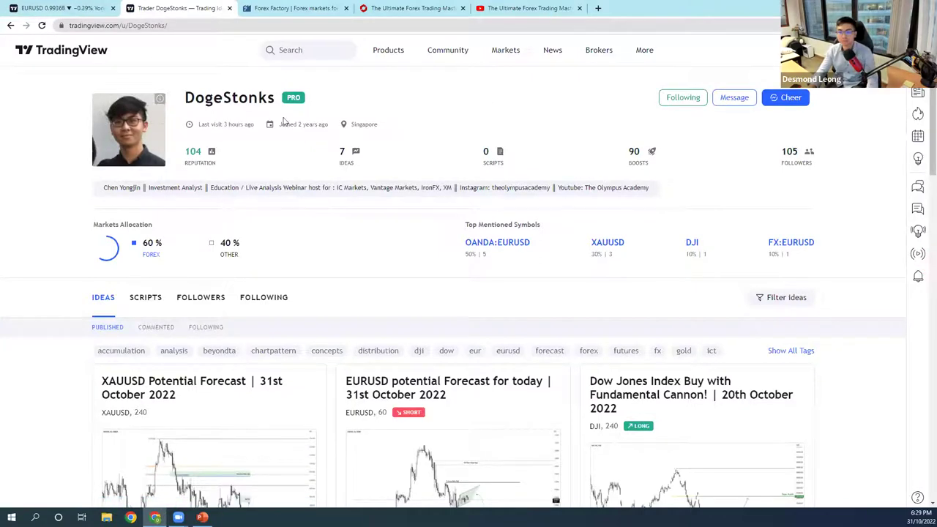
# - Close the DogeStonks profile tab and return to the EURUSD chart tab
pyautogui.click(229, 9)
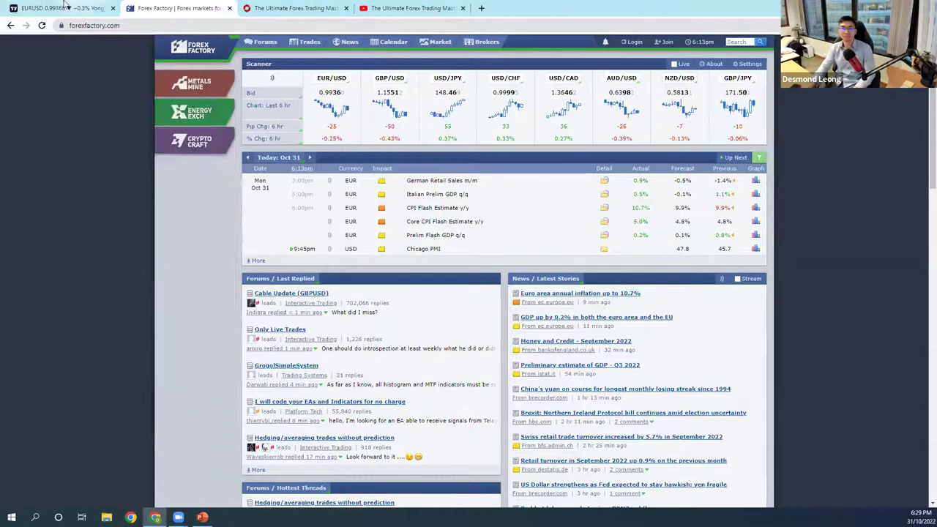
pyautogui.hotkey('ctrl', 'shift', 'Tab')
pyautogui.click(225, 216)
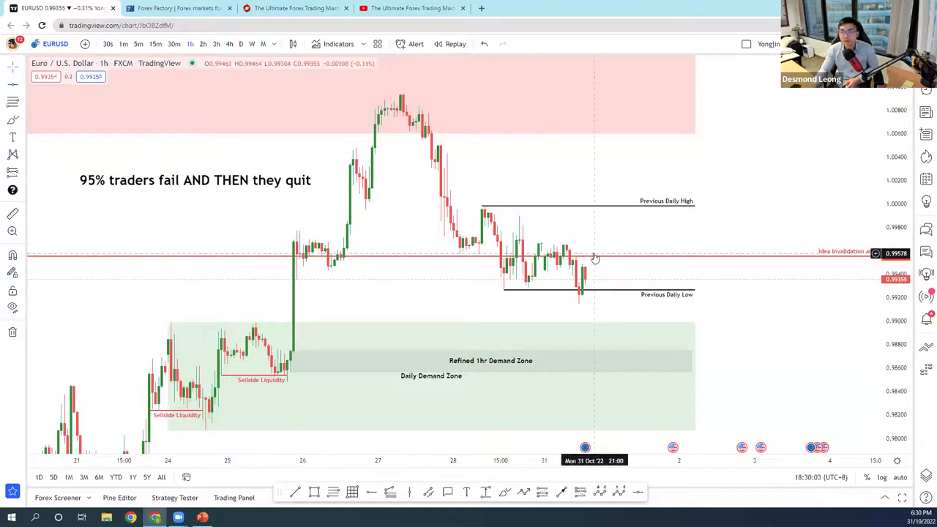
# - Compress the price scale so all drawn zones fit, then bring up the account menu
pyautogui.moveTo(732, 236); pyautogui.dragTo(752, 239)
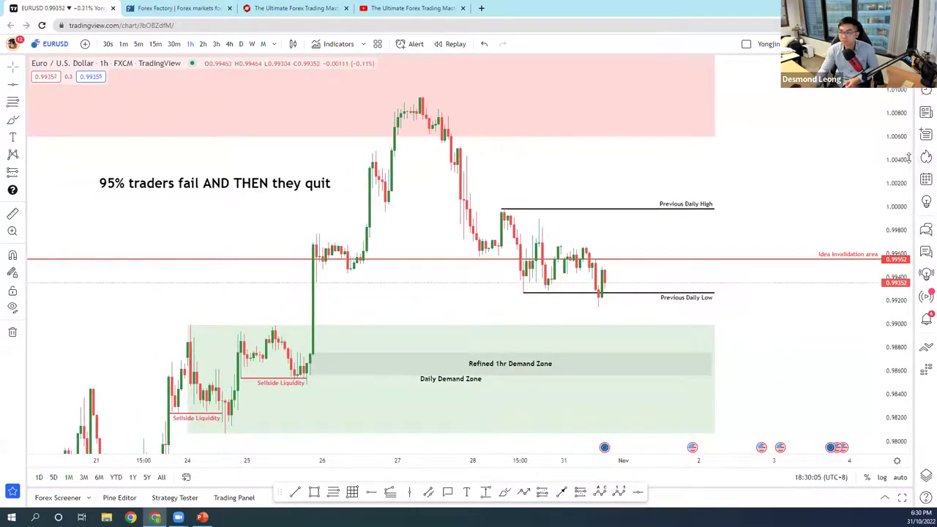
pyautogui.moveTo(909, 158); pyautogui.dragTo(899, 176)
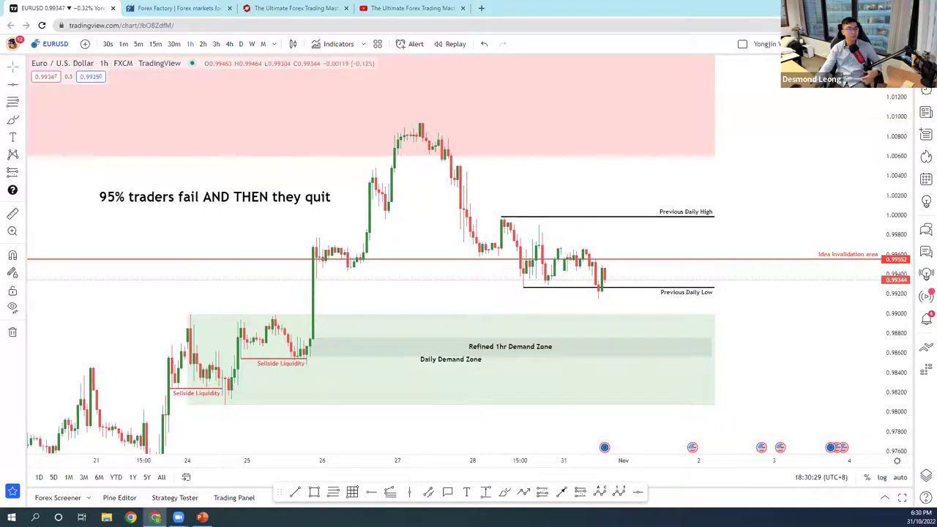
pyautogui.click(12, 44)
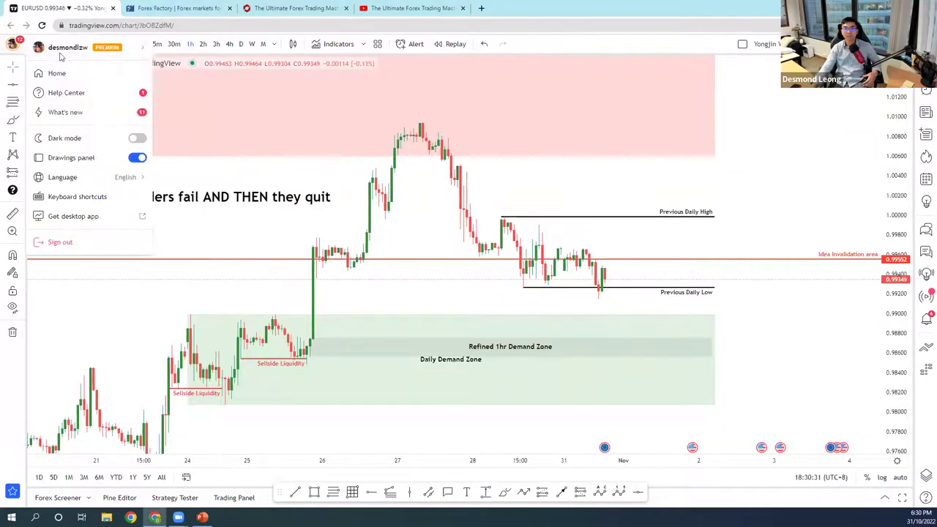
# - From the Home page, search 'dogestonks', correcting typos, and open the trader's profile
pyautogui.click(58, 74)
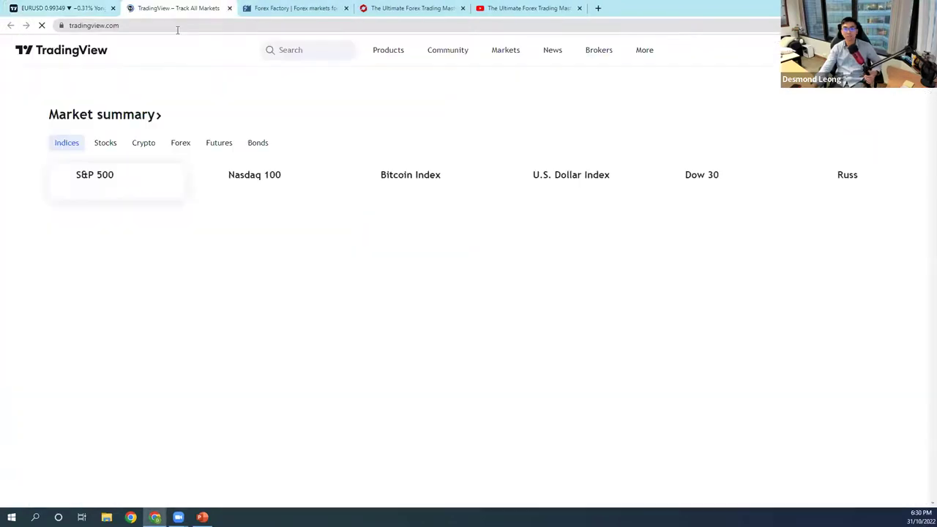
pyautogui.click(311, 52)
pyautogui.write('dogestocks')
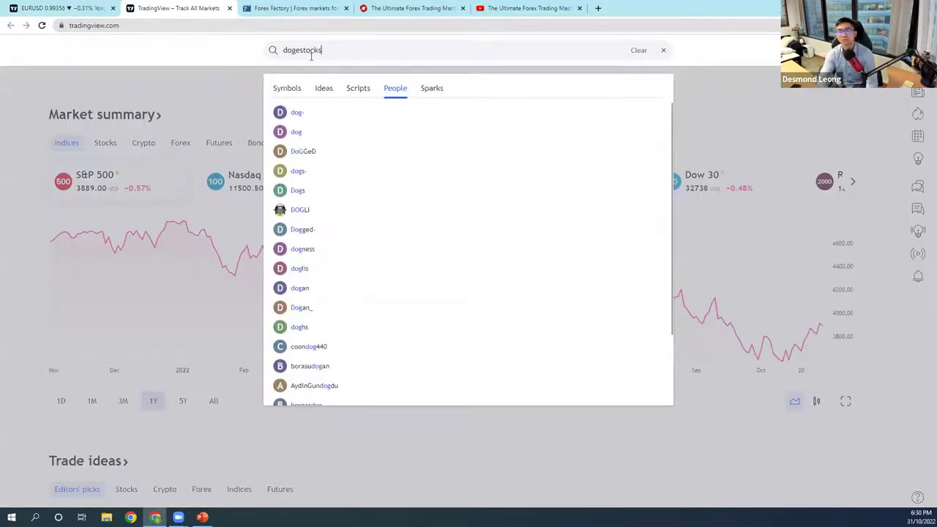
pyautogui.press('BackSpace')
pyautogui.press('BackSpace')
pyautogui.write('nks')
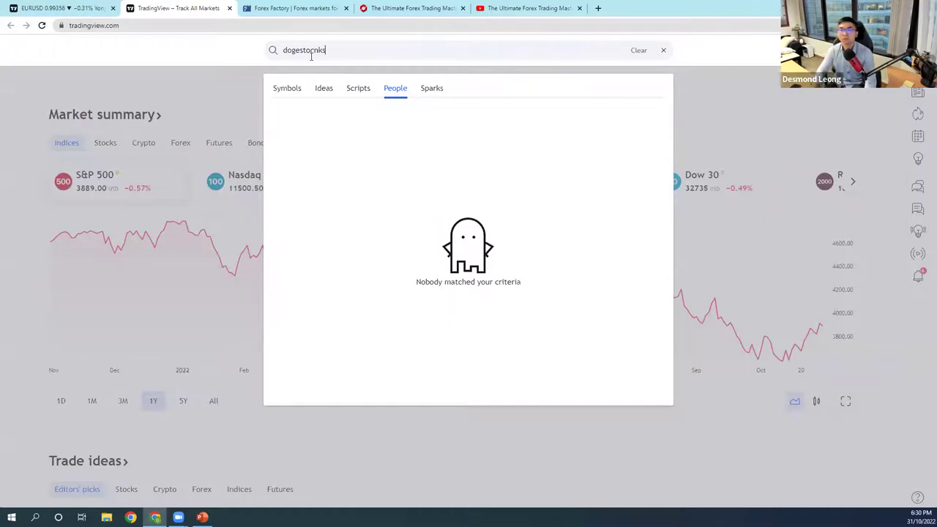
pyautogui.press('BackSpace')
pyautogui.press('BackSpace')
pyautogui.press('BackSpace')
pyautogui.write('nks')
pyautogui.press('BackSpace')
pyautogui.press('BackSpace')
pyautogui.press('BackSpace')
pyautogui.press('BackSpace')
pyautogui.write('nks')
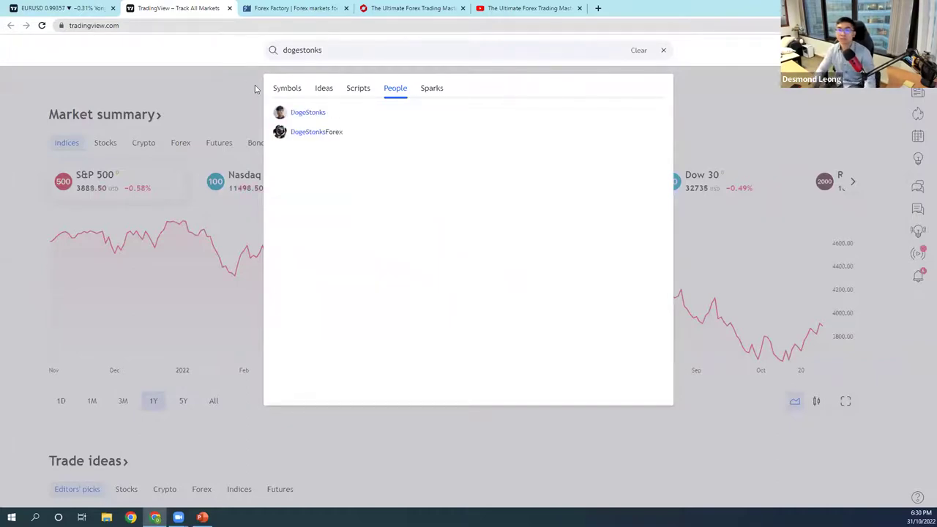
pyautogui.click(304, 111)
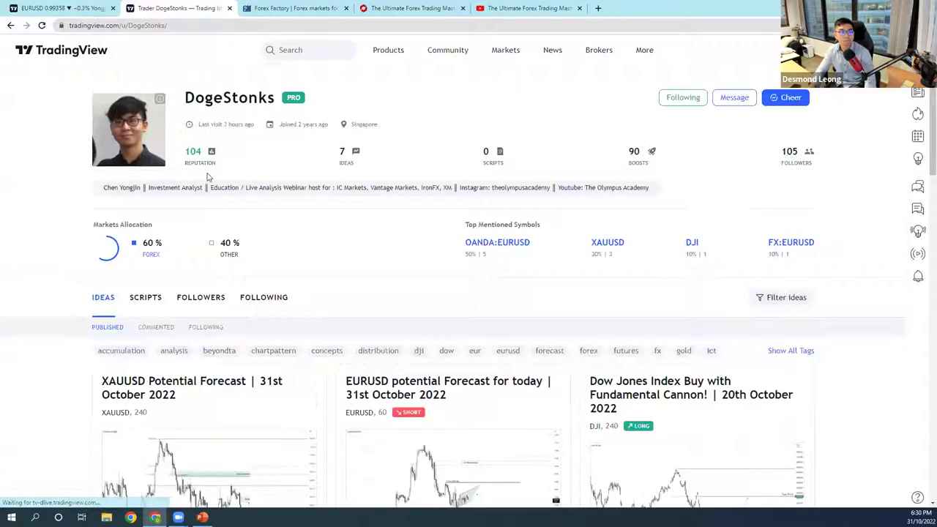
# - Scroll to the Ideas grid and open the XAUUSD Potential Forecast idea
pyautogui.scroll(-2, 207, 177)
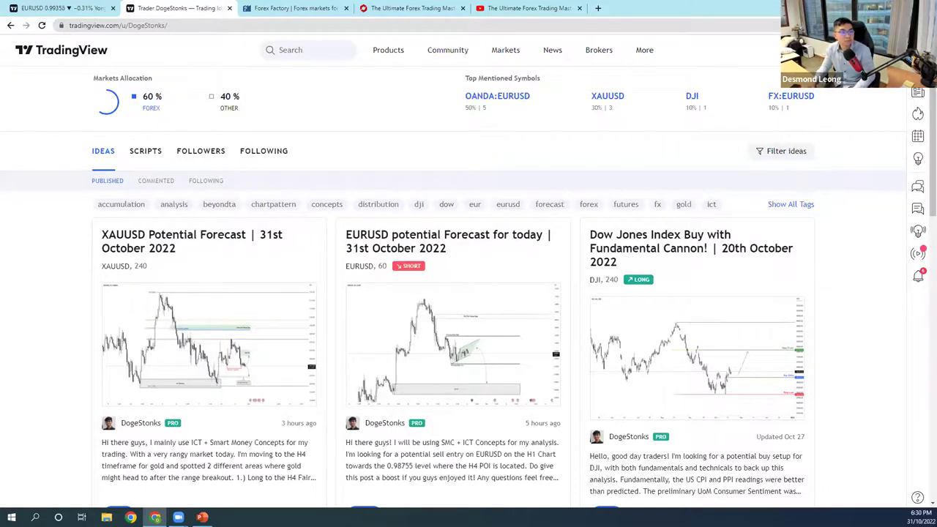
pyautogui.scroll(-1, 58, 188)
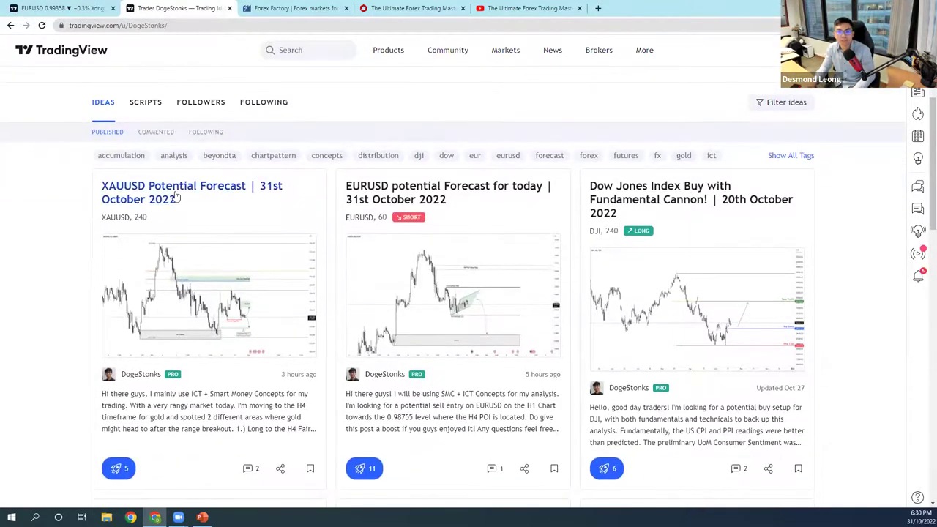
pyautogui.click(176, 196)
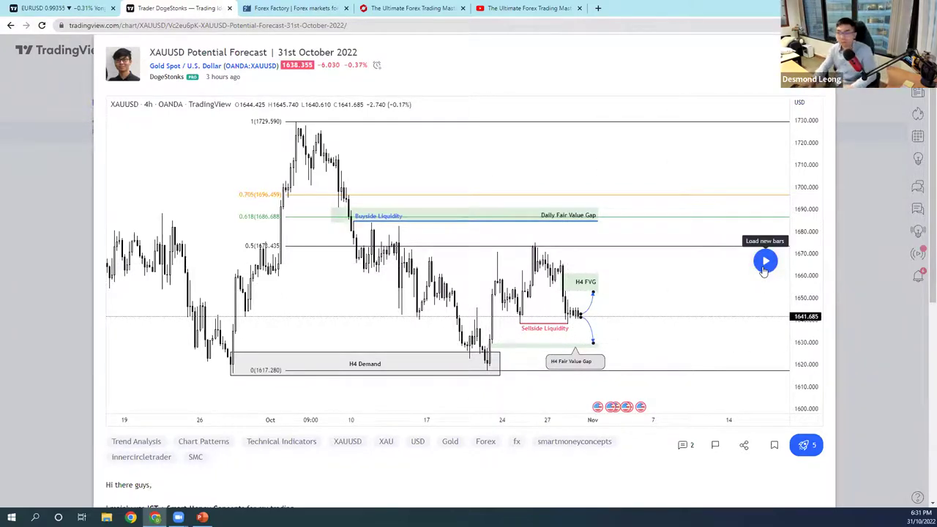
pyautogui.click(765, 263)
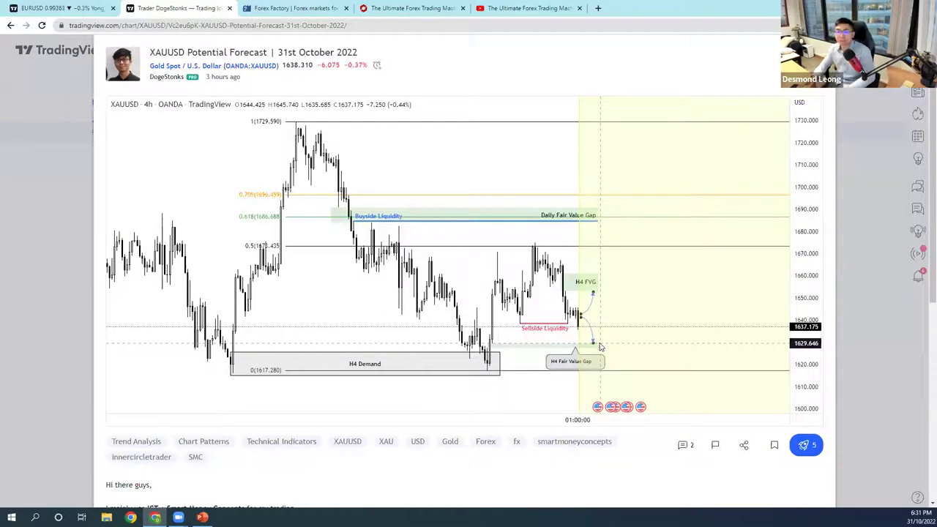
pyautogui.click(54, 172)
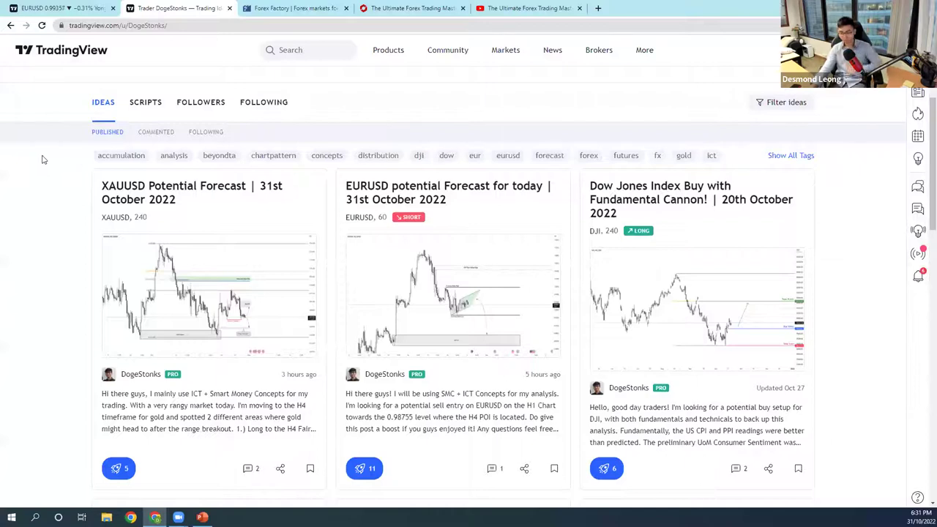
# - Scroll through the trader's published ideas and reload the profile page
pyautogui.scroll(-2, 42, 158)
pyautogui.scroll(-2, 43, 172)
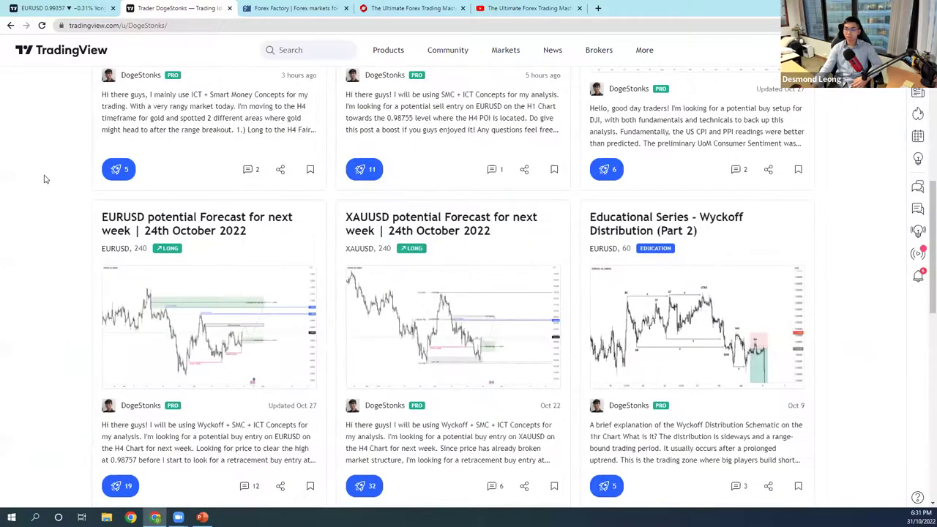
pyautogui.scroll(-1, 45, 178)
pyautogui.scroll(-1, 52, 222)
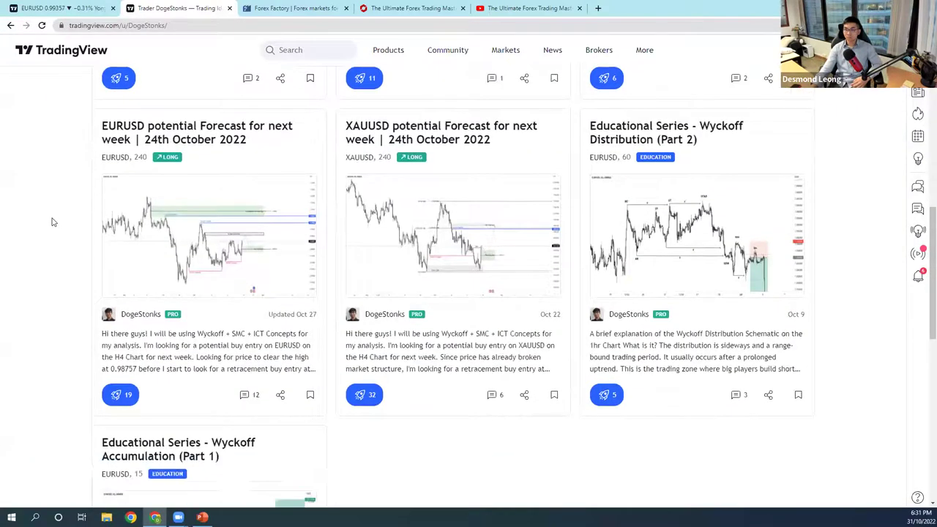
pyautogui.scroll(10, 52, 222)
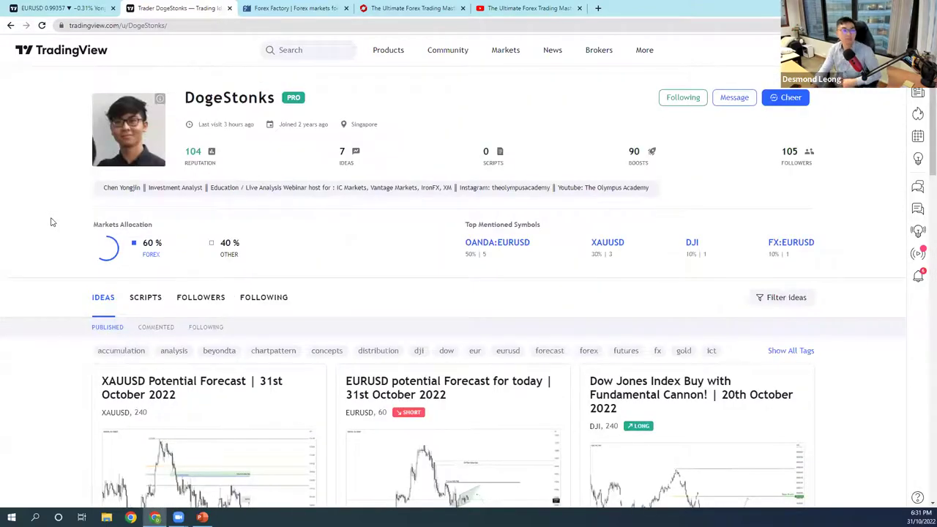
pyautogui.click(42, 25)
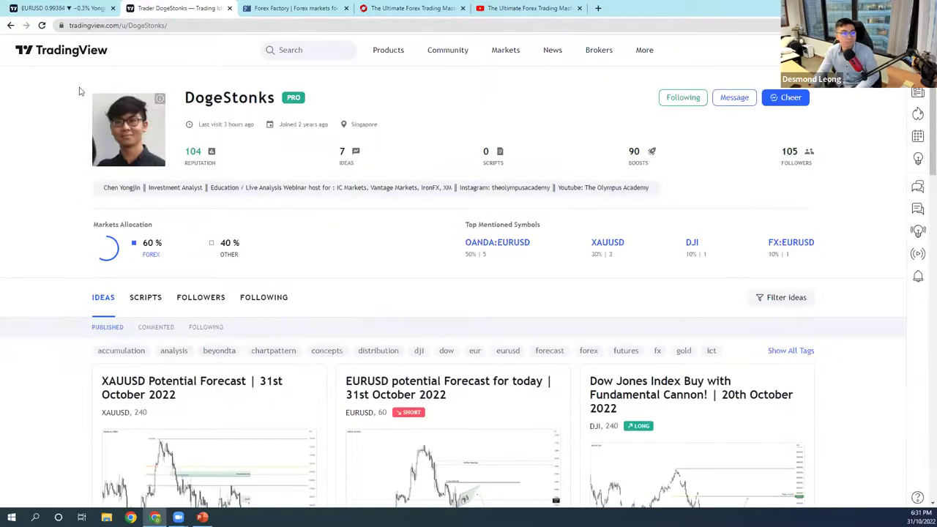
# - Dismiss the leftover account menu on the EURUSD chart and close the trader profile tab
pyautogui.click(79, 6)
pyautogui.click(187, 6)
pyautogui.click(74, 5)
pyautogui.click(146, 340)
pyautogui.click(178, 6)
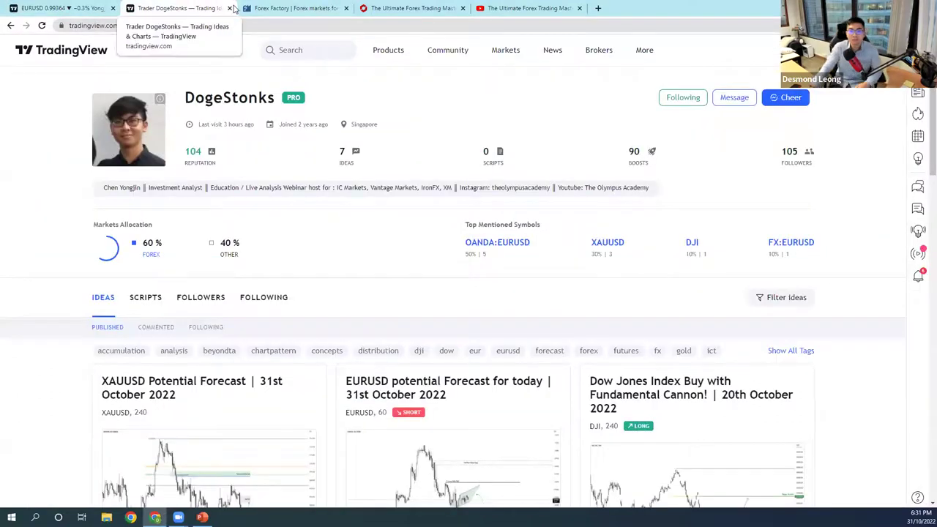
pyautogui.click(231, 8)
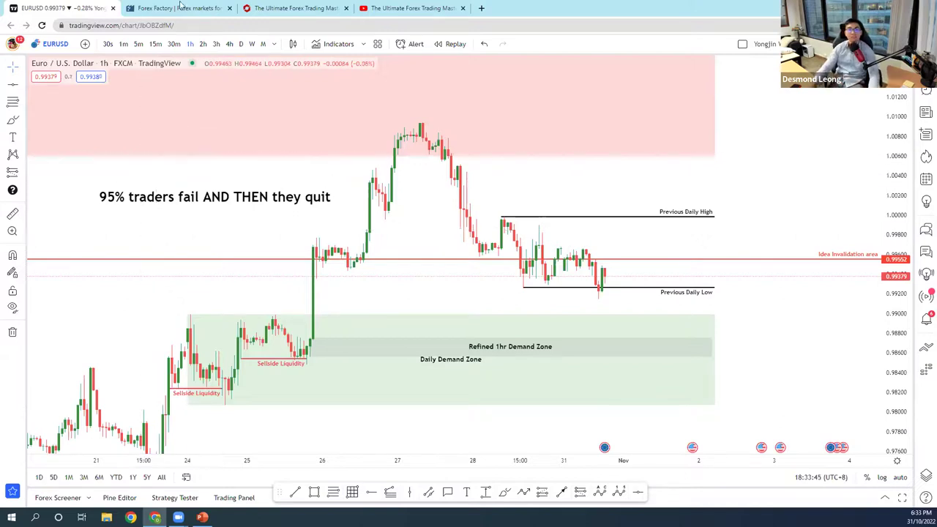
pyautogui.click(482, 8)
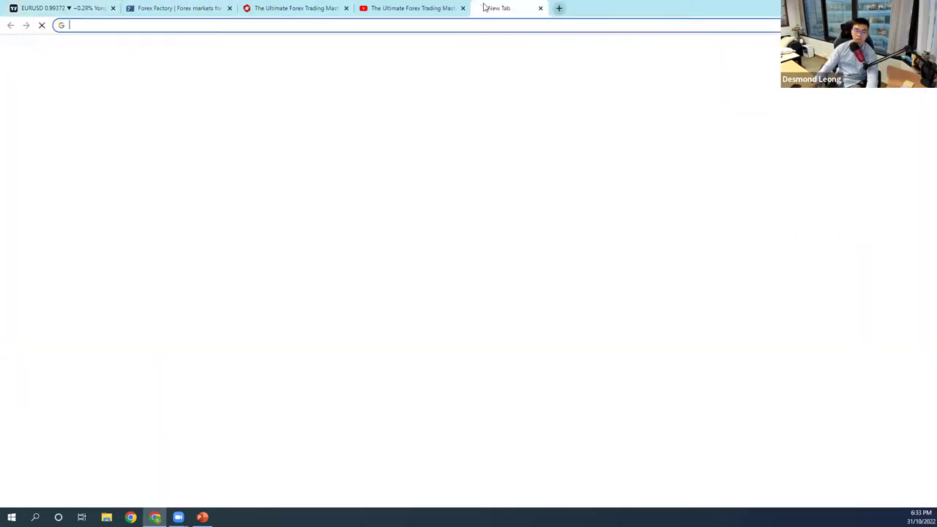
pyautogui.write('doges')
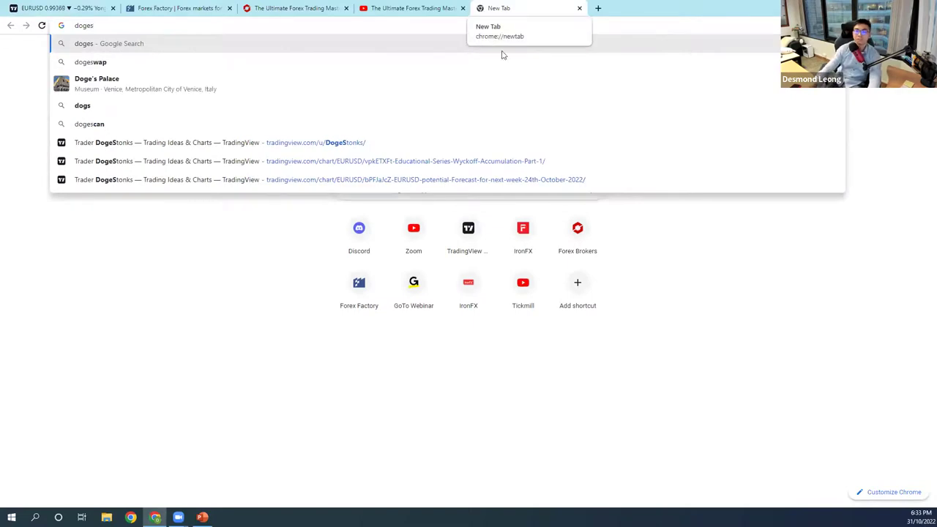
pyautogui.click(538, 142)
pyautogui.moveTo(537, 9); pyautogui.dragTo(180, 8)
pyautogui.click(190, 25)
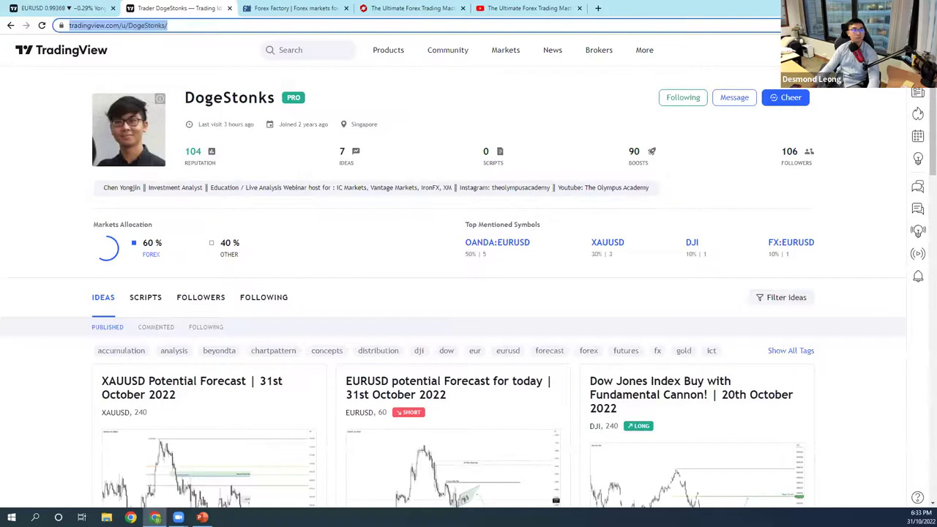
pyautogui.press('Escape')
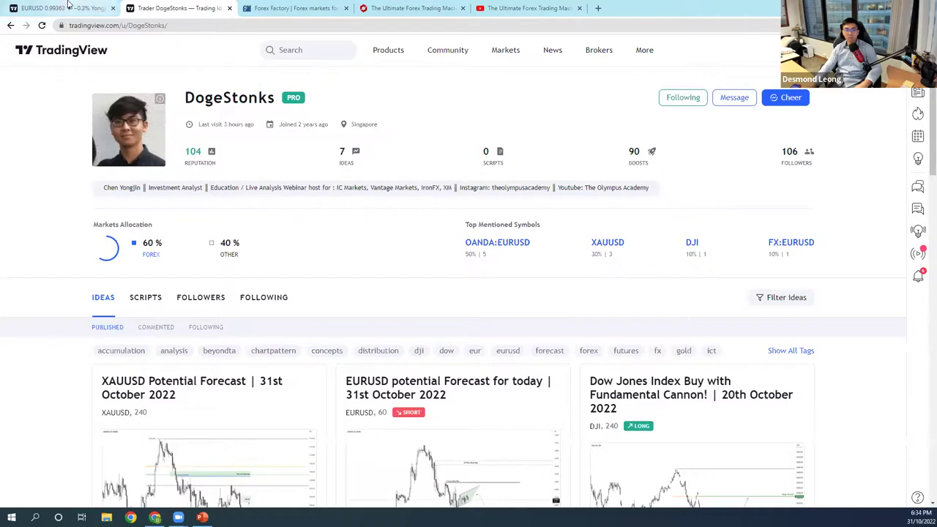
pyautogui.click(68, 5)
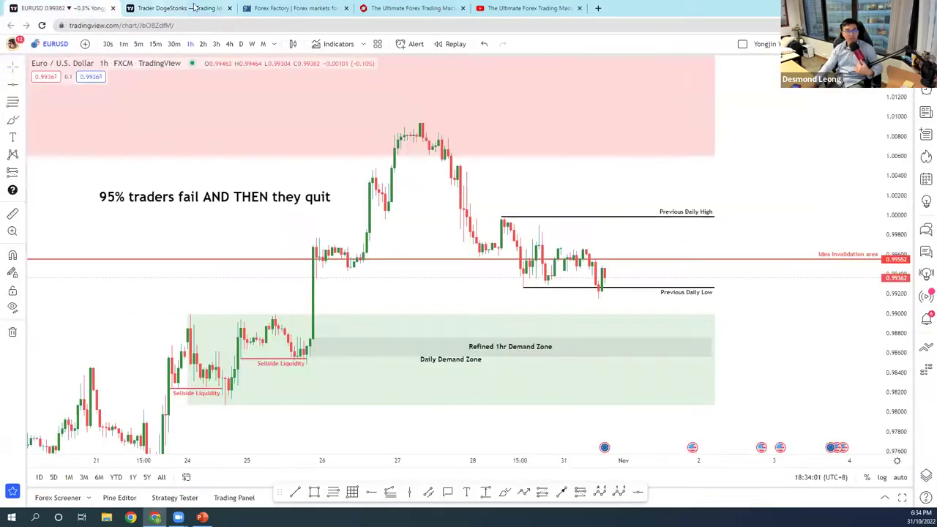
pyautogui.click(230, 8)
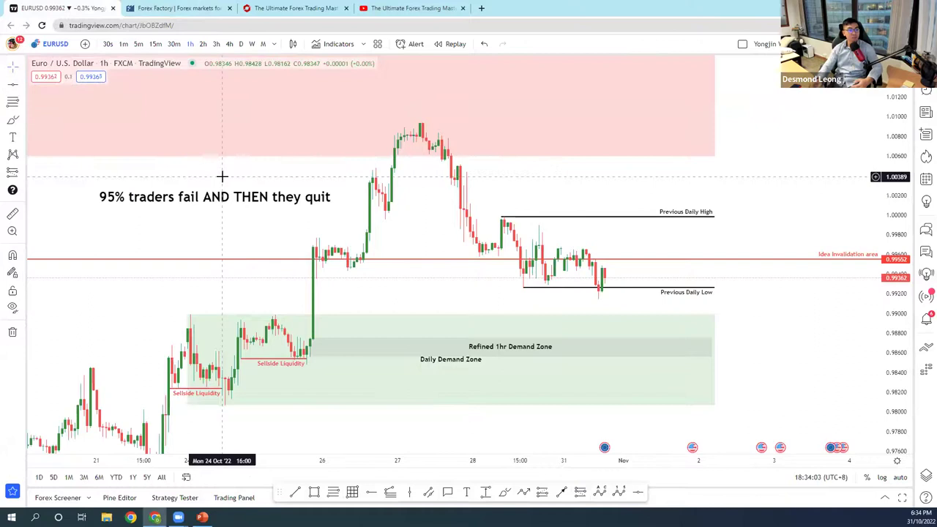